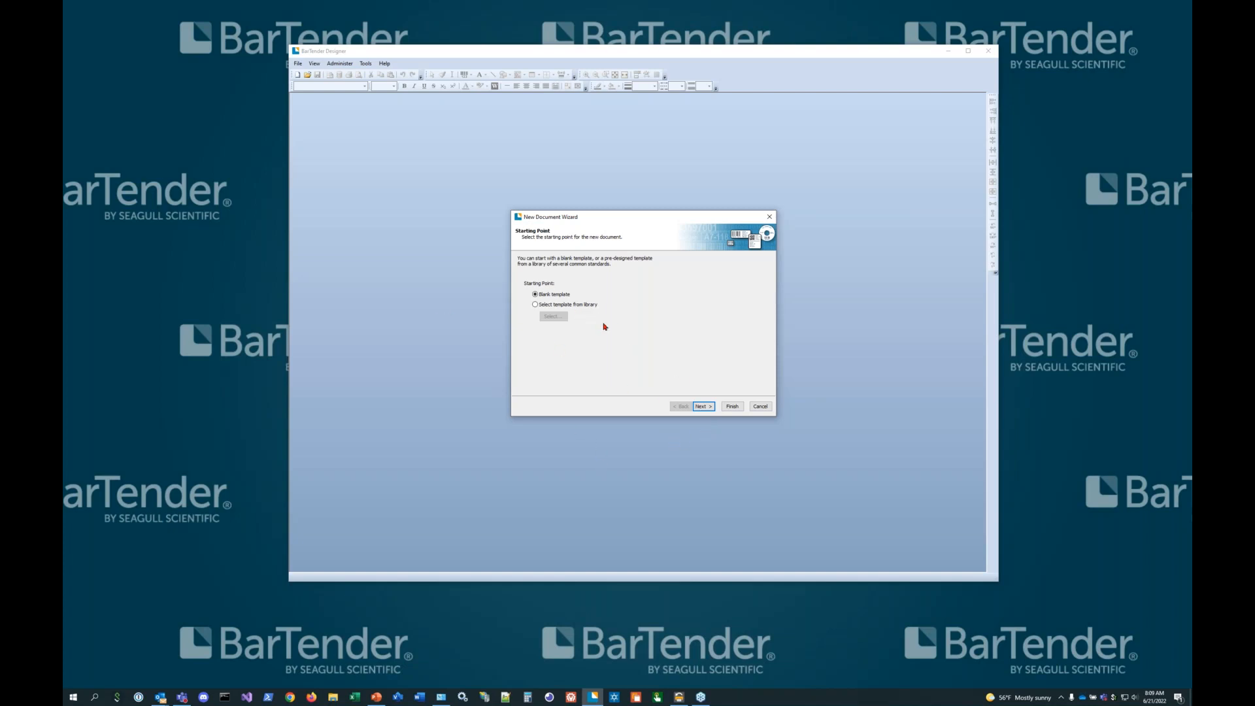
Start the new document from a blank template and select the Zebra ZT620R (300 dpi) printer
click(704, 406)
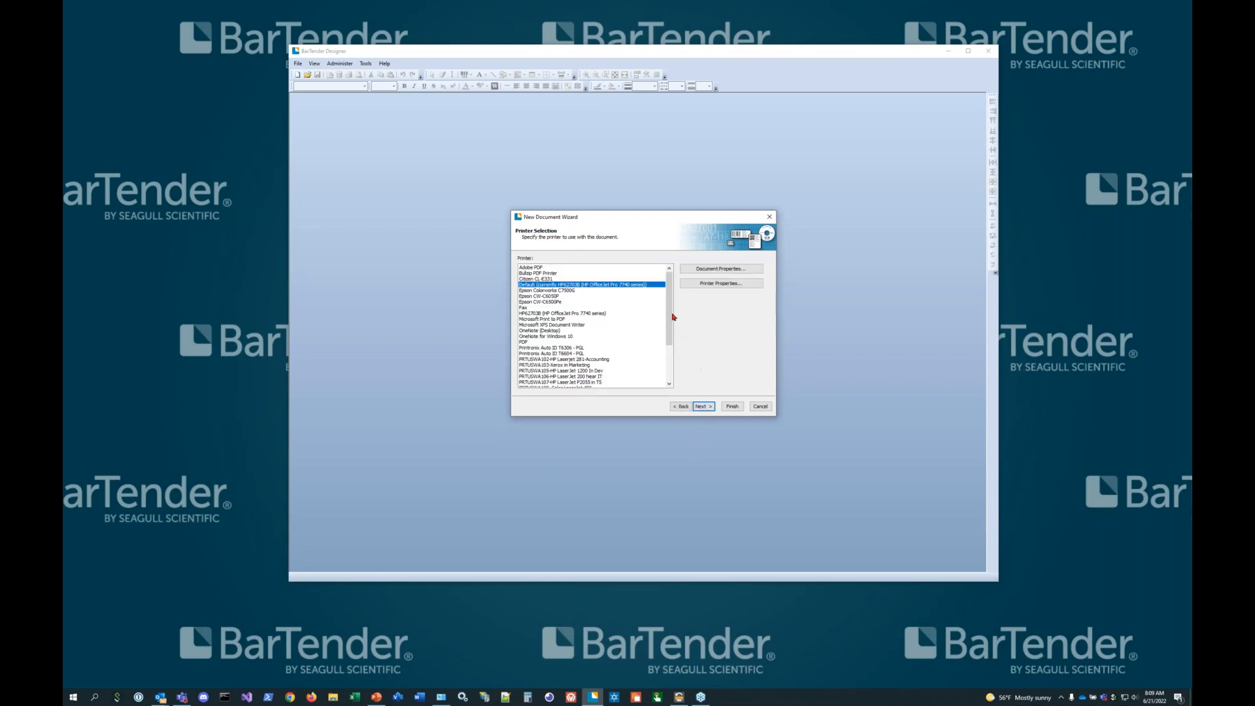
drag(669, 314, 673, 372)
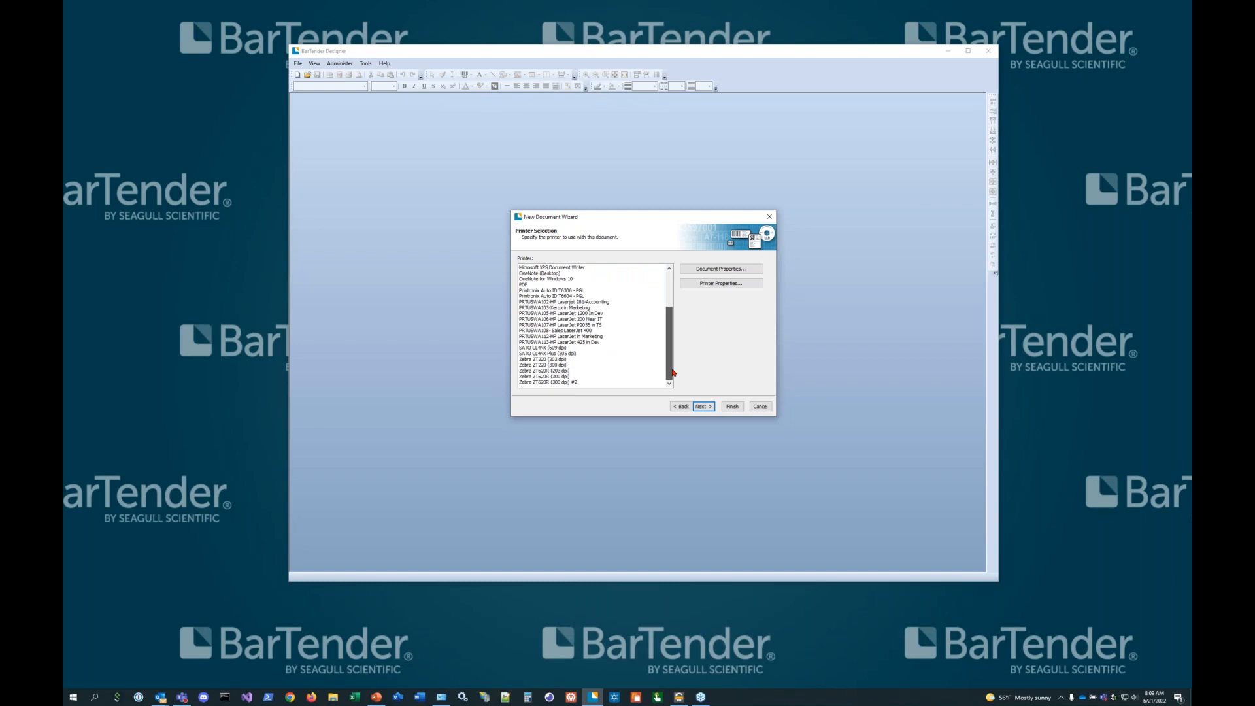
click(567, 376)
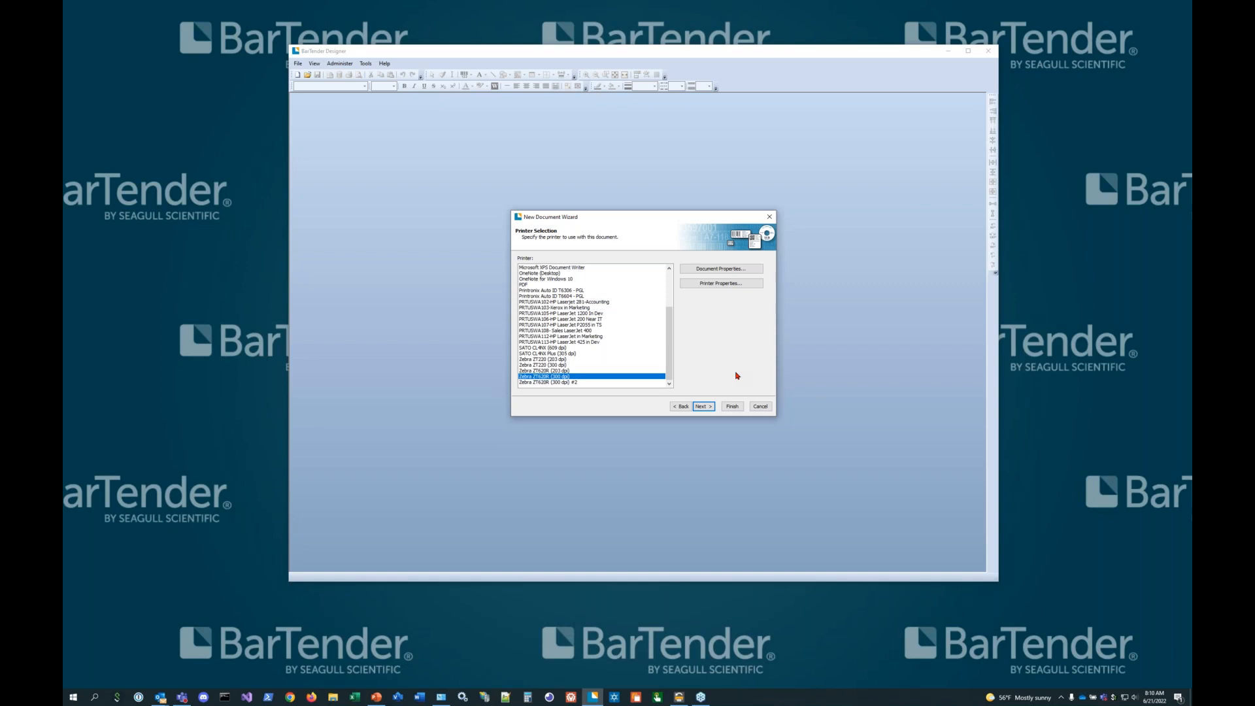
click(704, 406)
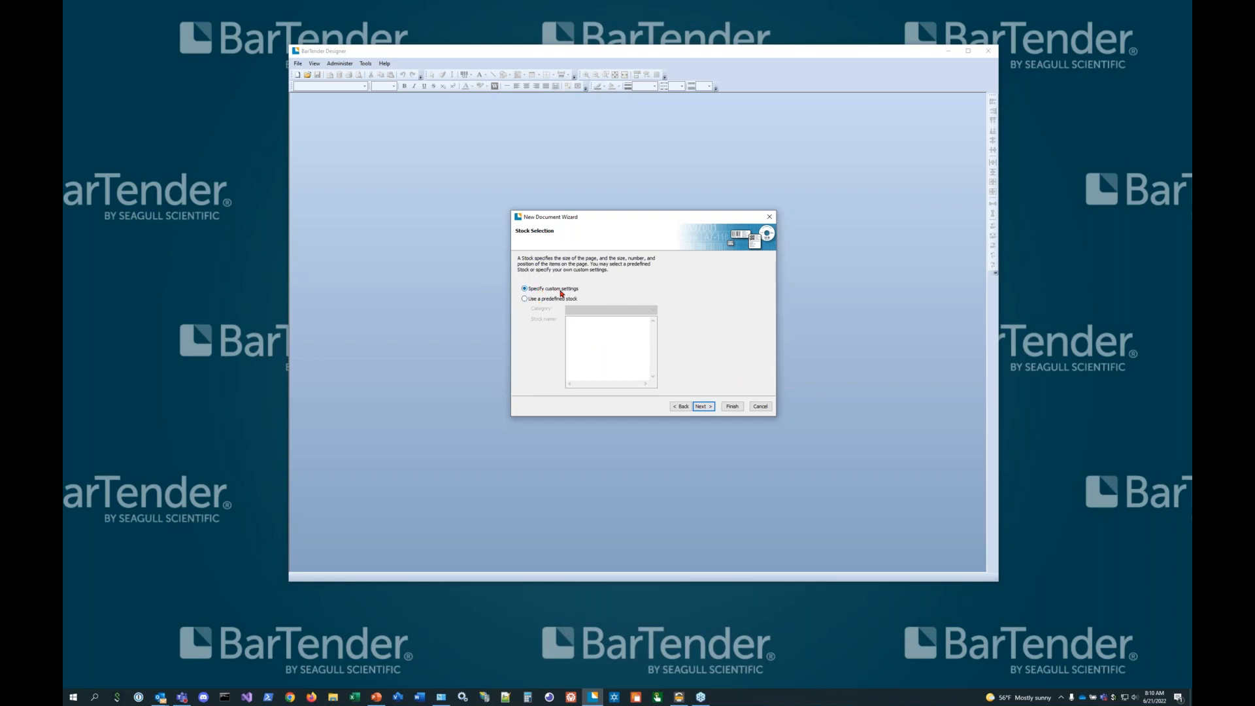
Switch to a predefined stock and choose the Zebra Technologies Inc. category
click(542, 299)
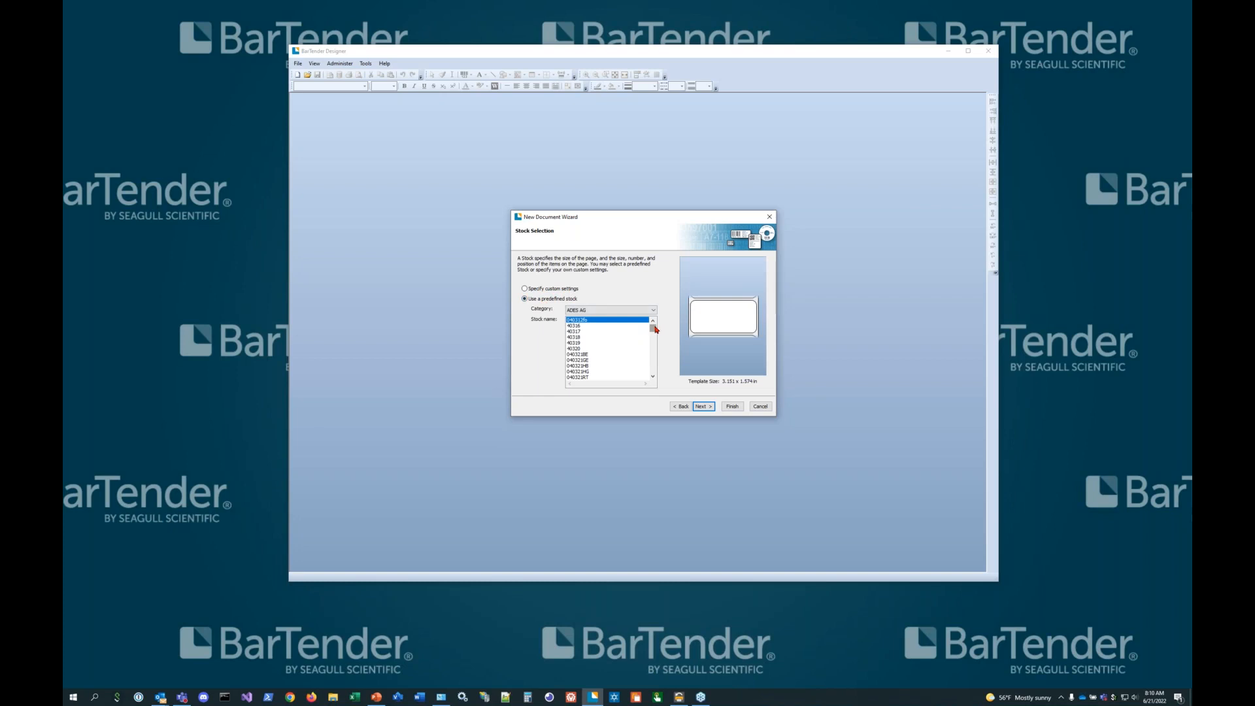
drag(653, 327, 653, 353)
click(653, 310)
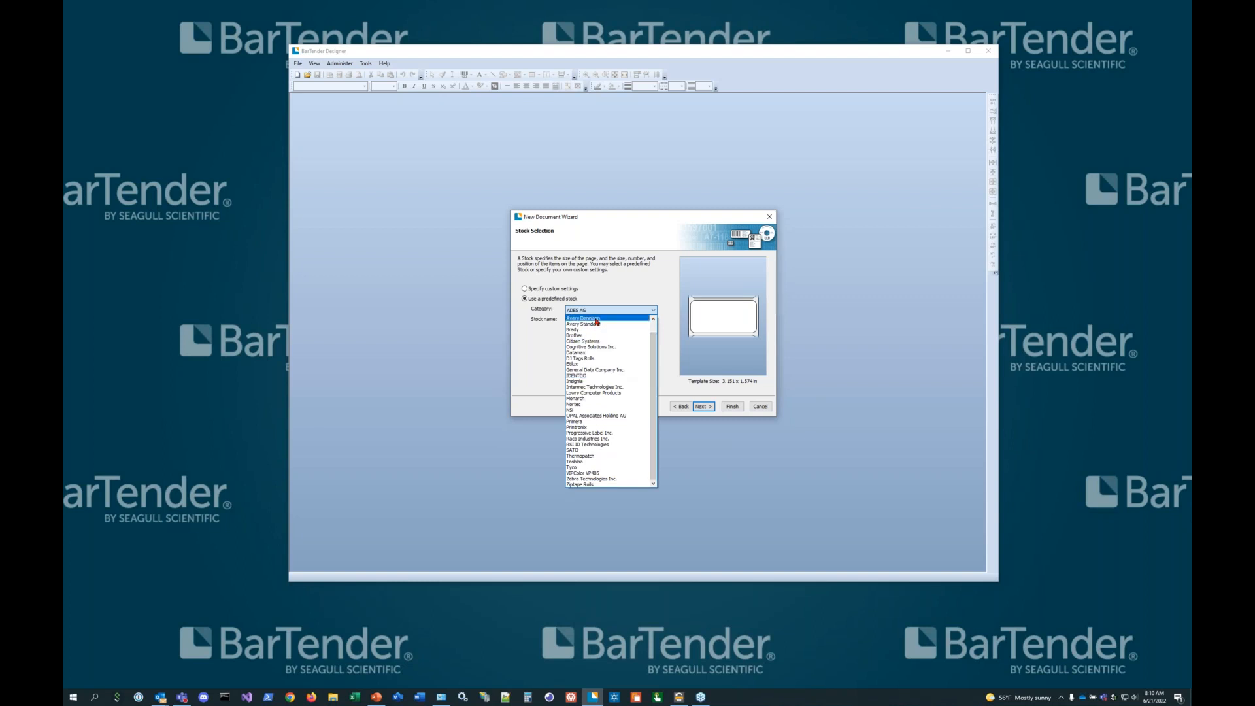
click(613, 482)
drag(652, 327, 653, 341)
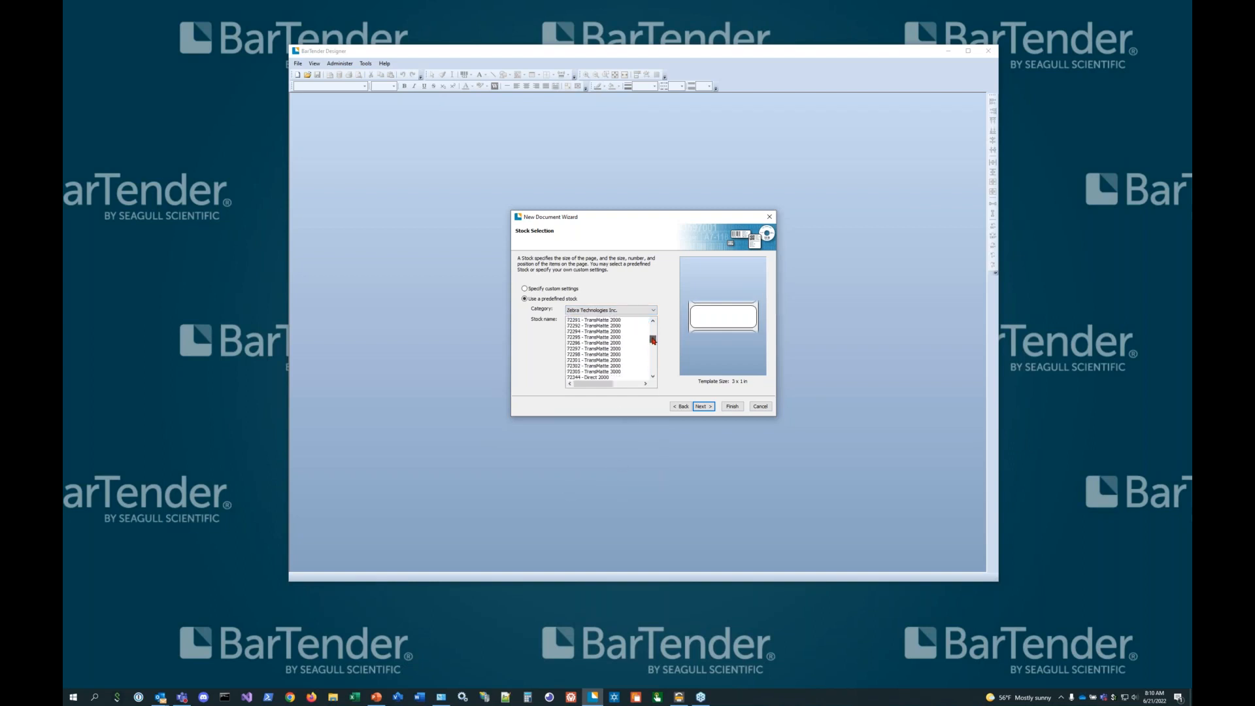
Browse the Zebra TransMatte stocks and compare their label shapes and template sizes in the preview
click(612, 372)
click(614, 365)
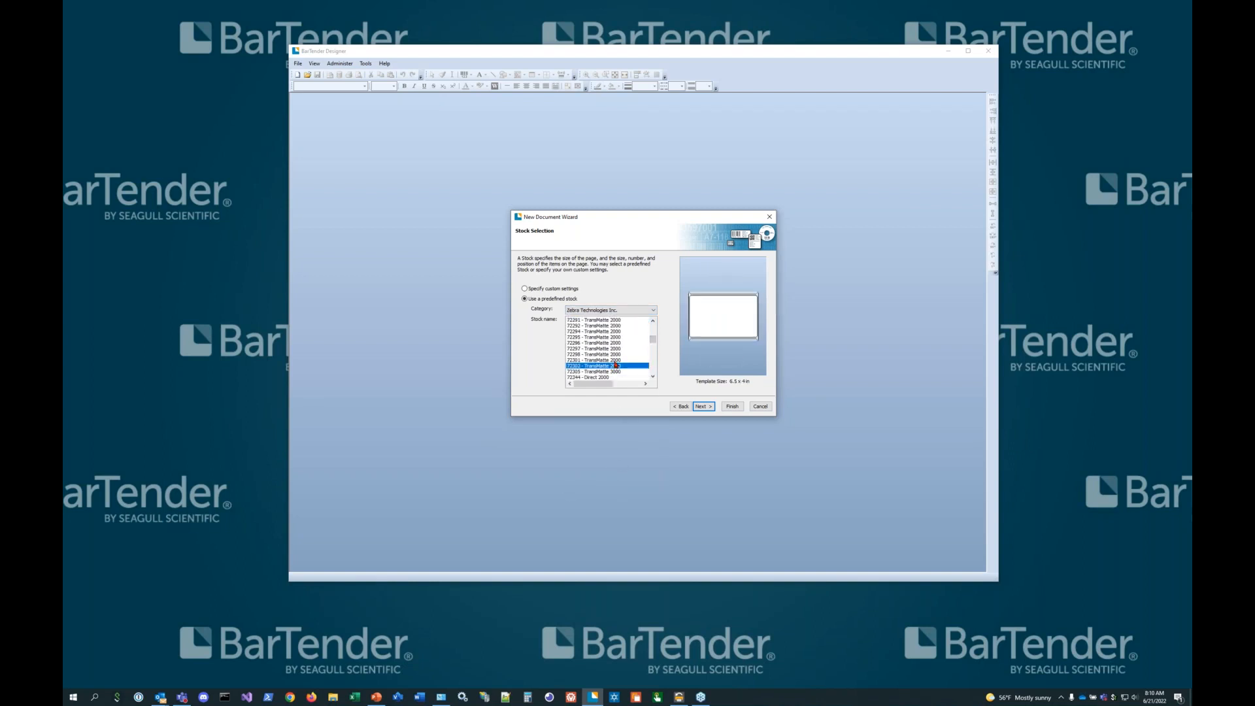
click(615, 360)
click(615, 354)
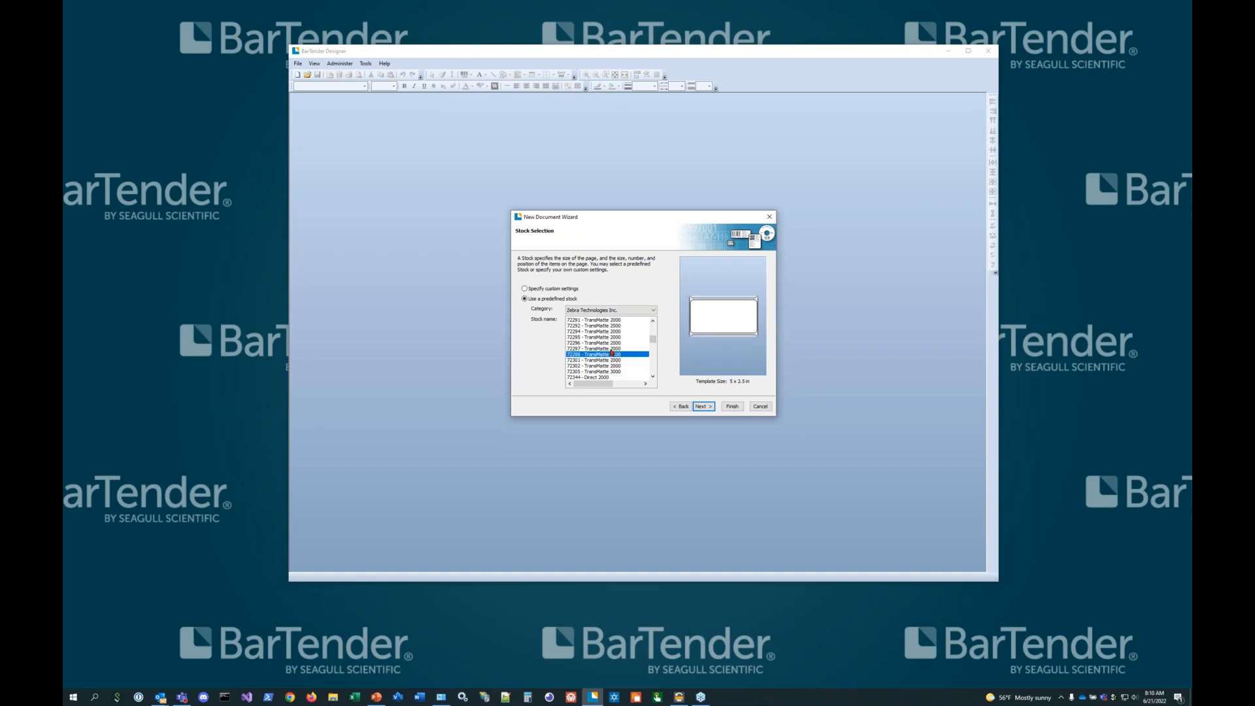
click(613, 349)
click(618, 343)
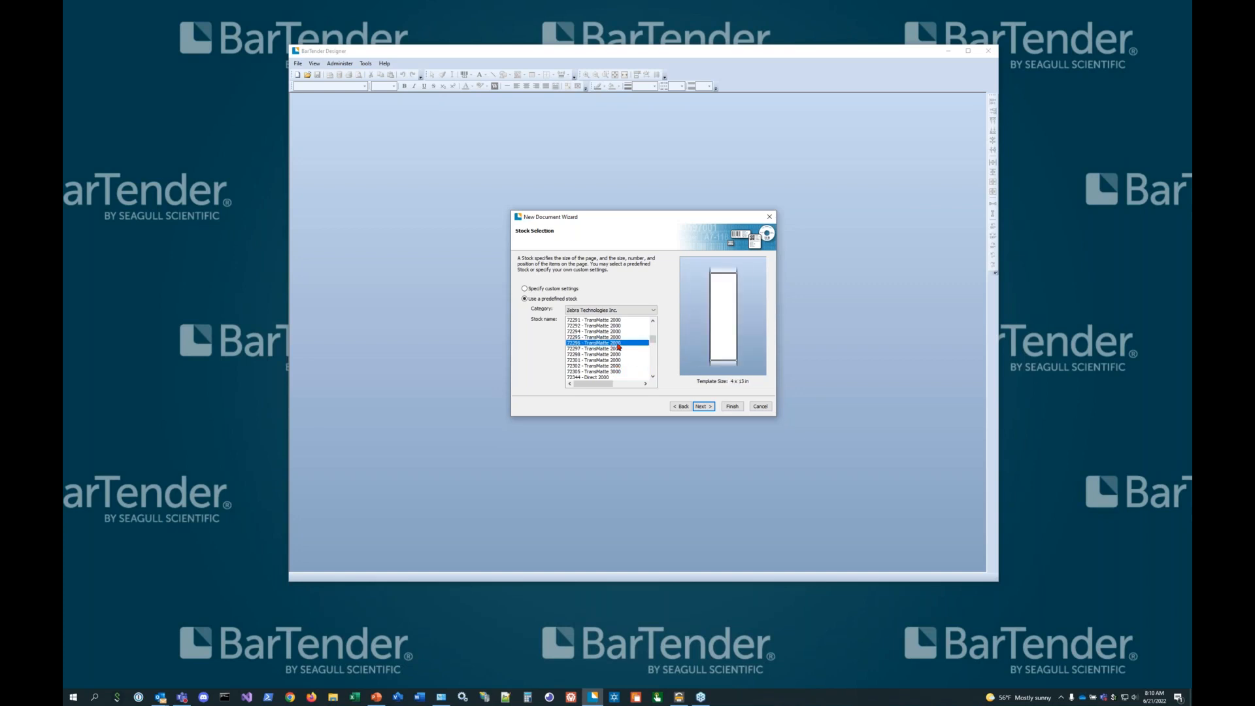
click(618, 337)
click(617, 333)
click(616, 326)
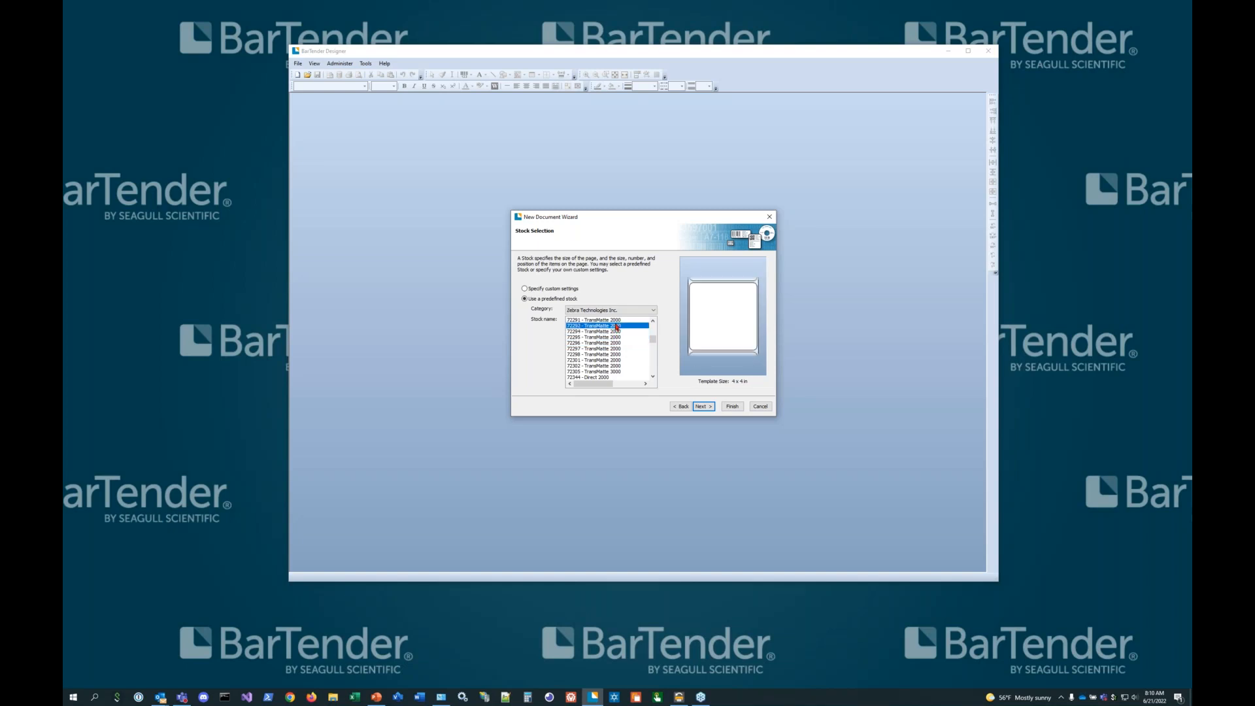
click(616, 319)
scroll(624, 341, up, 3)
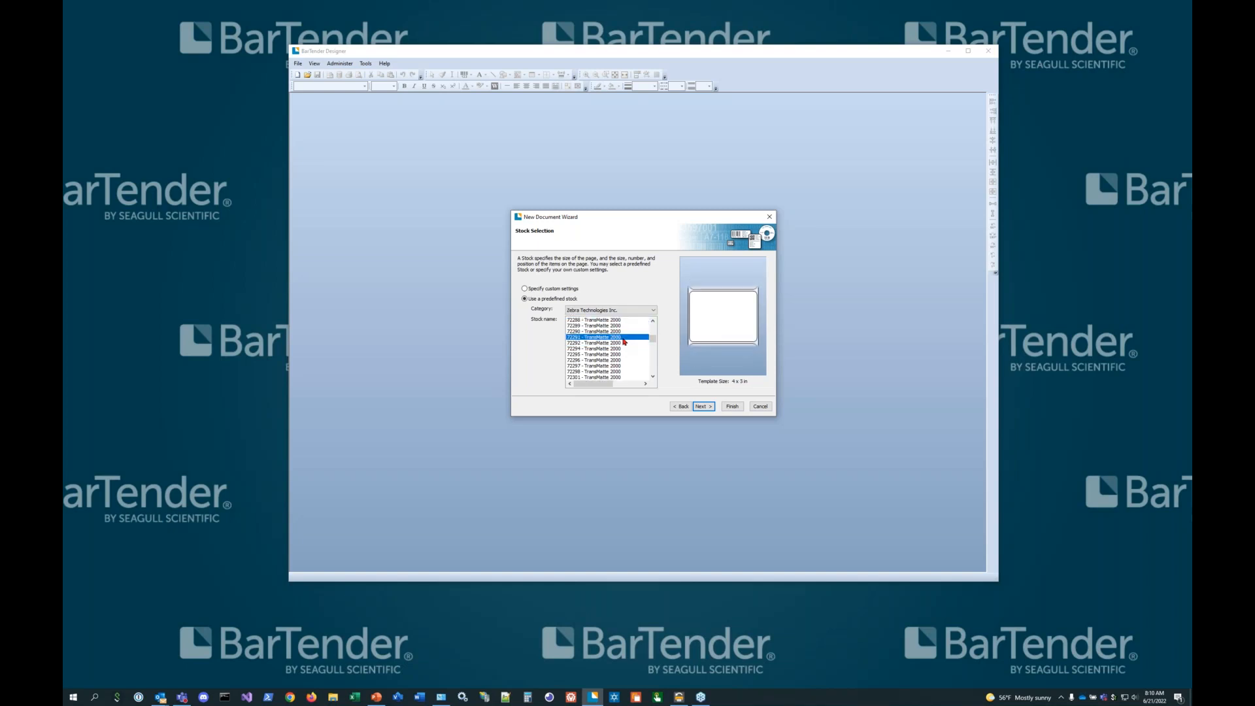
click(618, 349)
click(618, 338)
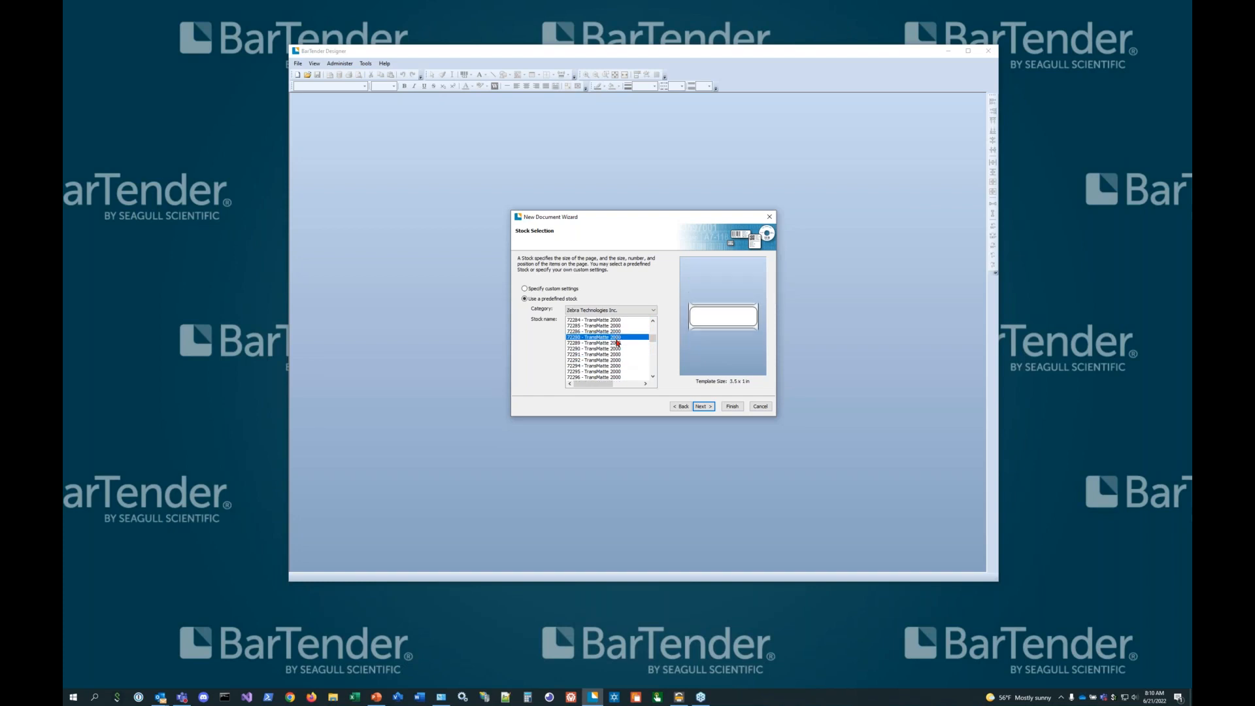
click(619, 331)
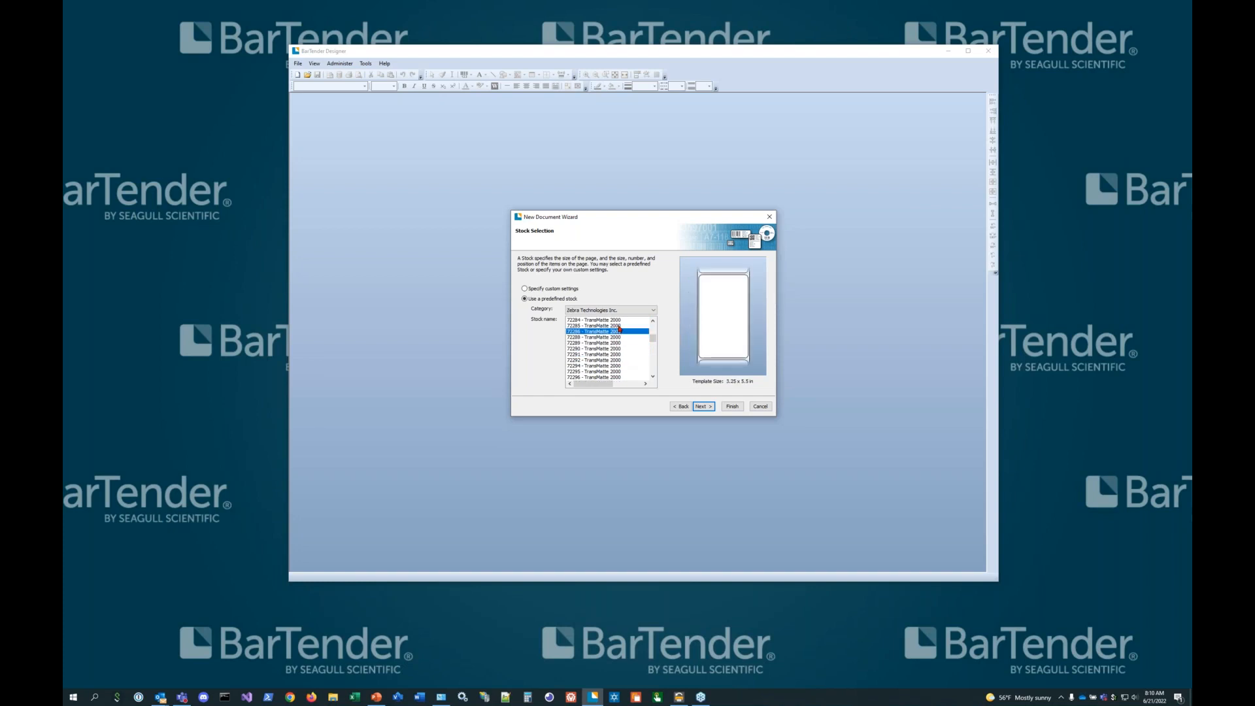
click(619, 327)
click(619, 320)
scroll(631, 349, up, 3)
scroll(631, 350, up, 2)
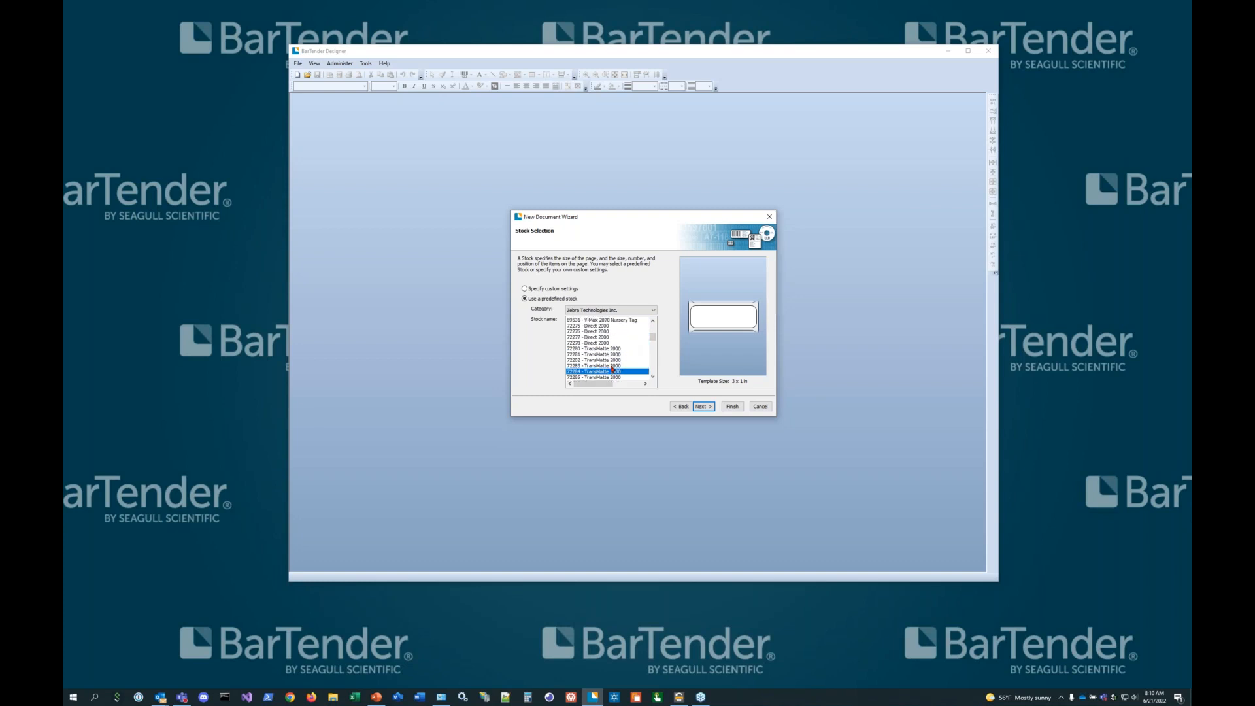
click(613, 365)
click(614, 355)
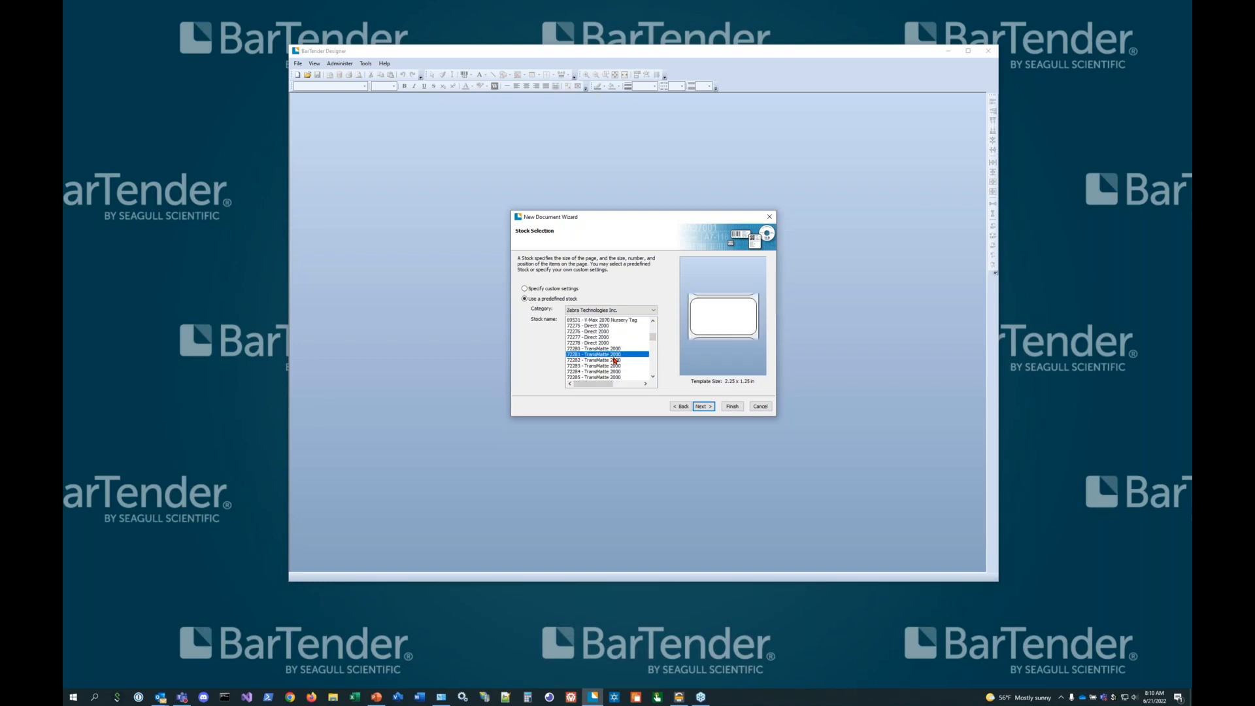
click(616, 349)
scroll(632, 355, down, 3)
scroll(632, 355, down, 3)
scroll(623, 366, down, 1)
click(617, 360)
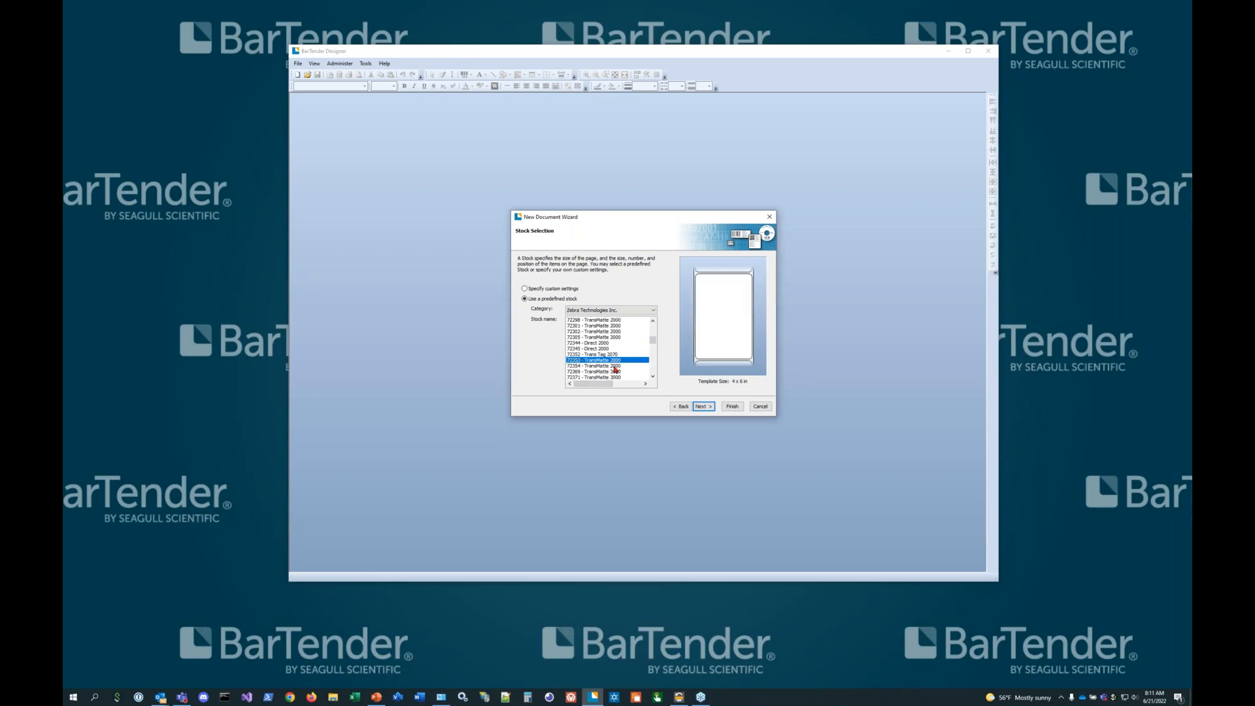
click(613, 367)
click(616, 372)
scroll(628, 372, down, 1)
scroll(628, 373, down, 1)
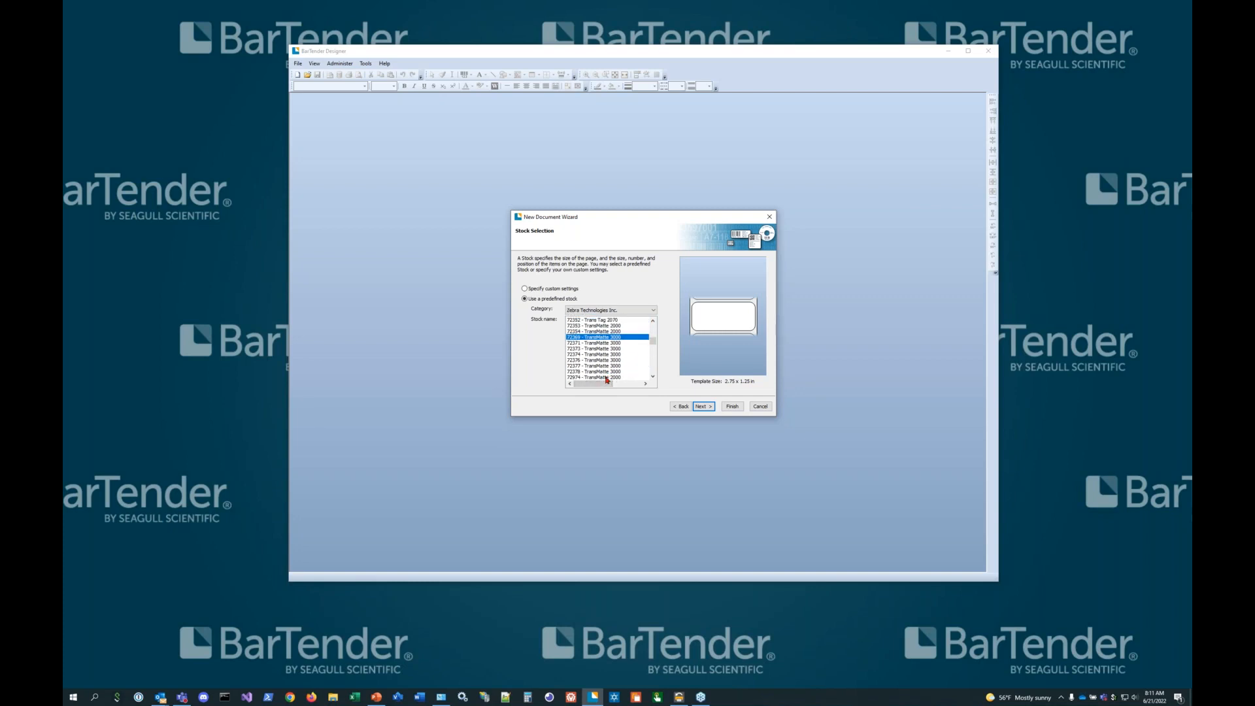
click(614, 377)
scroll(634, 371, down, 2)
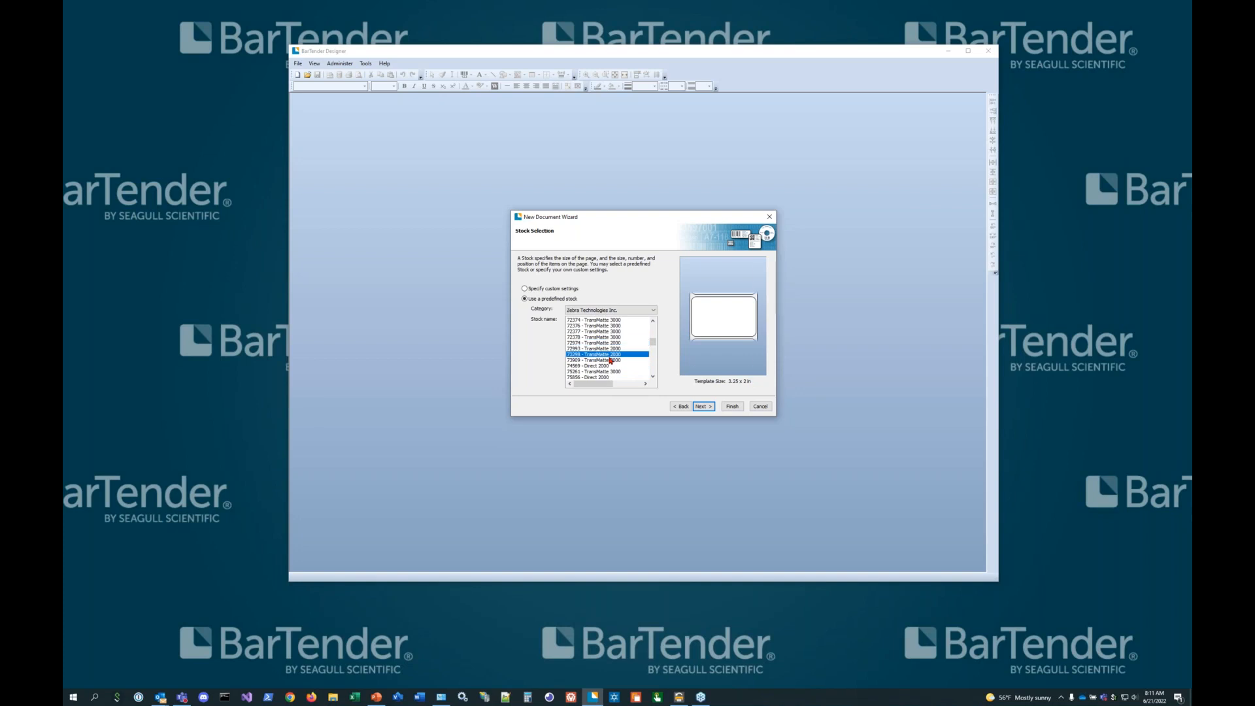
click(610, 358)
click(611, 360)
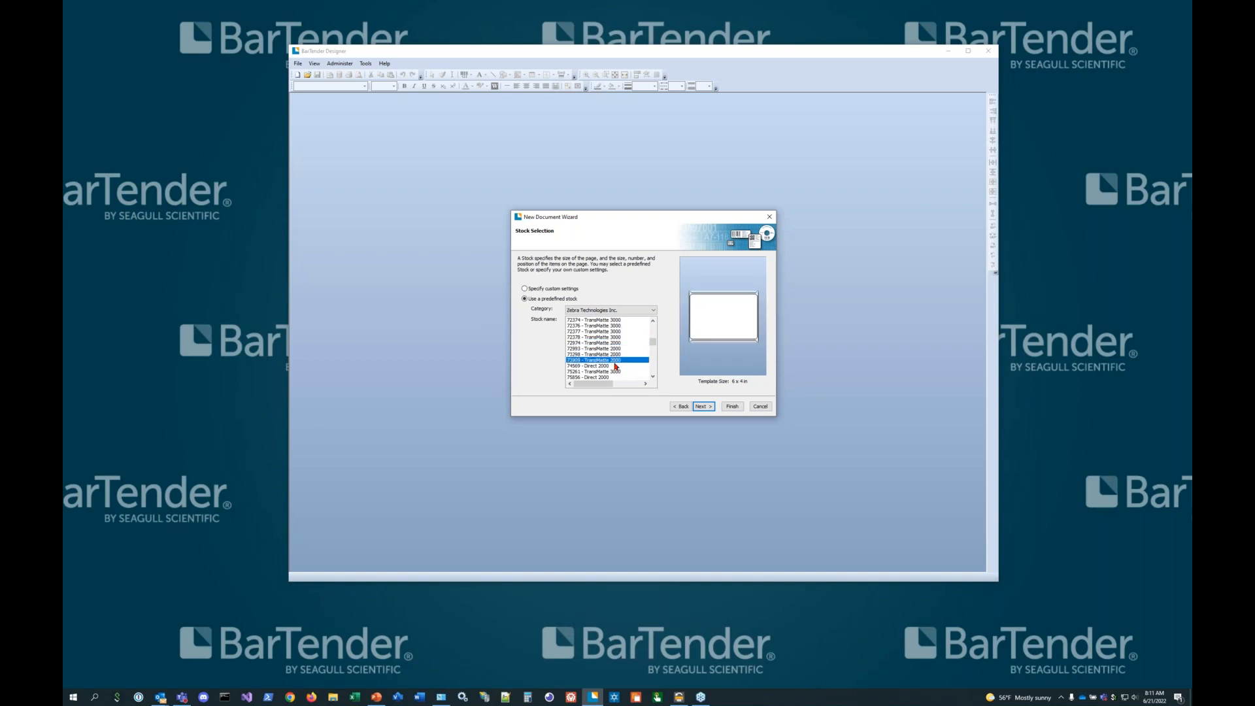
scroll(634, 372, down, 1)
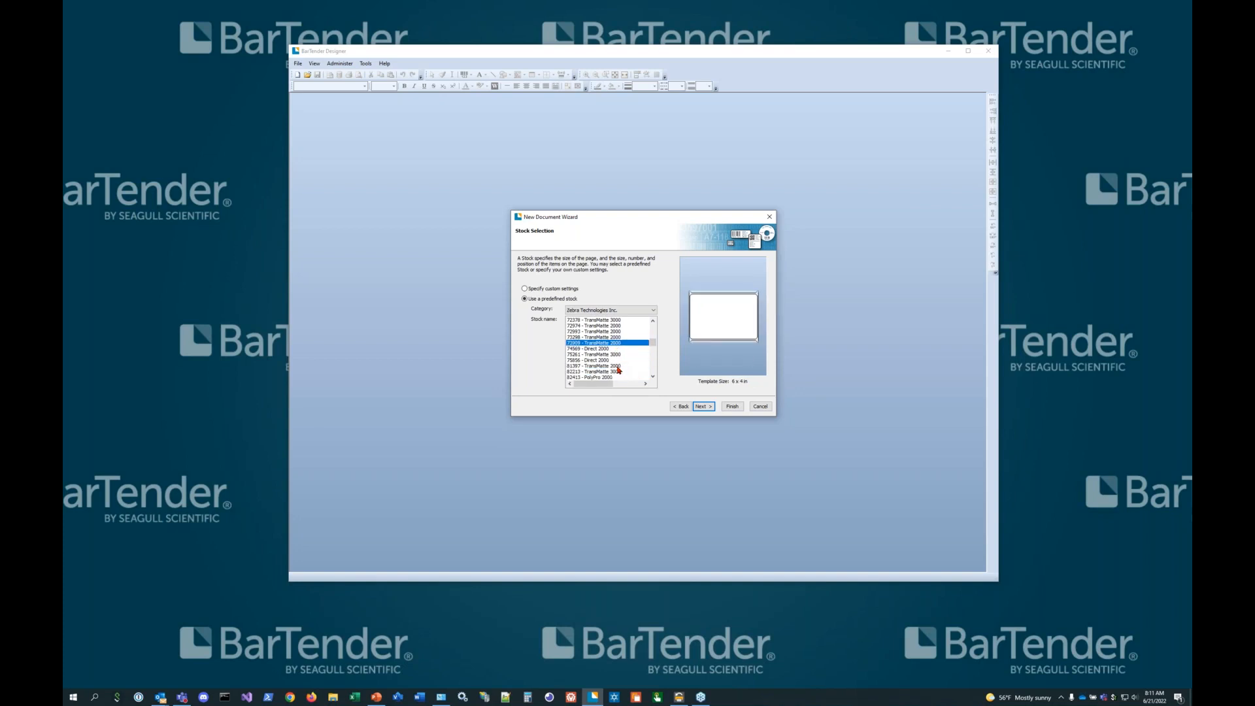
click(618, 366)
scroll(632, 367, down, 3)
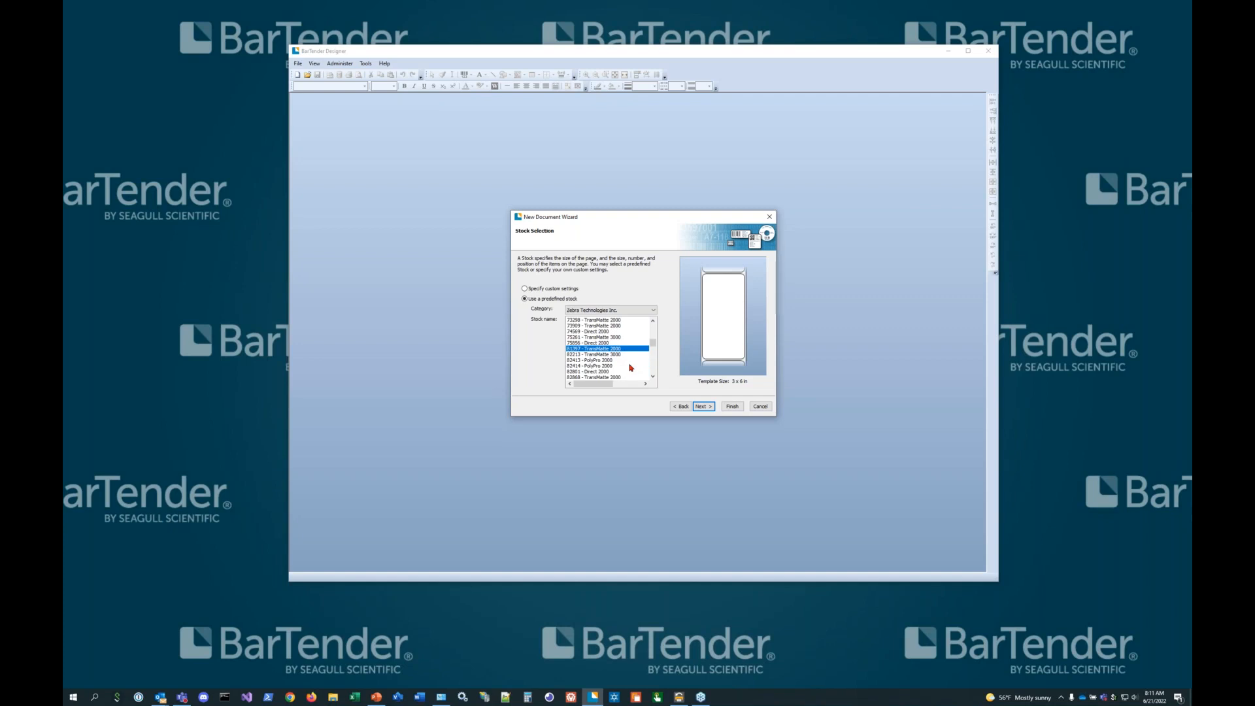
click(614, 348)
click(613, 354)
click(613, 360)
click(613, 365)
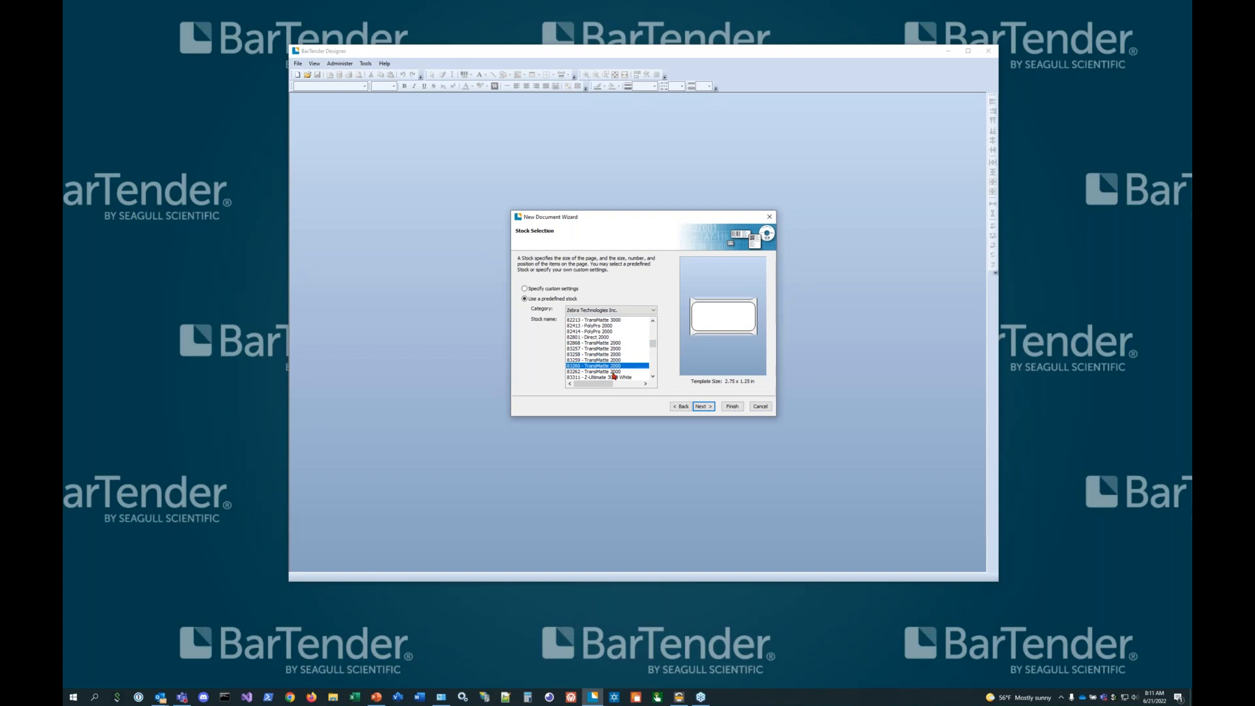
click(614, 371)
scroll(639, 368, down, 2)
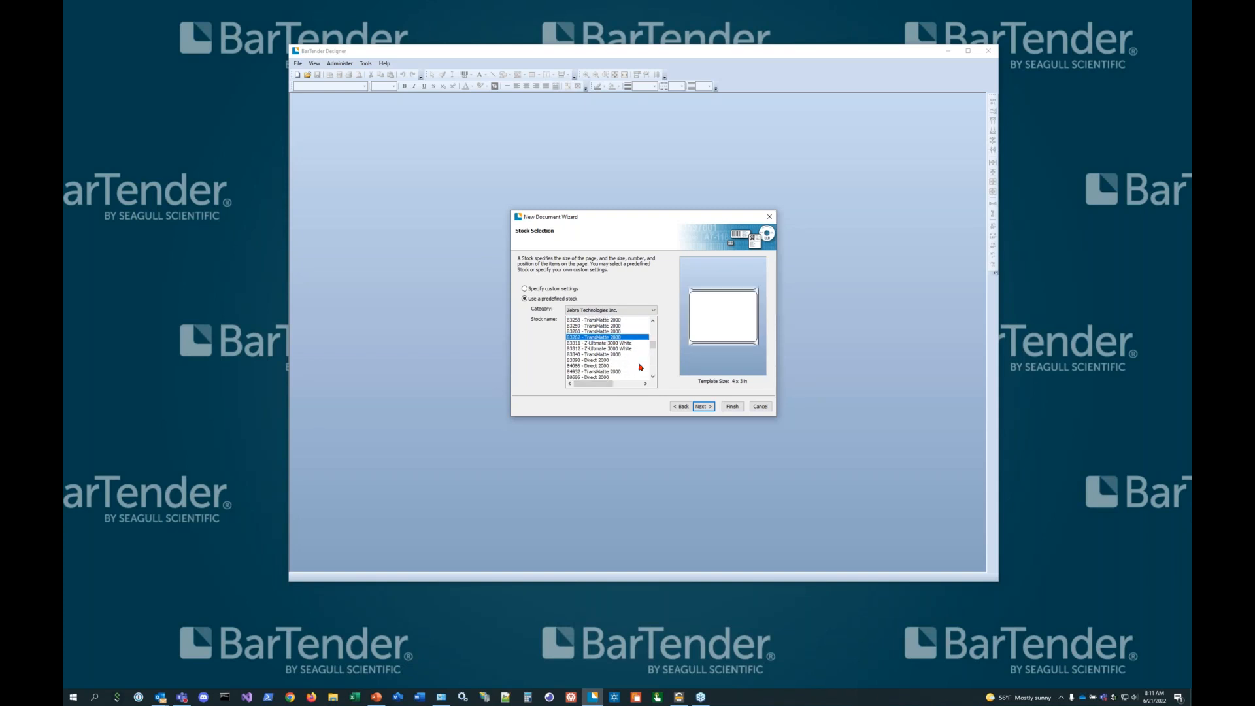
click(622, 371)
scroll(624, 370, up, 4)
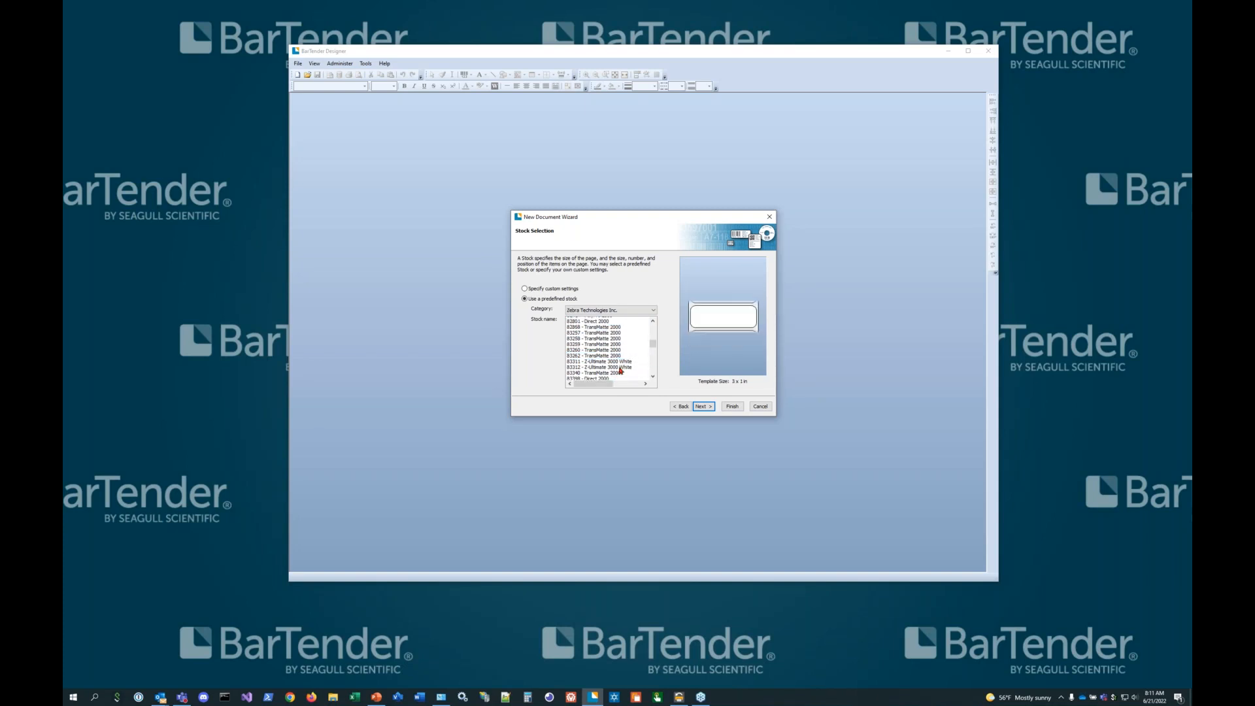
scroll(624, 370, up, 8)
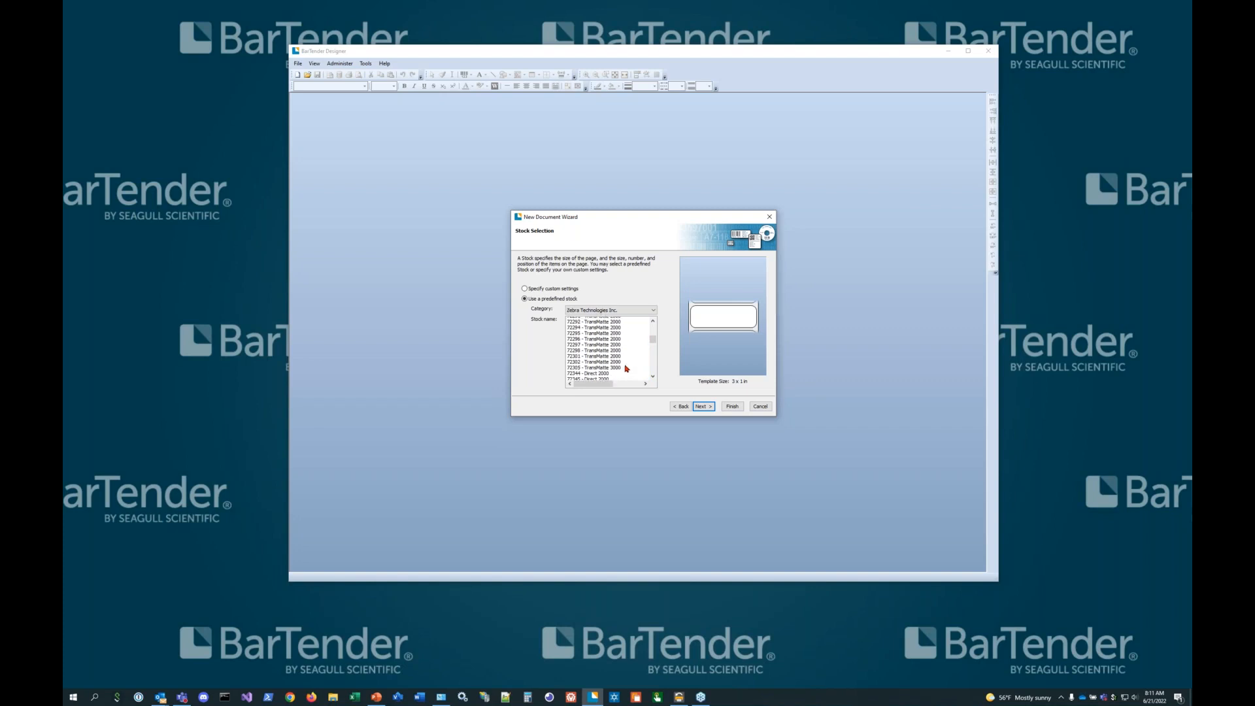
scroll(627, 368, up, 2)
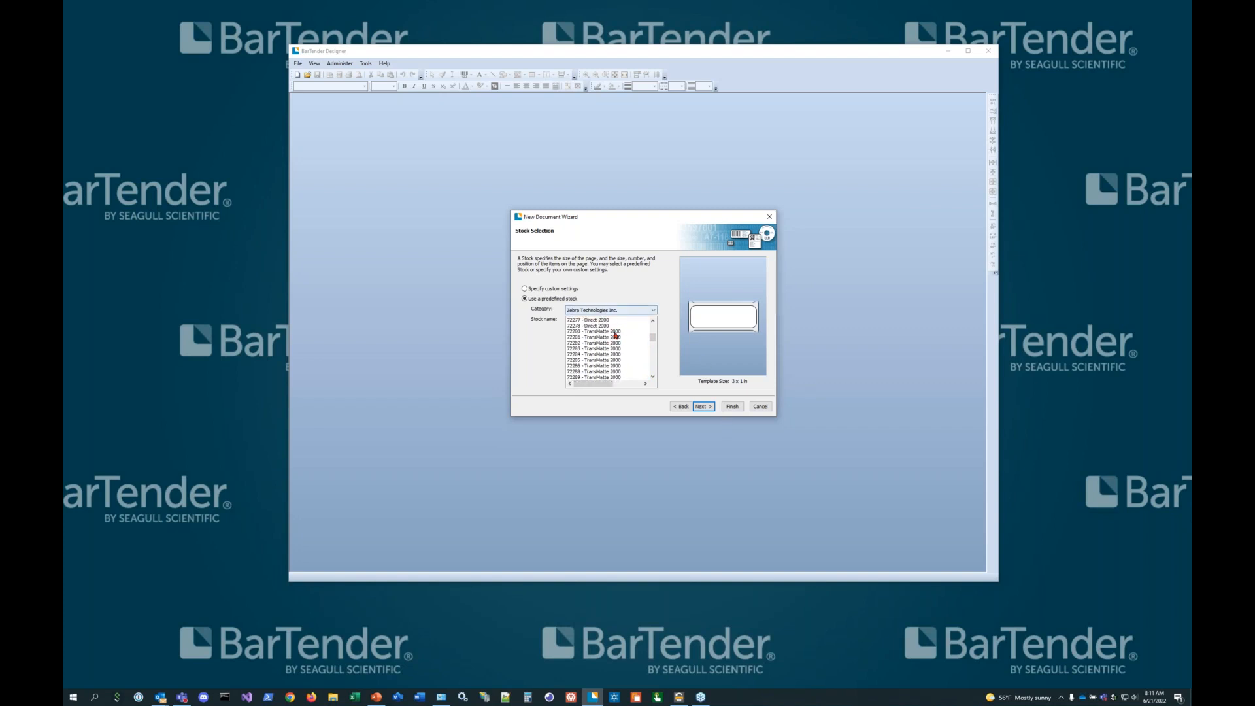
Specify custom stock settings with a single item per page, unused material on the sides and a rounded rectangle shape
click(534, 291)
click(703, 406)
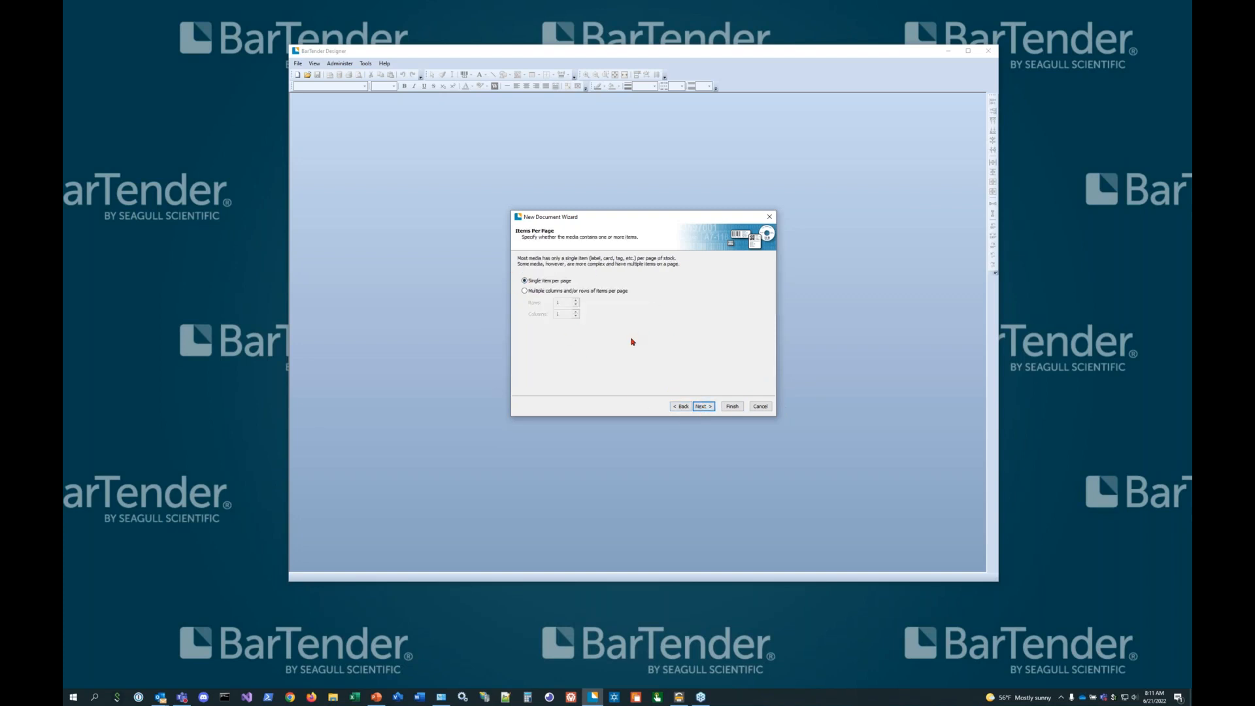
click(703, 406)
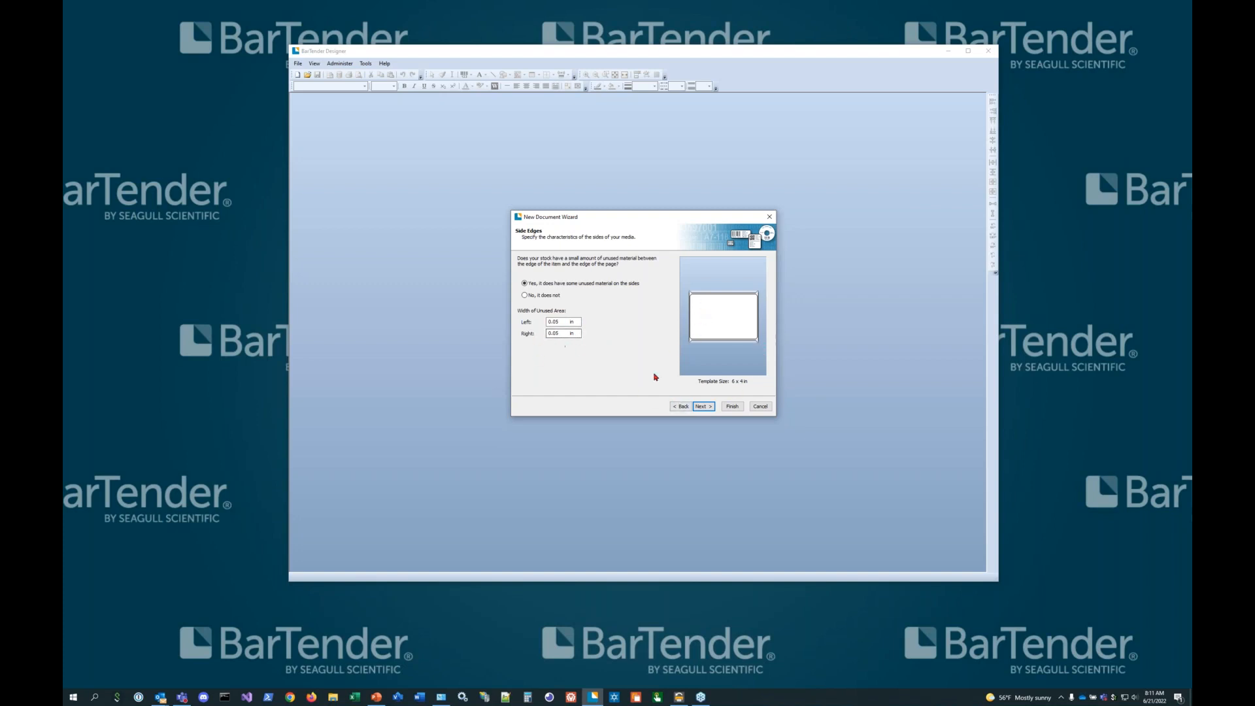
click(703, 408)
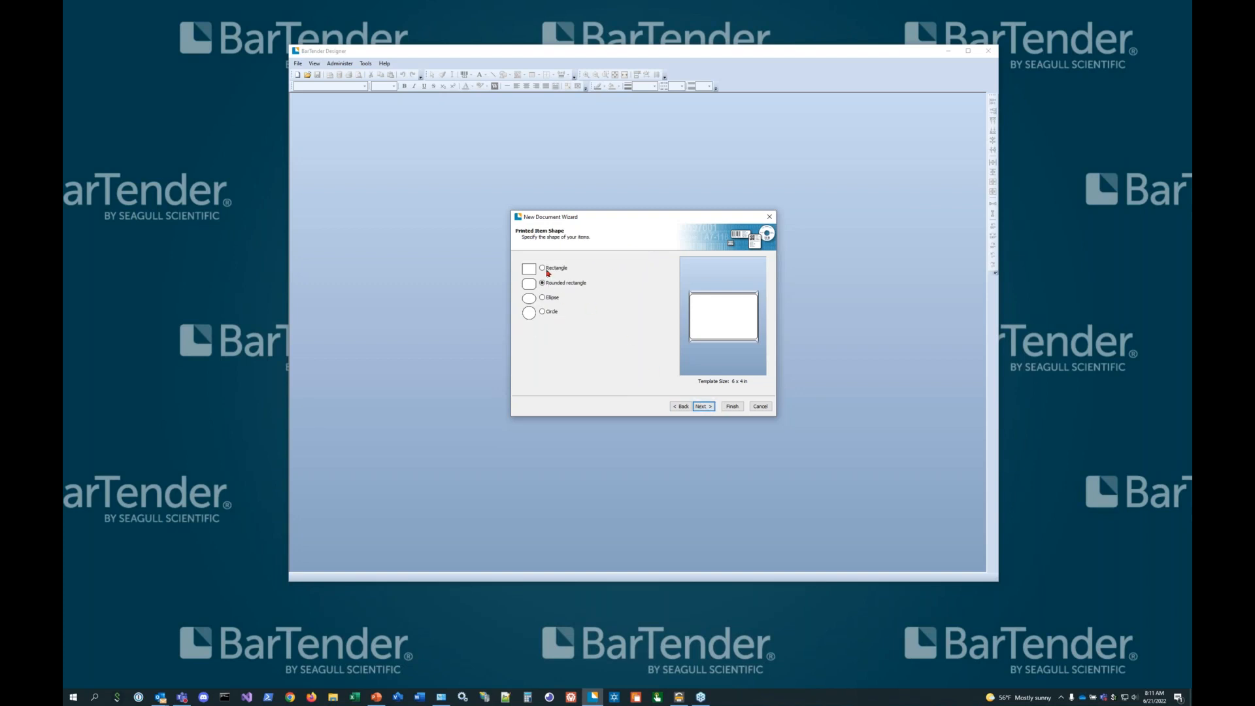
click(703, 406)
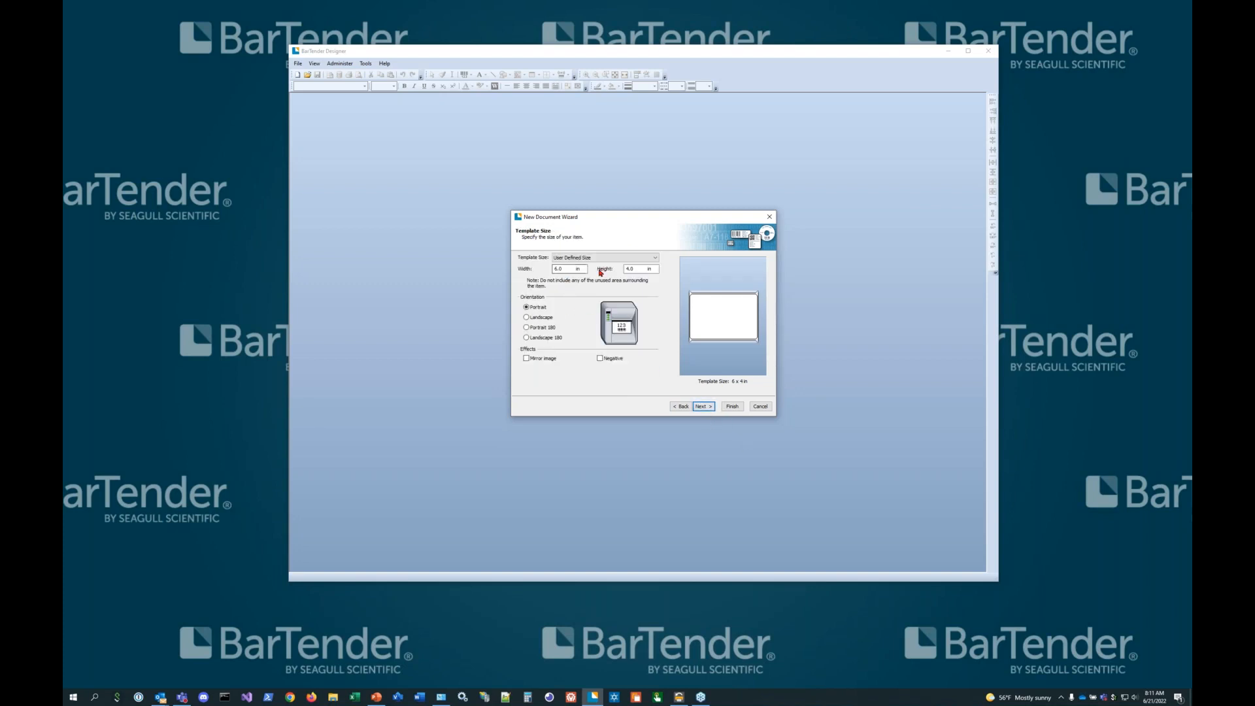
Set the template height to 8 in and accept the portrait template size
click(628, 268)
key(BackSpace)
text(8)
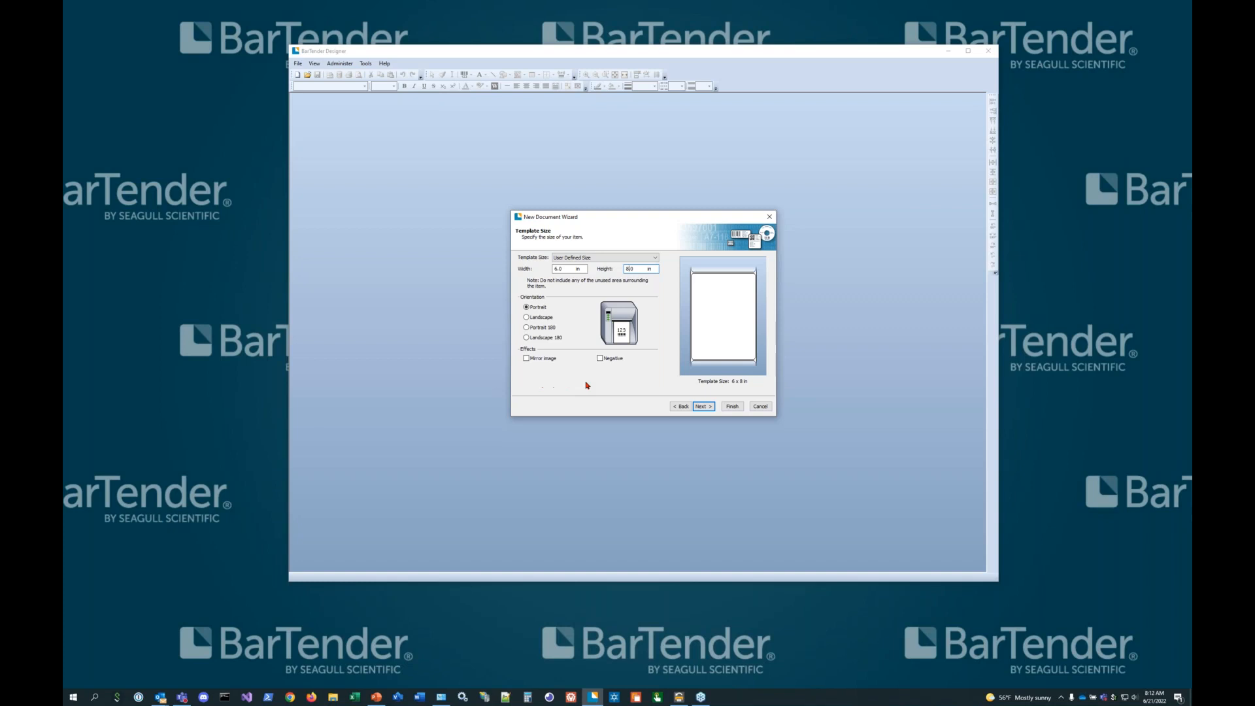
click(700, 407)
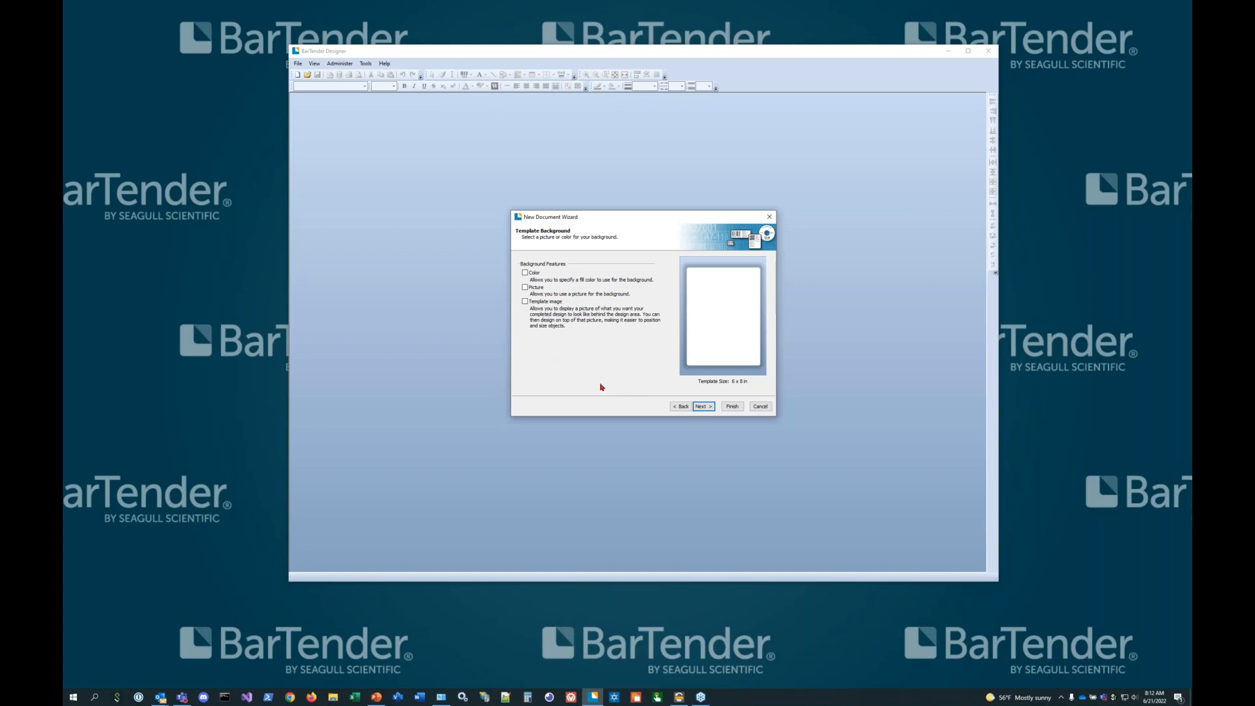
Enable a template image background and load Green-Circle-Label Background.jpg from the "GSWB2022-SMB - Intro to Label Design" webinar folder on drive C
click(525, 301)
click(702, 407)
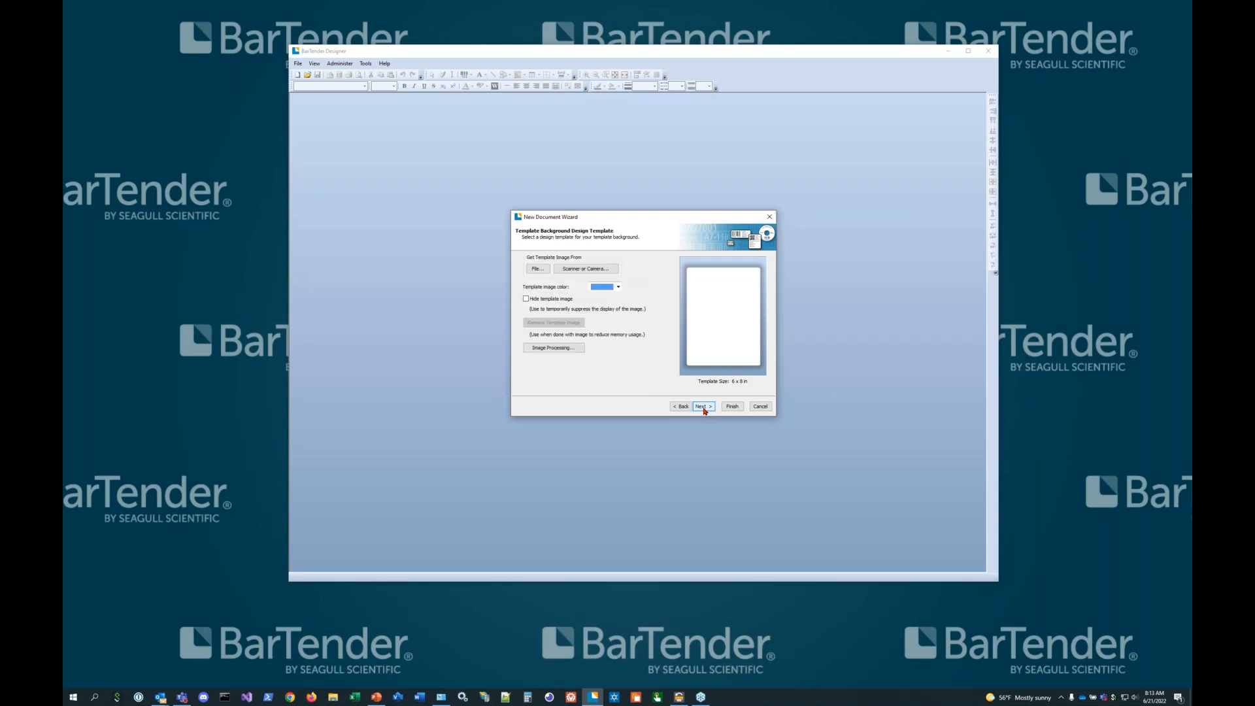
click(545, 270)
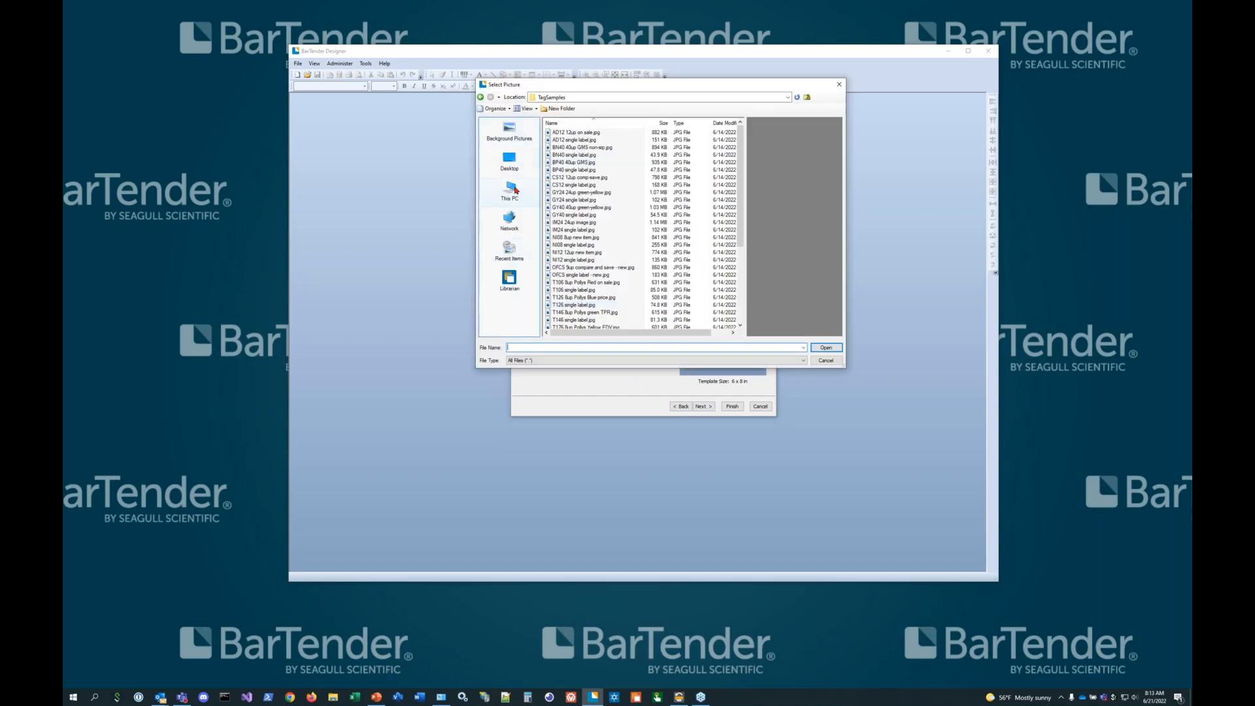
click(519, 189)
double_click(572, 186)
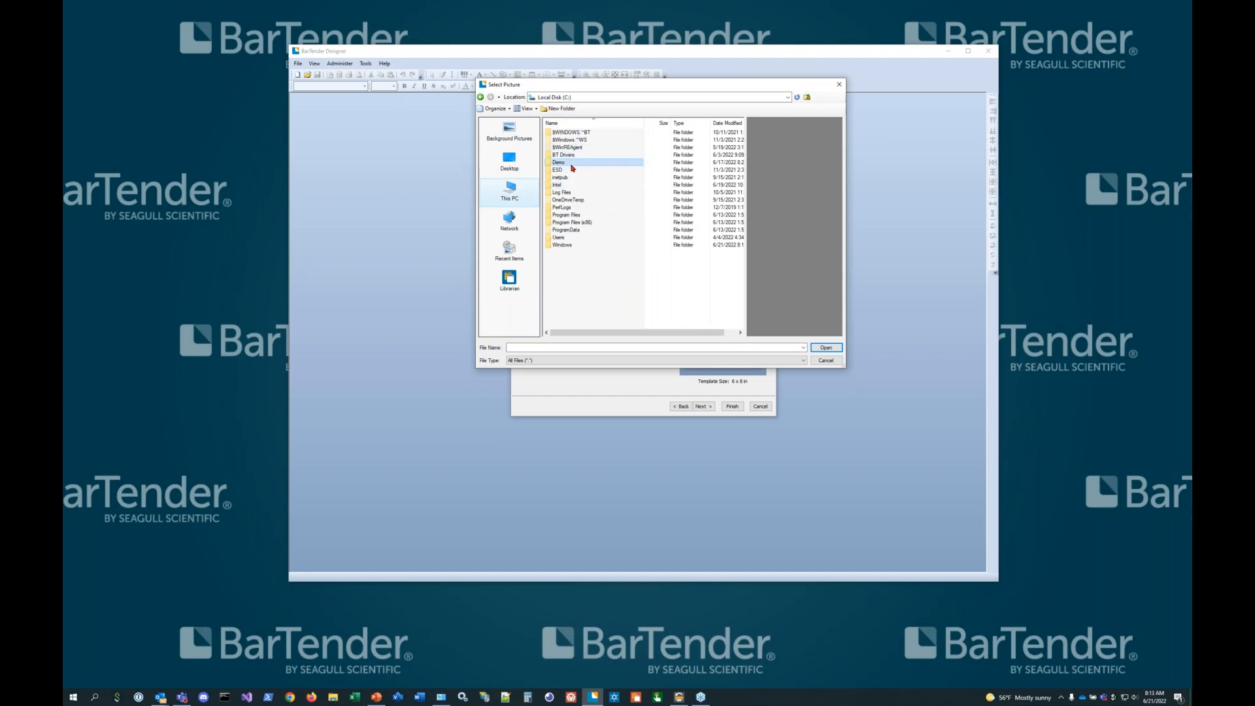
double_click(582, 172)
double_click(586, 140)
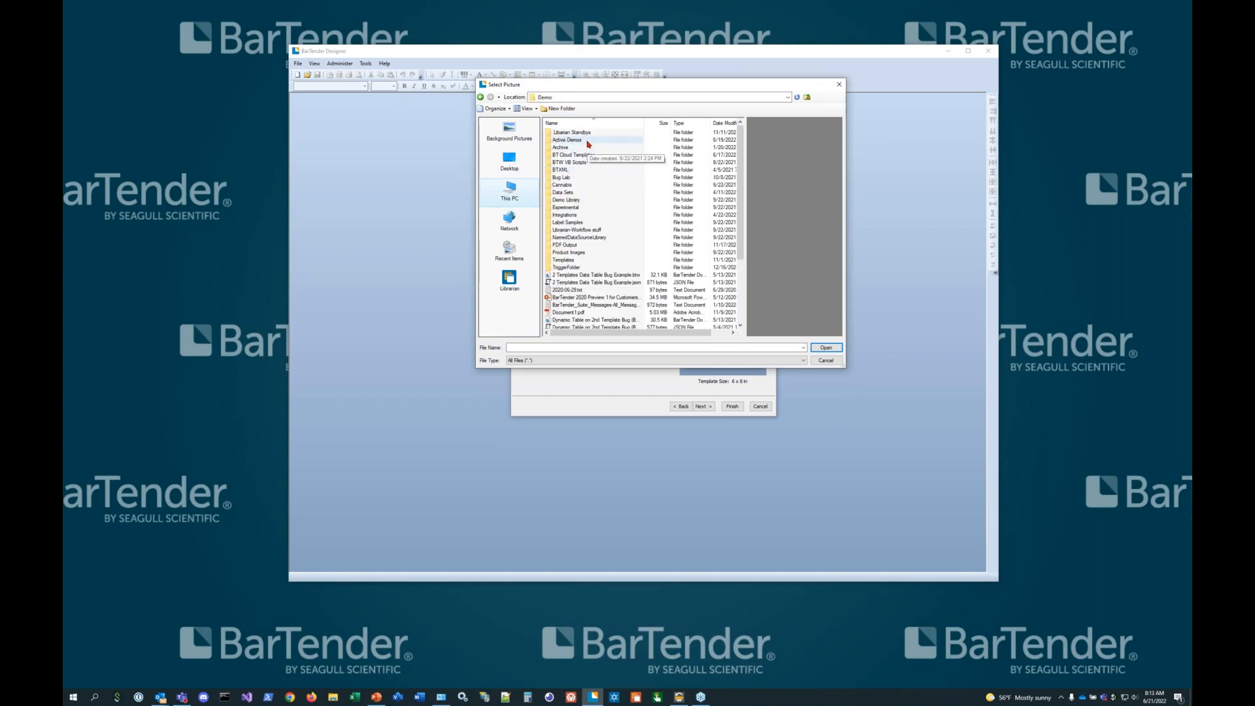
double_click(583, 148)
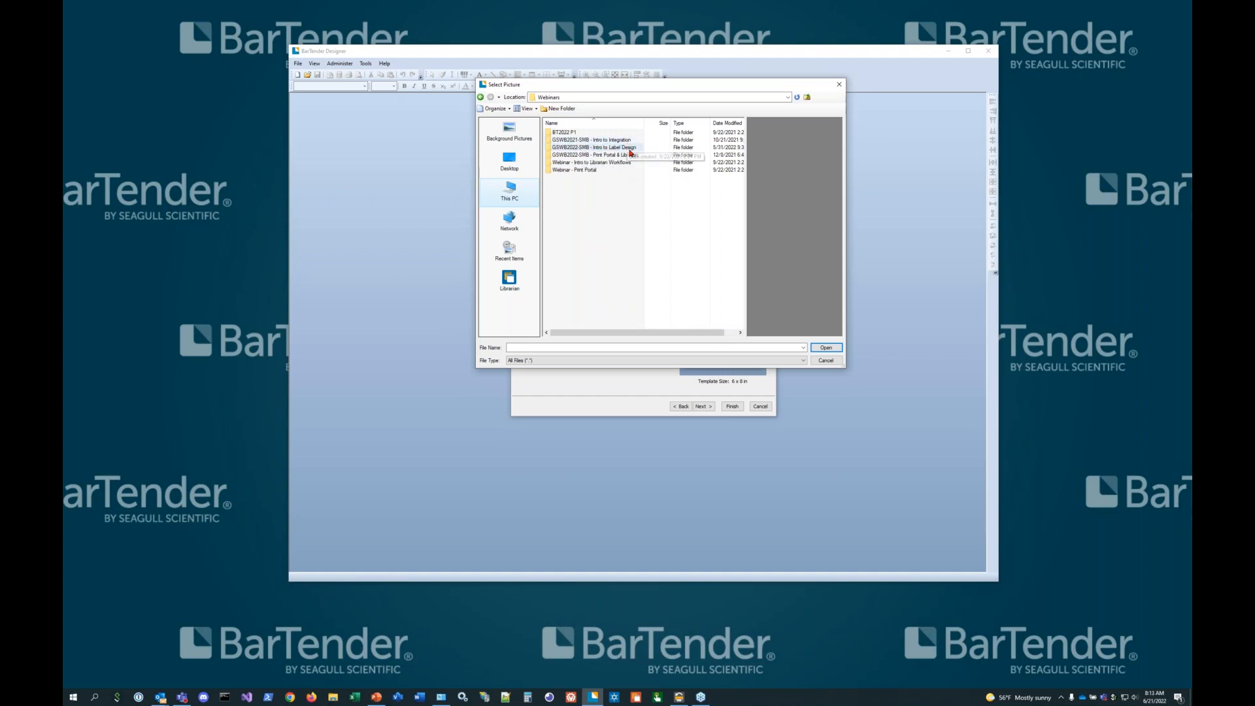
double_click(629, 150)
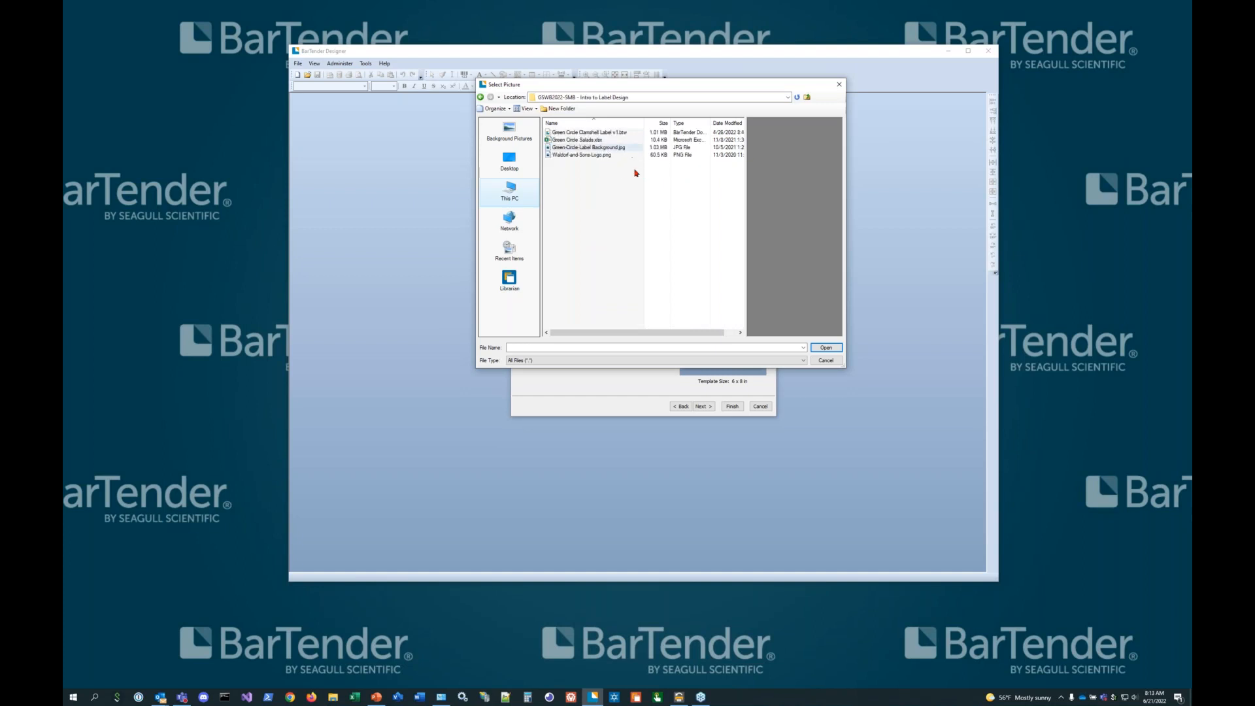
click(588, 147)
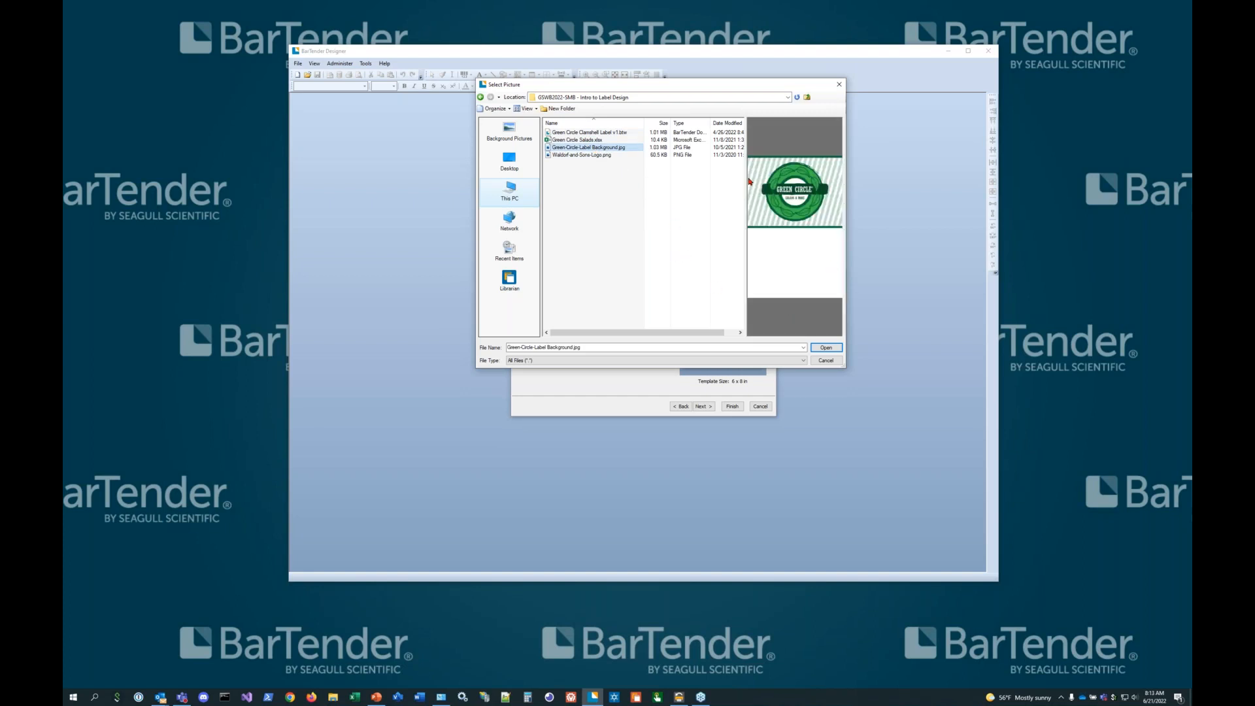
click(826, 350)
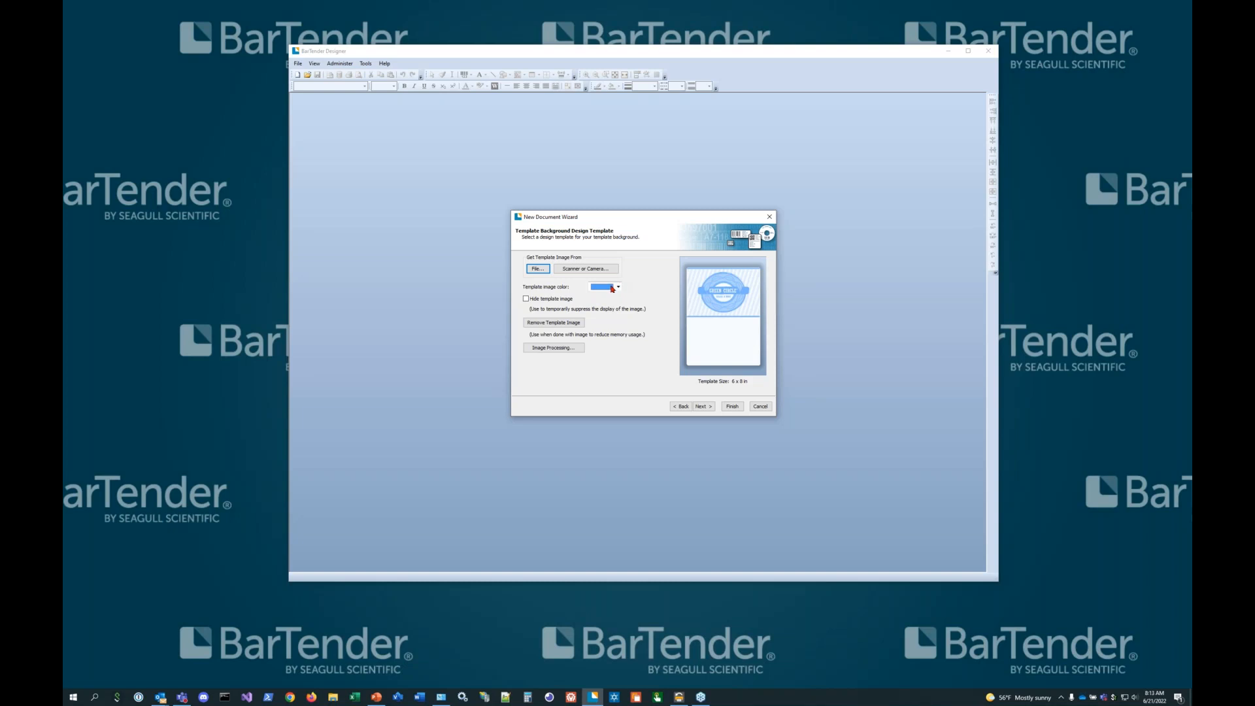
Return to the background feature choices, then remove the loaded template image from the label design
click(680, 407)
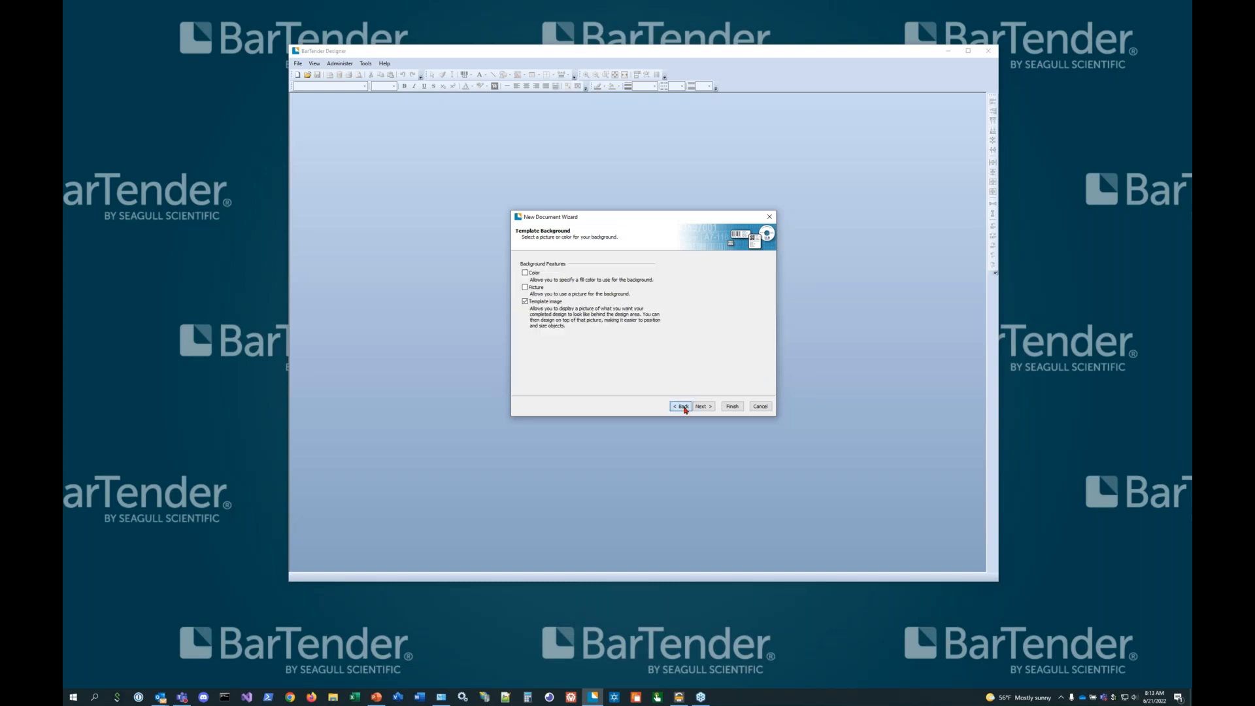
click(526, 303)
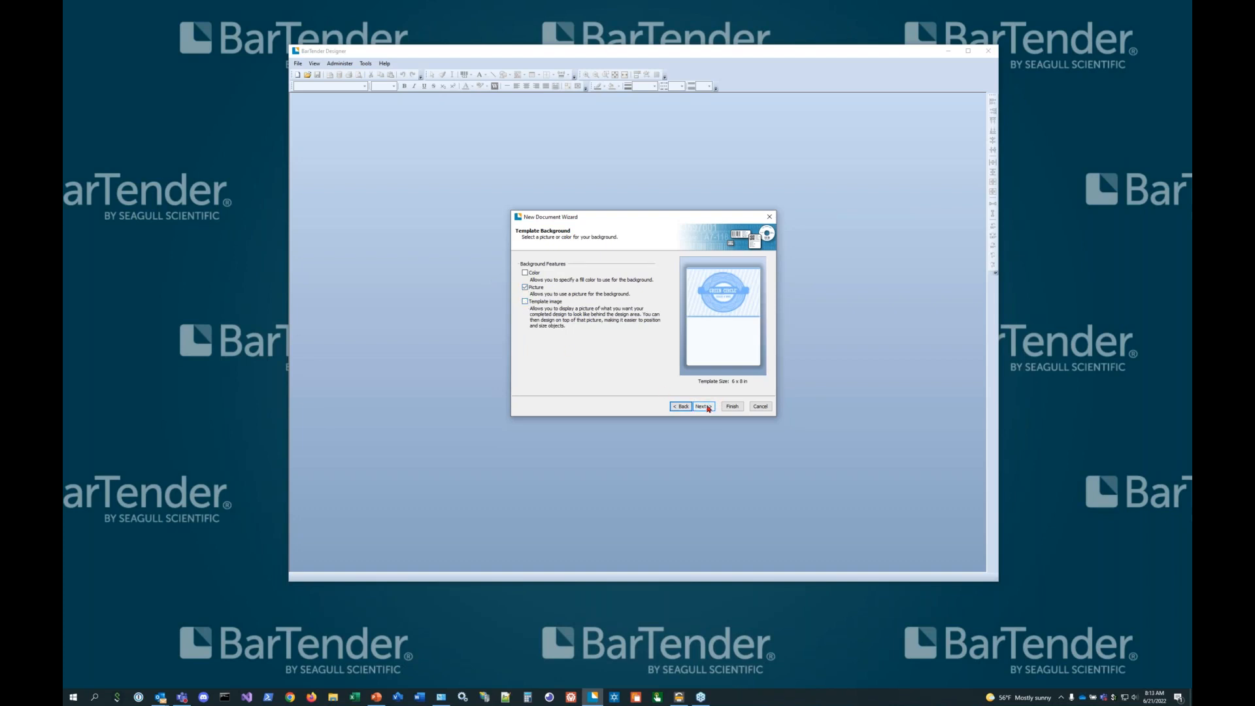
click(525, 301)
click(526, 287)
click(709, 409)
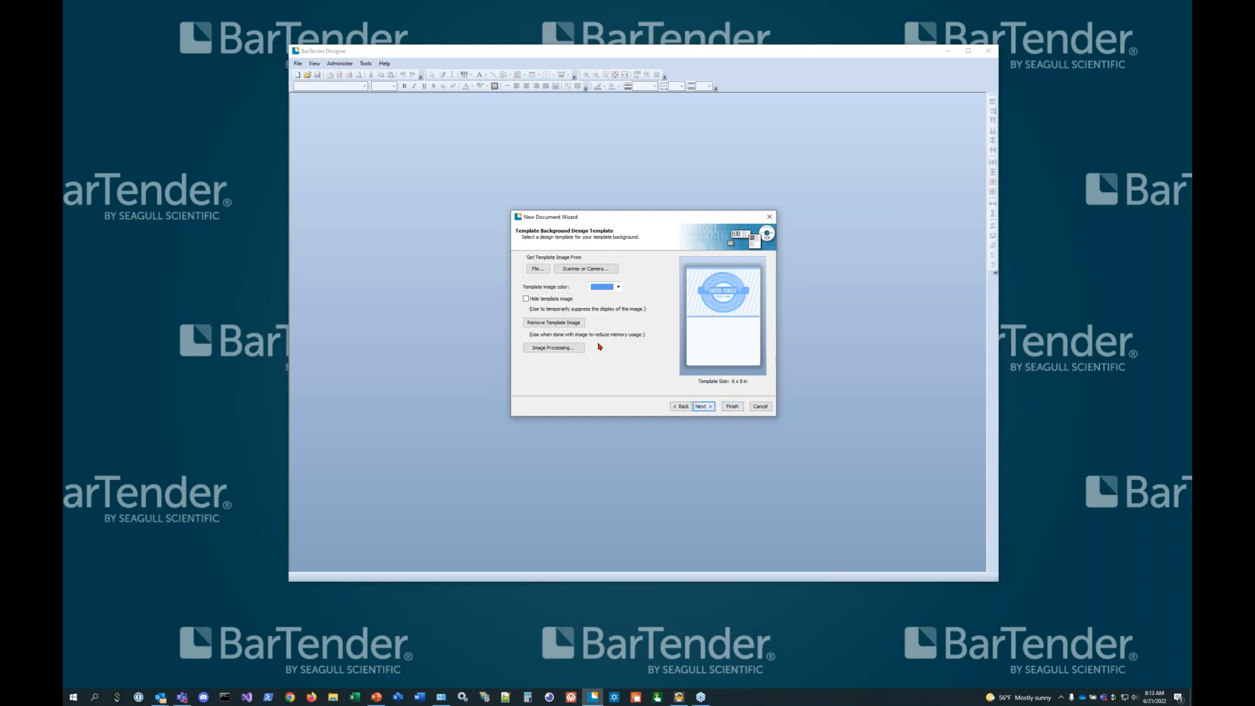
click(535, 324)
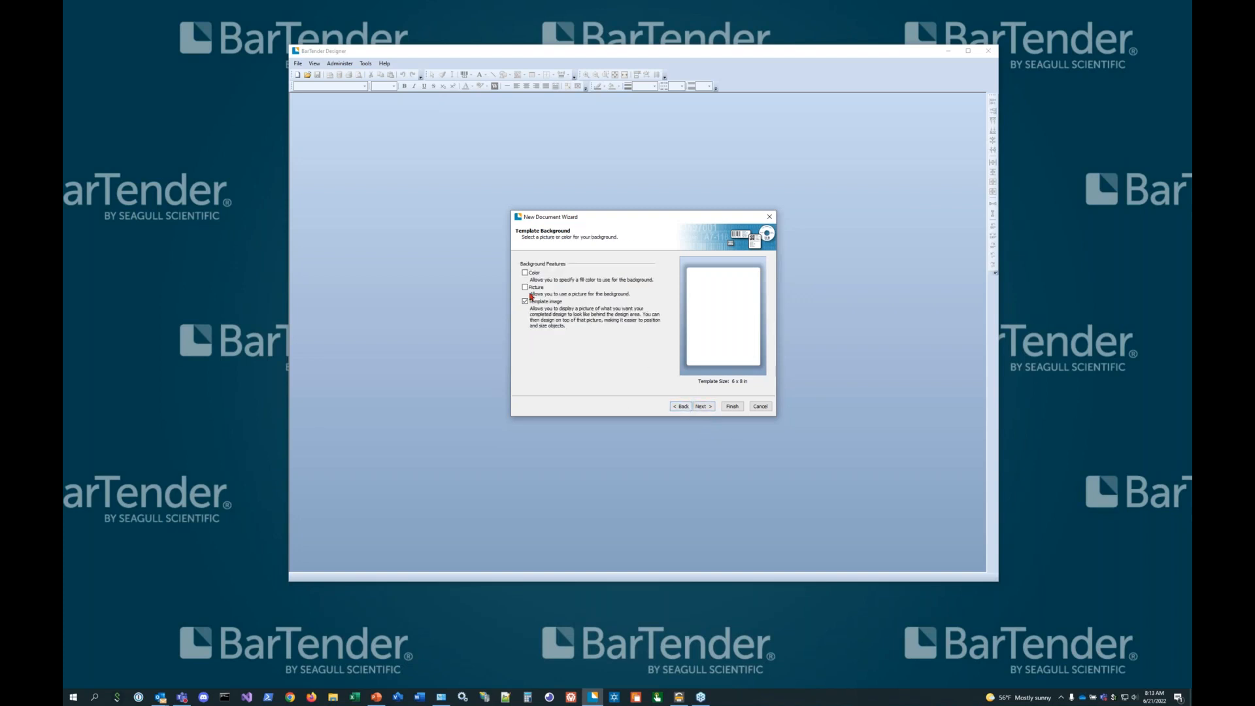
Switch the label background to a picture, with Embedded Picture as its source, and mark it as preprinted
click(524, 287)
click(703, 407)
click(651, 261)
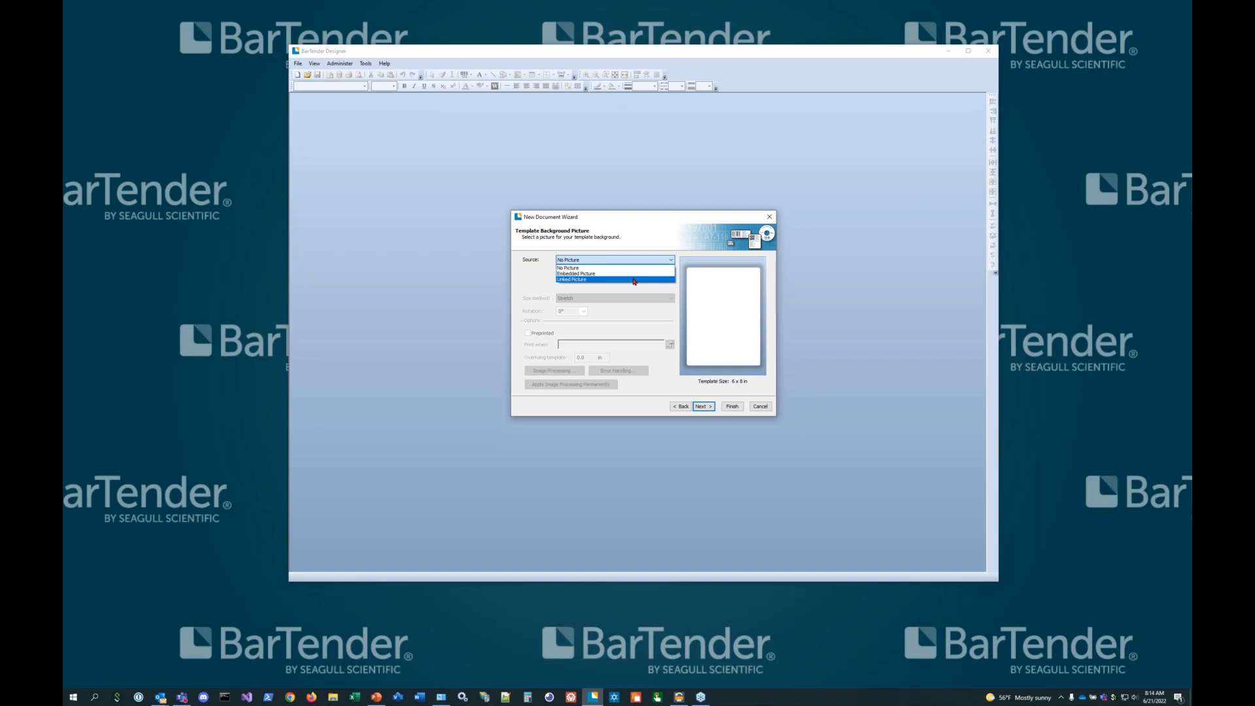
click(632, 274)
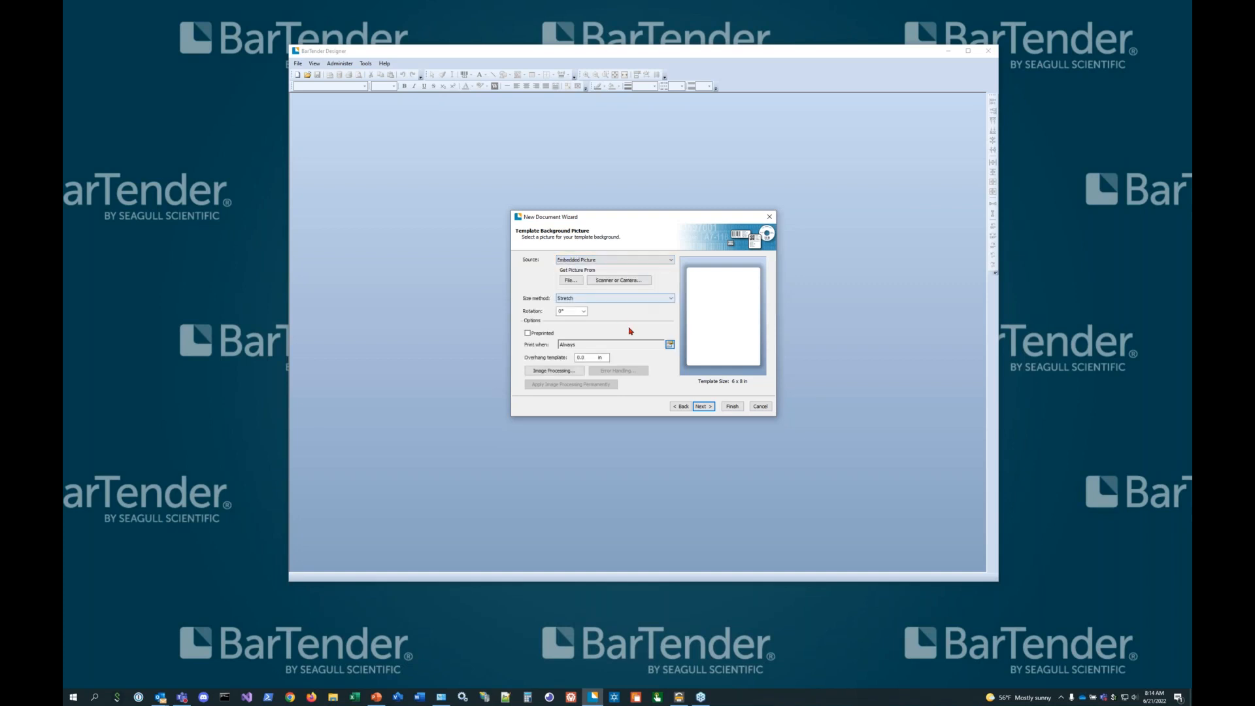
click(533, 334)
Load Green-Circle-Label Background.jpg as the background picture and finish creating the new document
click(570, 280)
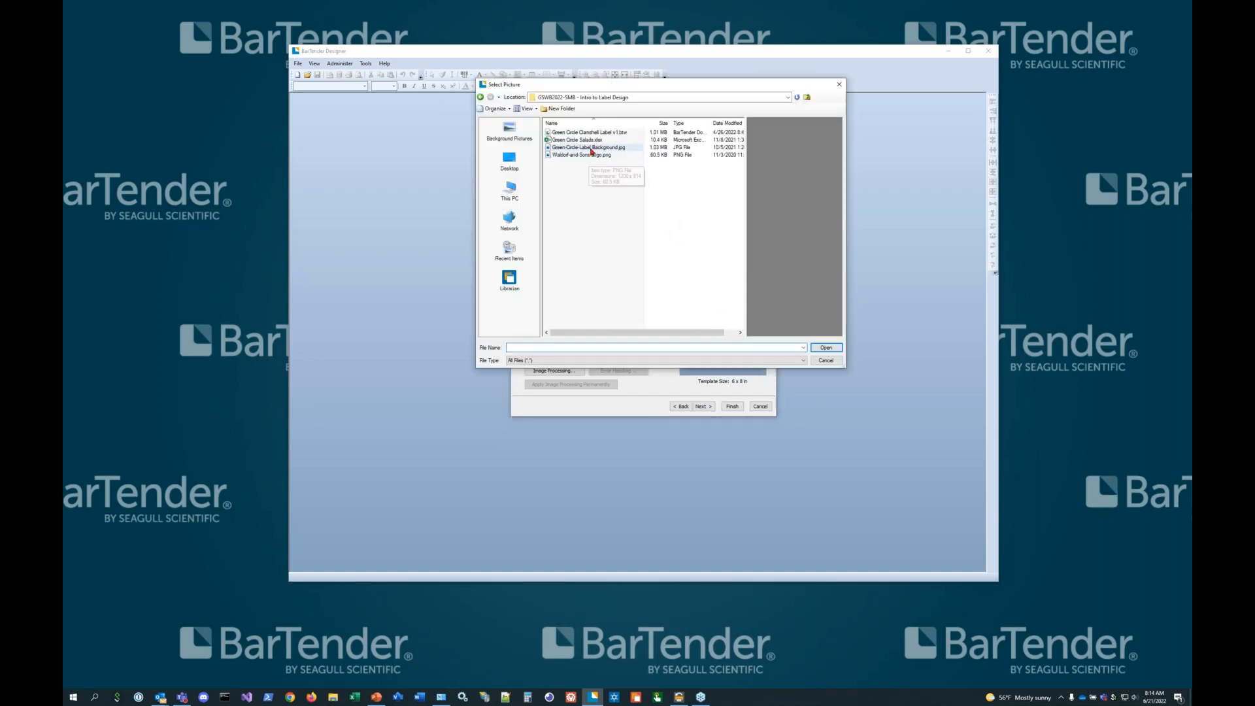
click(591, 147)
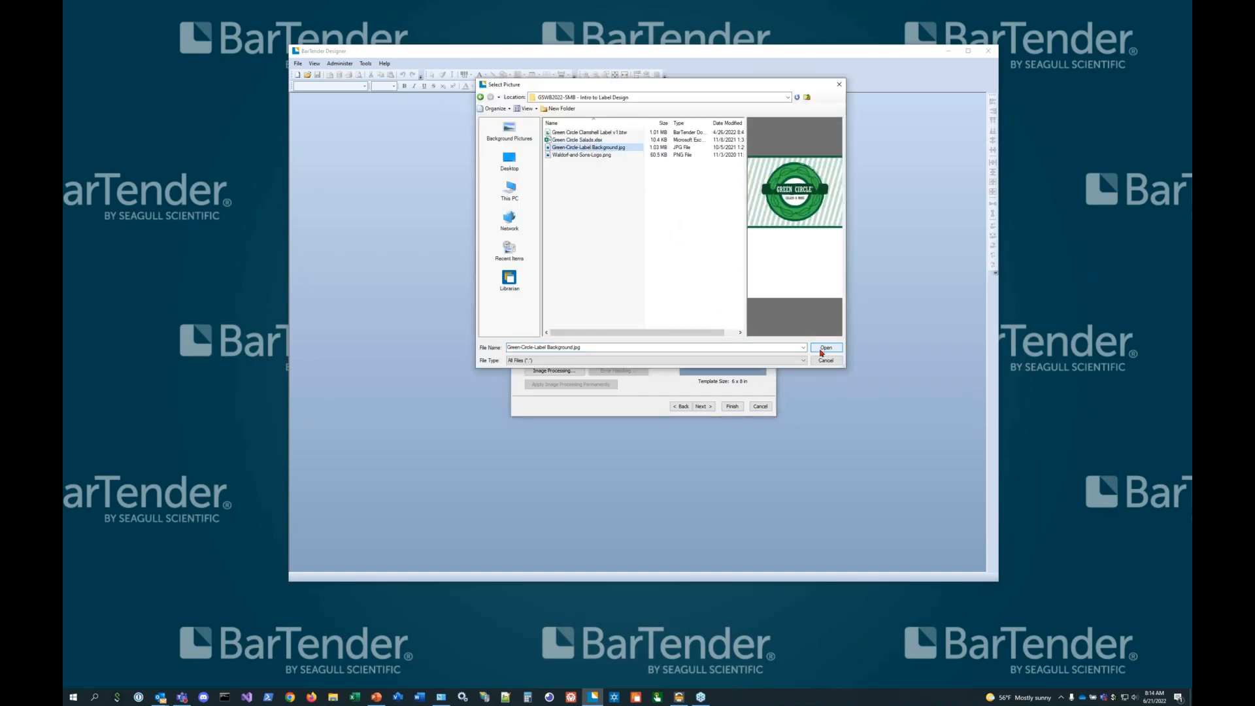
click(822, 348)
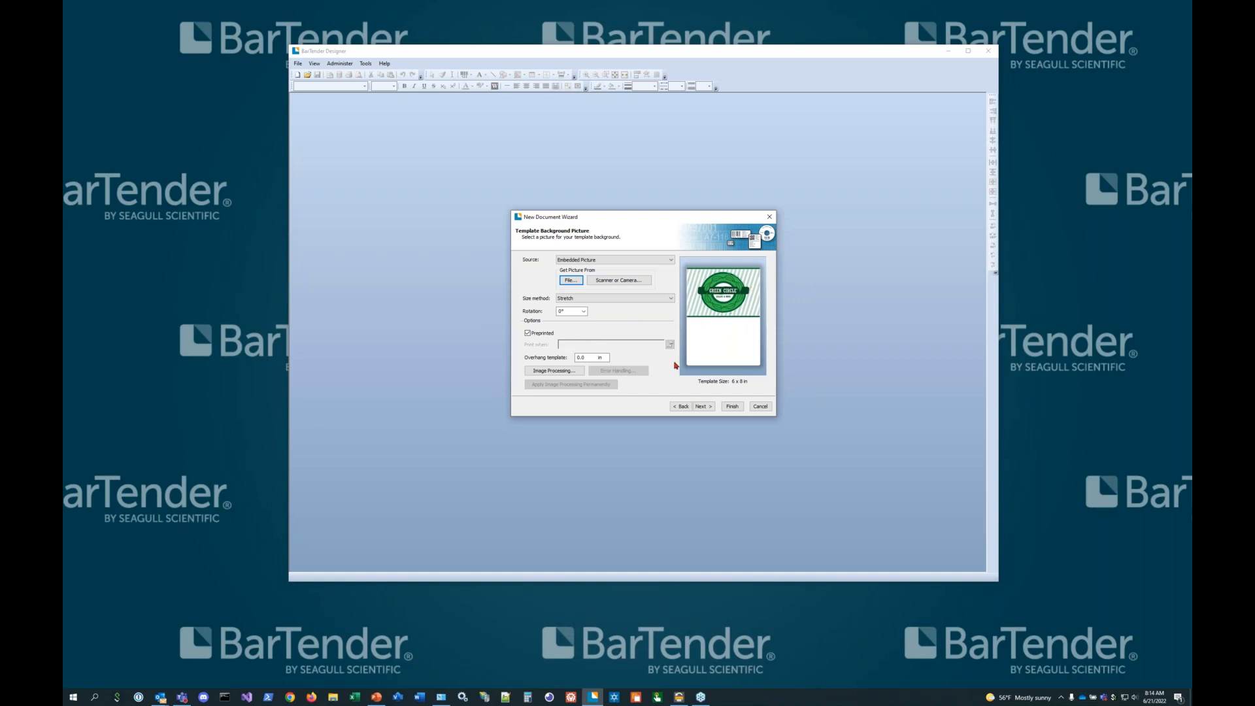
click(710, 408)
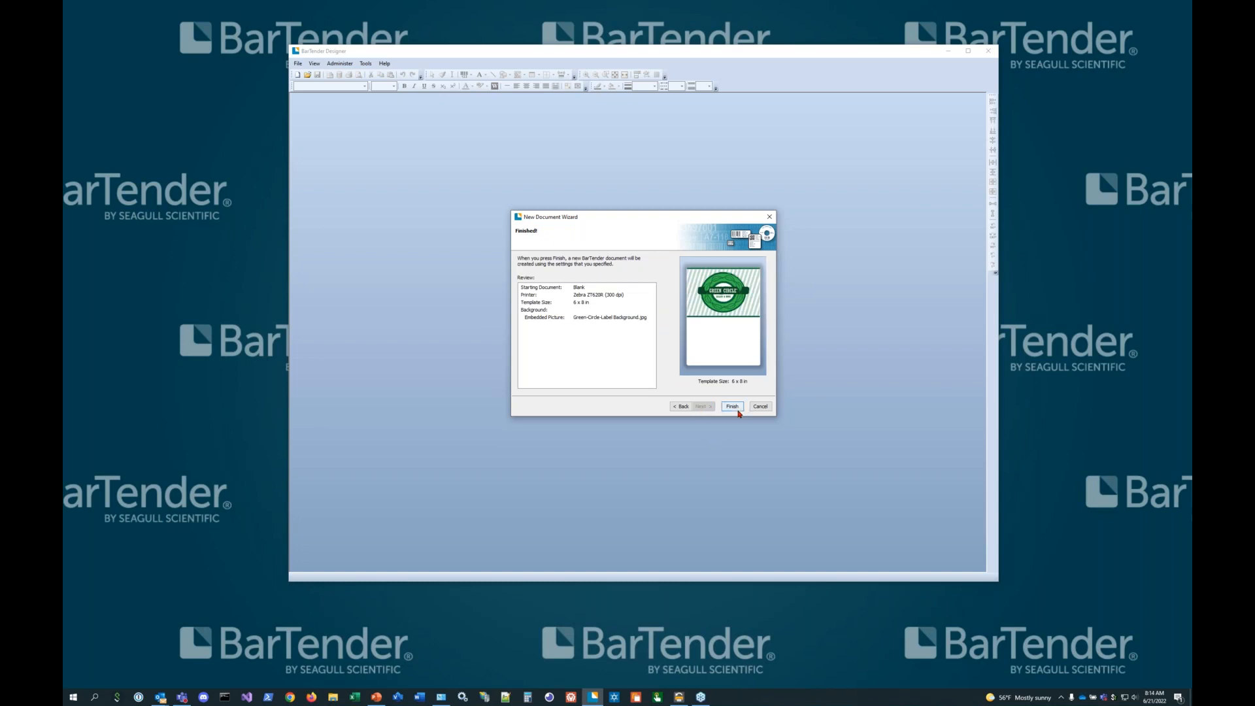
click(732, 407)
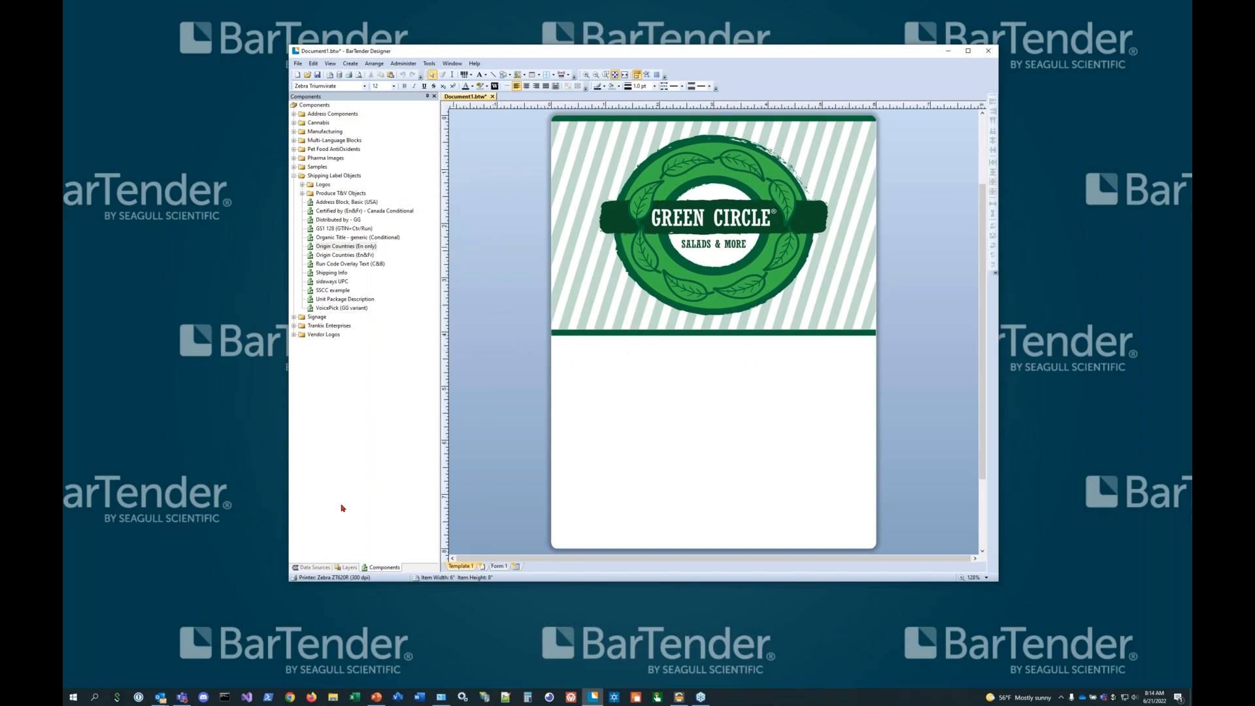
Show the document's data sources and start a database connection setup of type Microsoft Excel
click(321, 567)
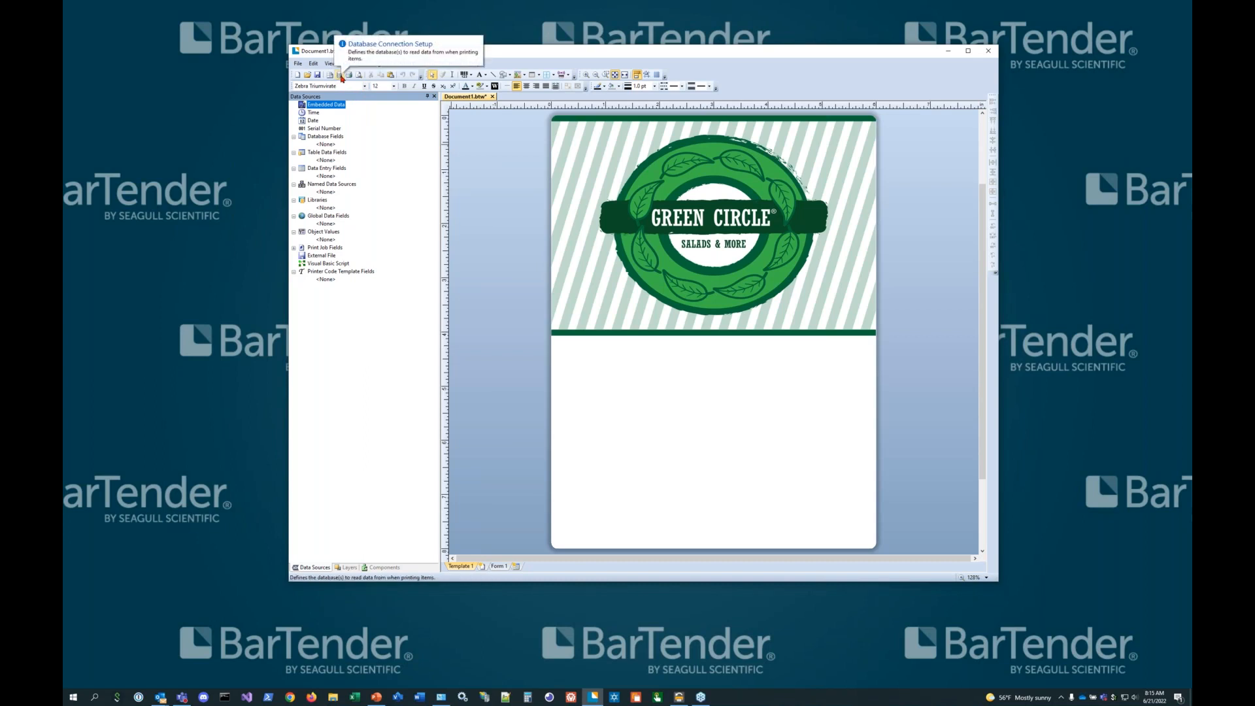
click(297, 63)
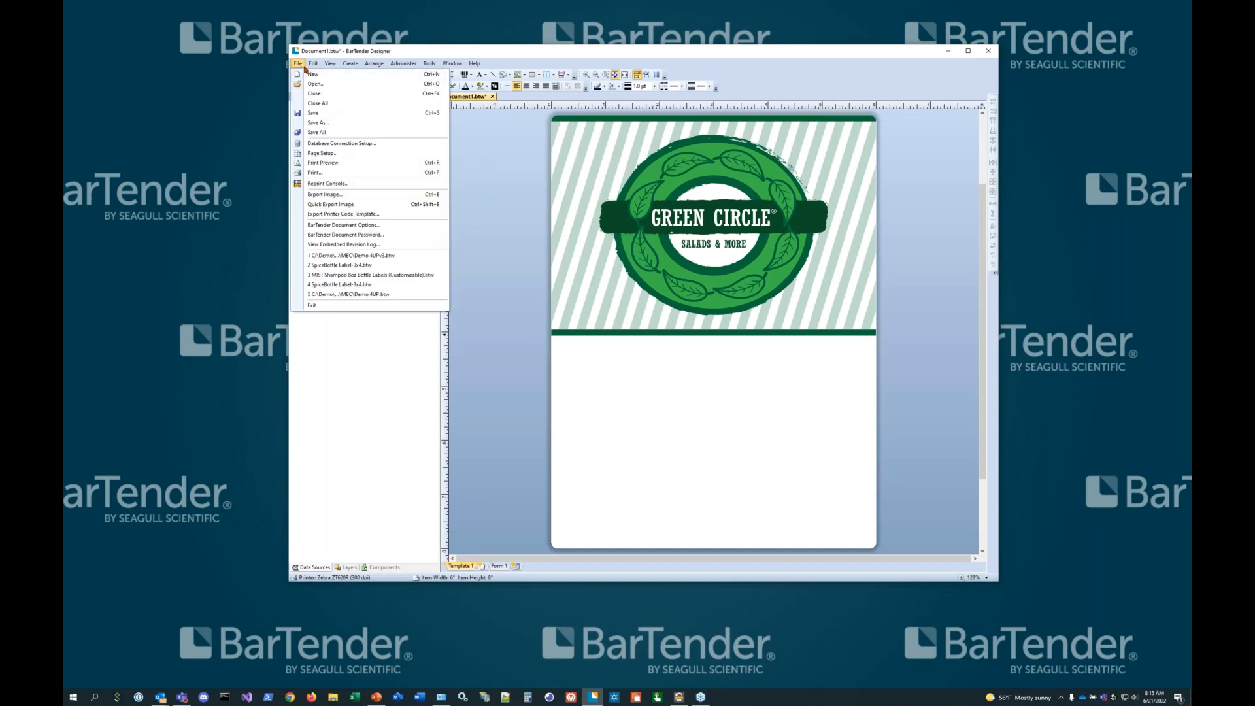
click(353, 144)
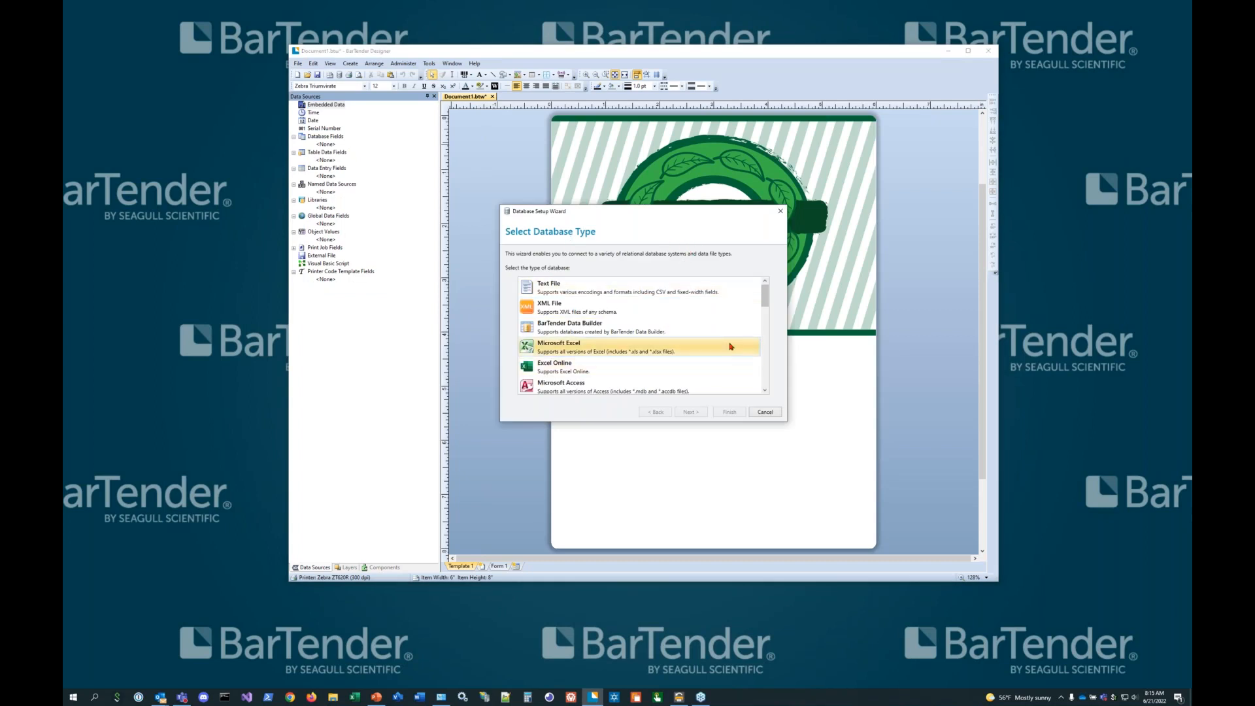
mouse_move(765, 303)
mouse_down()
mouse_move(773, 387)
mouse_move(767, 307)
mouse_up()
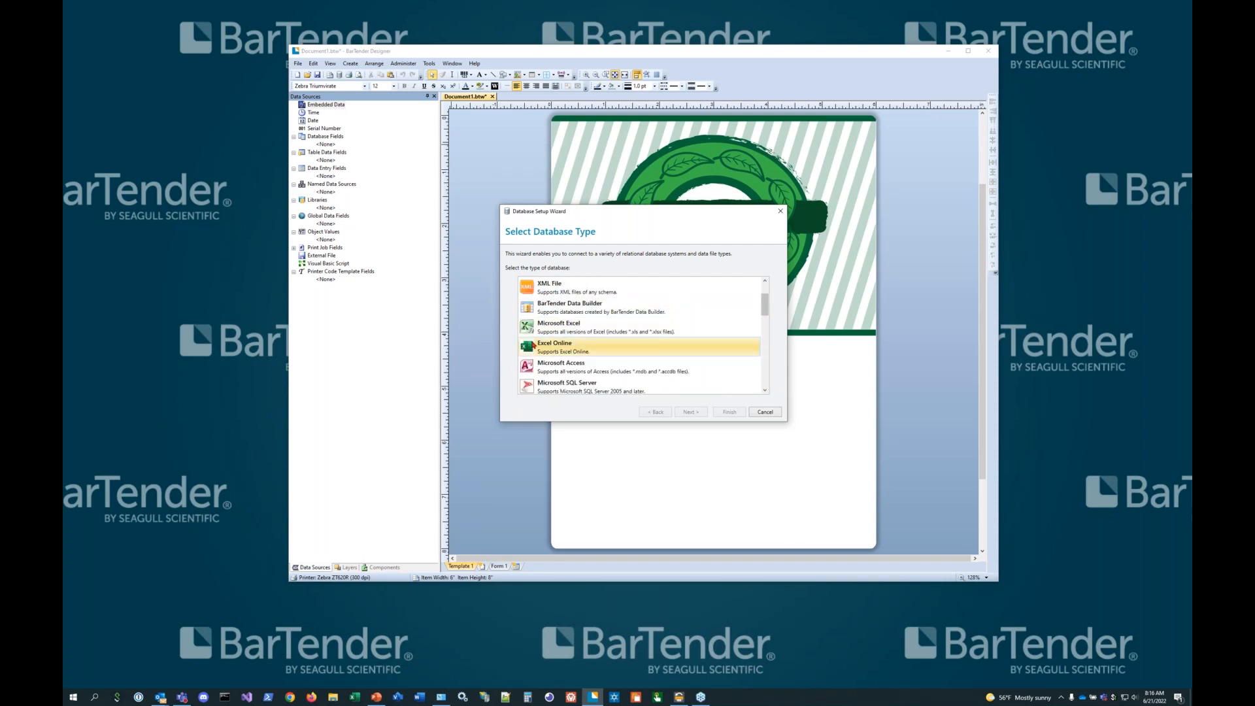
click(571, 330)
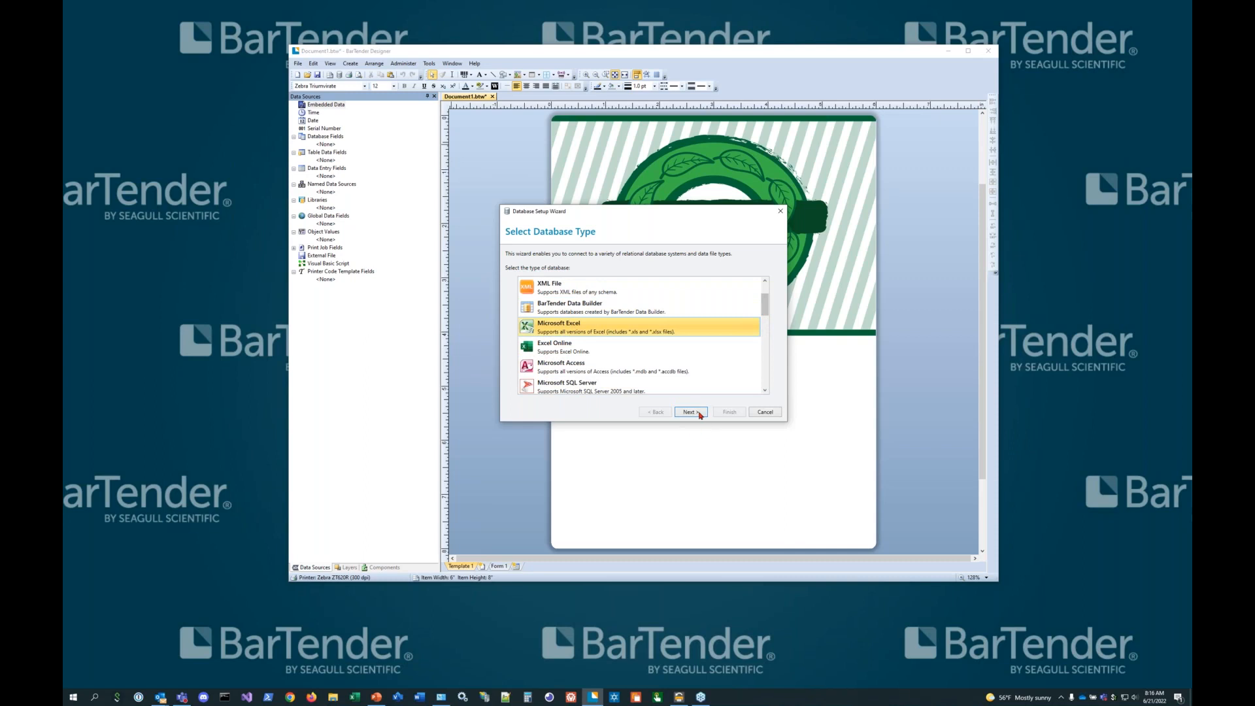
click(690, 412)
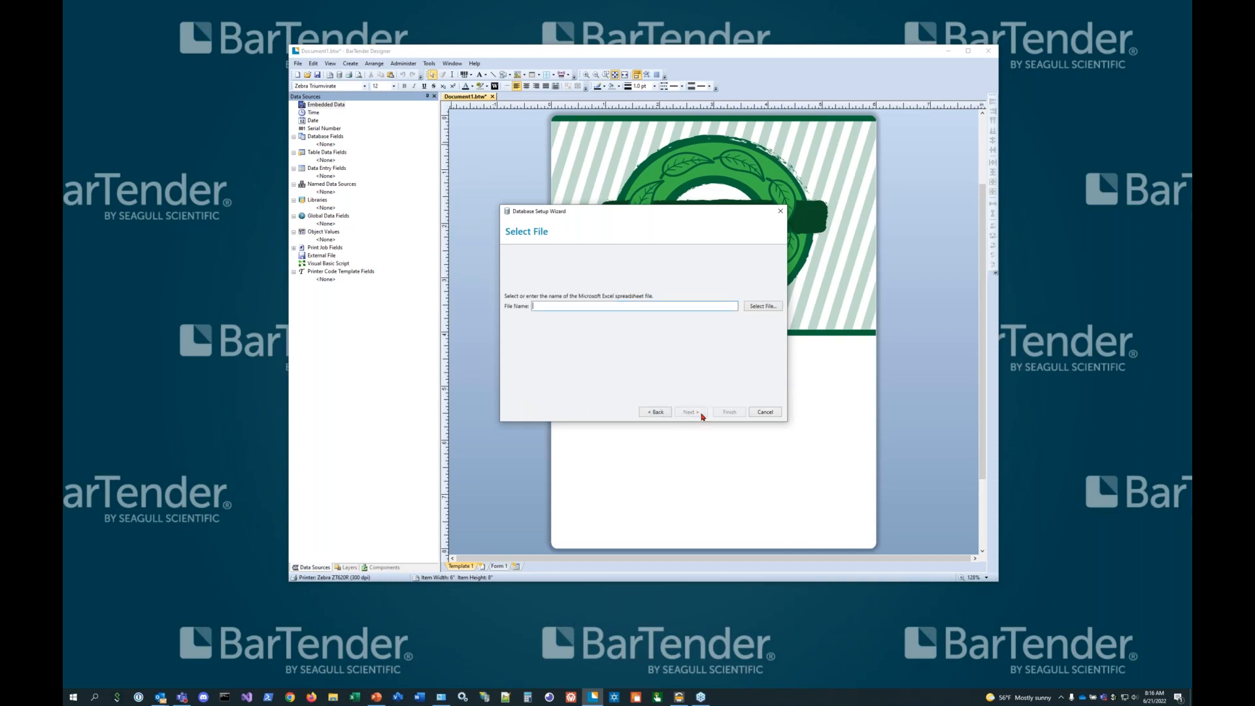
Choose Green Circle Salads.xlsx from the "GSWB2022-SMB - Intro to Label Design" folder as the spreadsheet to connect
click(766, 308)
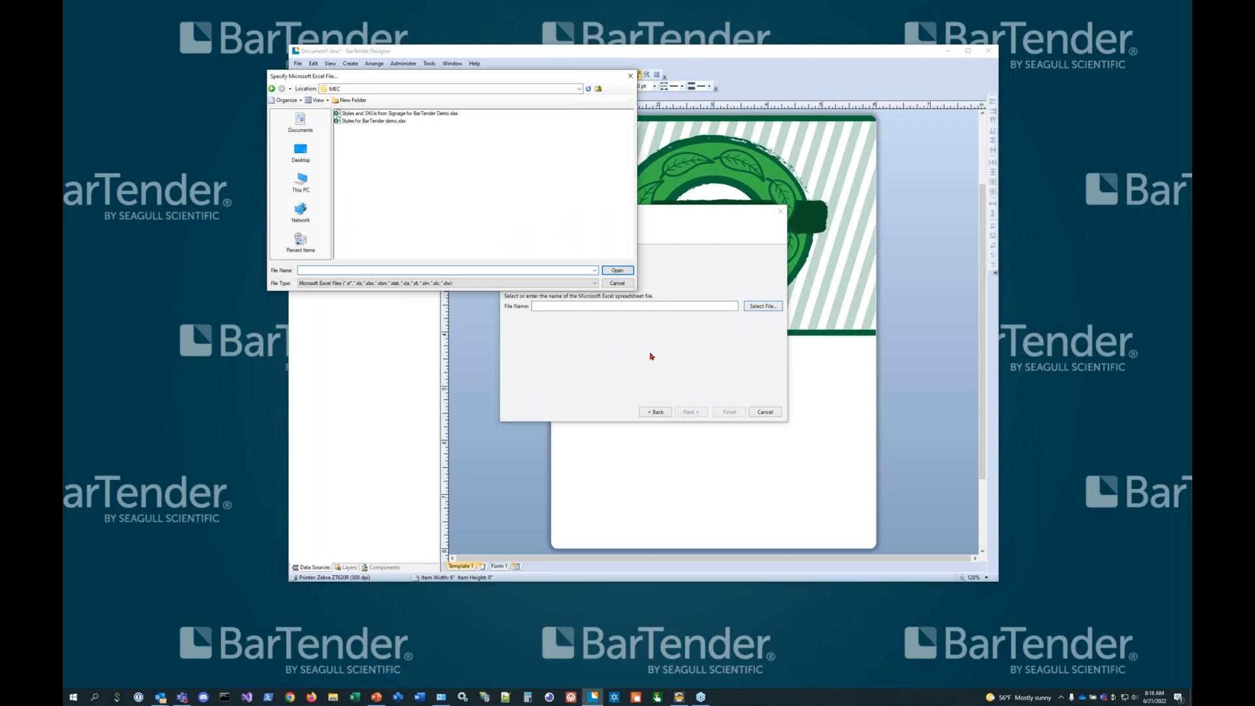
click(598, 96)
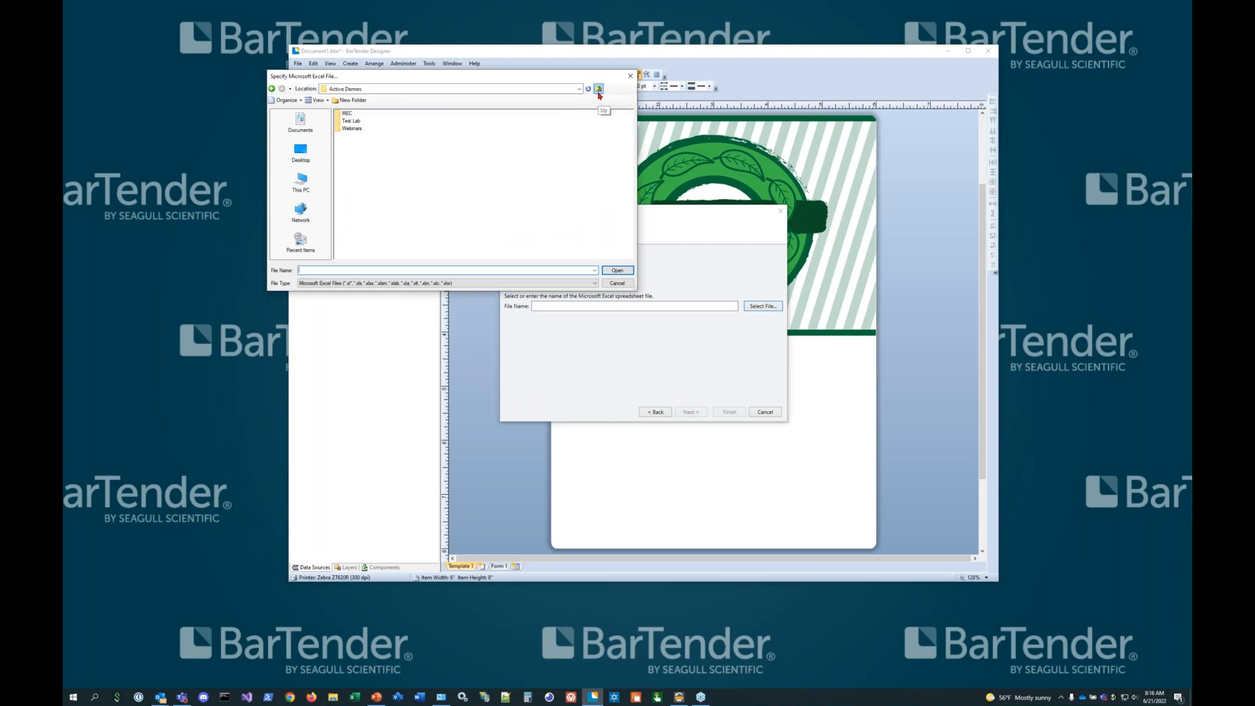
click(349, 130)
double_click(374, 131)
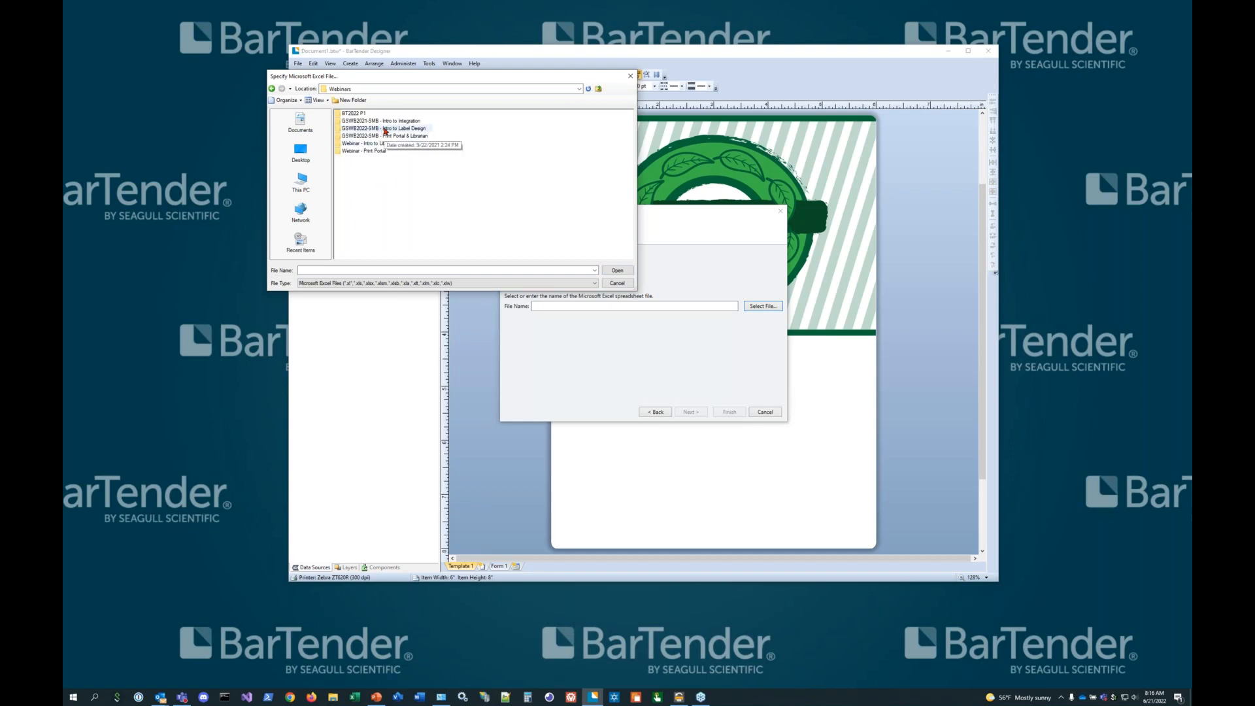
double_click(383, 128)
click(362, 116)
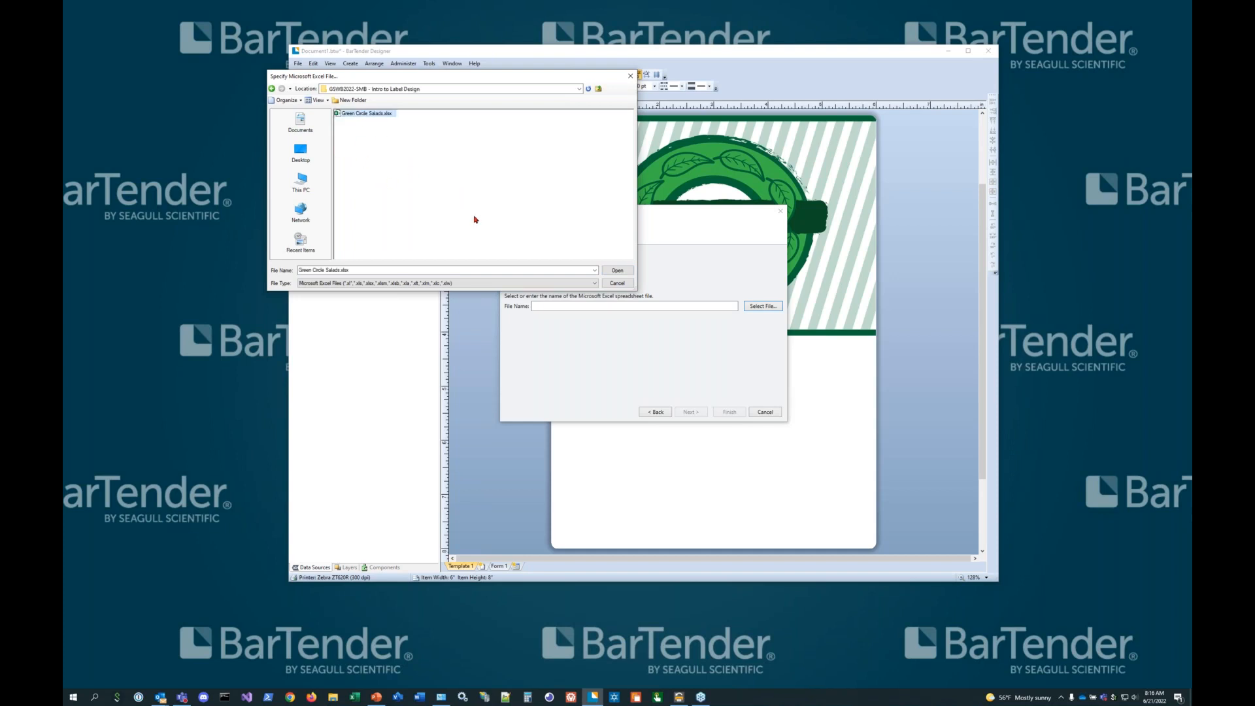
click(619, 270)
click(693, 414)
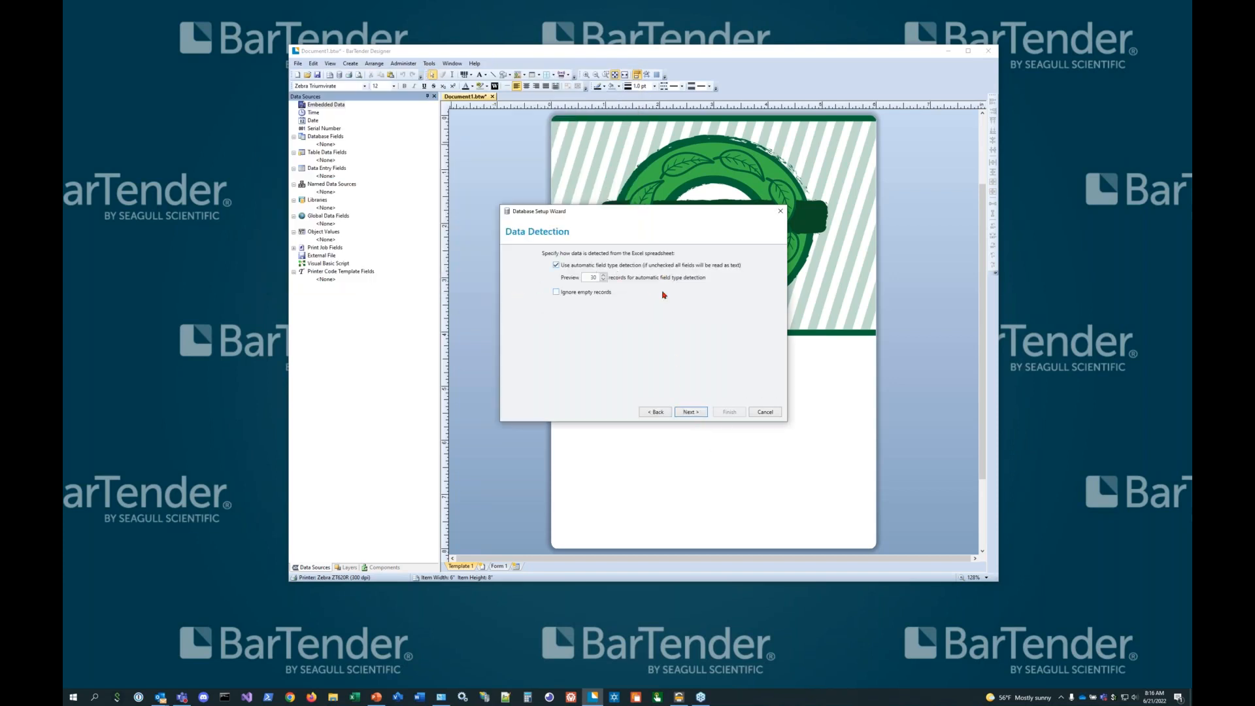
Accept automatic field type detection, use Sheet1 with field names in the first row as the only table, and finish the database wizard
click(692, 413)
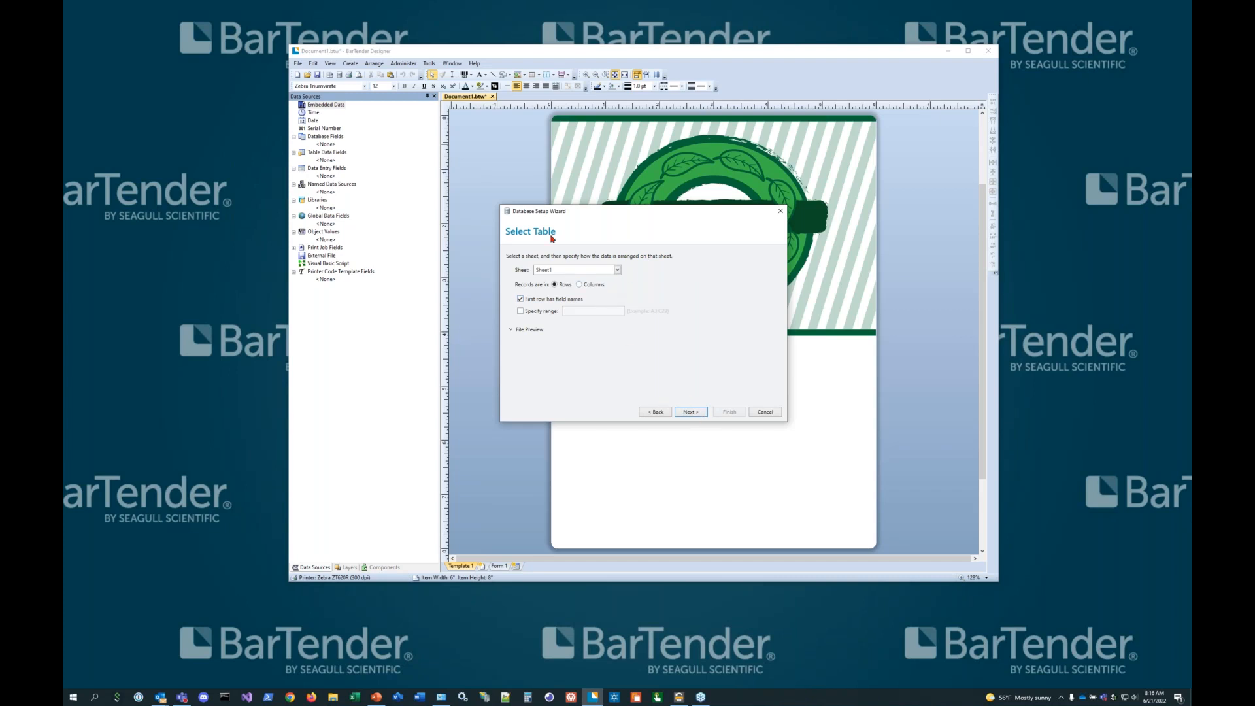
click(614, 269)
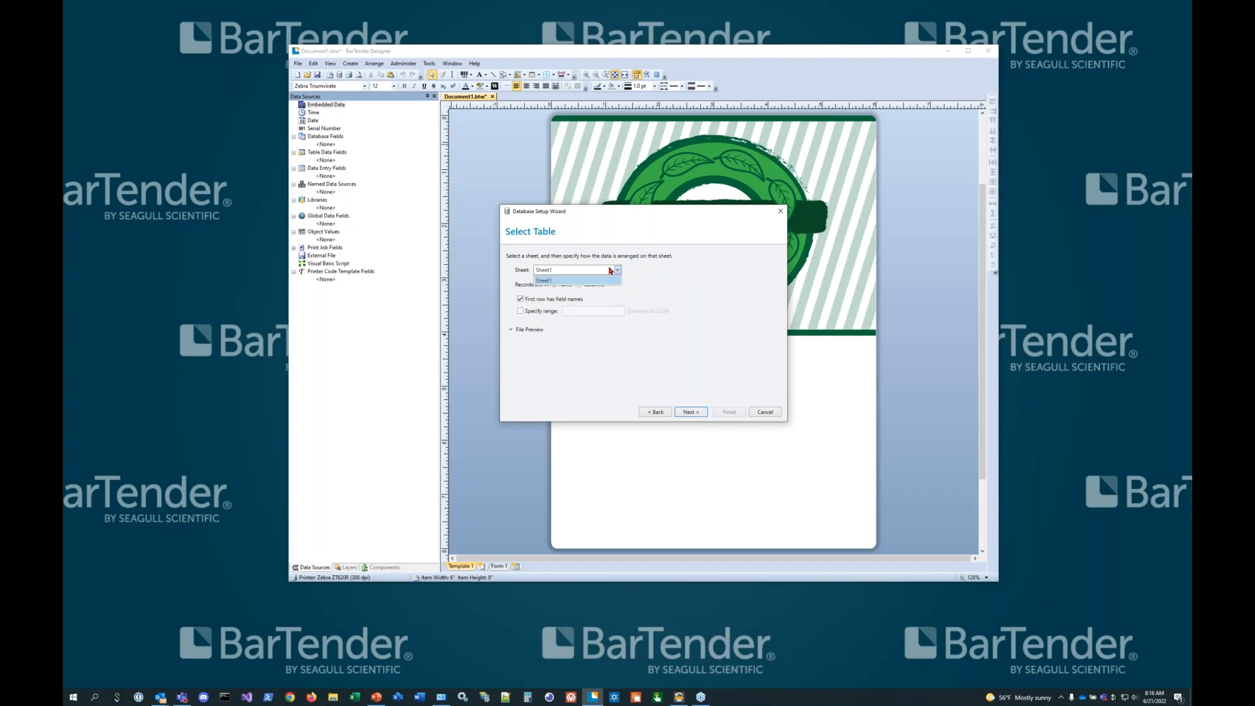
click(649, 277)
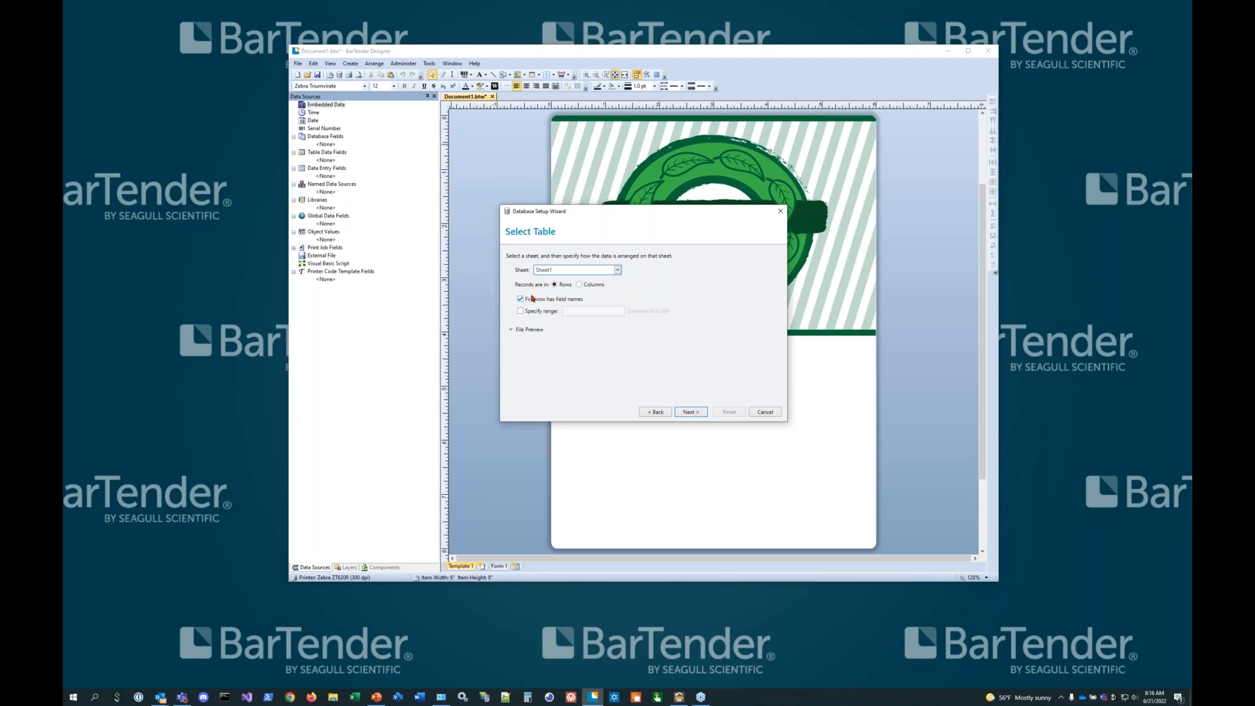
click(695, 412)
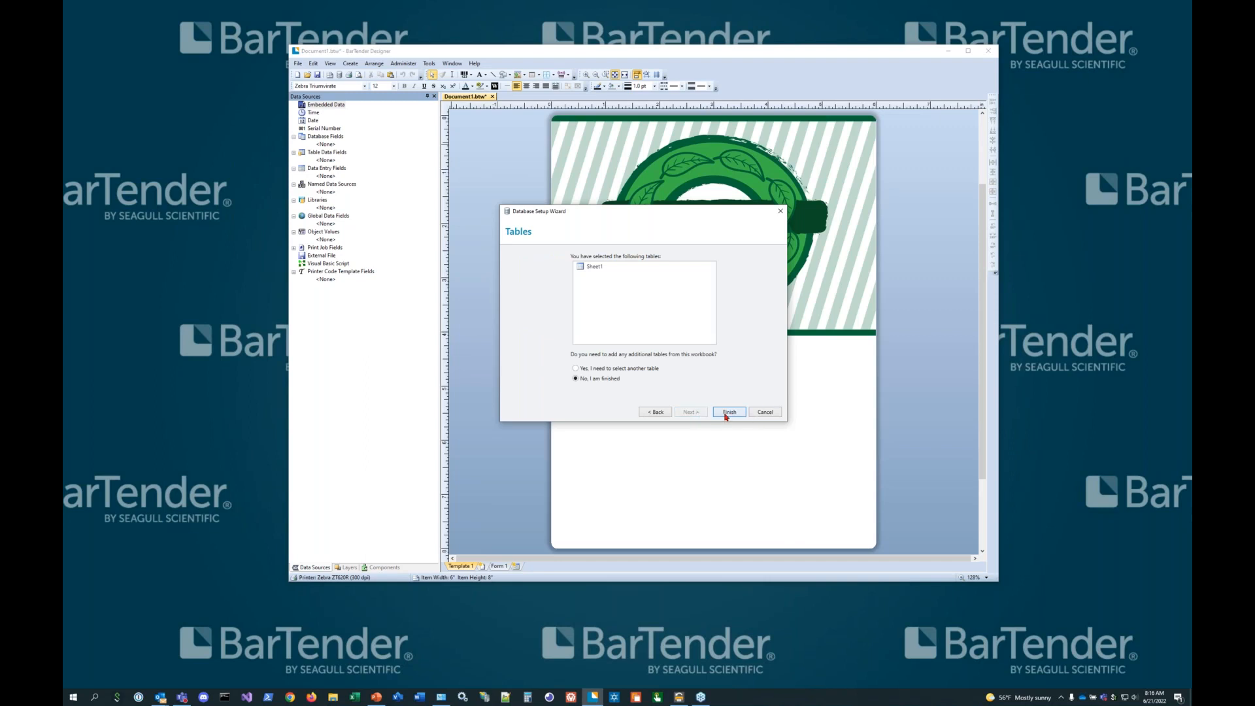
click(727, 412)
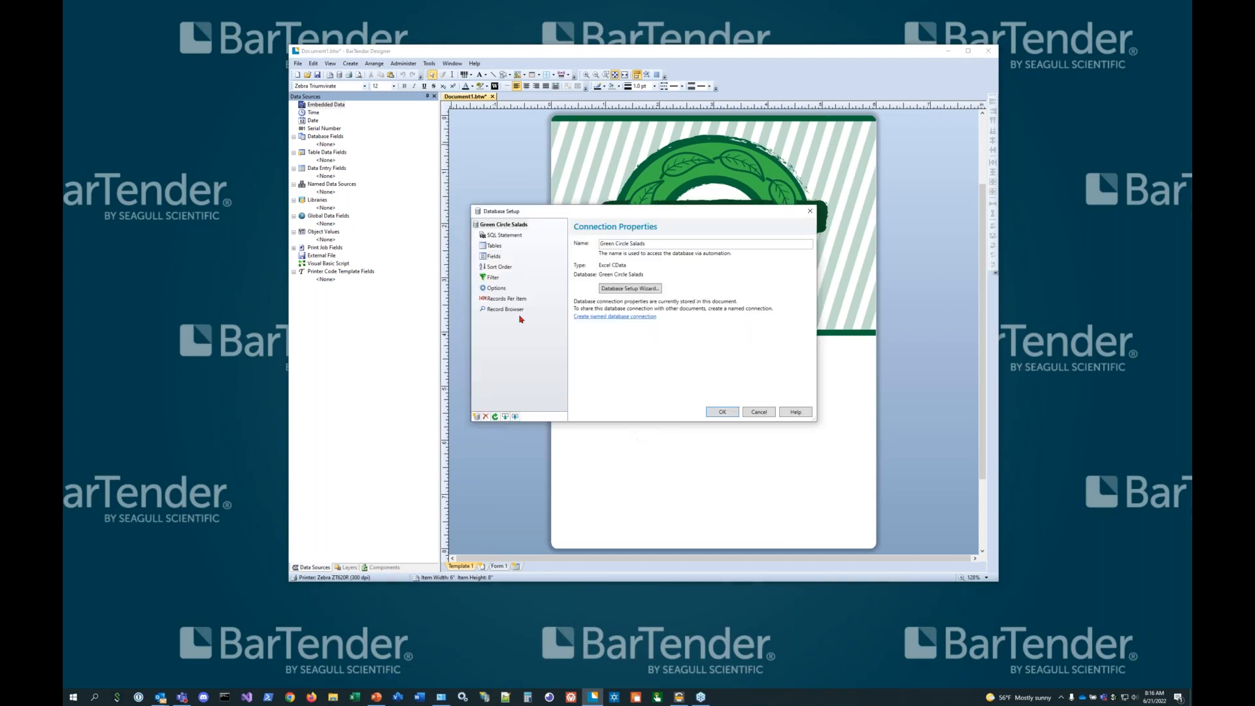
Review the Green Circle Salads connection's SQL statement, tables, fields and records, and accept the database setup
click(504, 235)
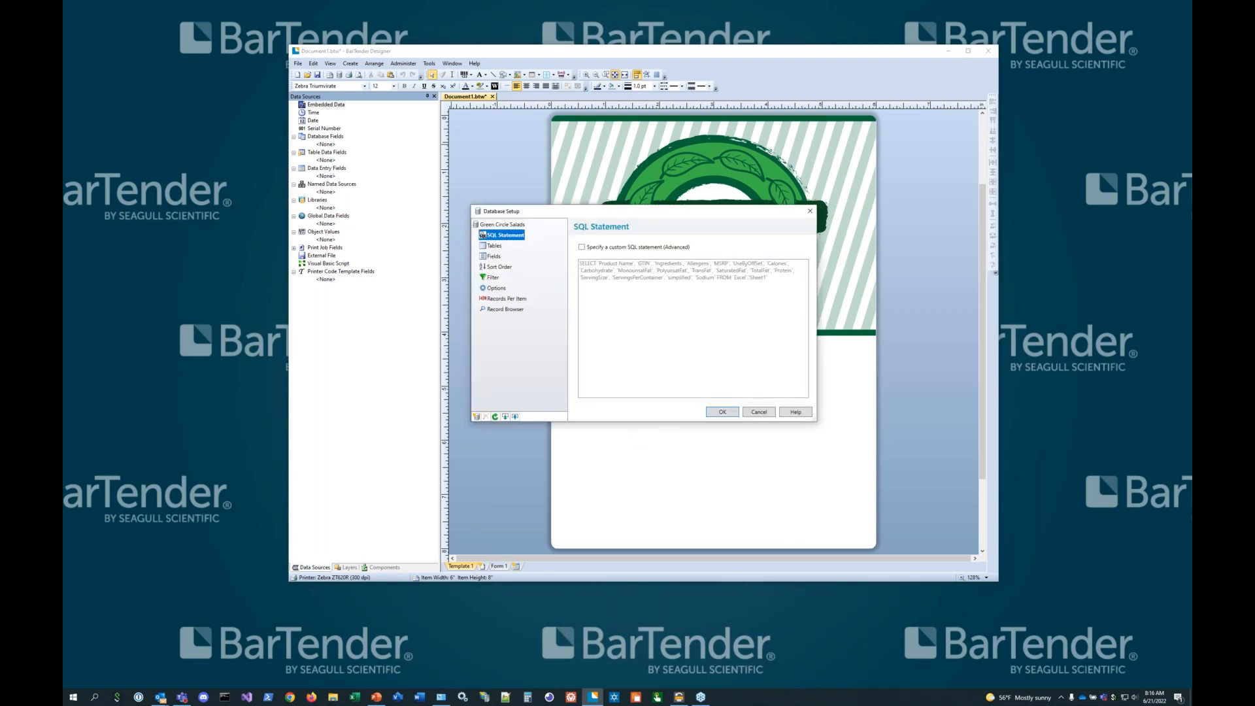
click(497, 247)
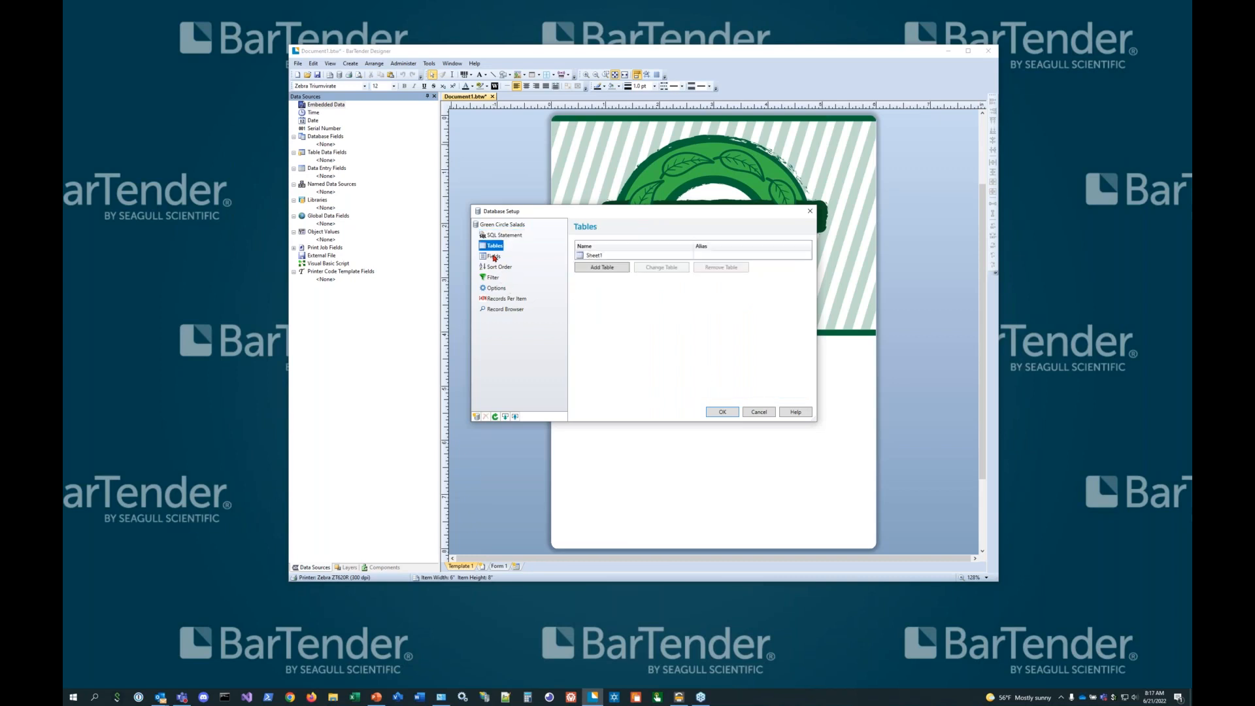
click(494, 257)
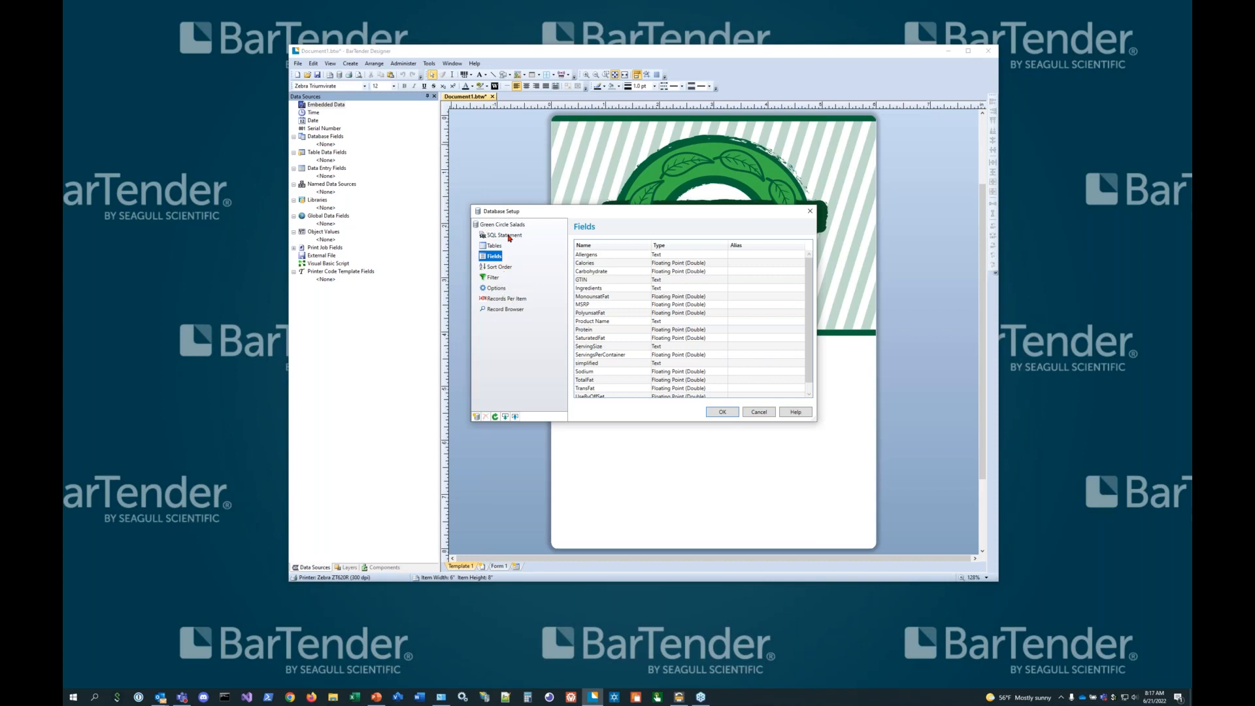
click(504, 310)
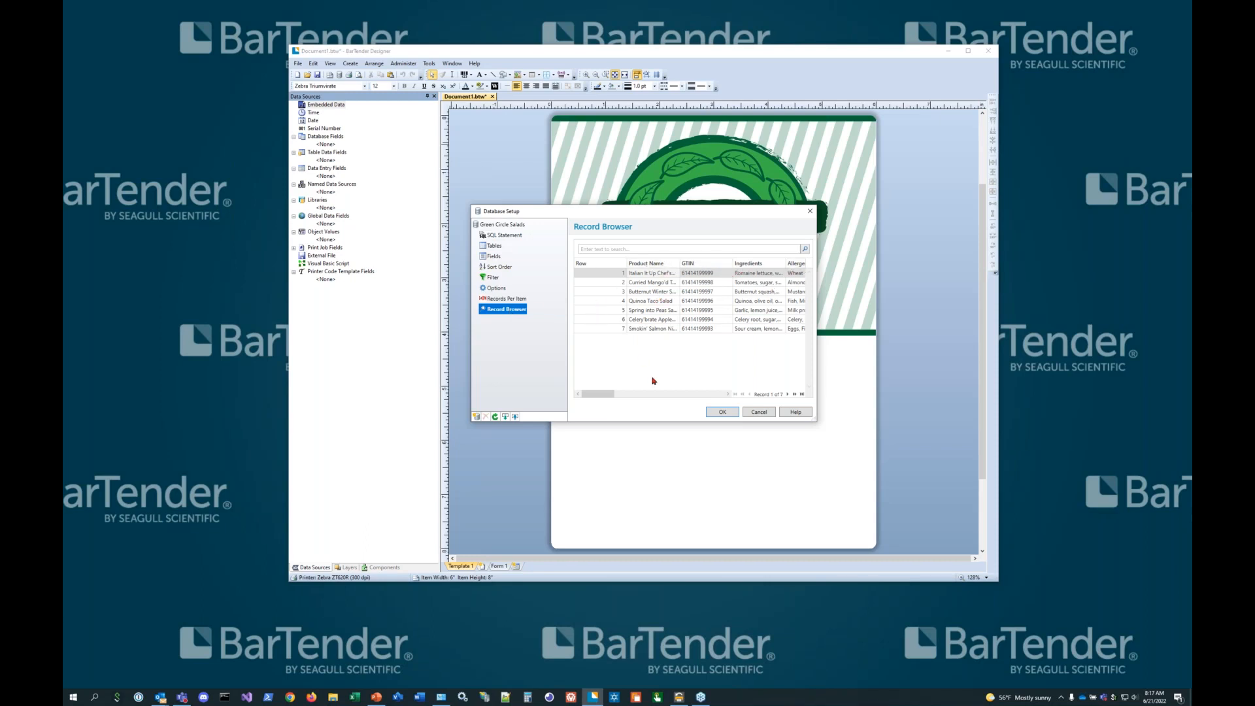
mouse_move(600, 395)
mouse_down()
mouse_move(733, 405)
mouse_move(605, 399)
mouse_up()
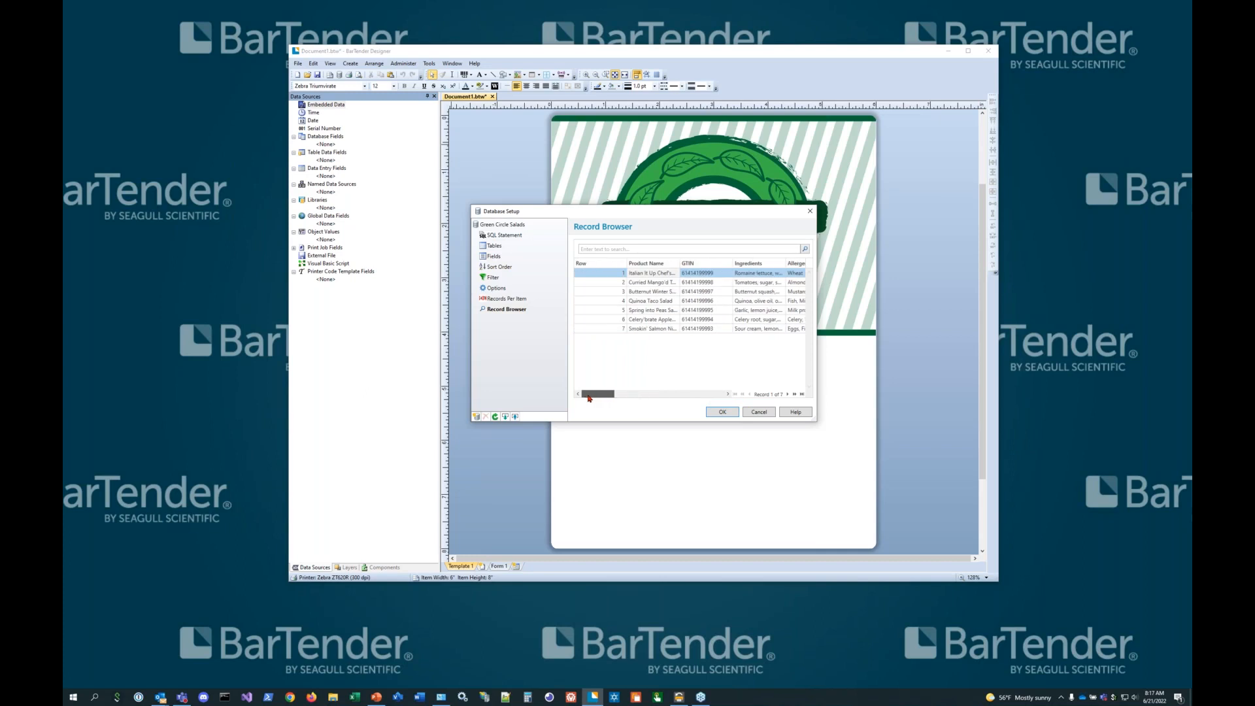
click(717, 415)
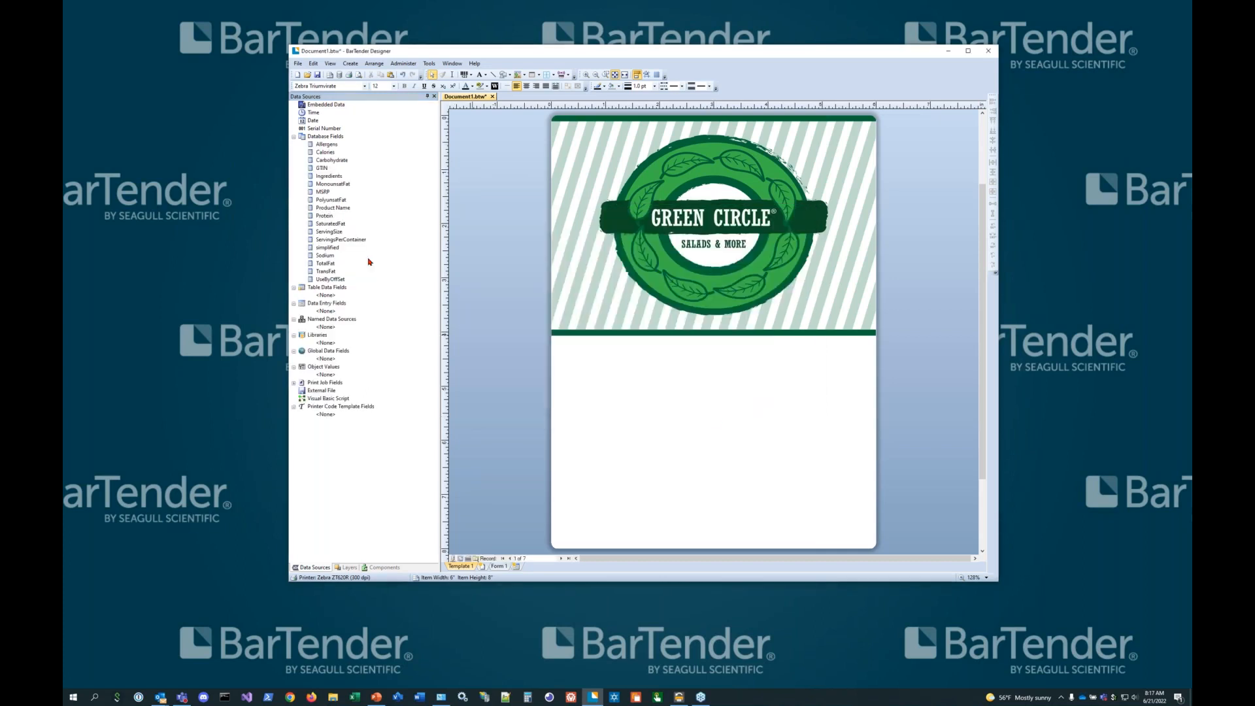
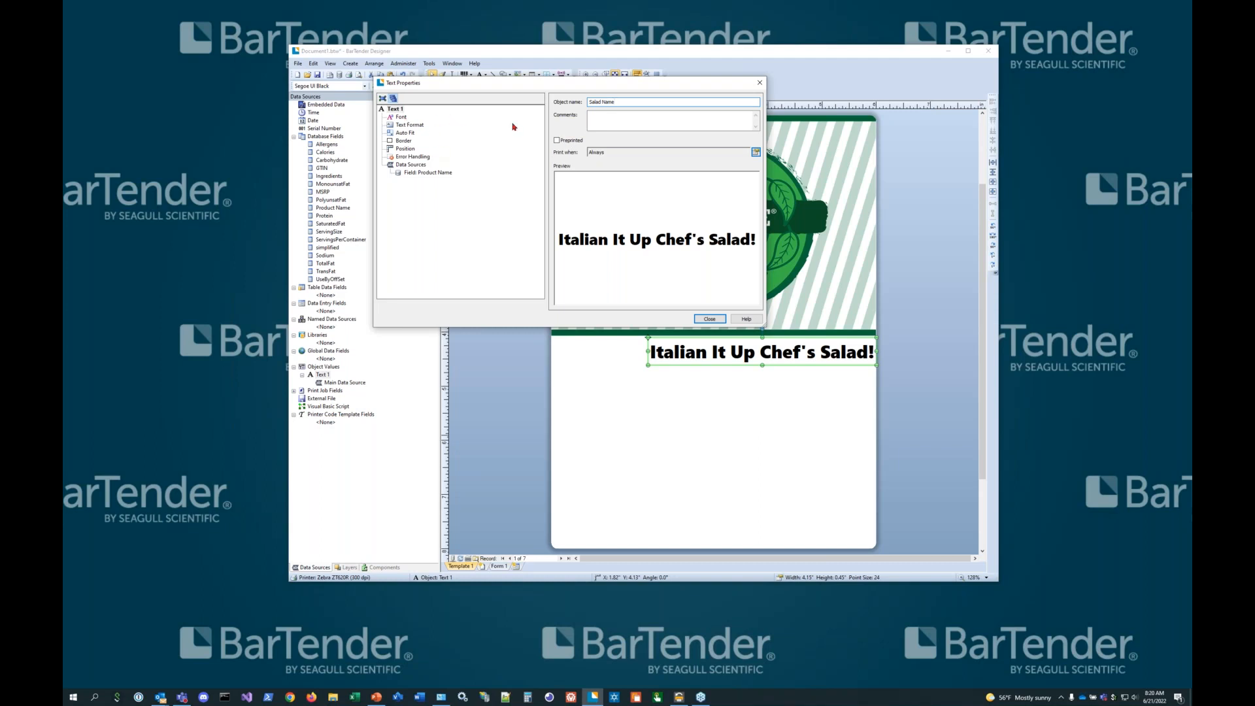
Try wrapping the Salad Name text to fit a width, turn wrapping back off, and check its tab and layout options
click(401, 117)
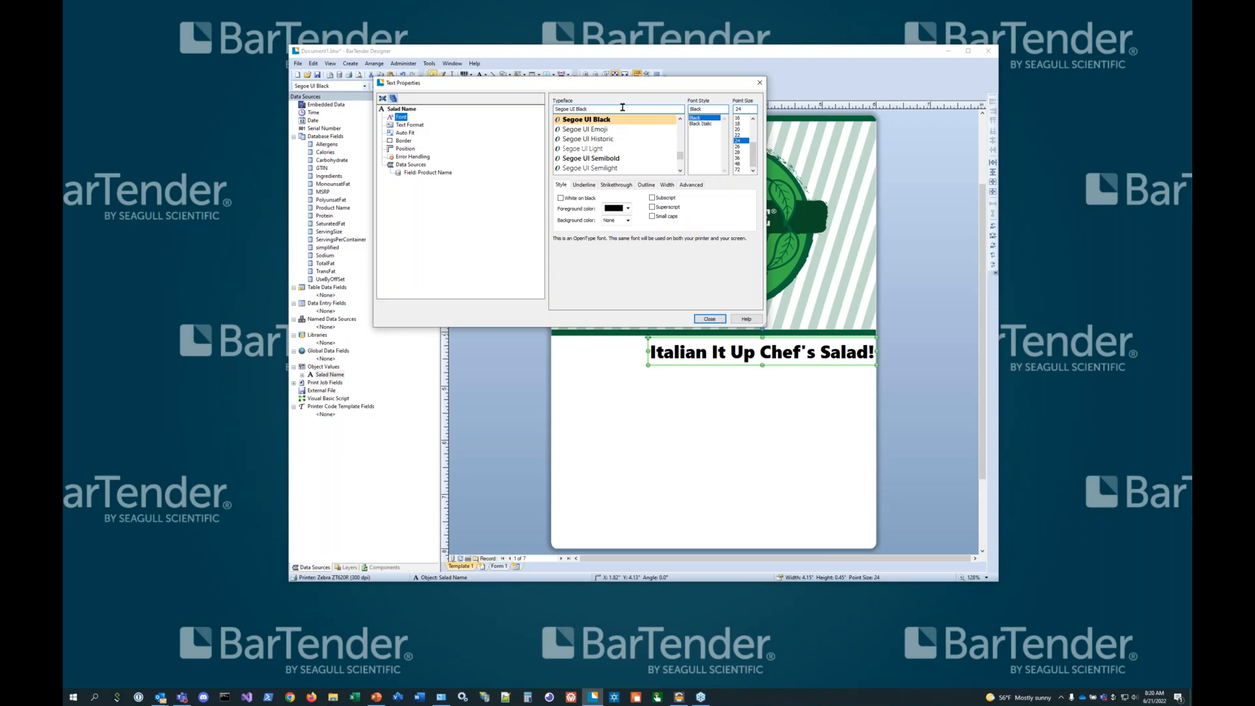
drag(605, 85, 597, 107)
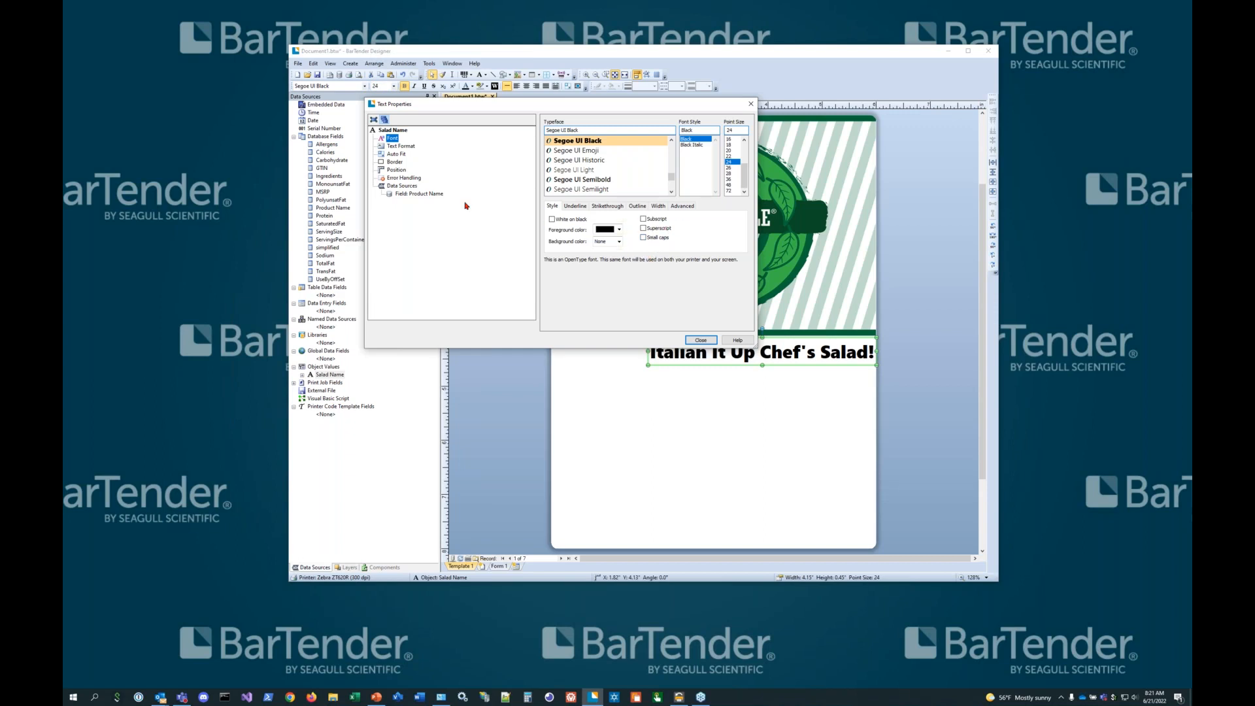
click(402, 147)
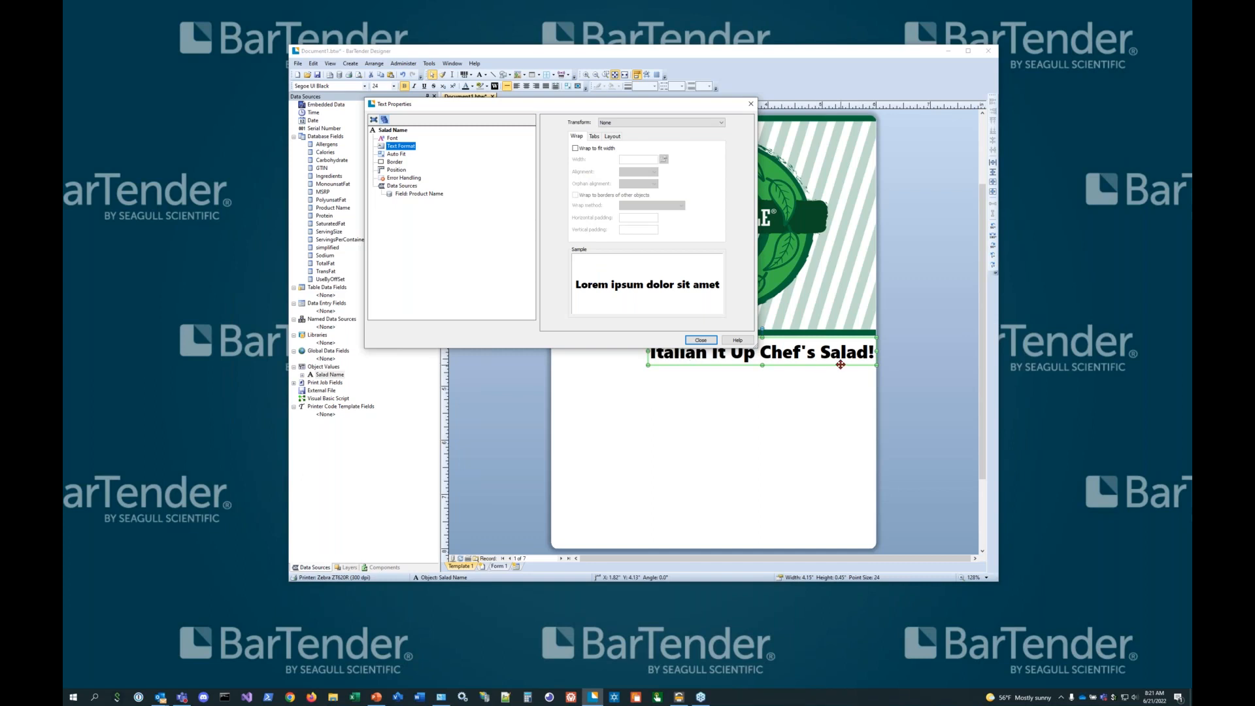
click(575, 149)
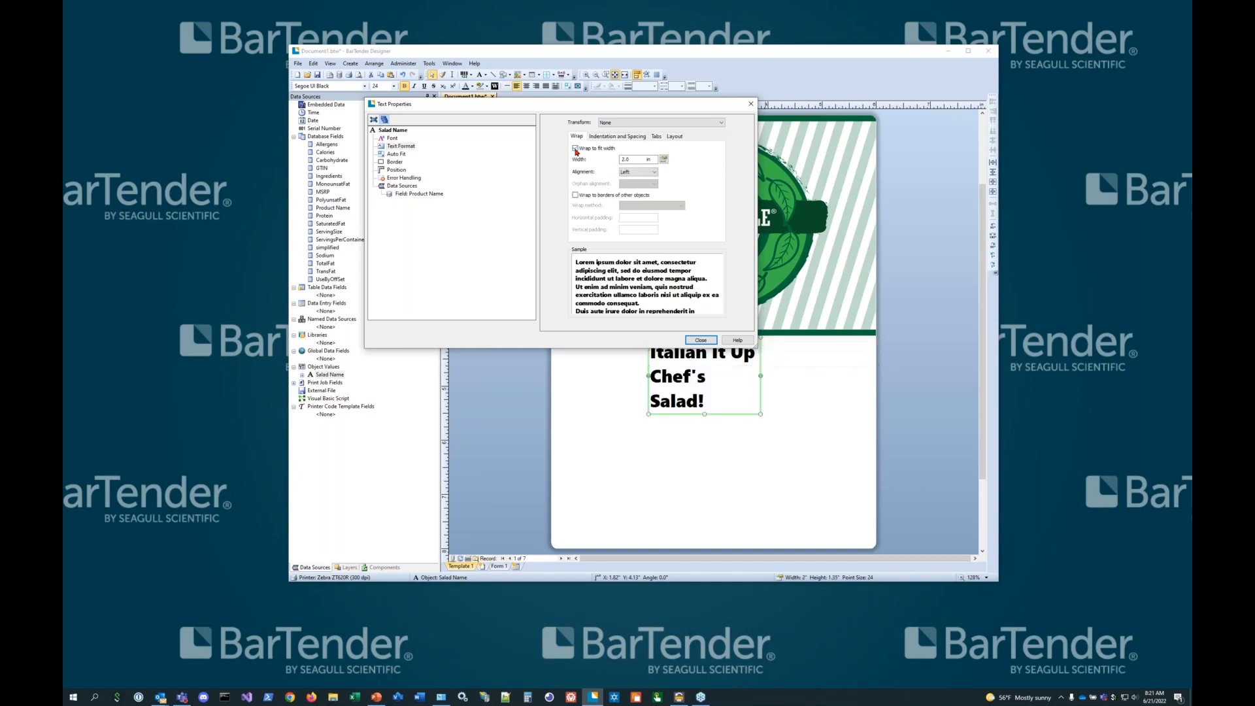
drag(620, 105, 576, 76)
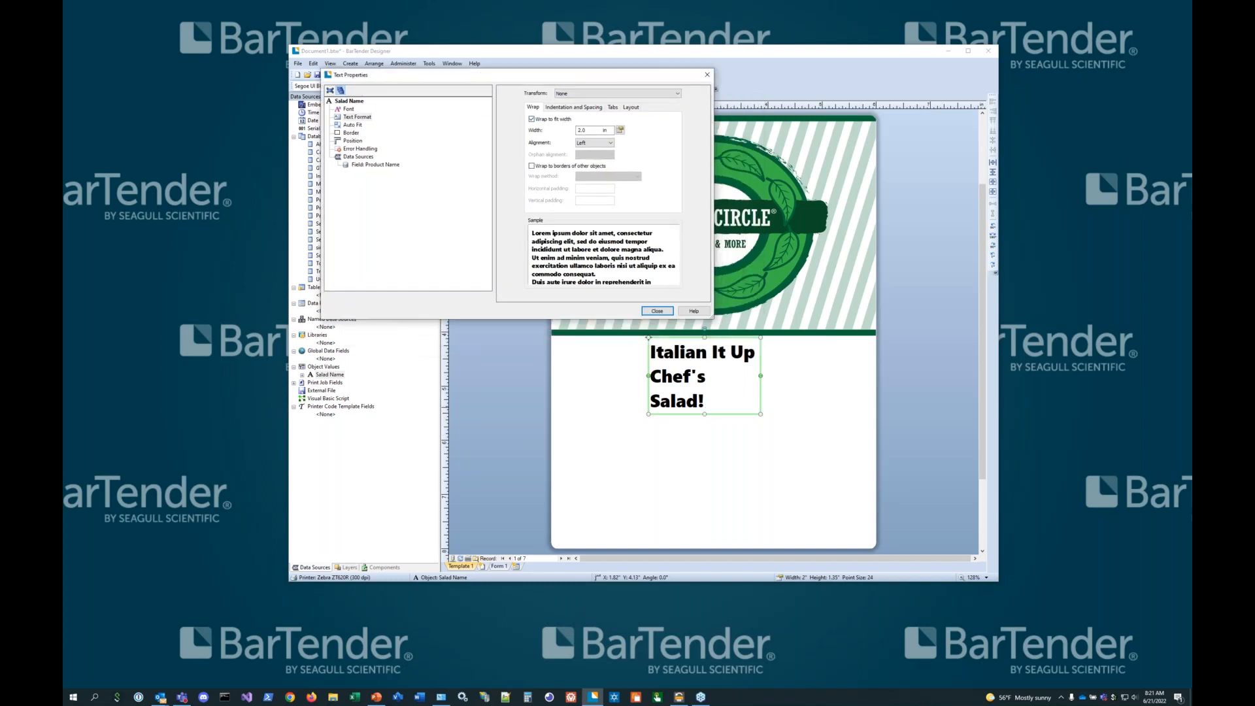
click(532, 118)
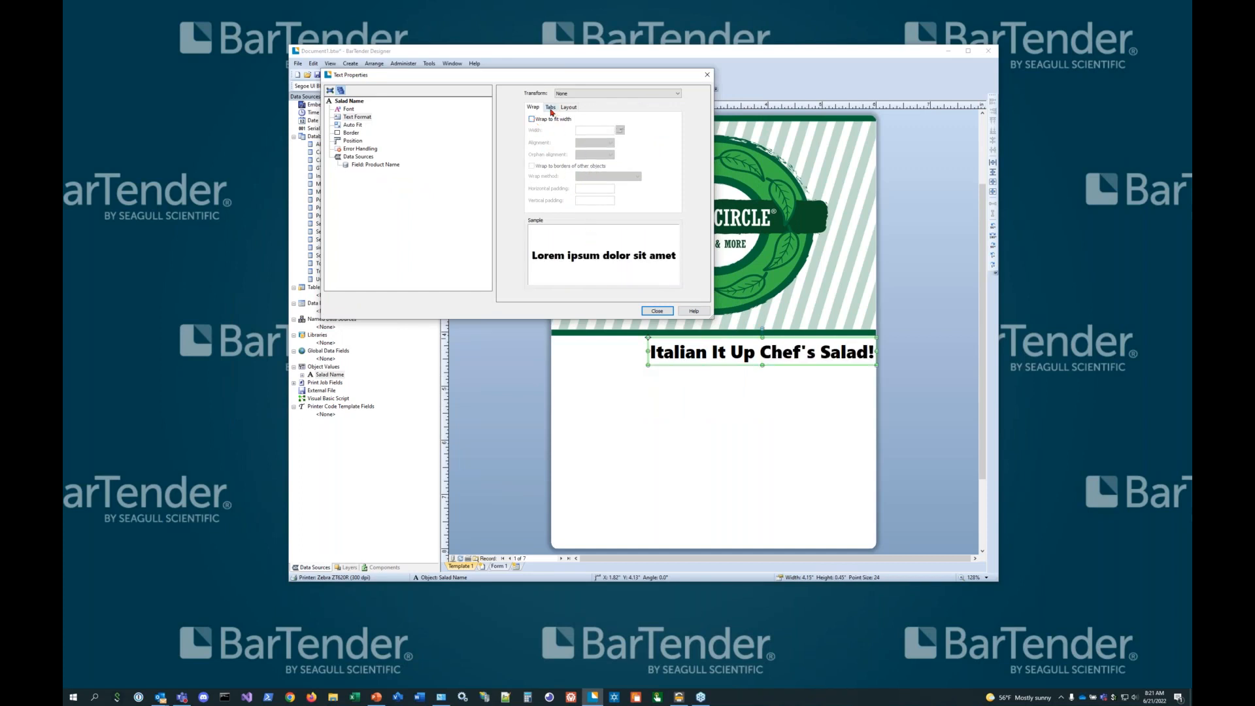
click(553, 111)
click(572, 109)
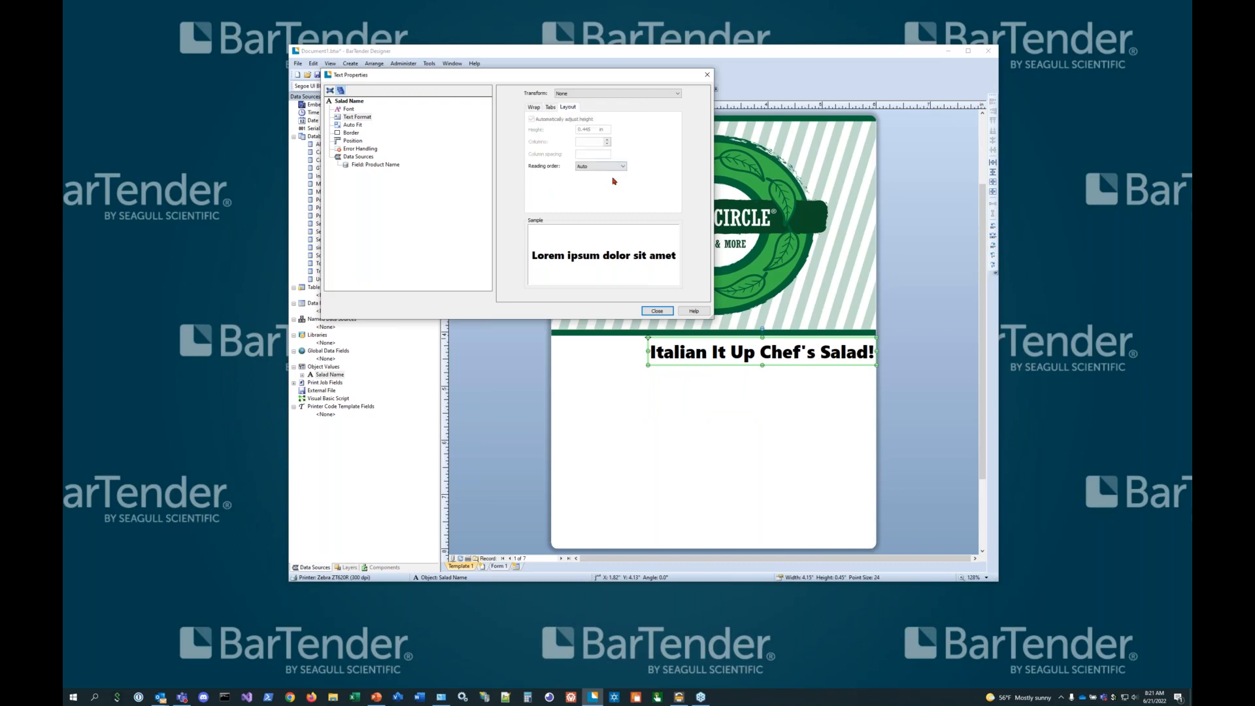
click(534, 107)
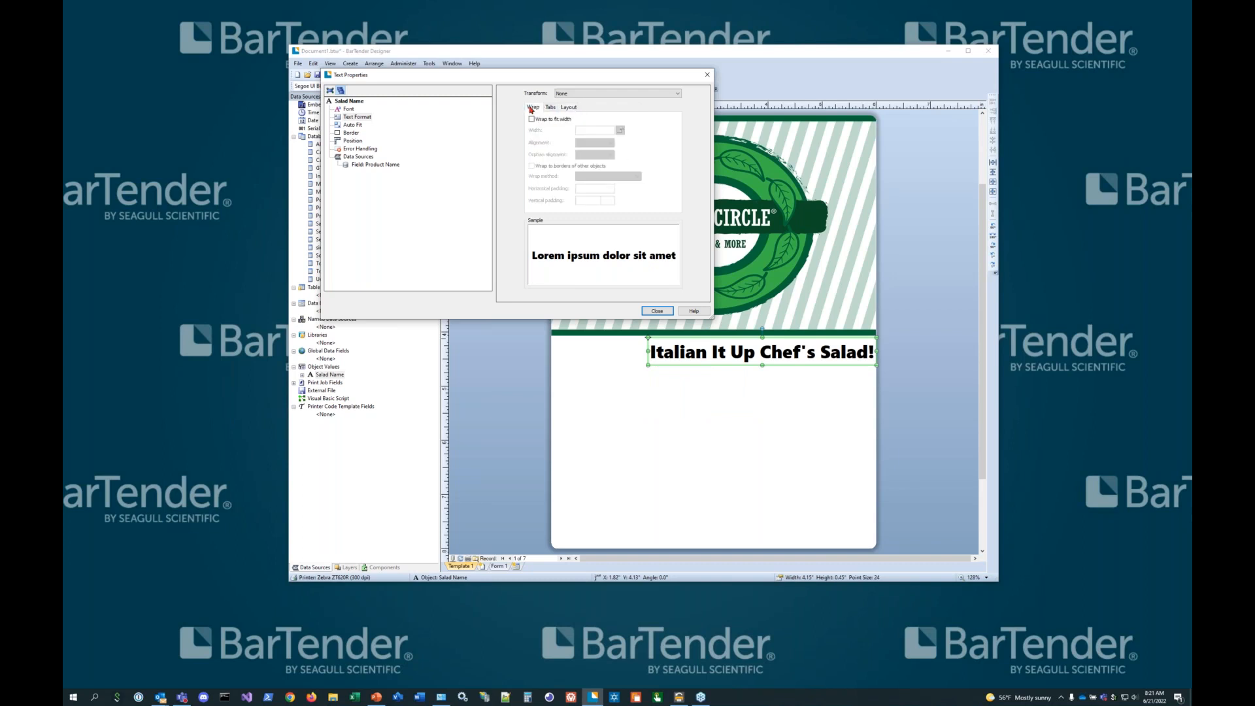
Try the Bend and Skew transforms on the Salad Name text and reset the transform to None
click(678, 94)
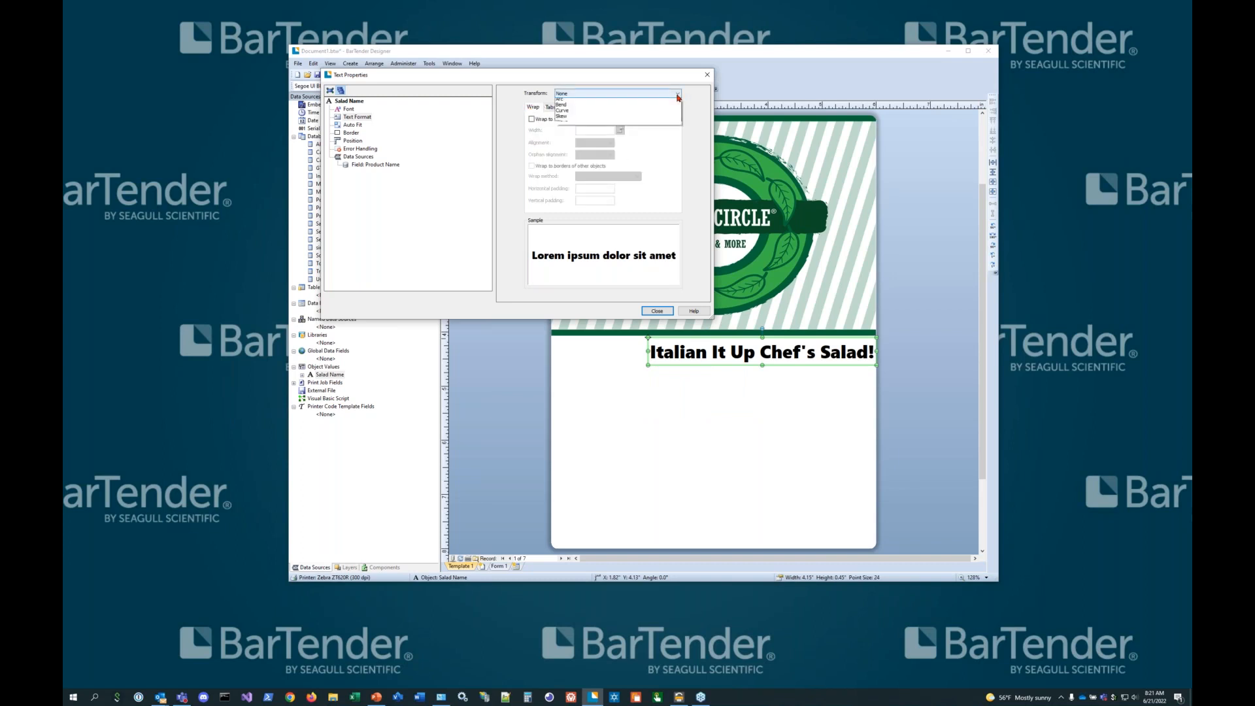
click(643, 113)
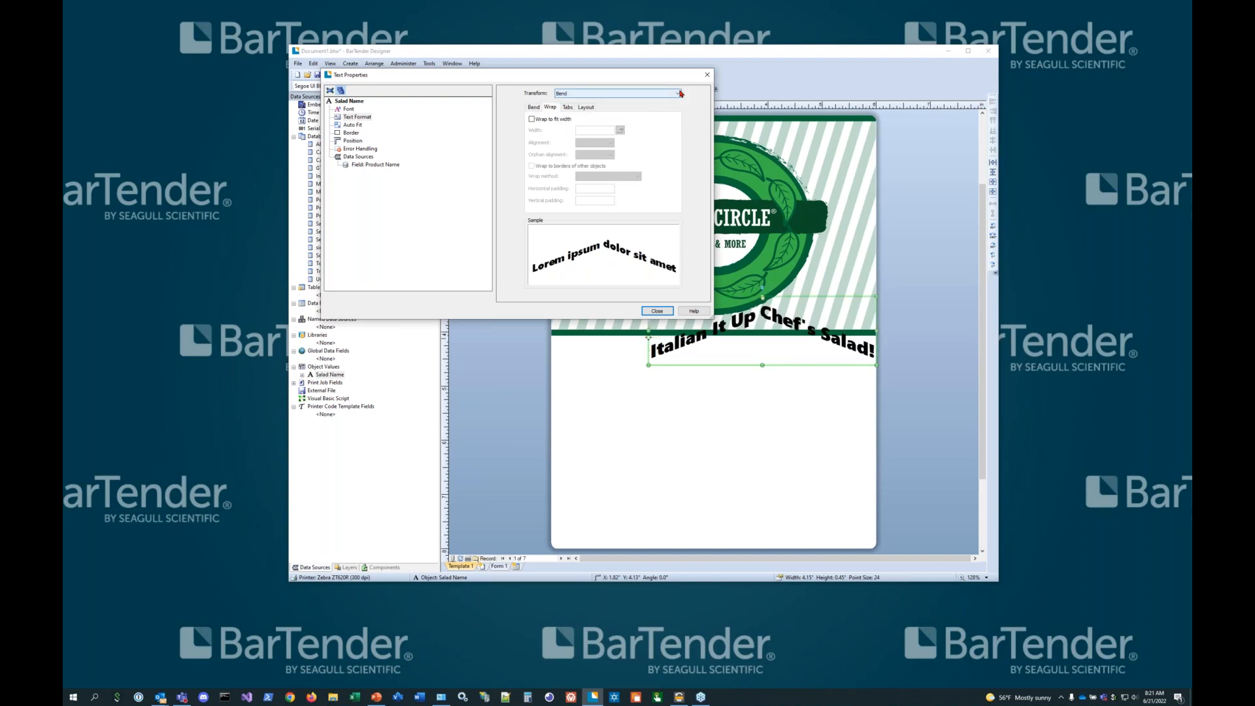
click(645, 93)
click(648, 125)
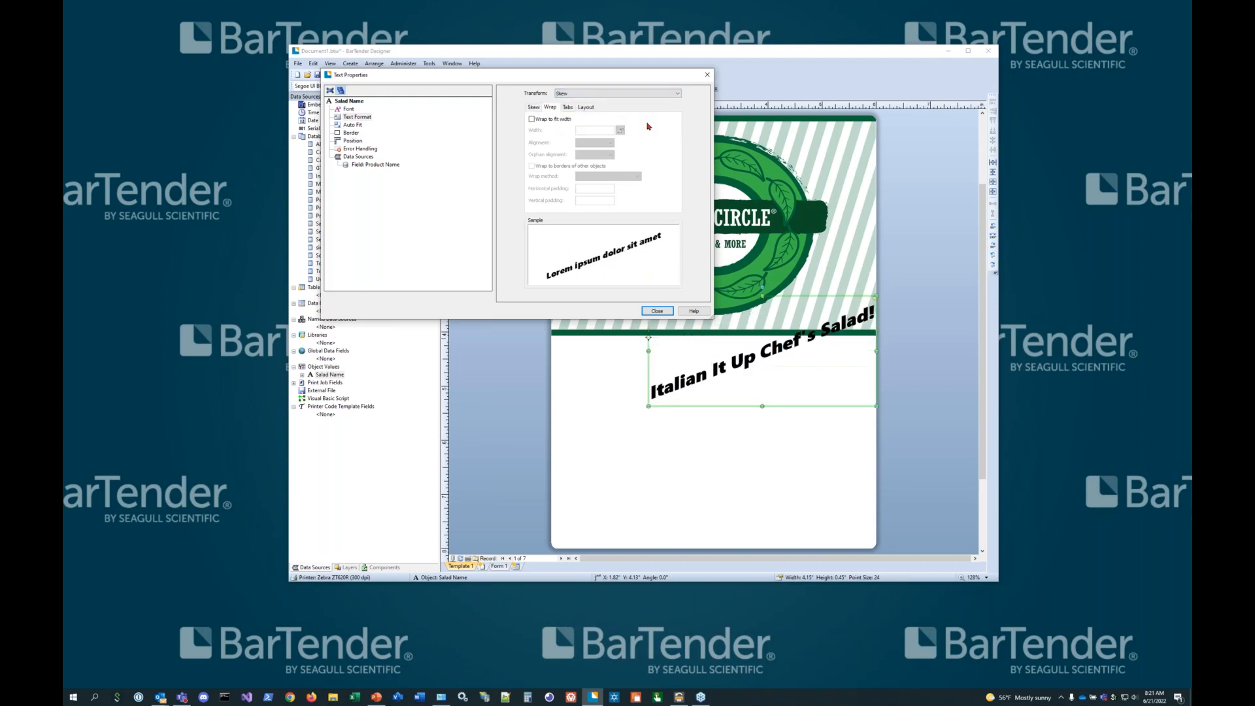
click(678, 93)
click(655, 102)
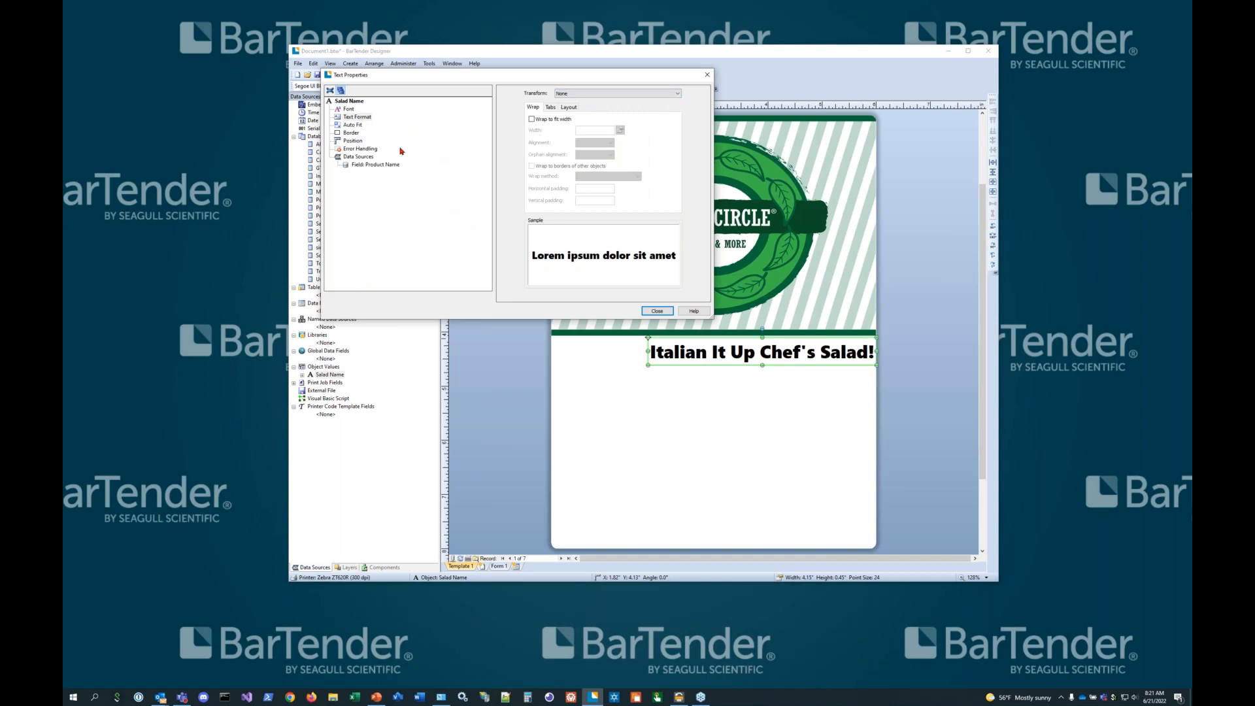
Anchor the Salad Name text at Top Center and move it to X 3.0 in, centred below the green band
click(354, 141)
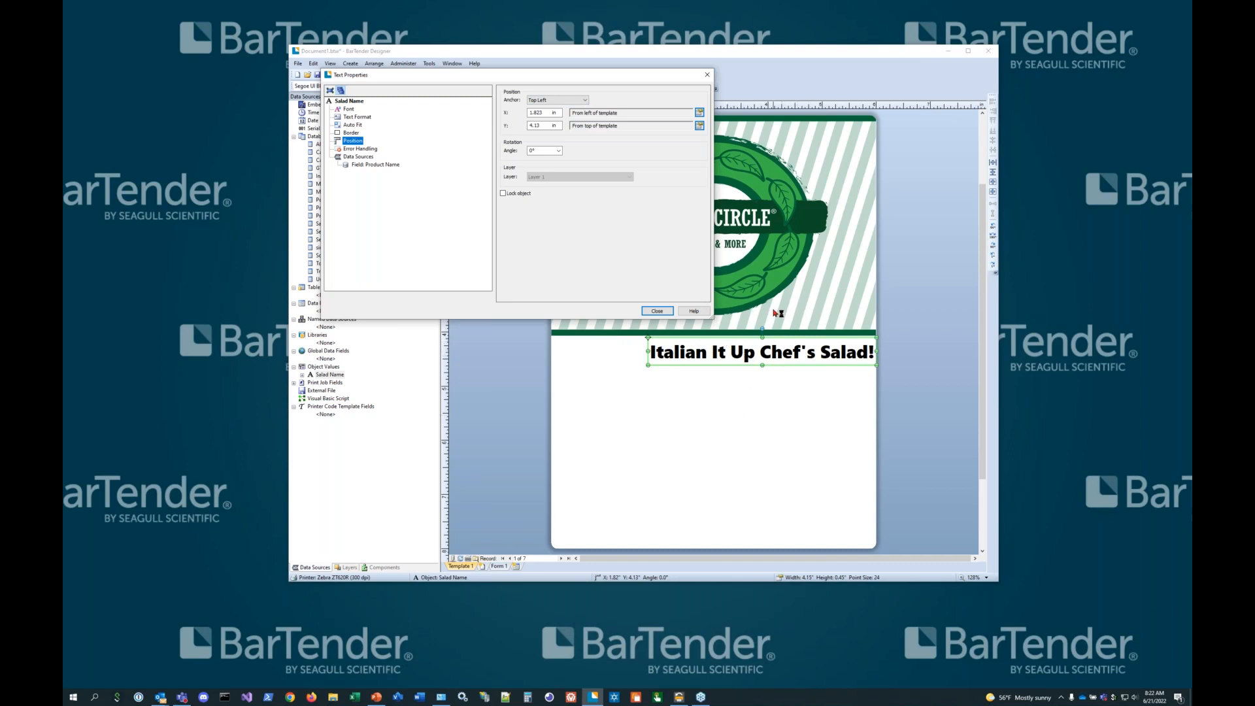
click(586, 101)
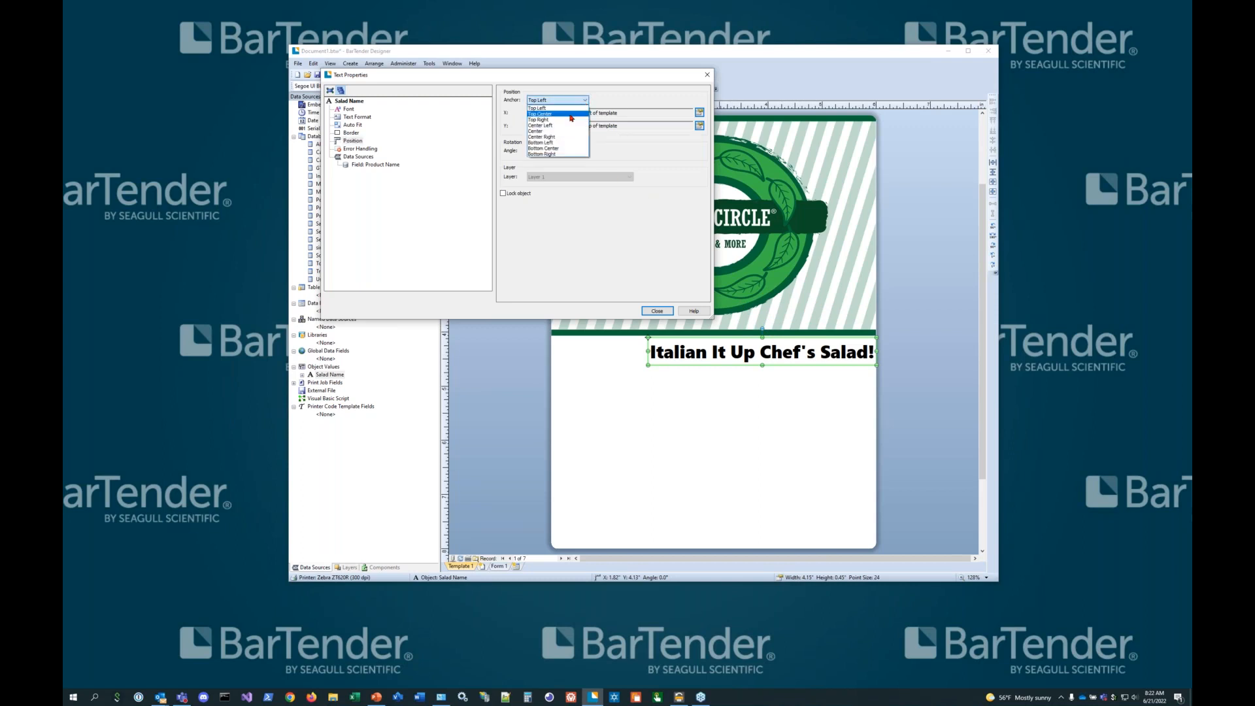
click(539, 114)
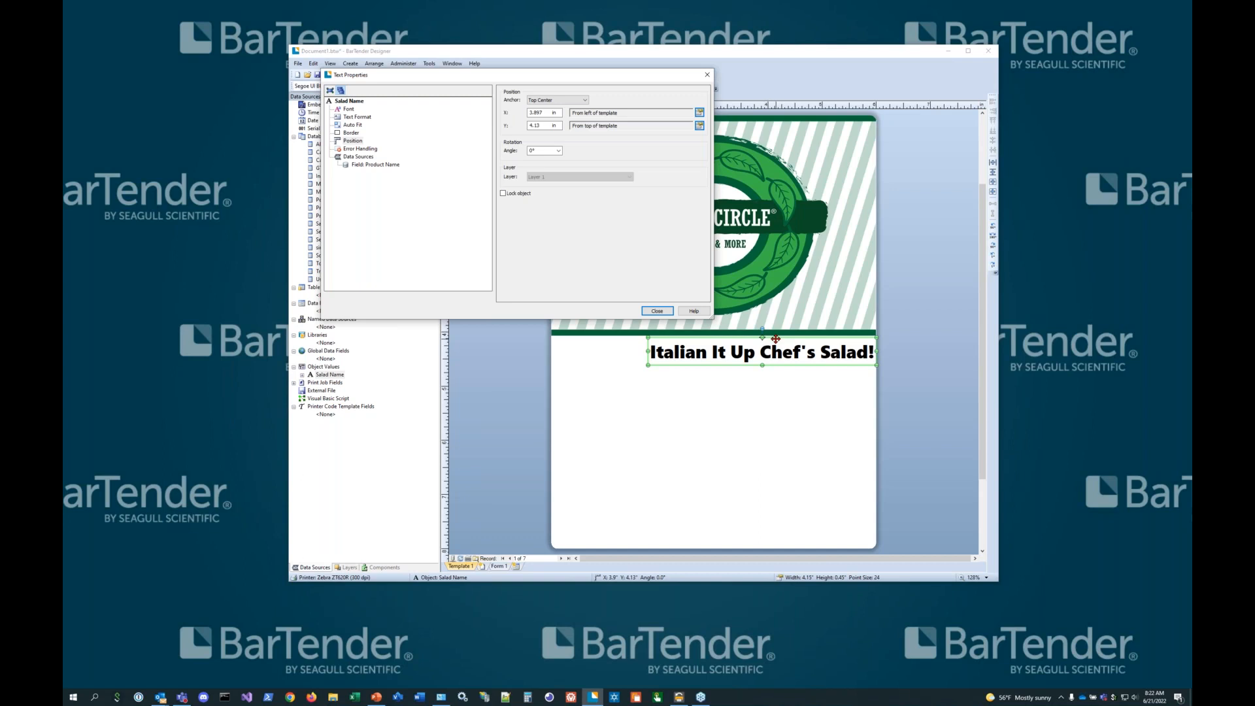
drag(774, 338, 726, 341)
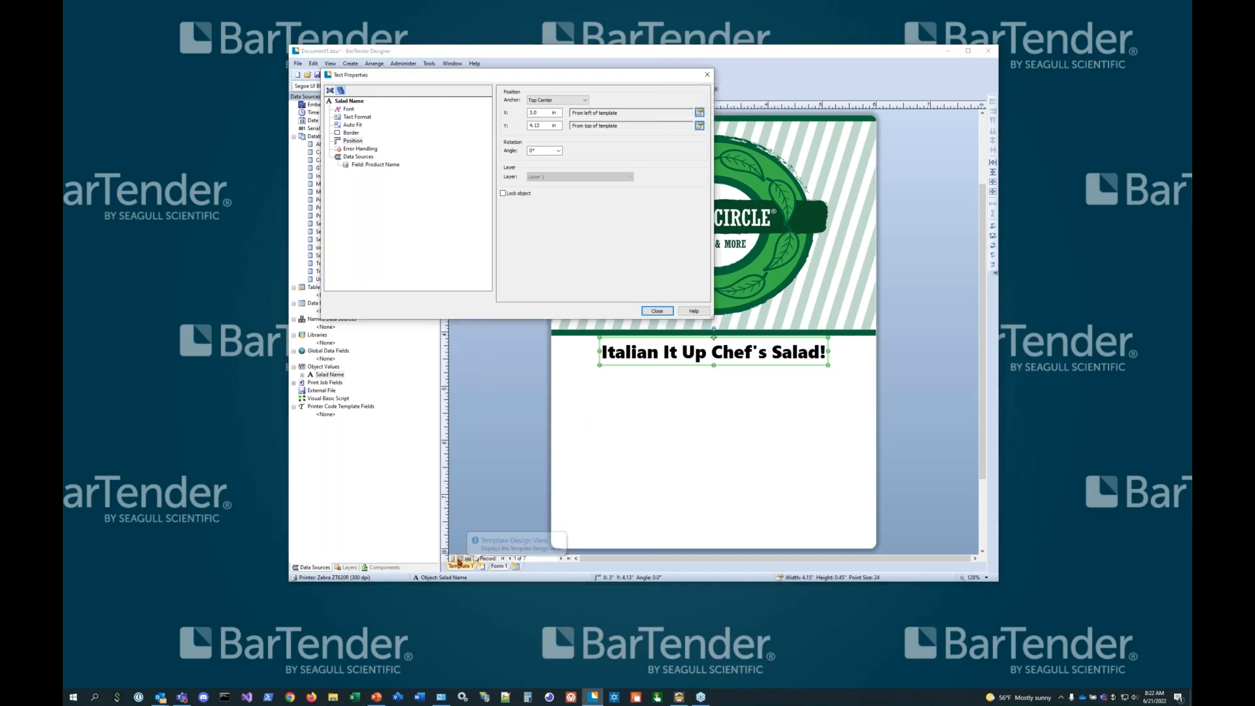
Step forward through the database records to the last one to preview each centred product name
click(561, 558)
click(561, 559)
click(561, 558)
click(561, 559)
click(561, 559)
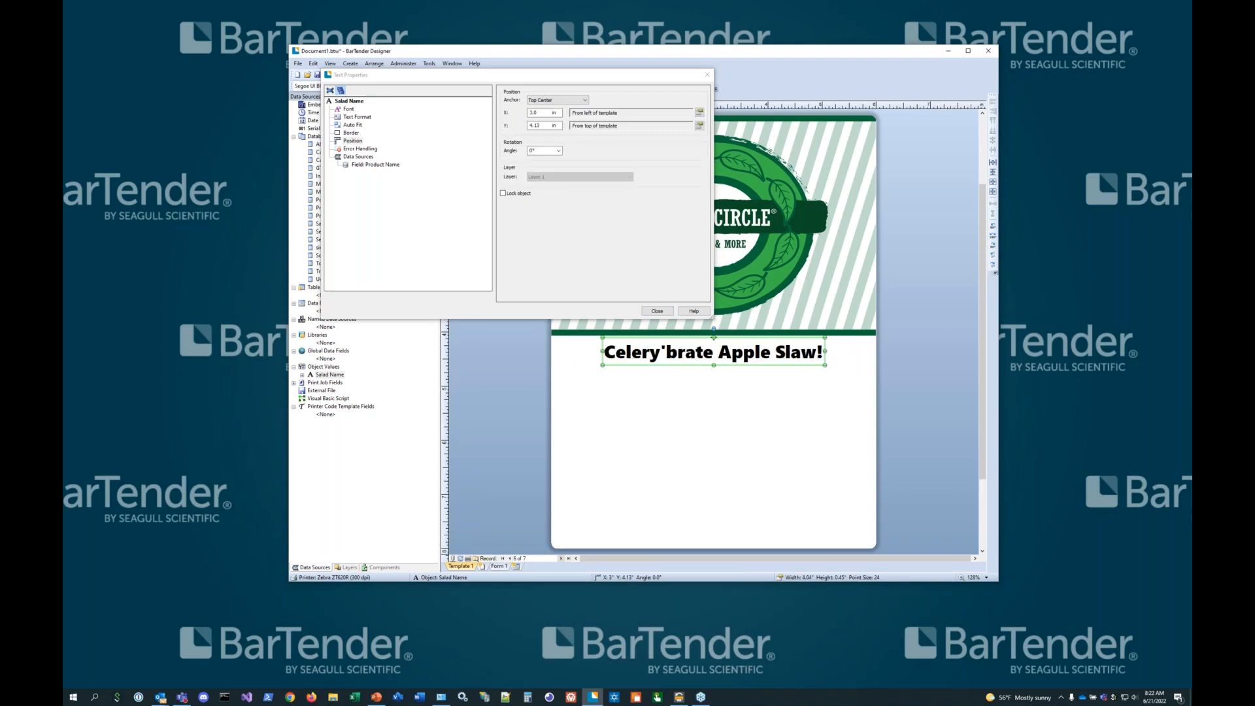
click(561, 559)
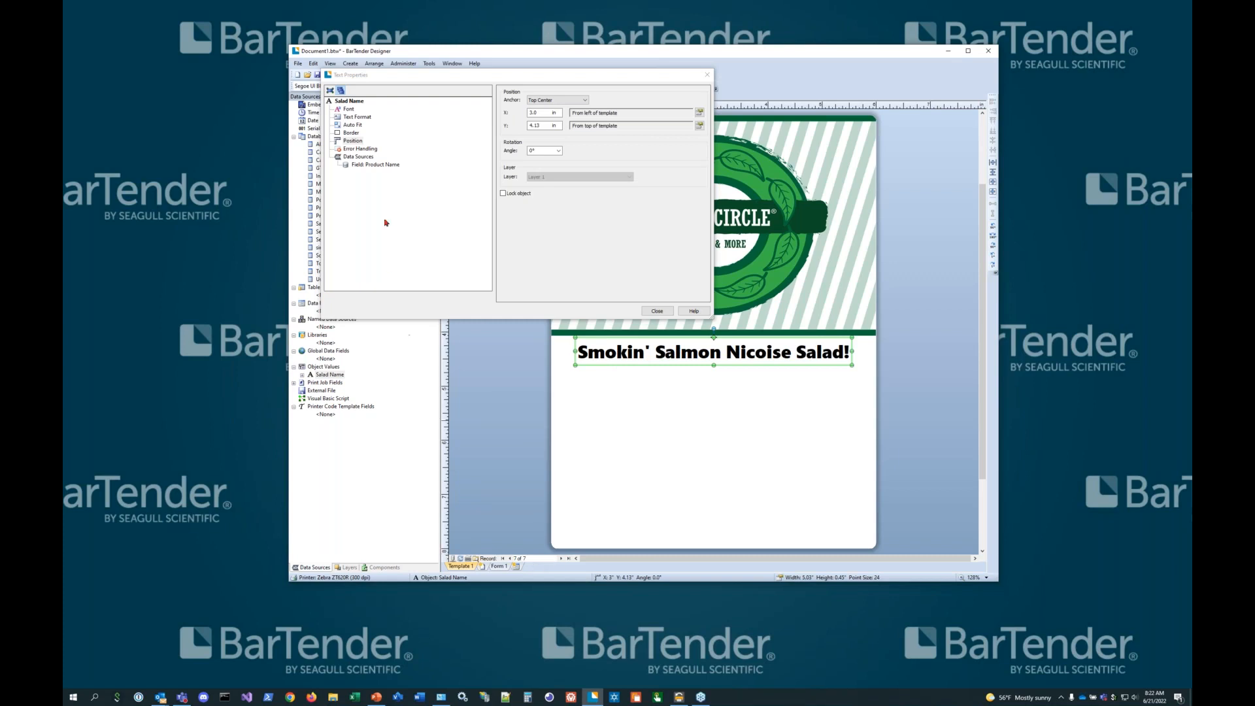
Set the Salad Name text's font size to 28 points
click(347, 110)
click(691, 157)
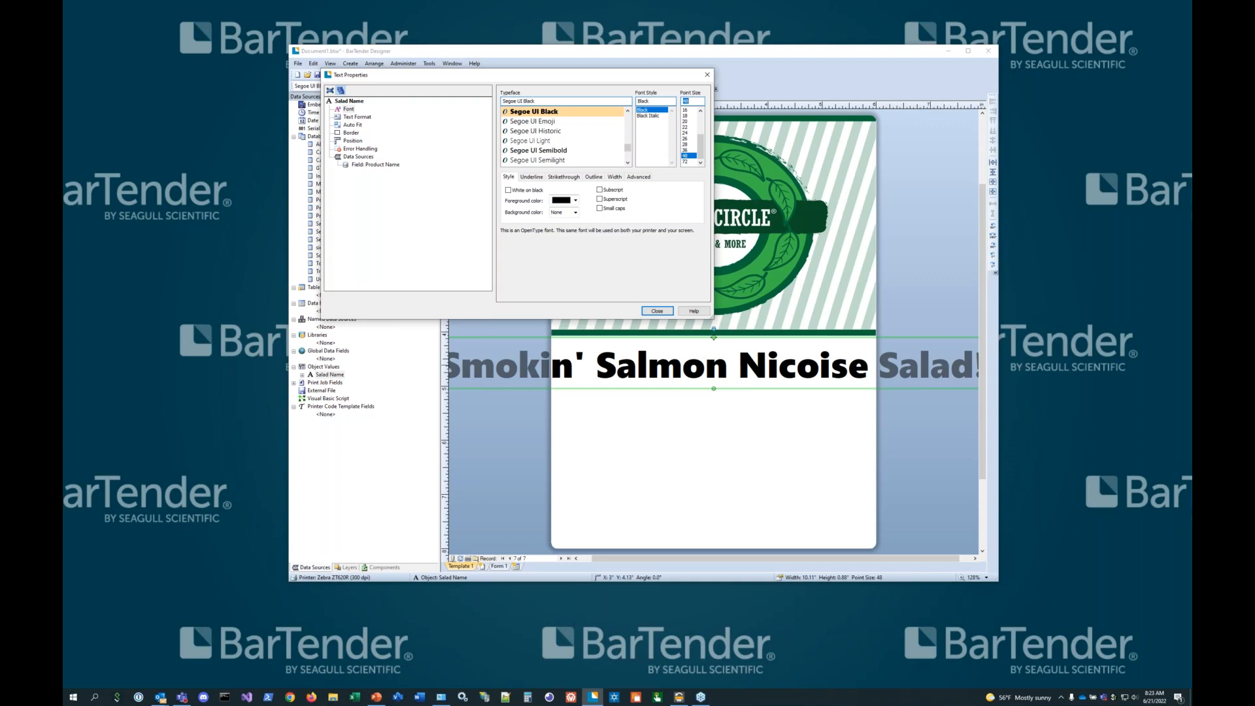
click(687, 145)
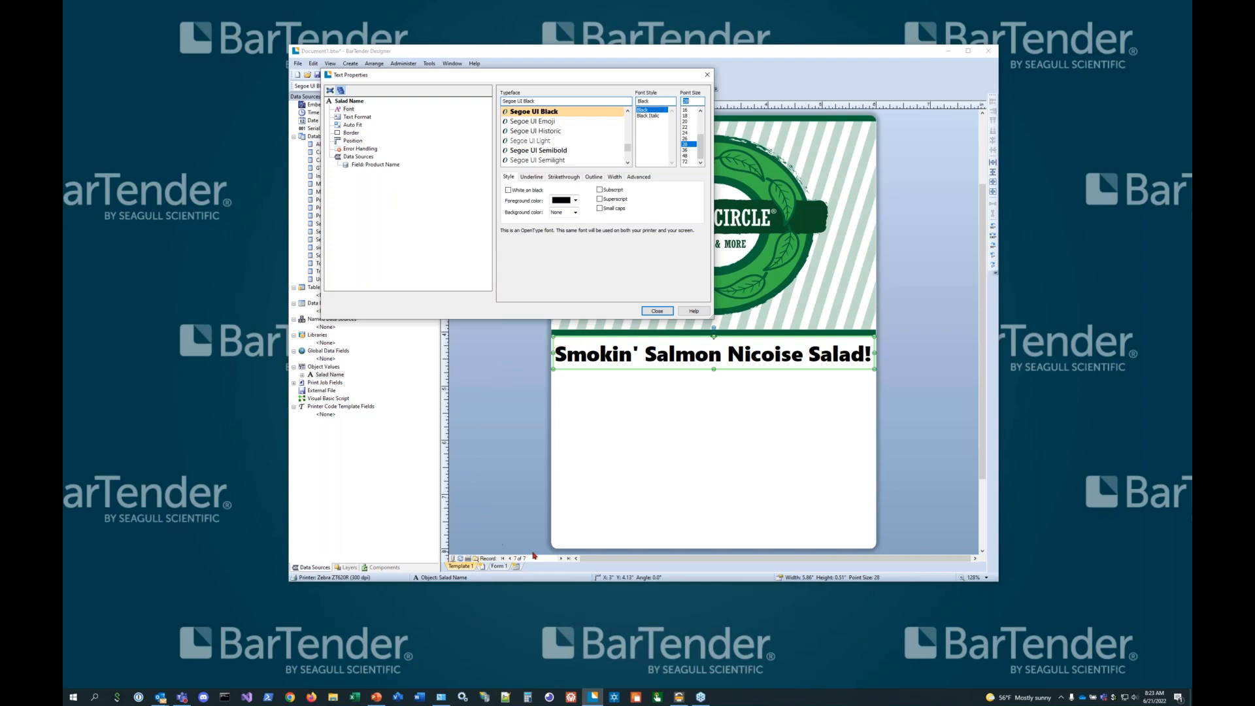
Browse back and forth through the database records to check how each product name fits the label width
click(511, 560)
click(509, 560)
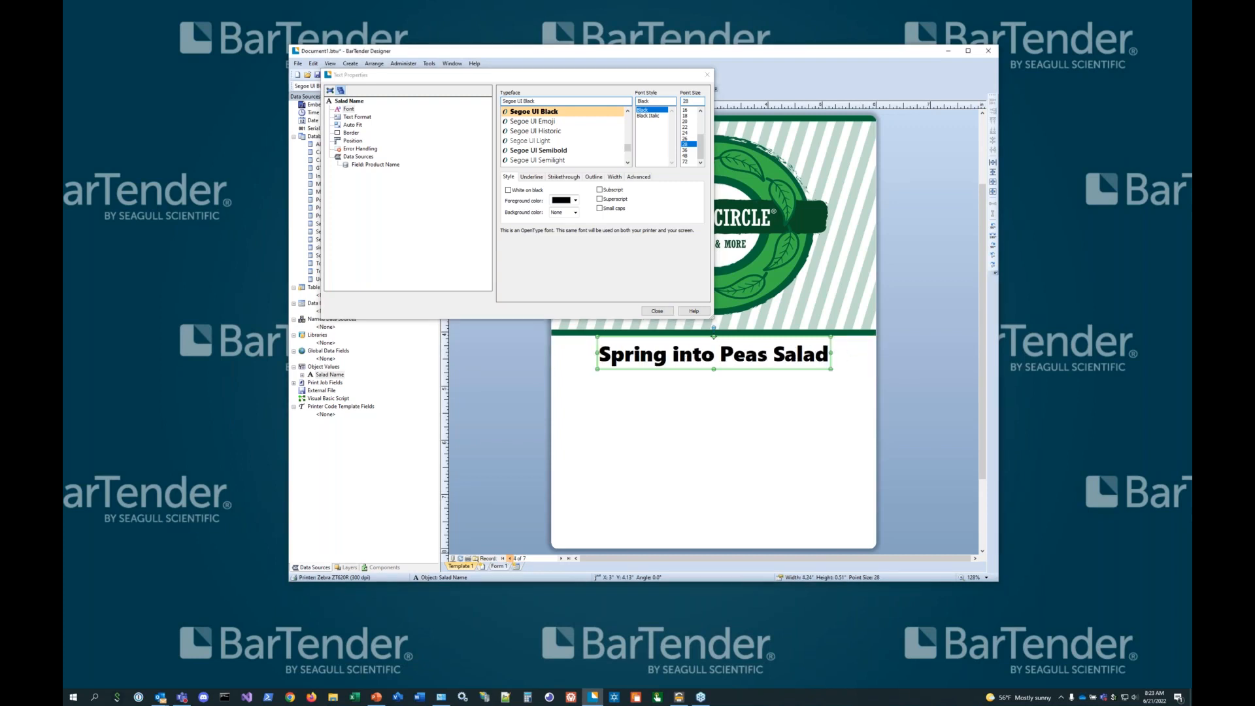
click(510, 559)
click(510, 559)
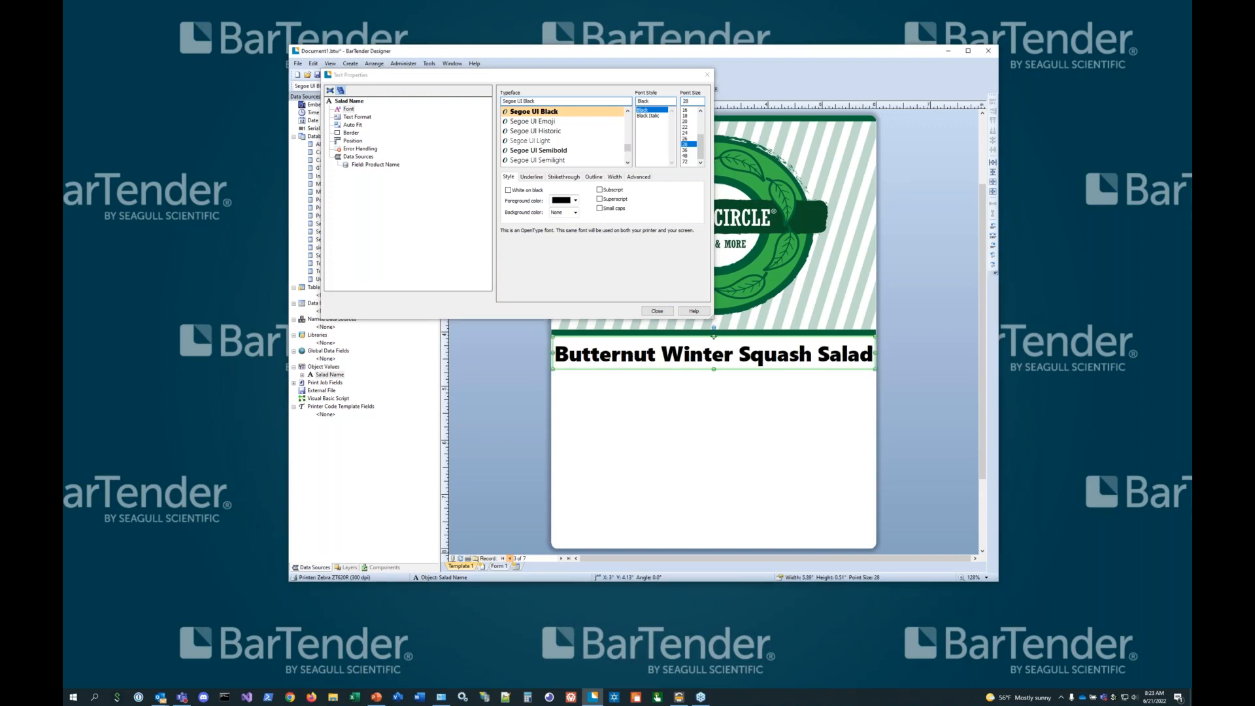
click(509, 559)
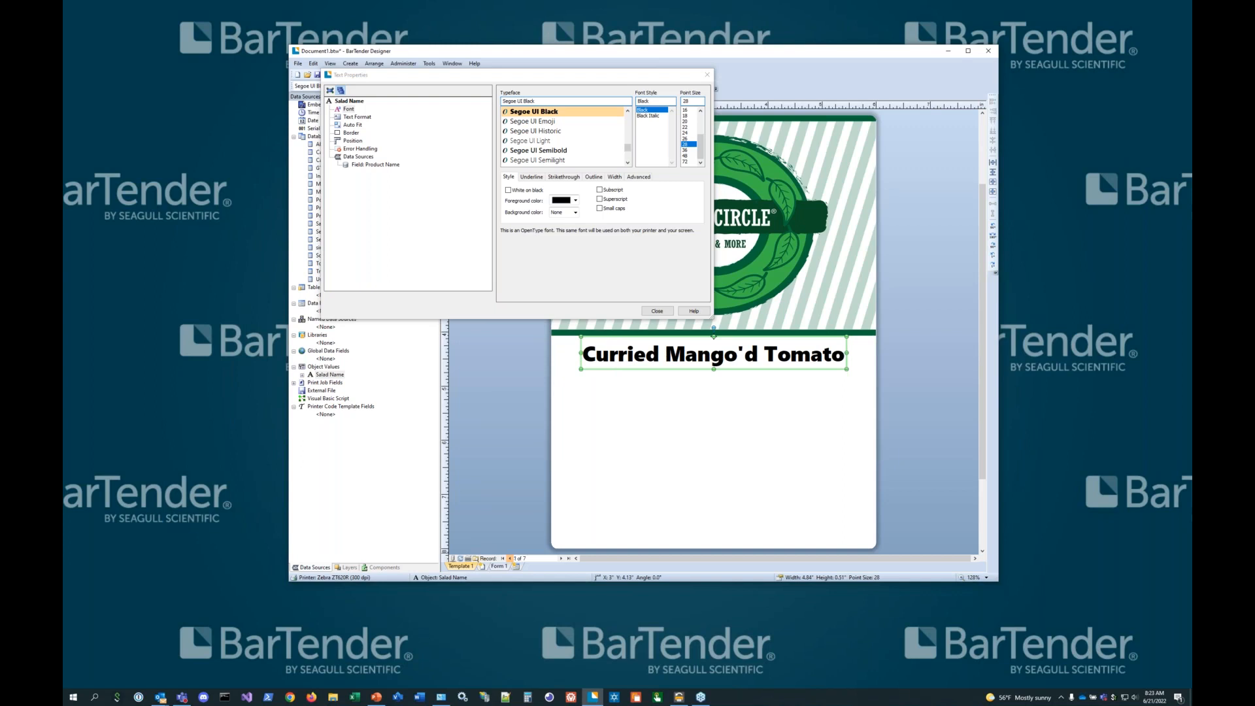
click(510, 560)
click(560, 558)
click(561, 558)
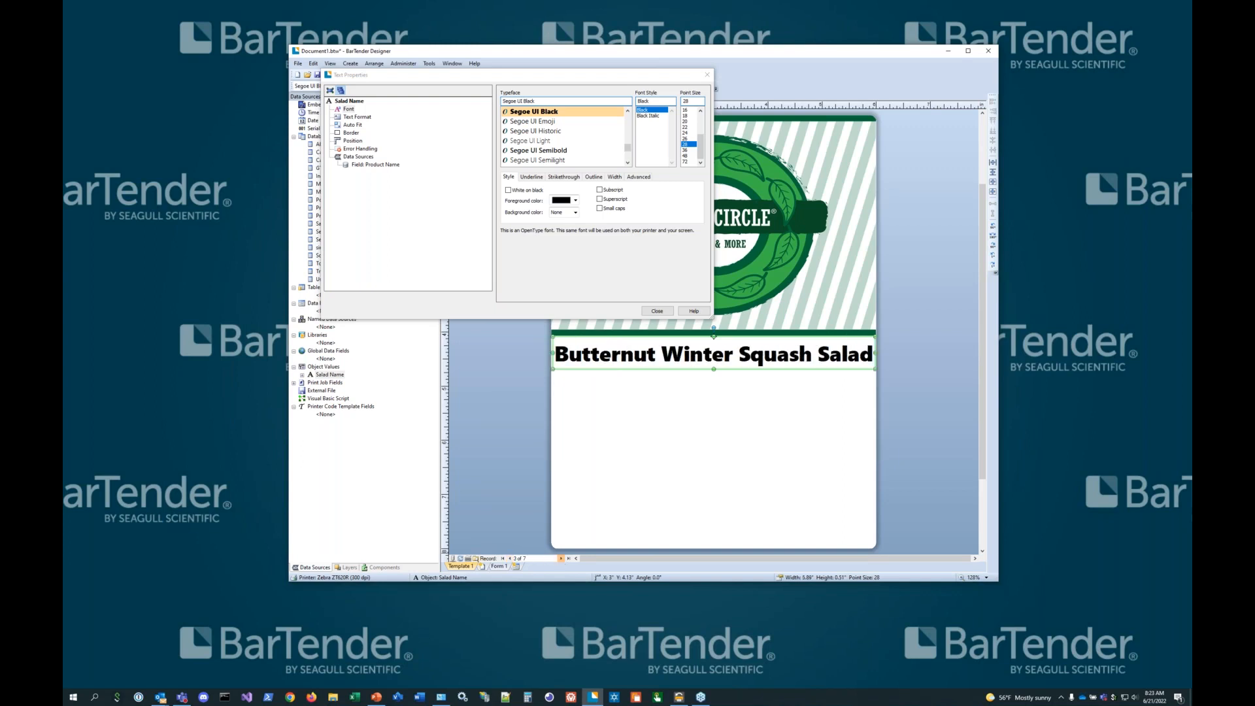
click(560, 558)
click(561, 558)
click(561, 558)
click(561, 558)
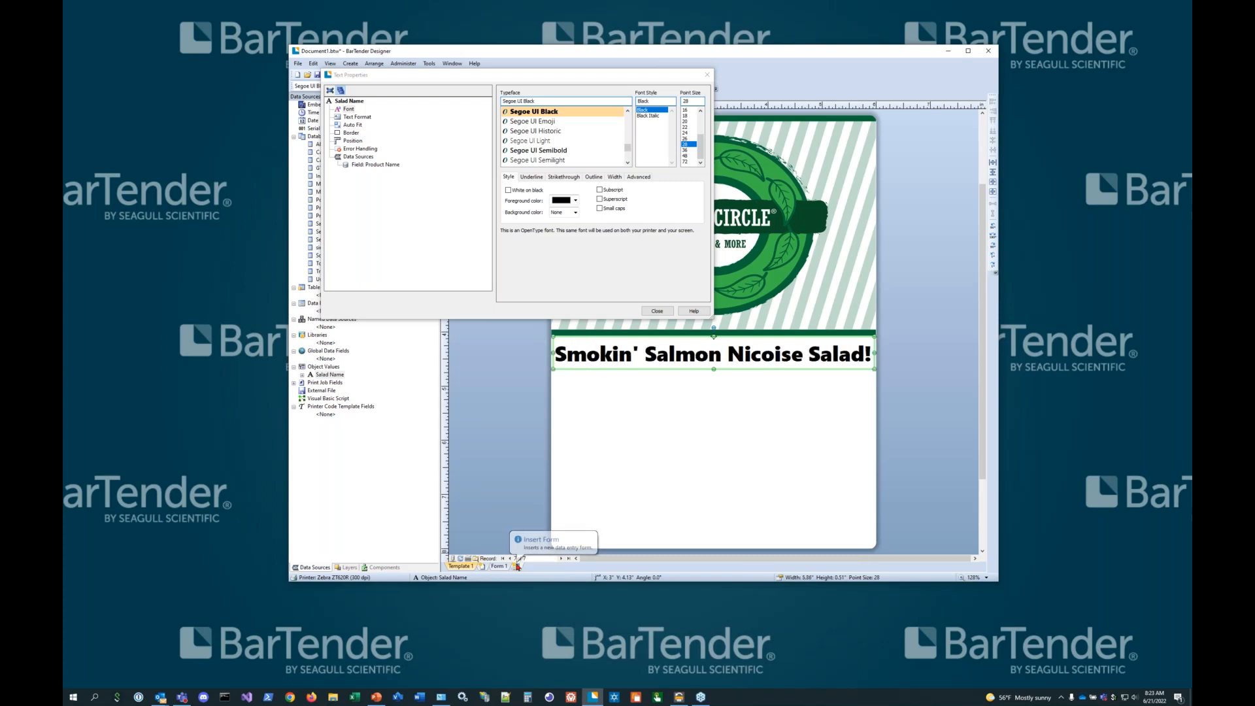
click(509, 558)
click(509, 558)
click(509, 558)
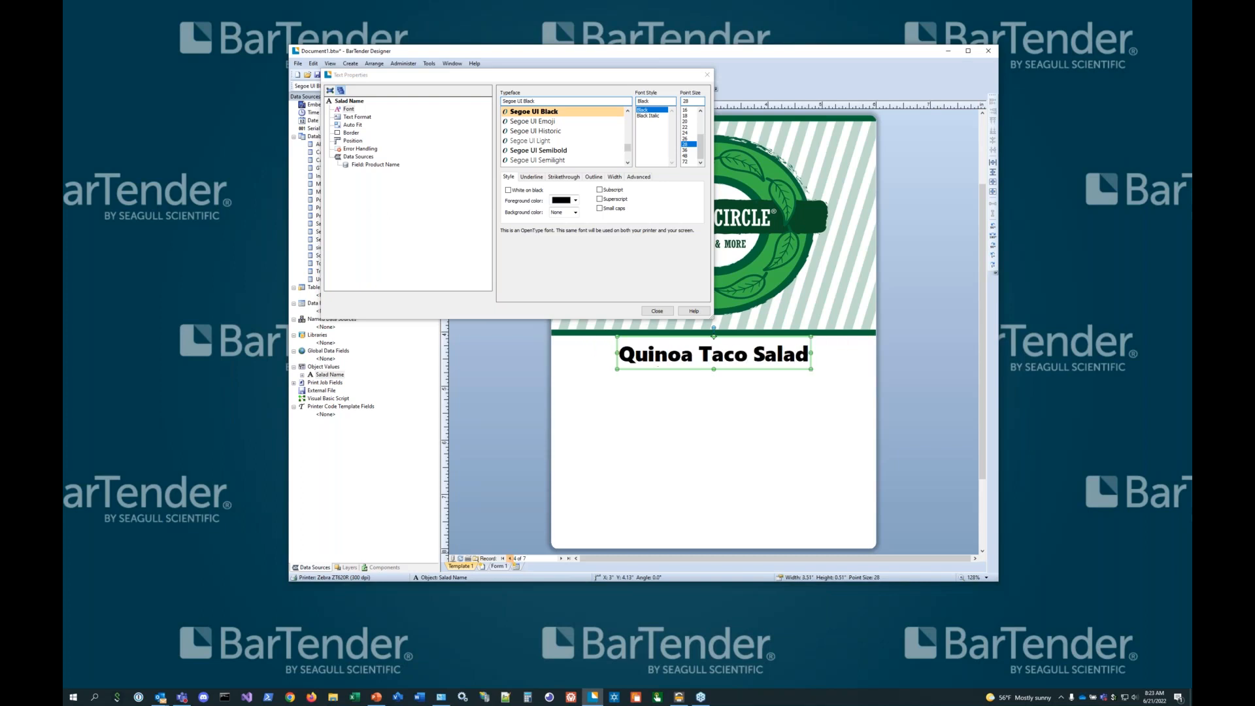
click(509, 558)
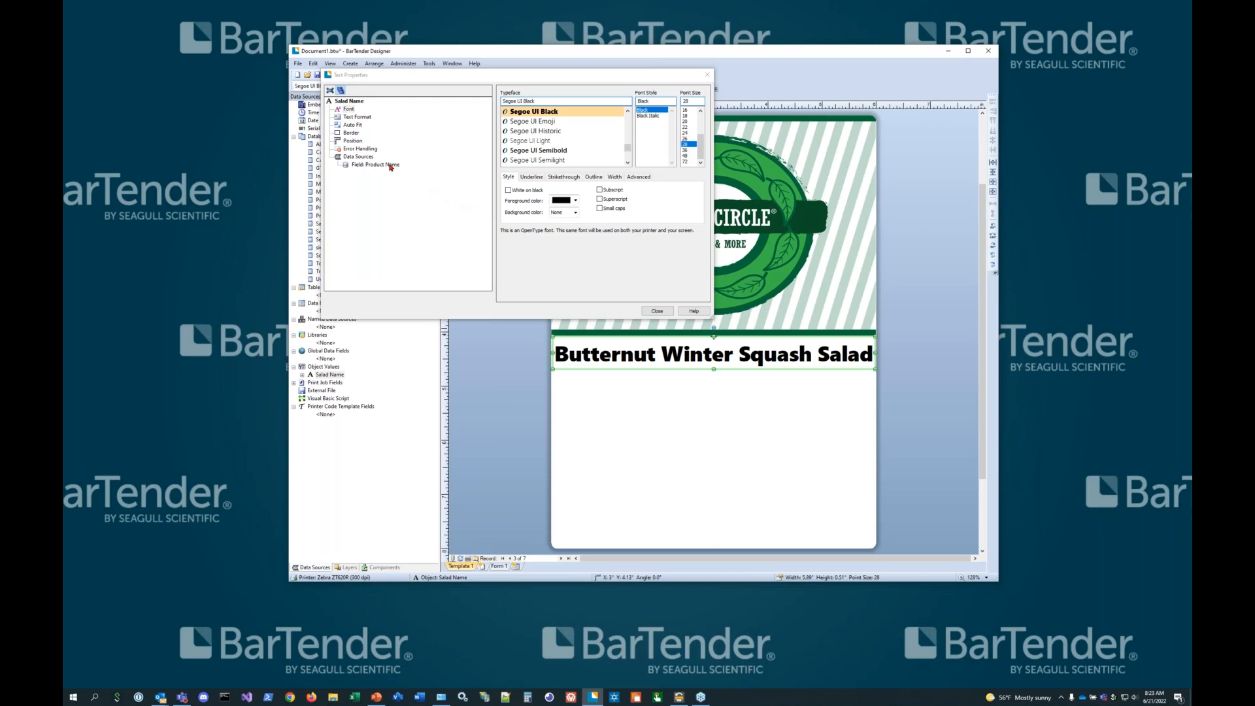
Enable automatic fitting for the Salad Name text, with font point size adjustment from a minimum of 100% to a maximum of 150%
click(353, 124)
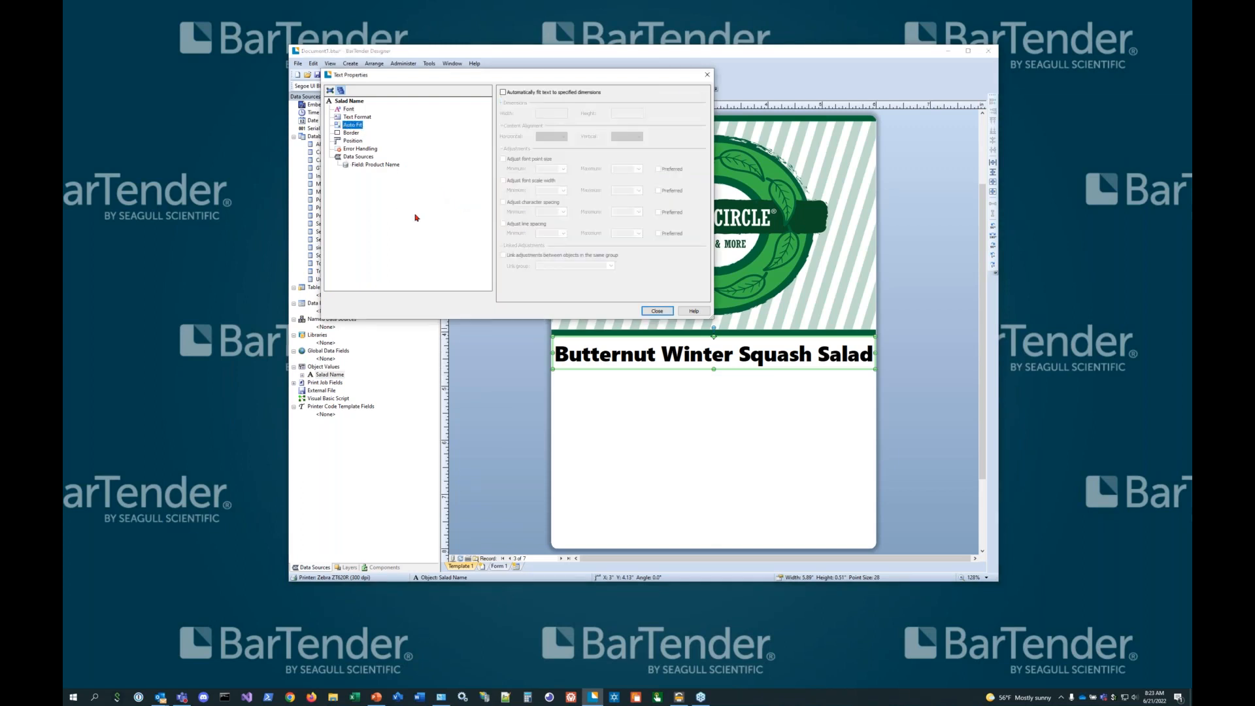
click(503, 94)
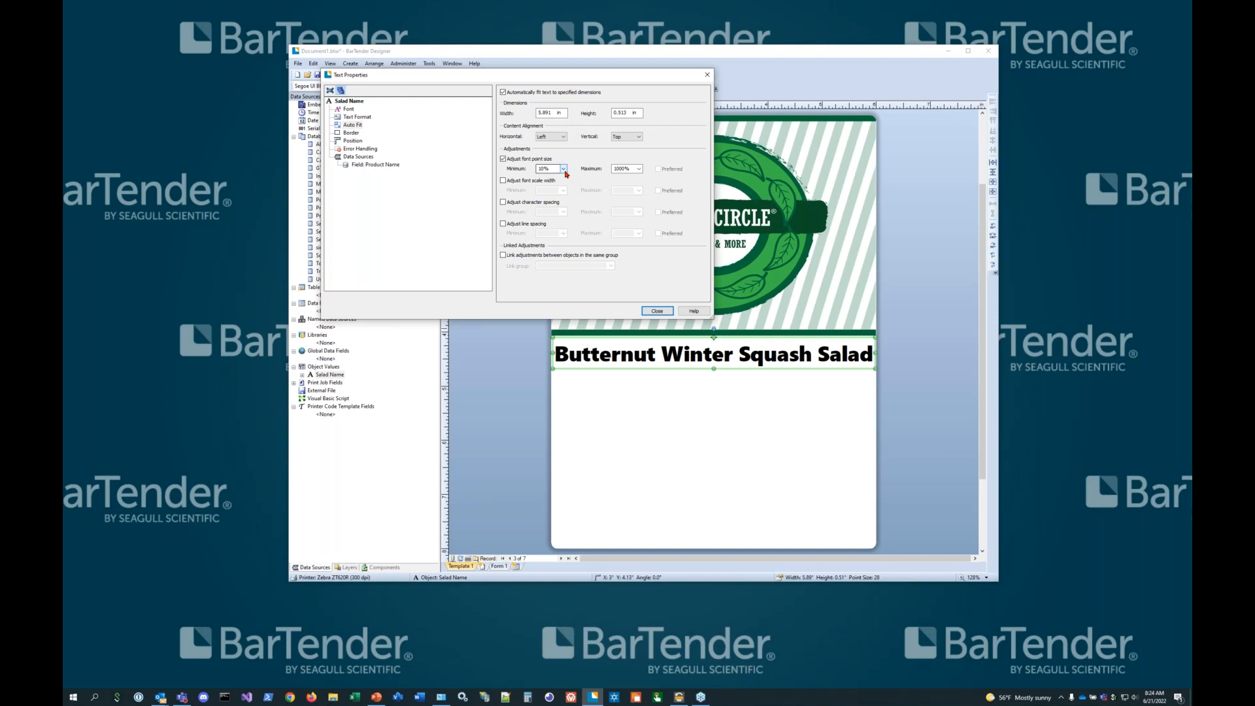
click(564, 169)
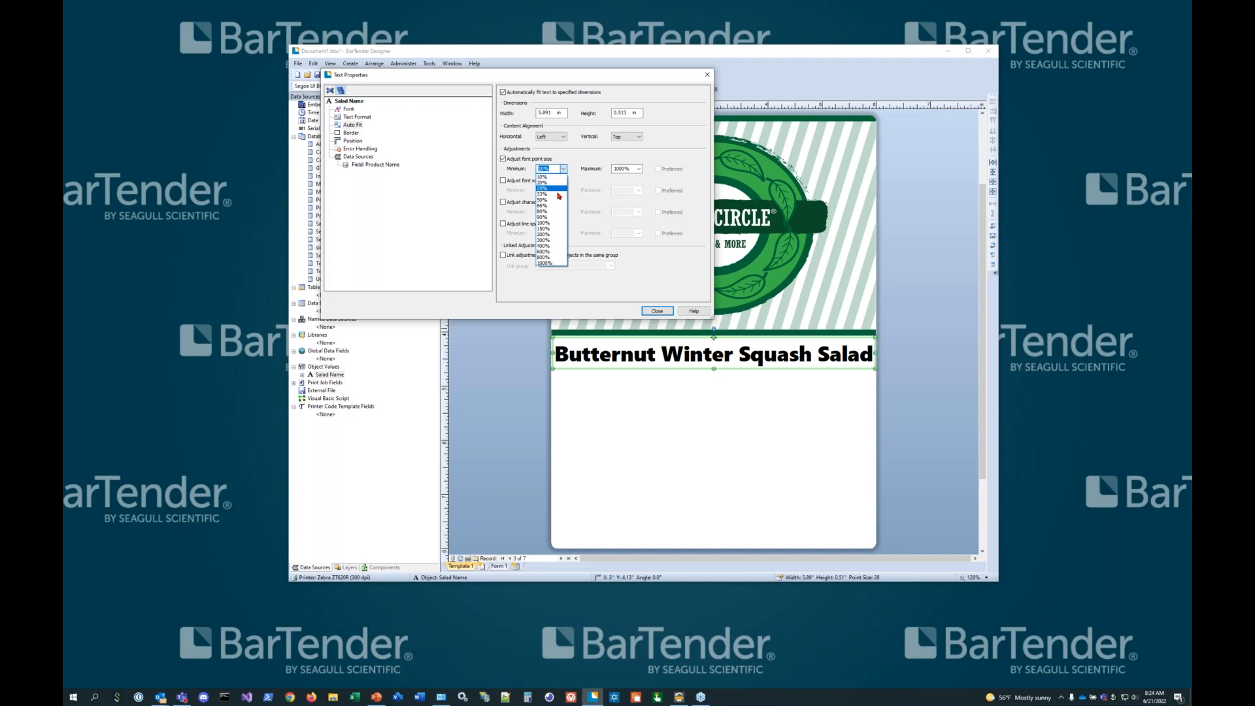
click(553, 224)
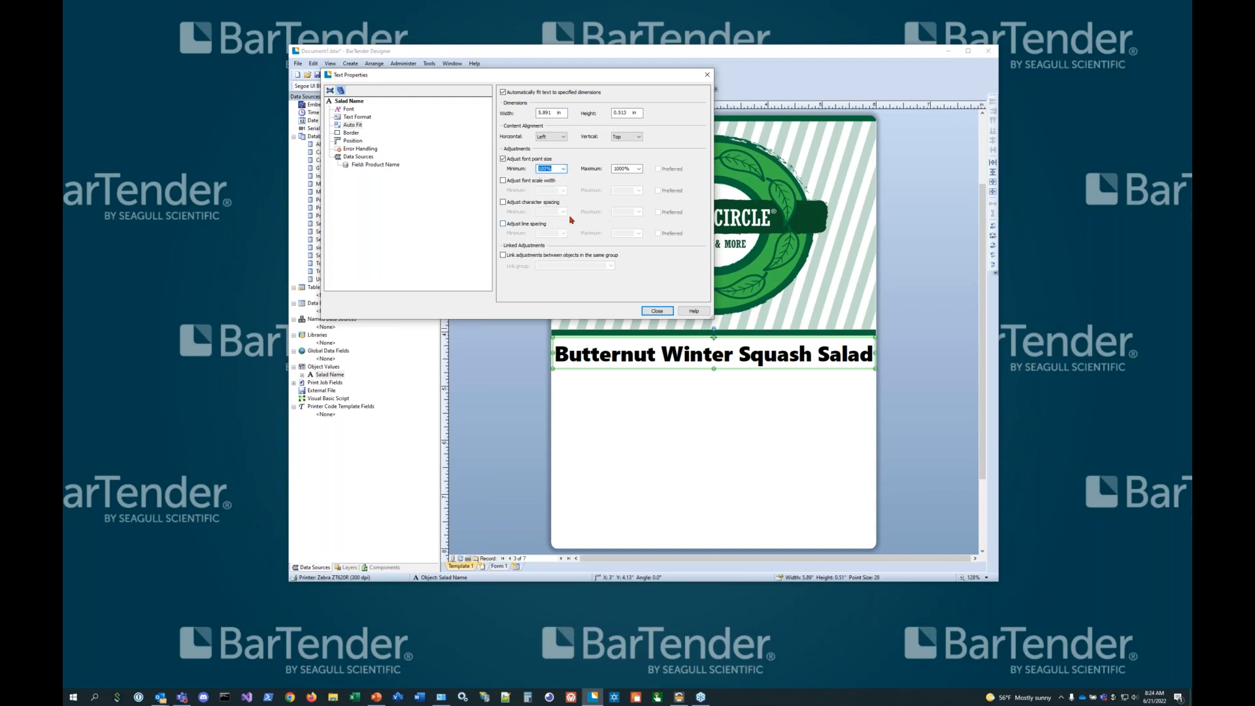
click(638, 169)
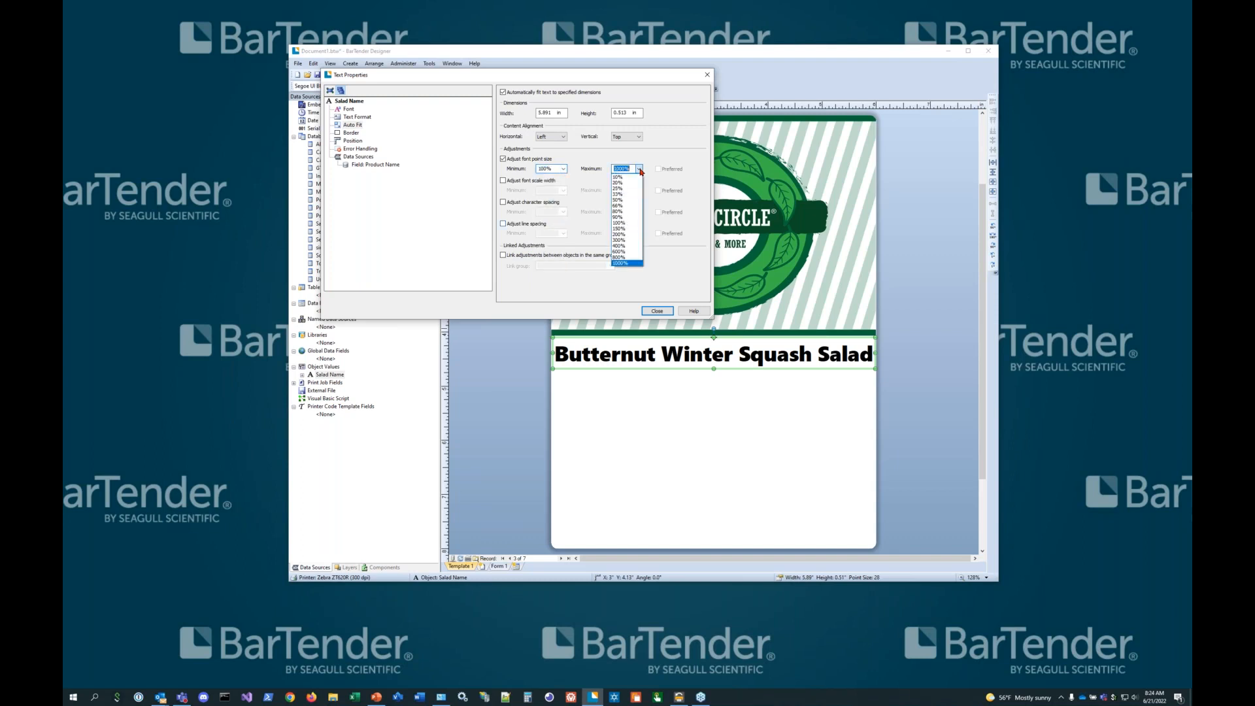
click(627, 229)
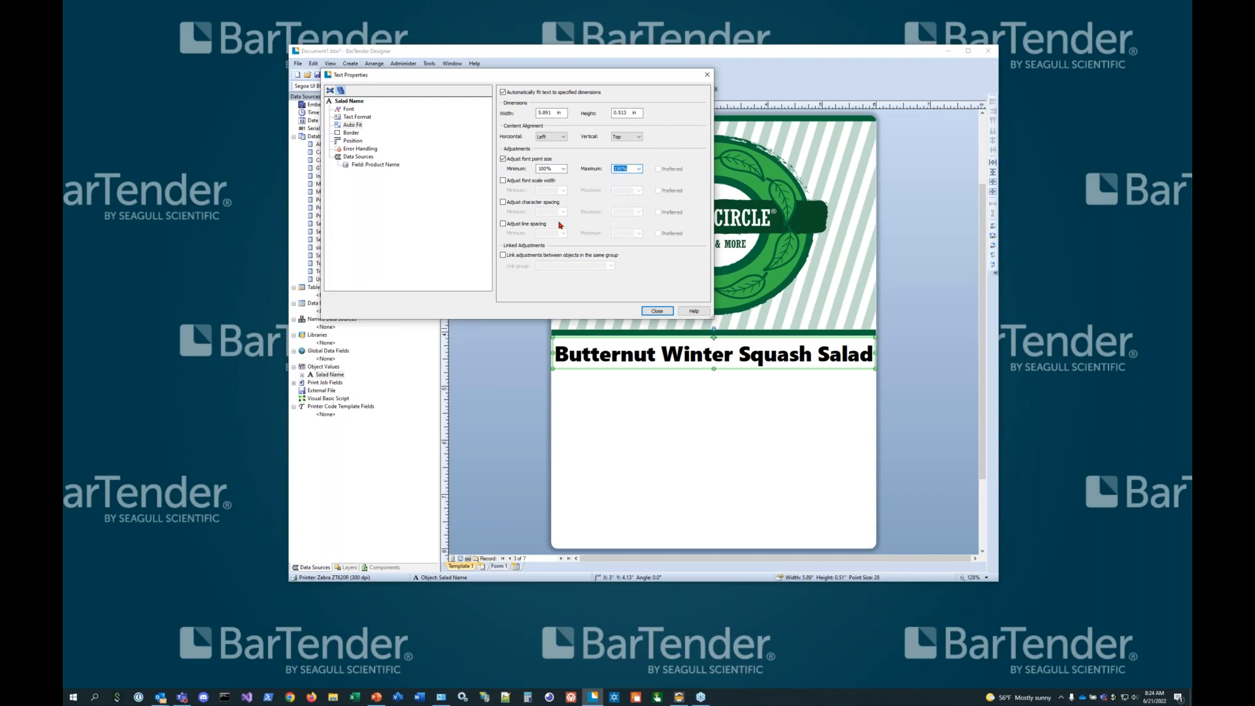
click(656, 312)
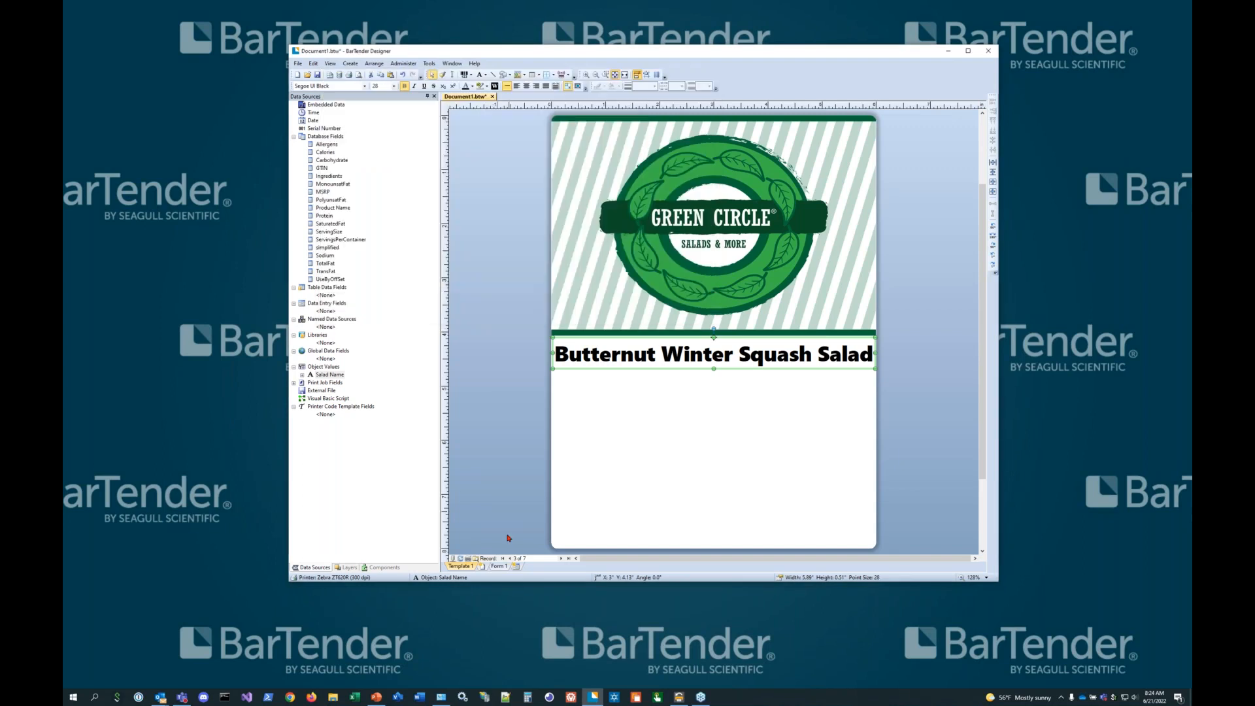
Advance one database record and centre-align the product name within its text frame
click(560, 558)
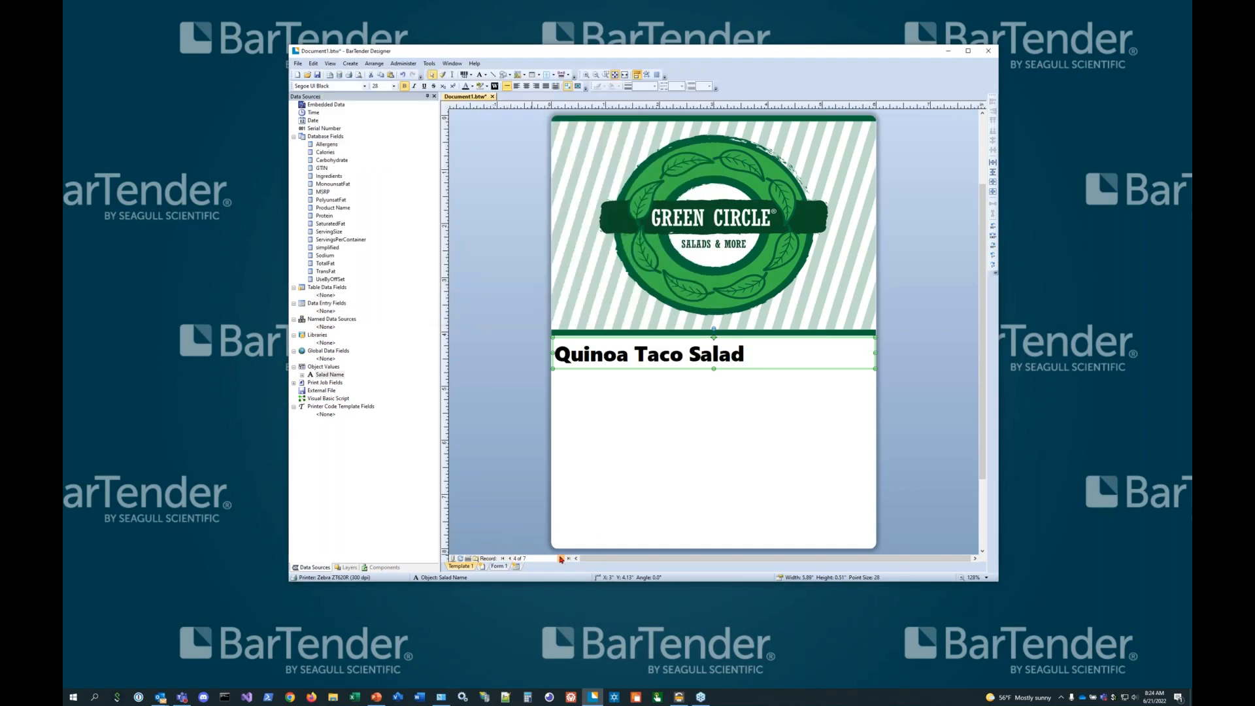
click(526, 87)
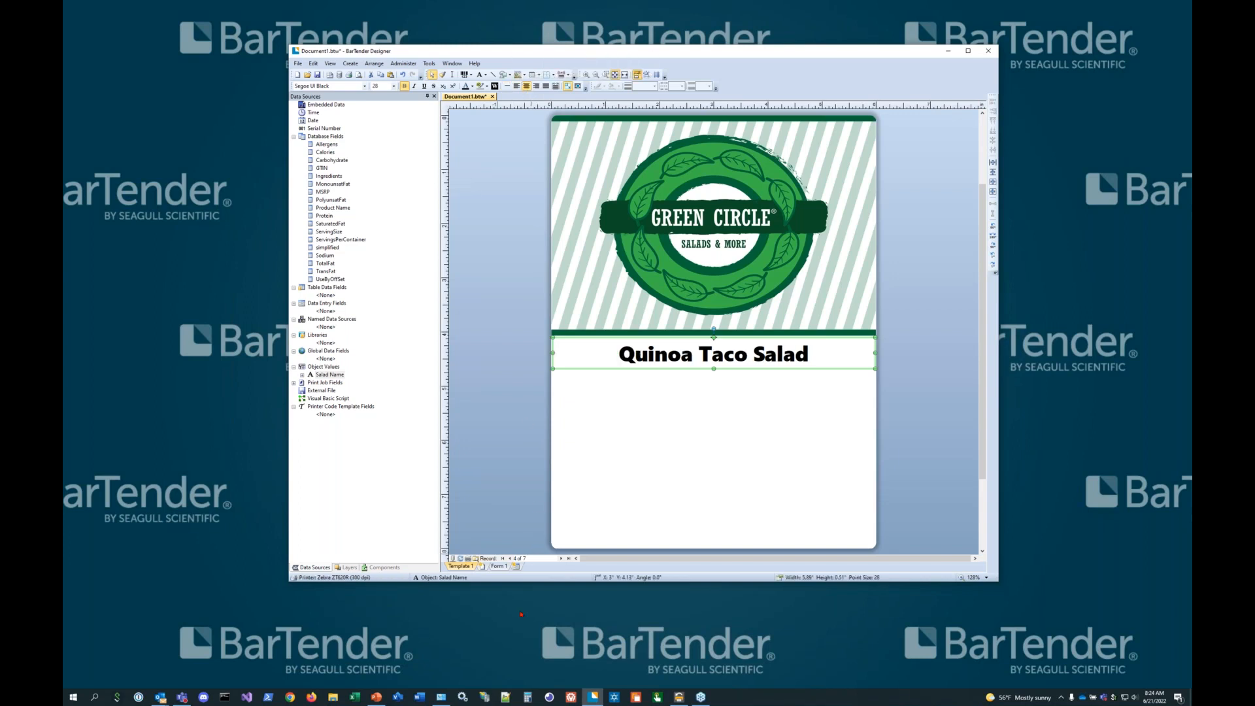
Browse forward and back through the database records to check the centred product names
click(560, 559)
click(560, 559)
click(560, 559)
click(560, 559)
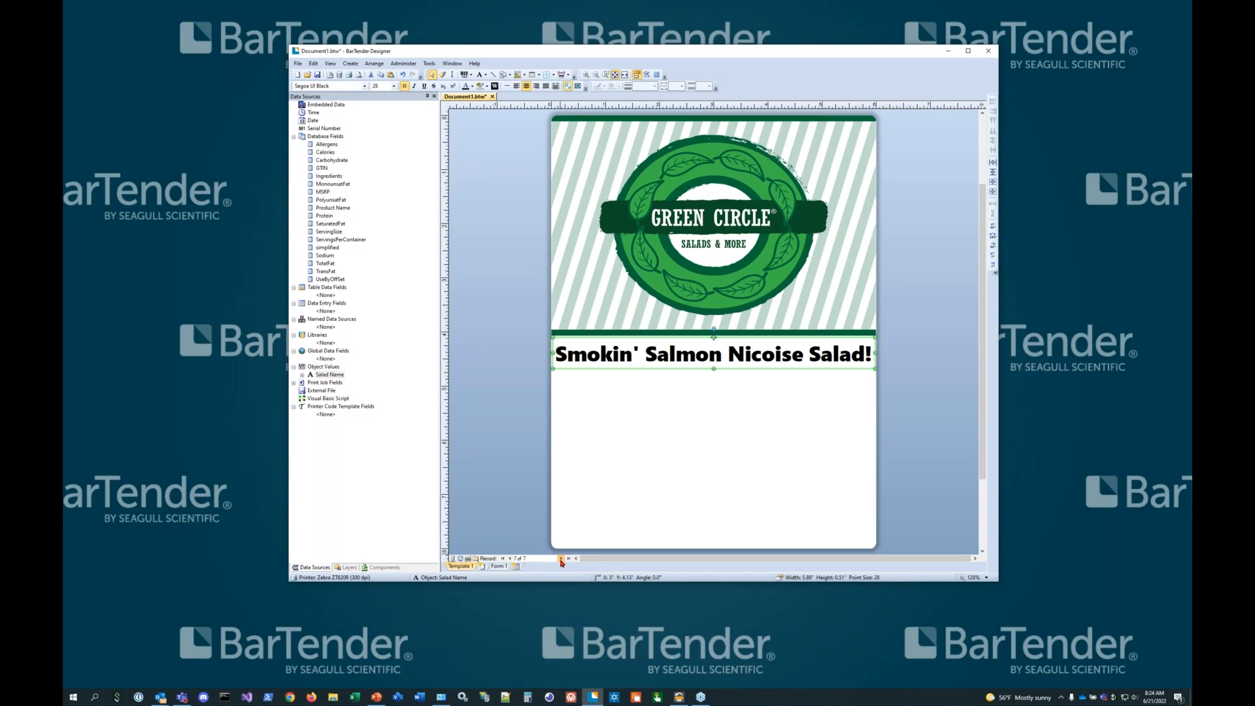
click(510, 559)
click(511, 558)
click(511, 559)
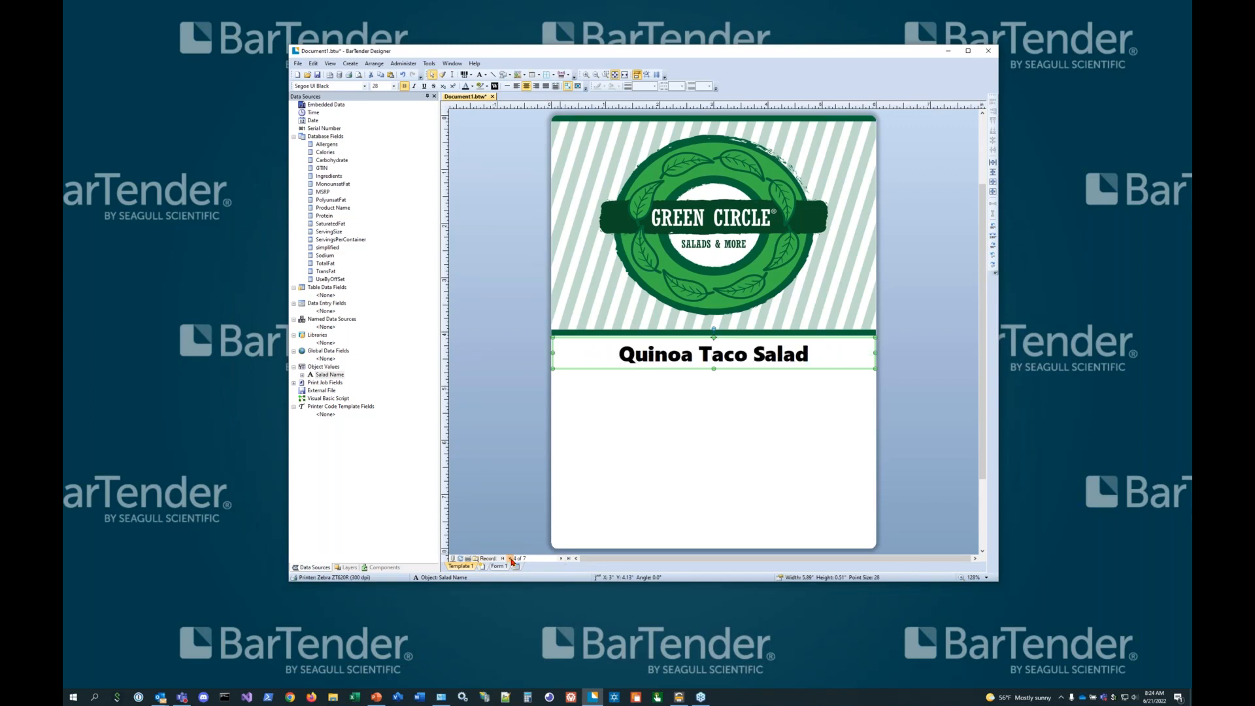
click(511, 559)
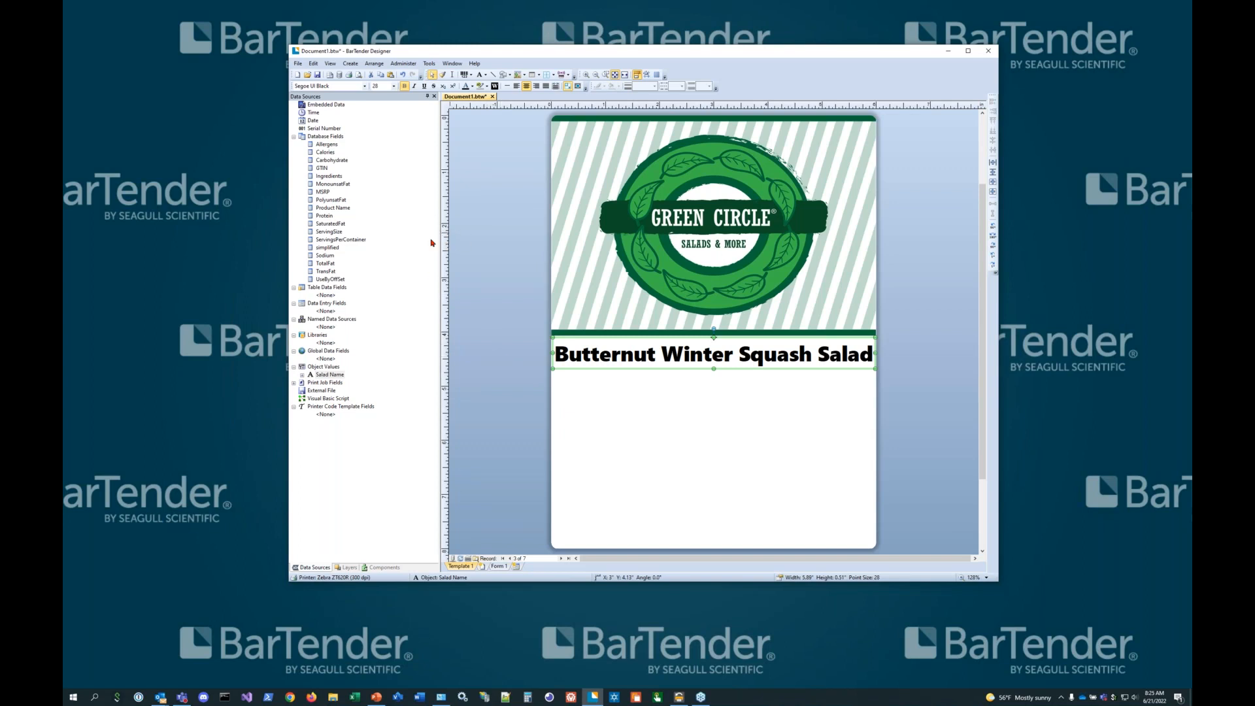
Add the MSRP database field as a price text in the lower right corner of the striped logo area
click(505, 264)
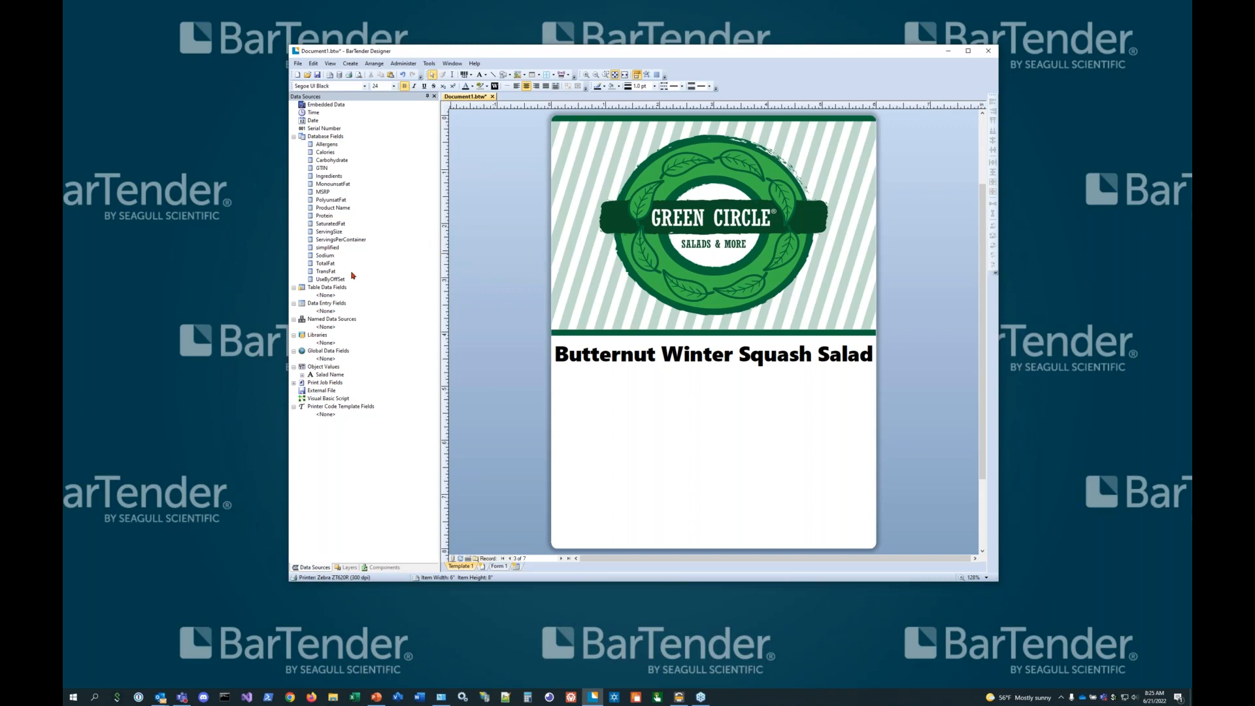
click(324, 193)
drag(323, 195, 846, 318)
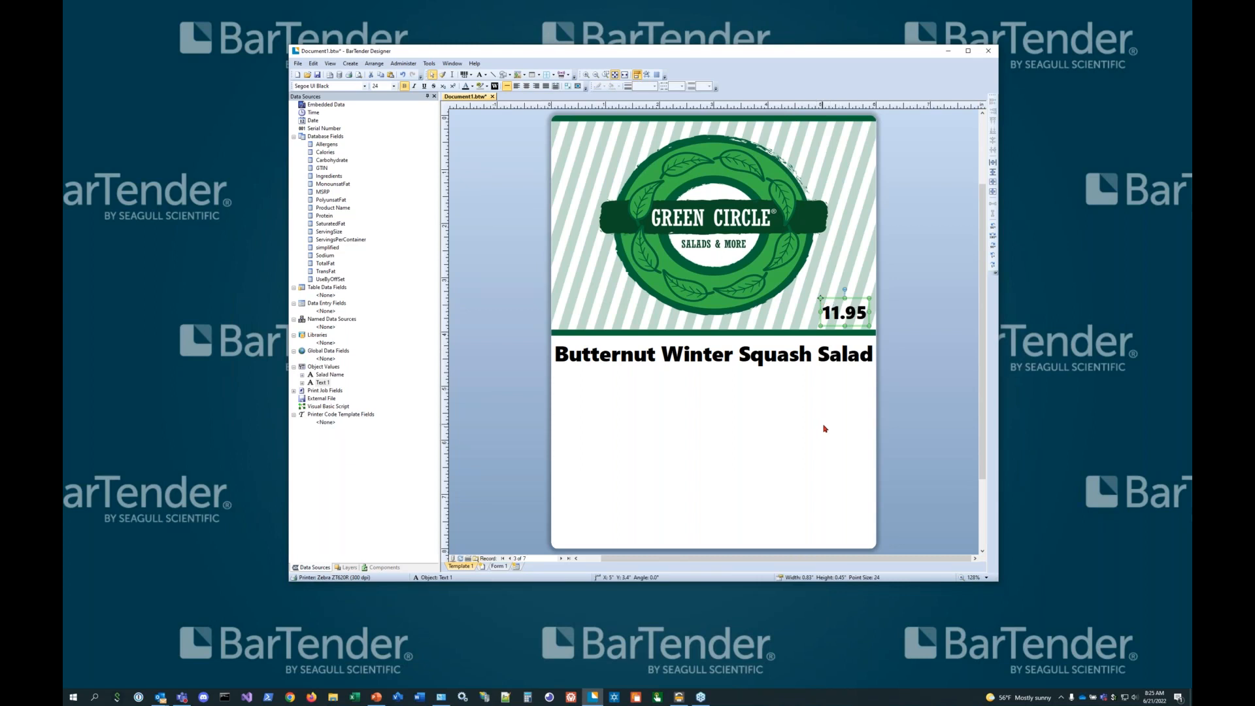
Anchor the price text at Bottom Right and move it to about X 5.89 in, Y 3.85 in
right_click(831, 300)
click(862, 398)
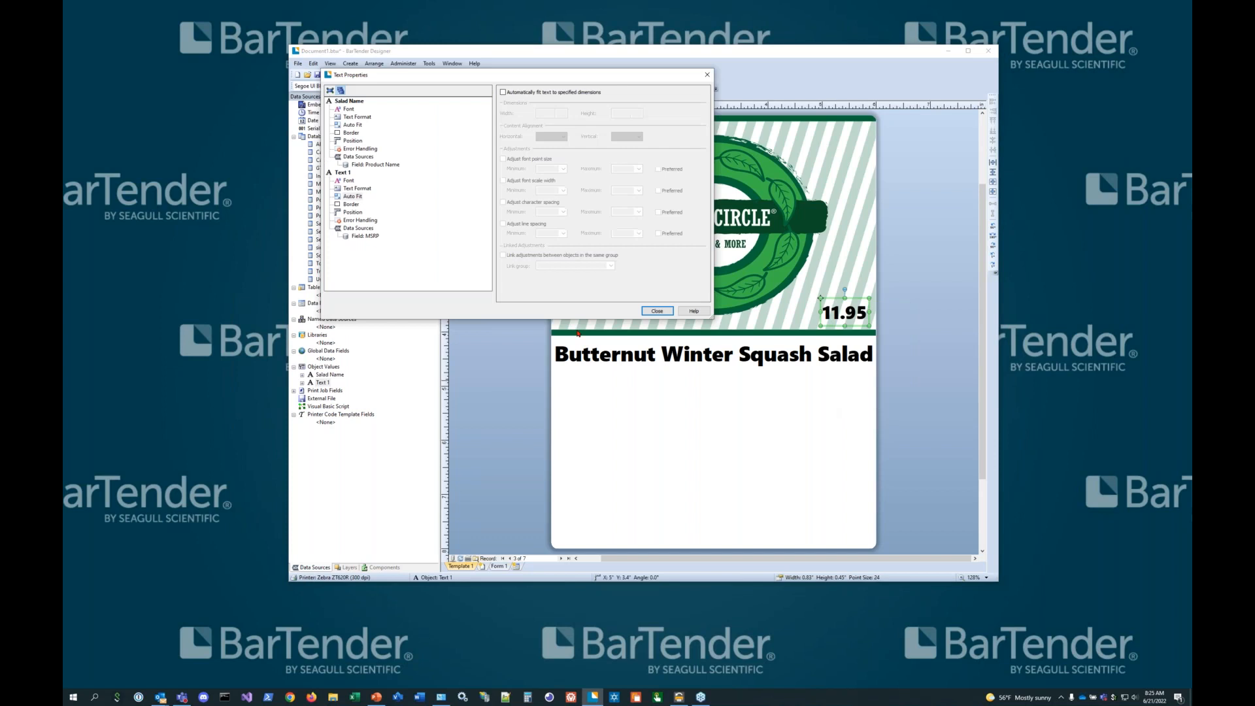
click(353, 213)
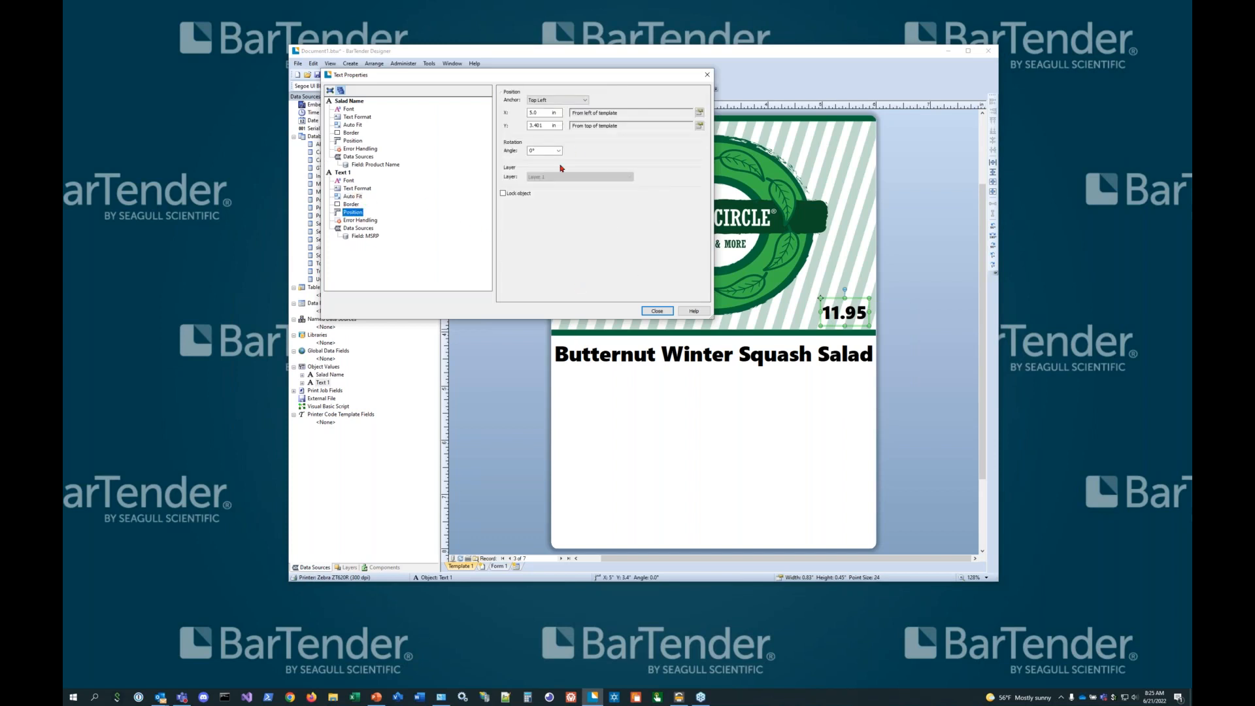
click(583, 100)
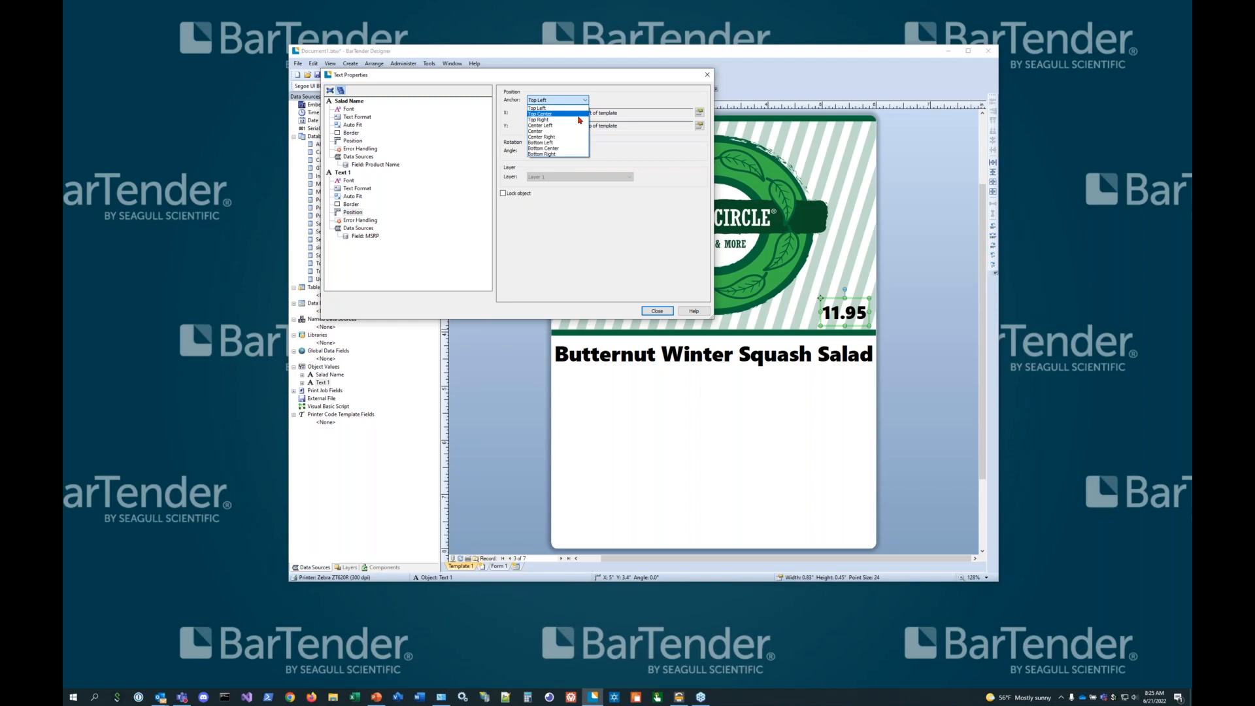
click(575, 154)
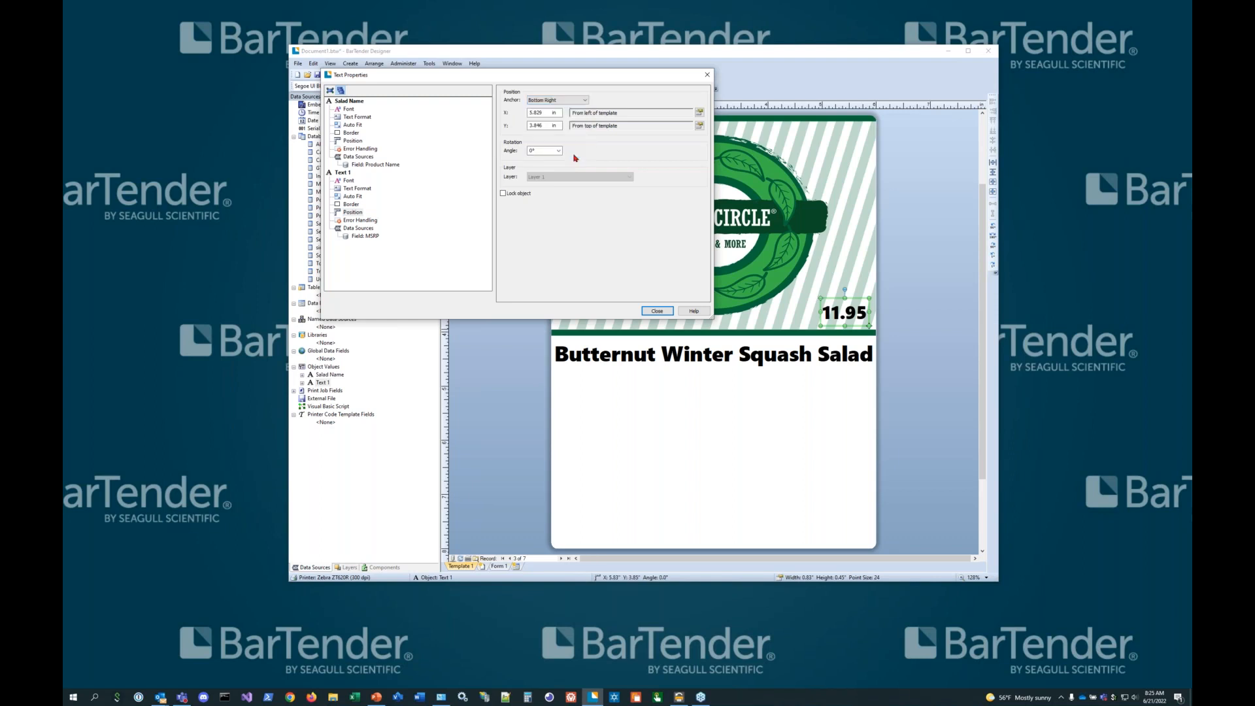
drag(831, 297, 837, 301)
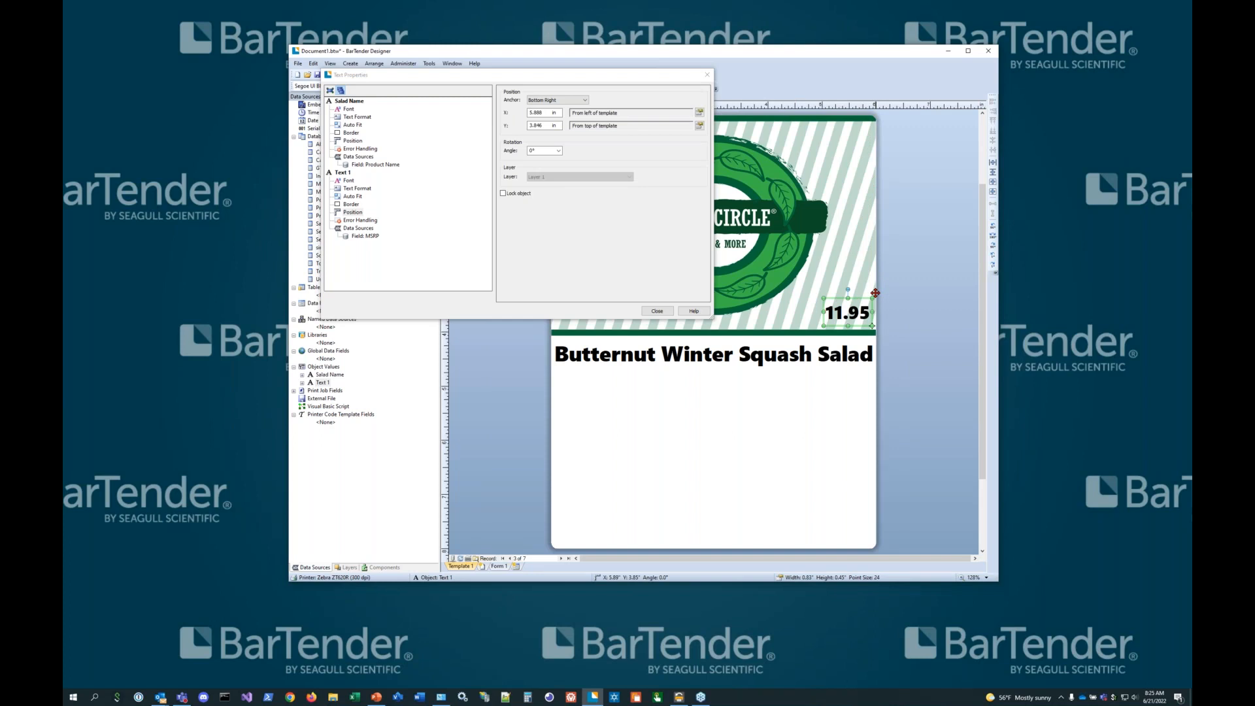
Narrow the Salad Name text frame from both sides to about 5.76 in wide
click(744, 364)
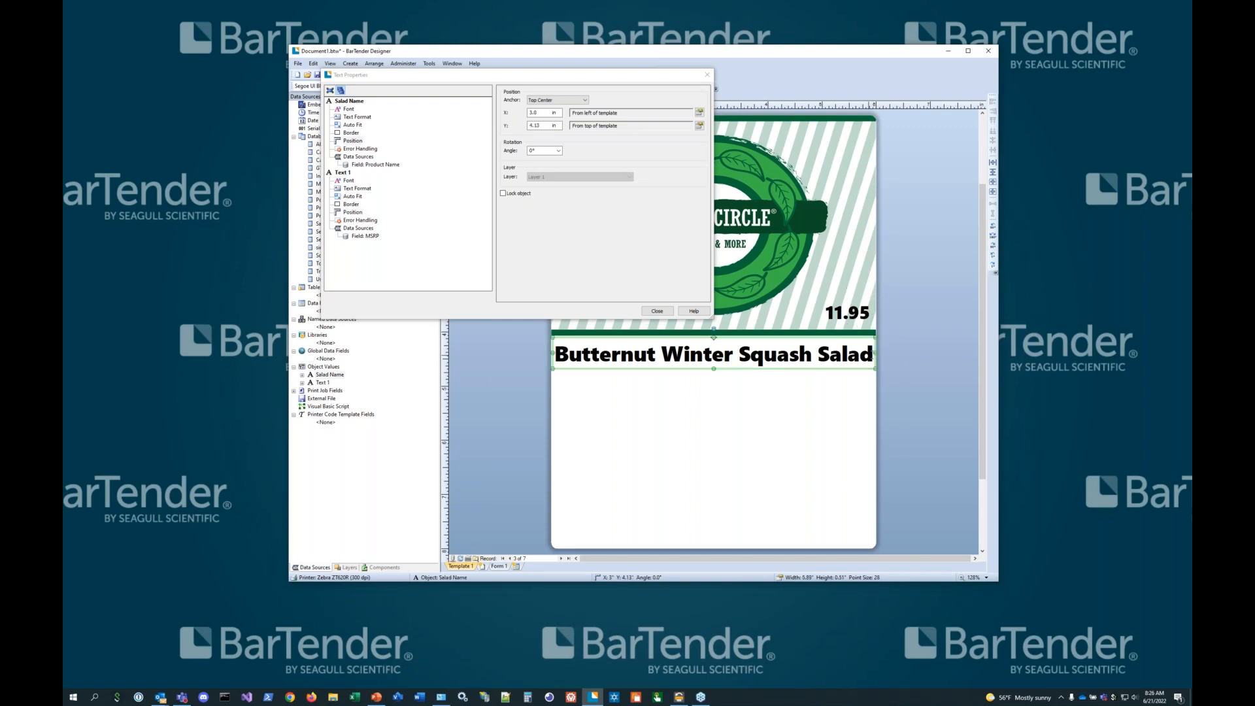
drag(875, 353, 874, 354)
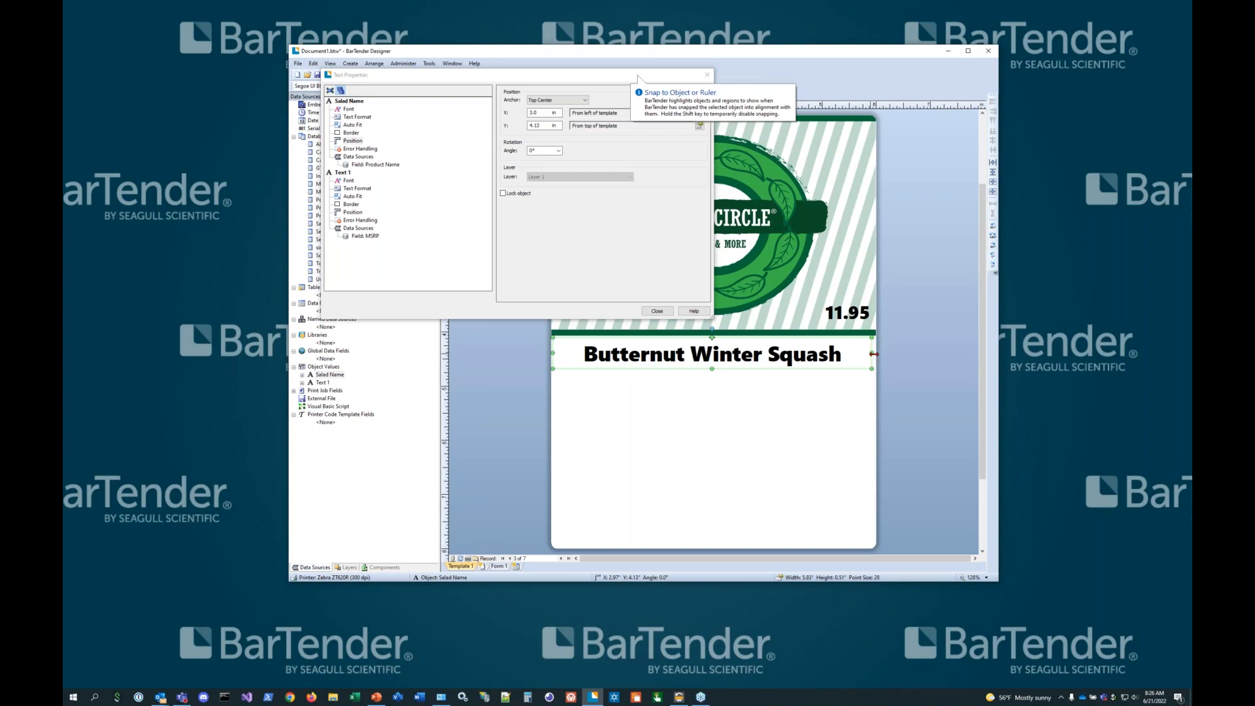
drag(550, 351, 556, 353)
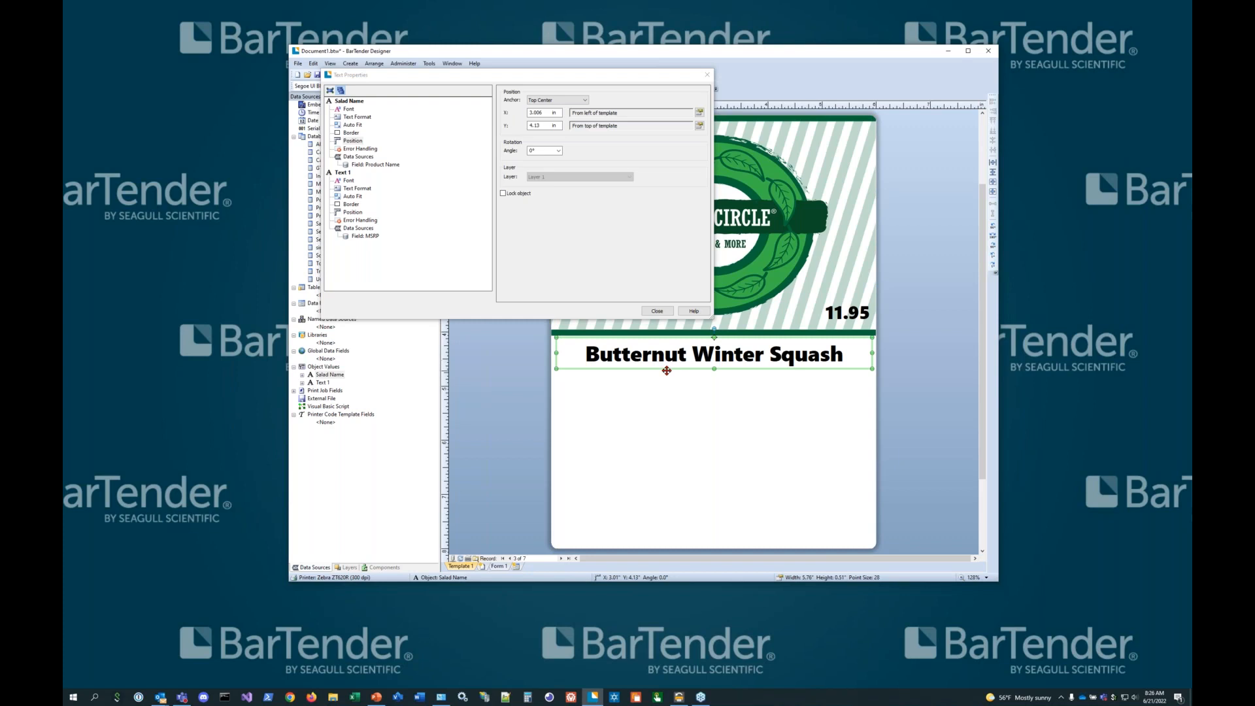
Set the Salad Name text's font size to 26 points and step through the records to check the fit
click(350, 118)
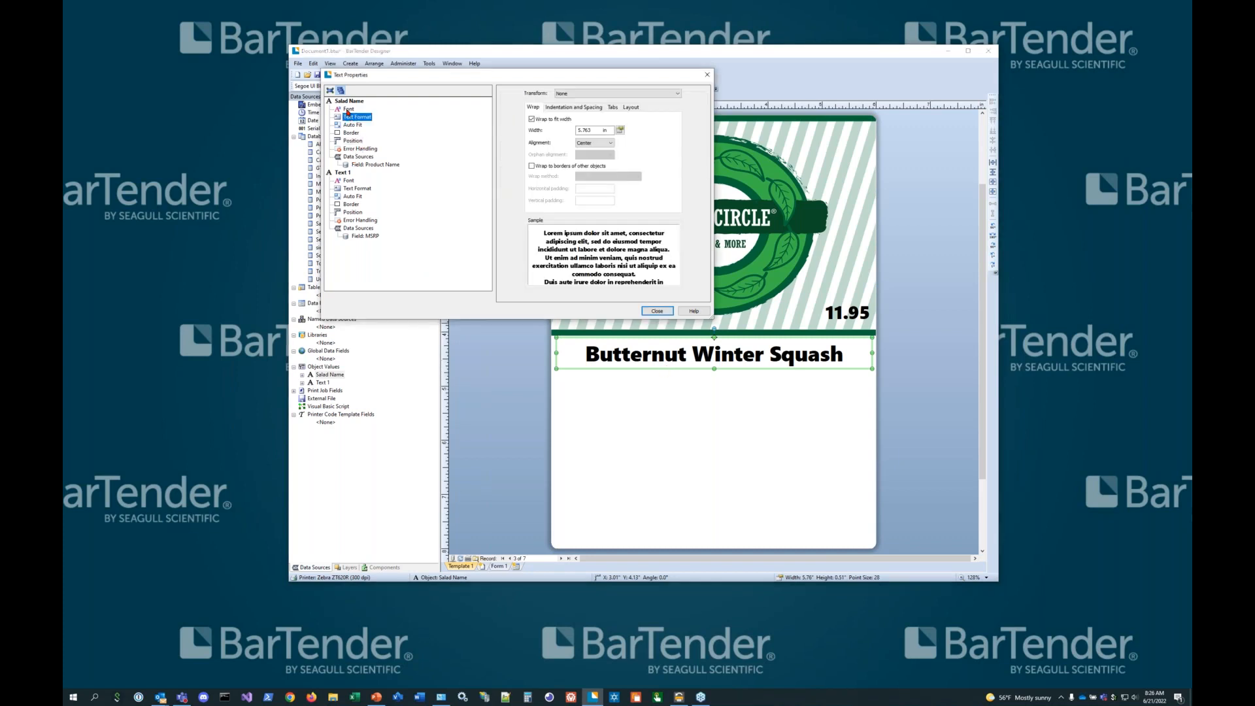
click(348, 109)
click(688, 138)
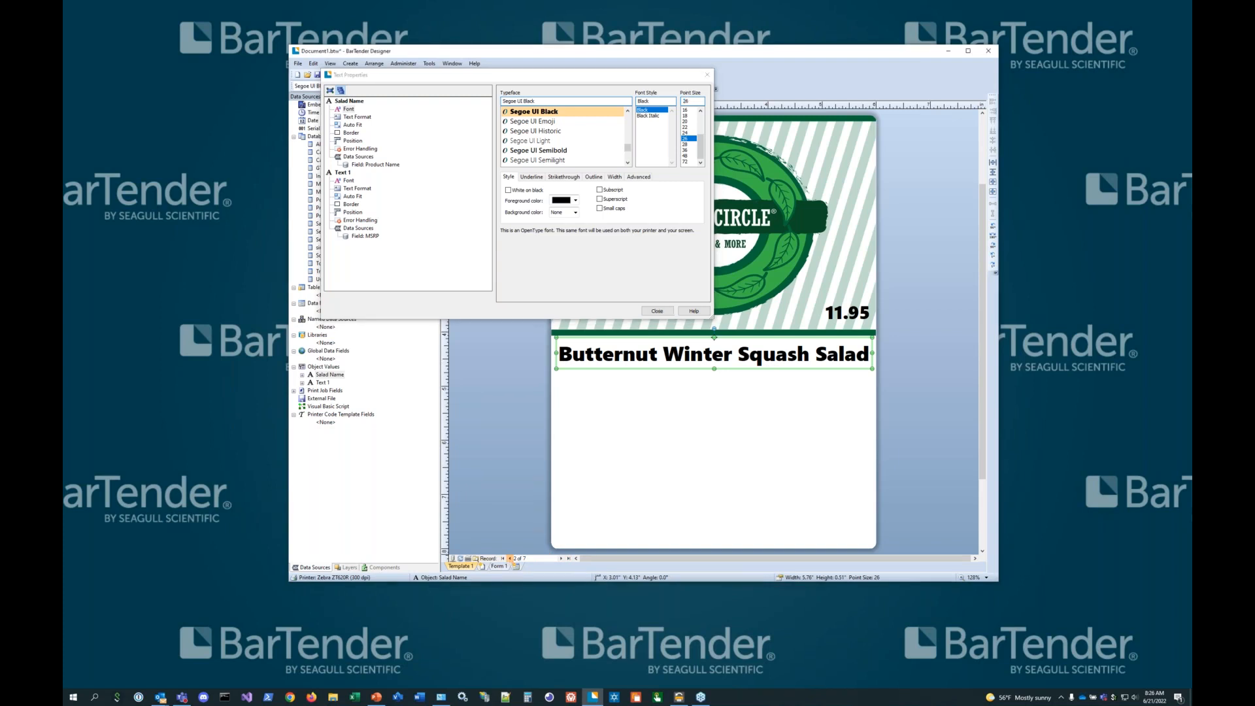
click(510, 559)
click(510, 558)
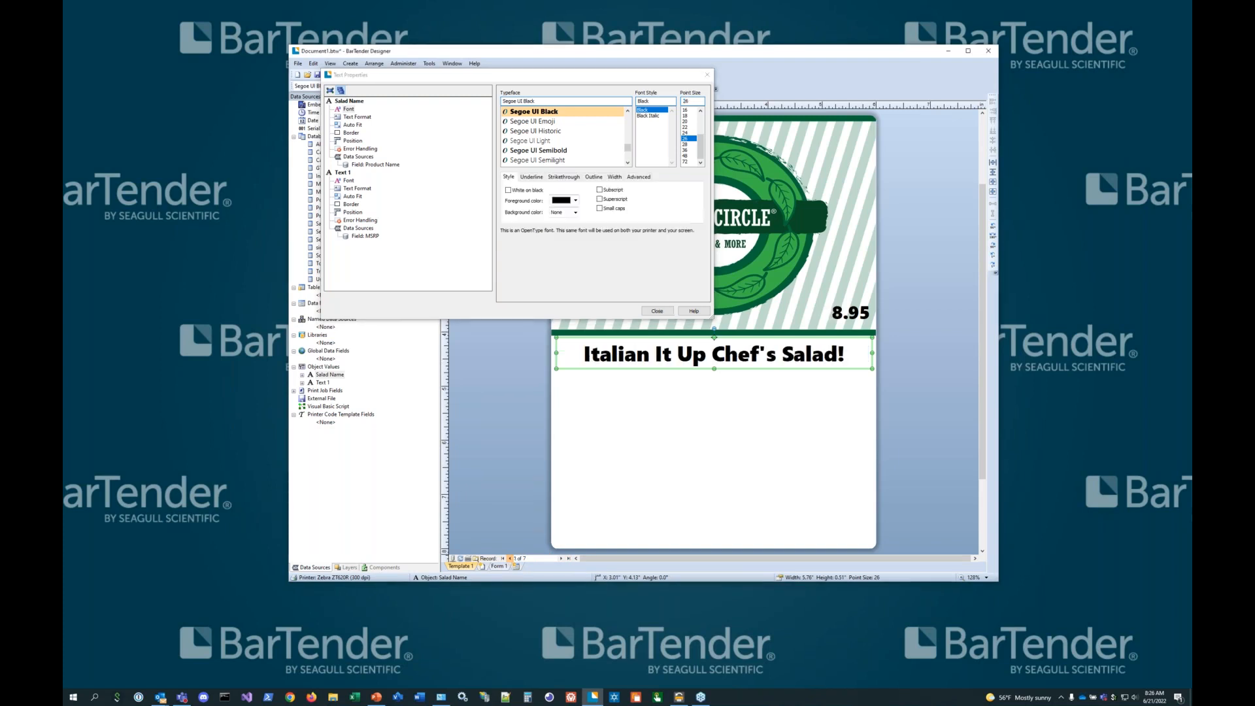
click(561, 558)
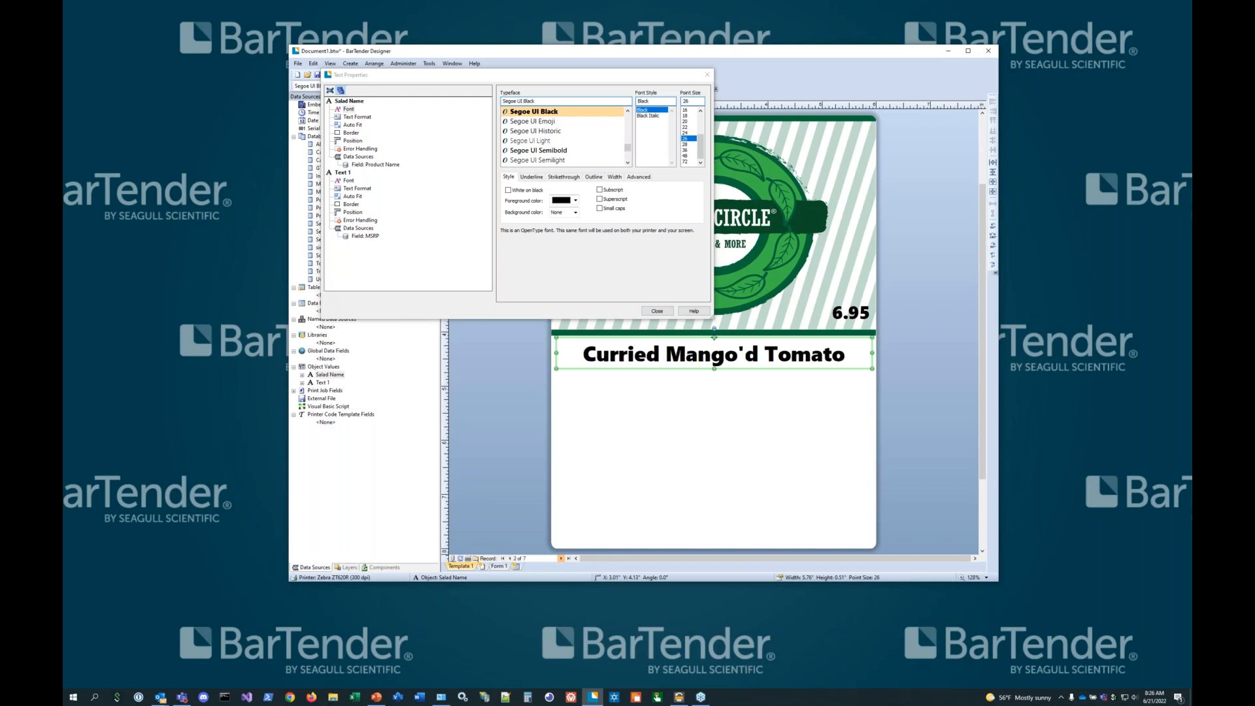
click(561, 559)
click(560, 559)
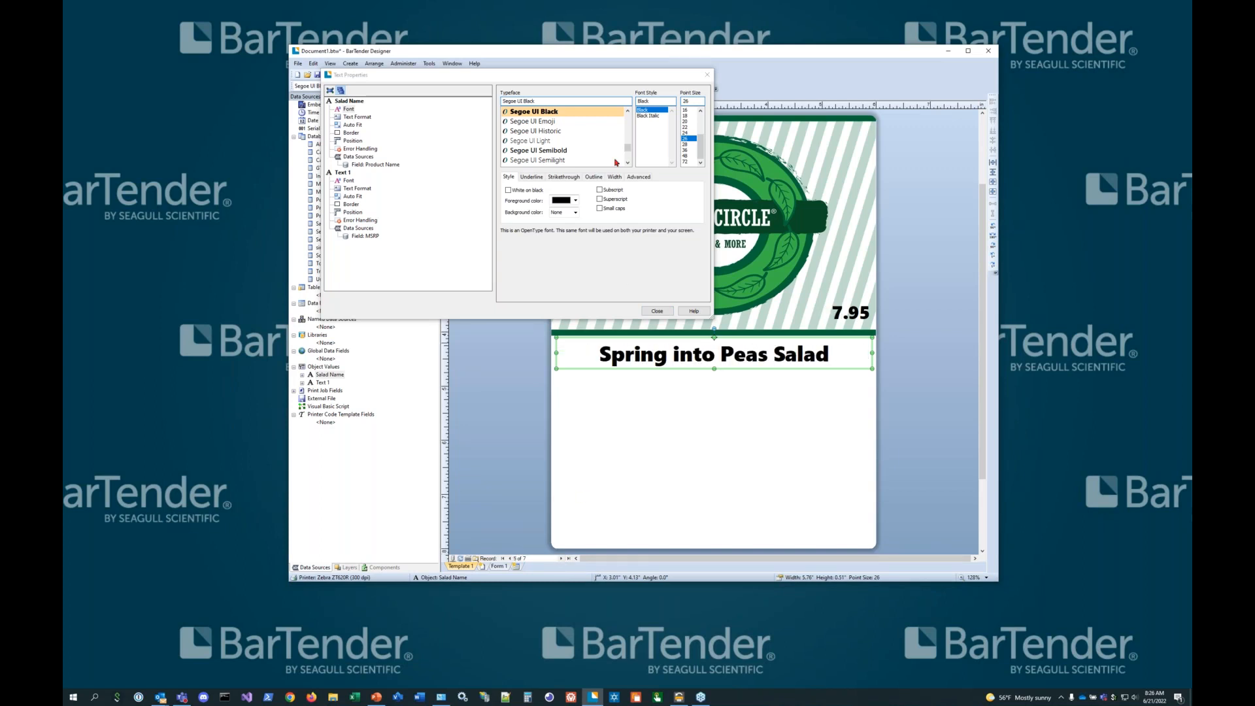
Add an embedded data source containing a dollar sign and space before the MSRP field, and preview it on other records
click(842, 299)
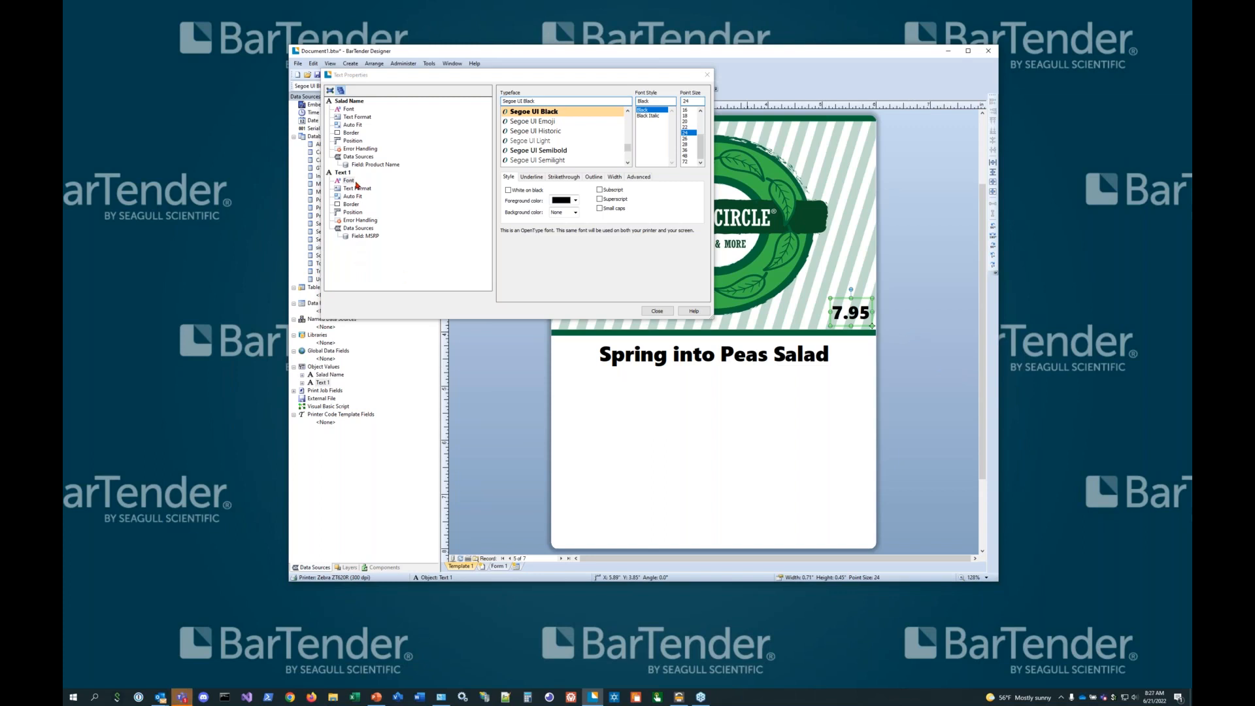
click(364, 228)
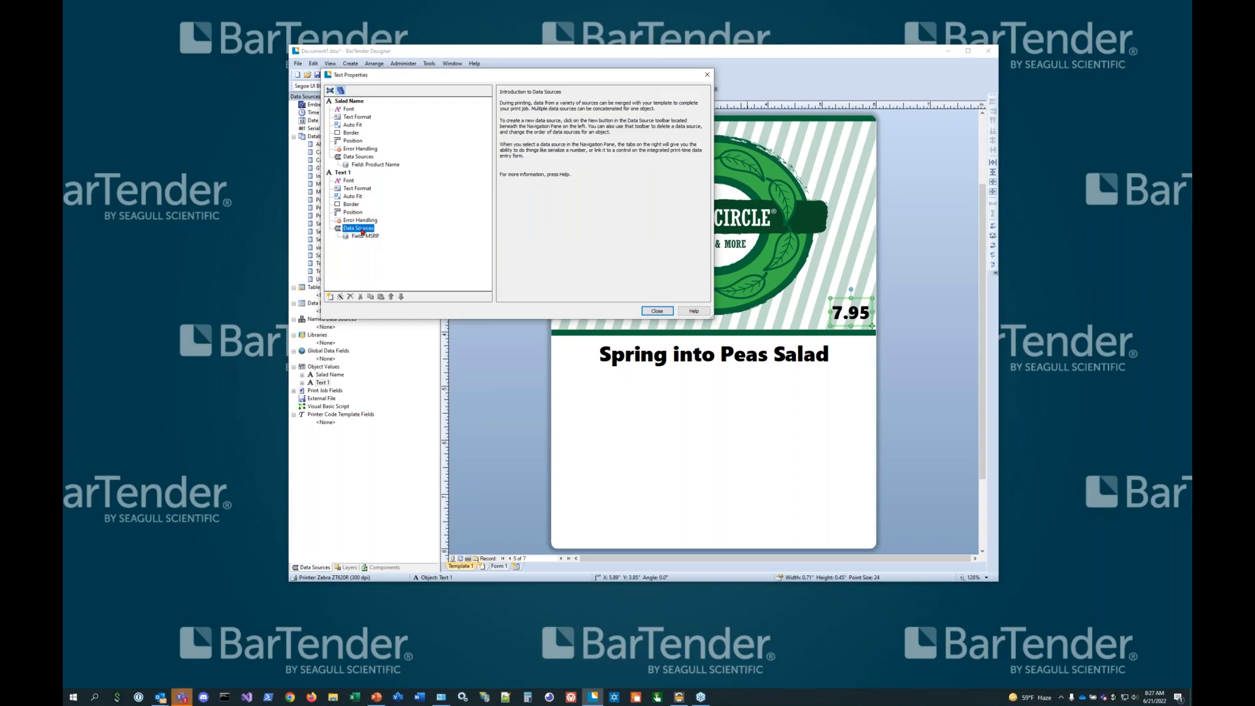
right_click(360, 231)
click(384, 234)
click(572, 293)
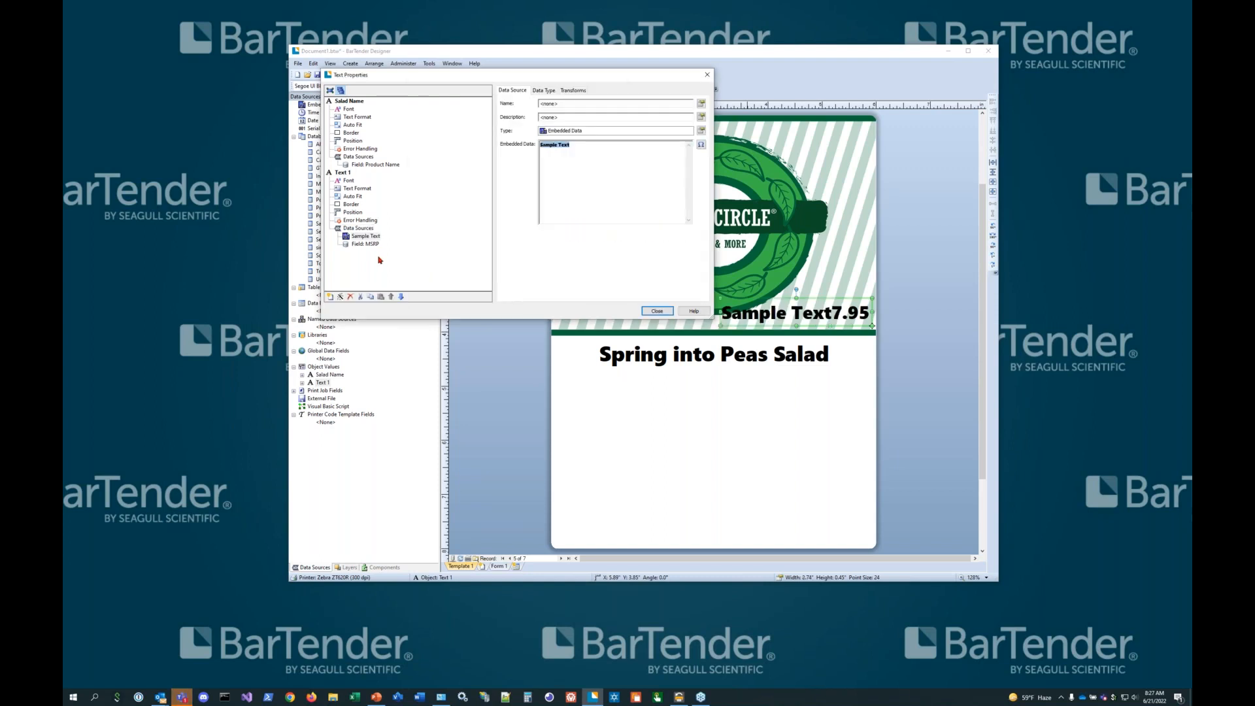
drag(577, 146, 501, 141)
text($)
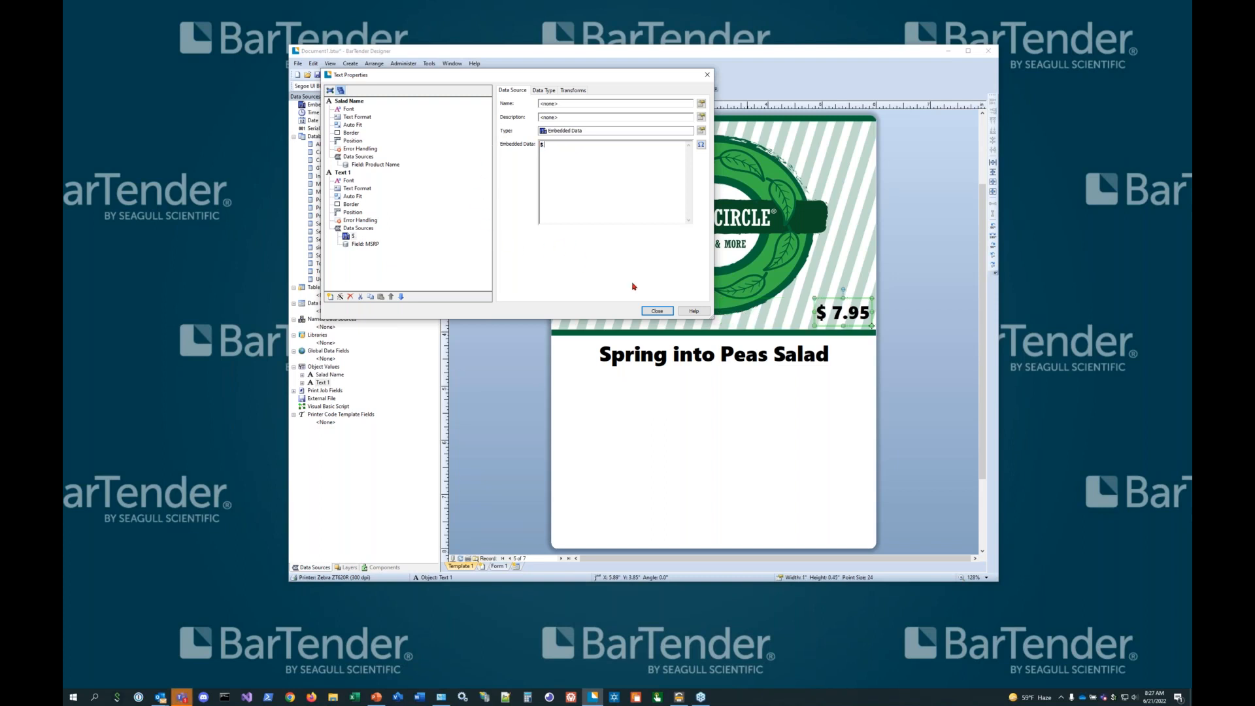
click(560, 558)
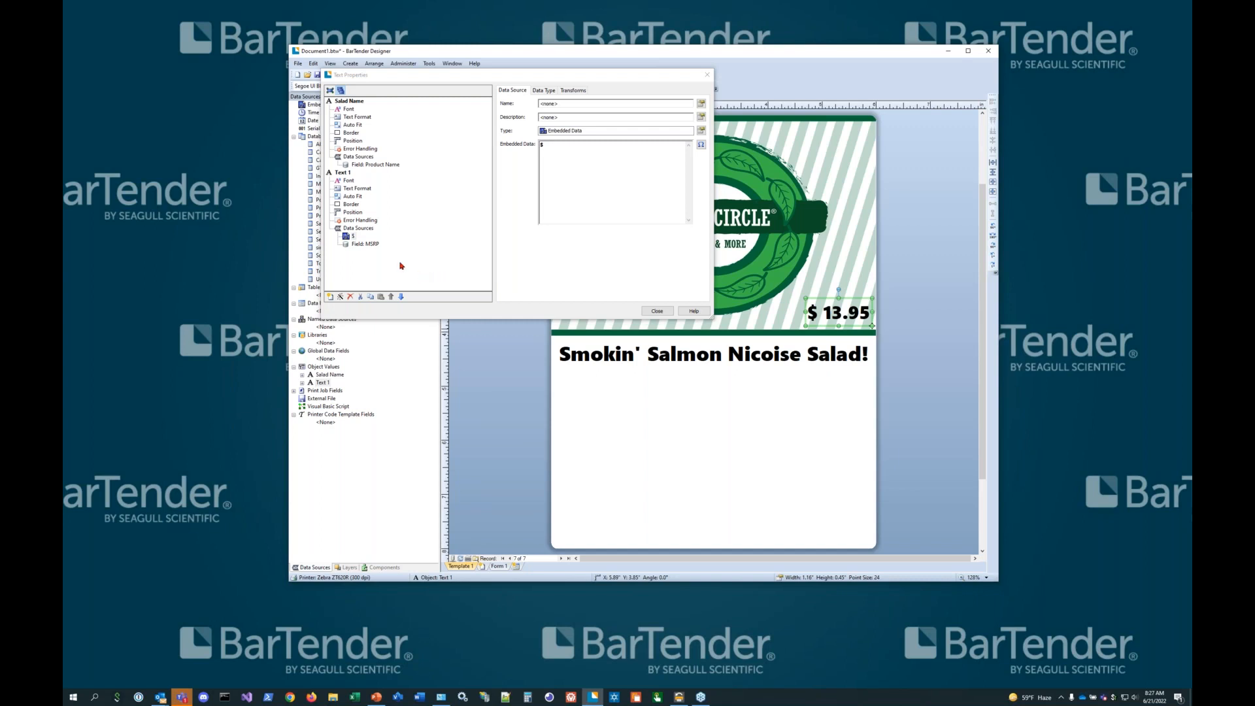
Delete the embedded dollar sign data source from the price text
right_click(350, 239)
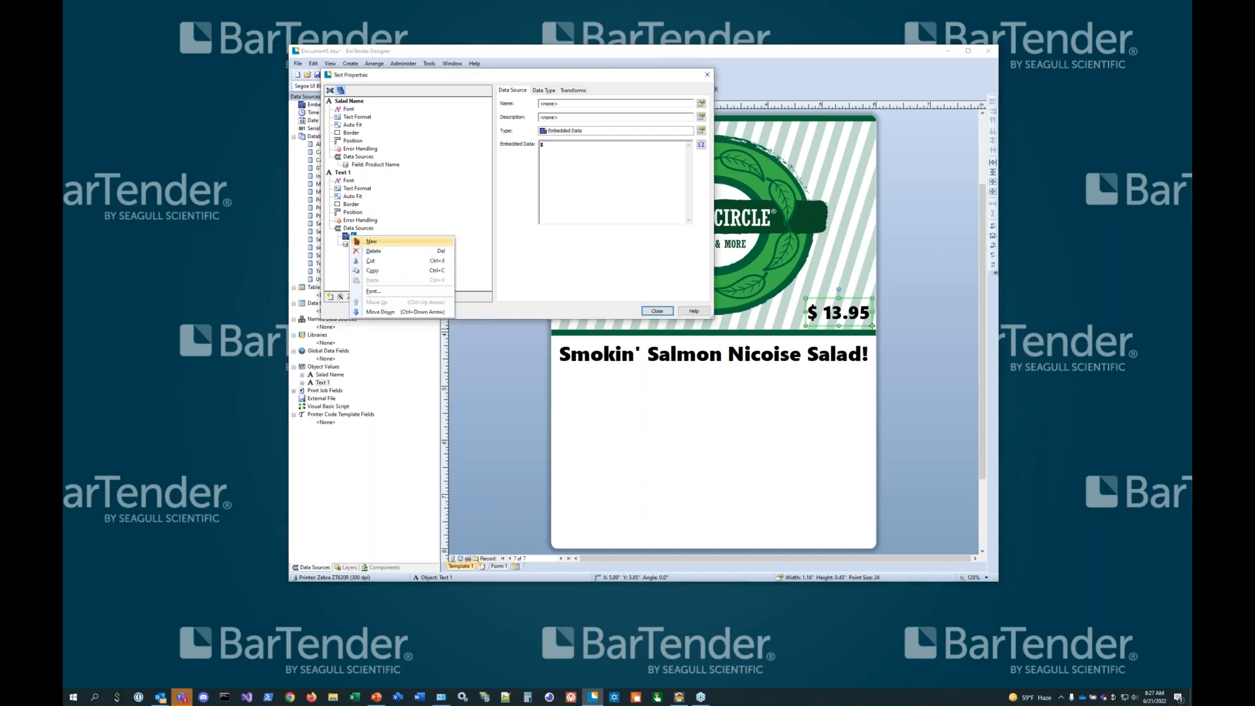
click(397, 255)
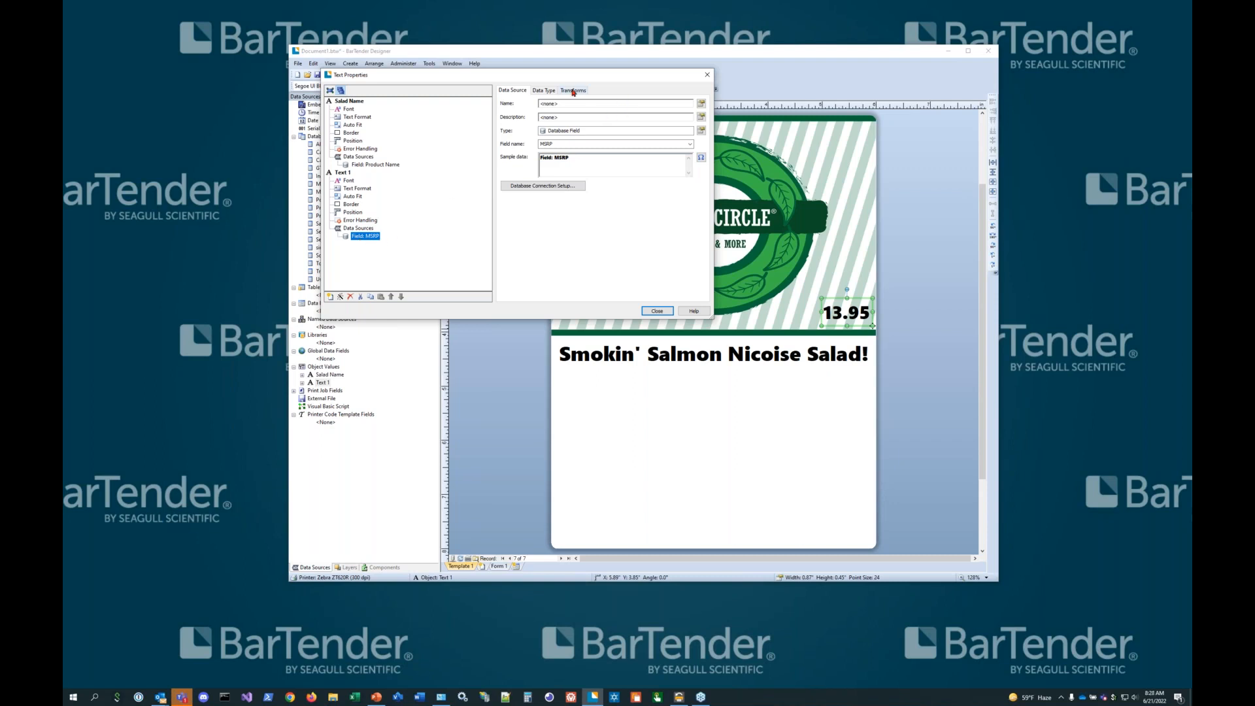
Set the data type of the price text's MSRP field to Currency
click(547, 93)
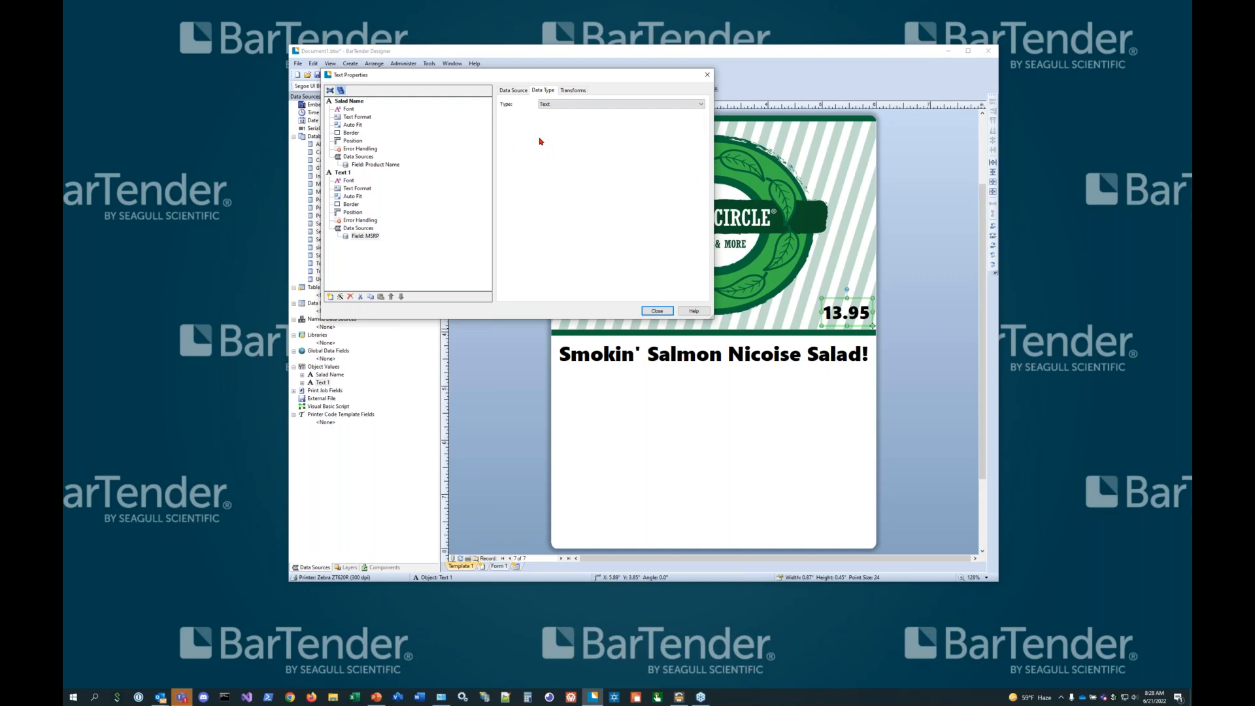
click(701, 104)
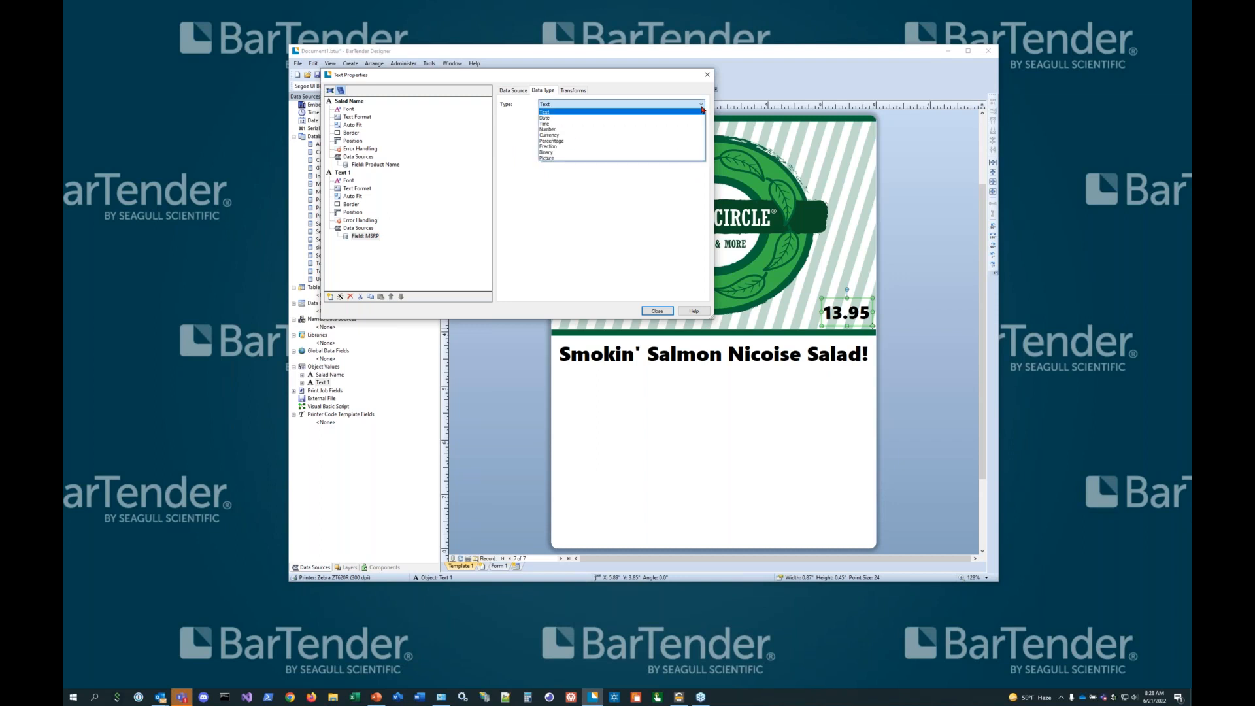
click(657, 135)
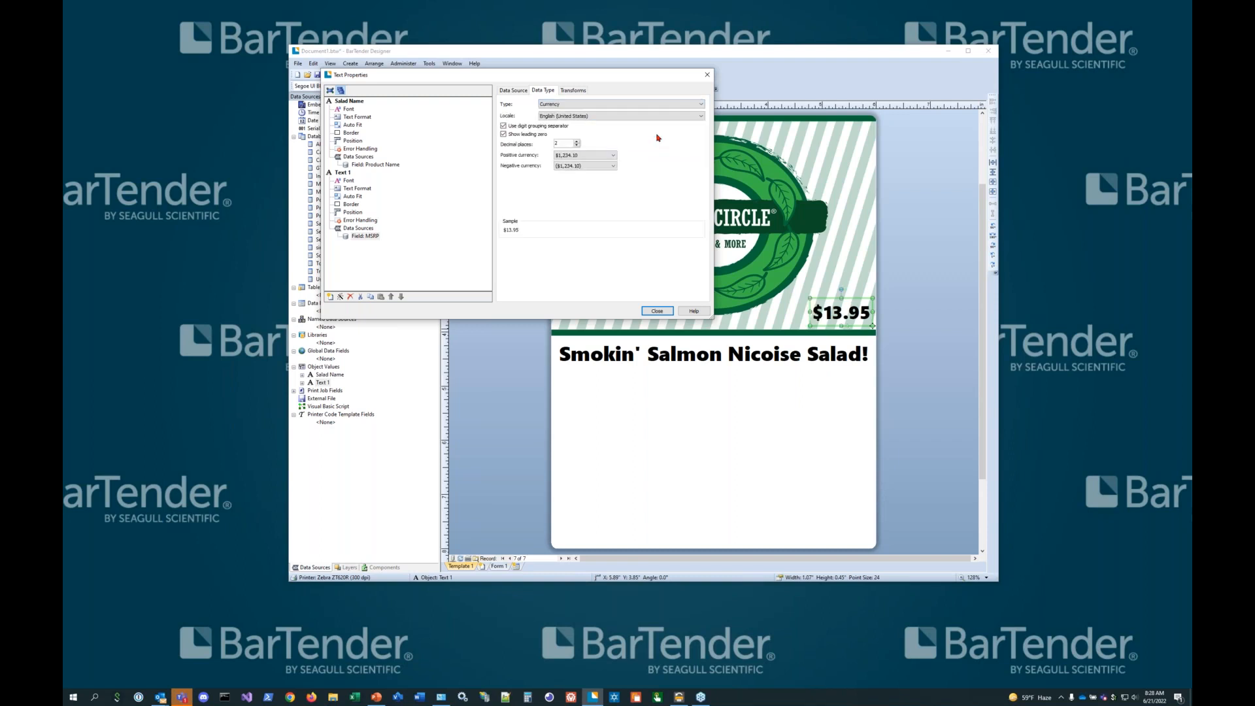
Try the English (Canada) and French (Canada) locales for the price's currency format, and return to English (United States)
click(703, 117)
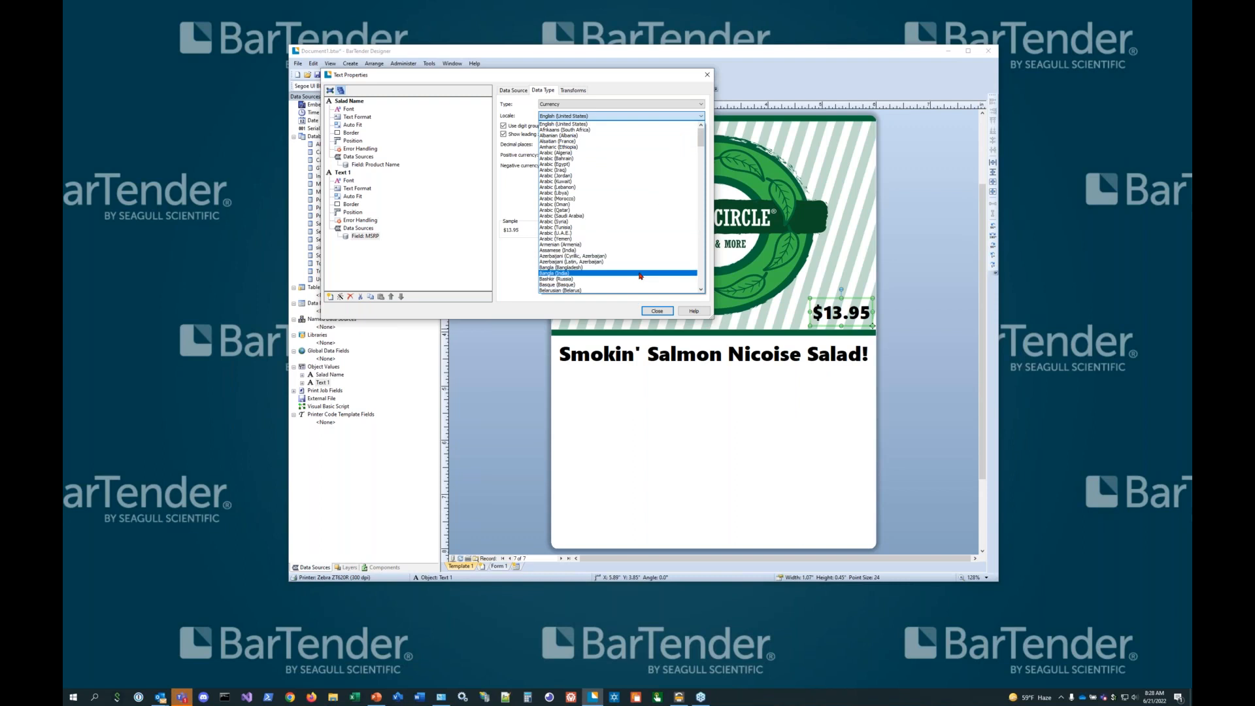
scroll(647, 275, down, 8)
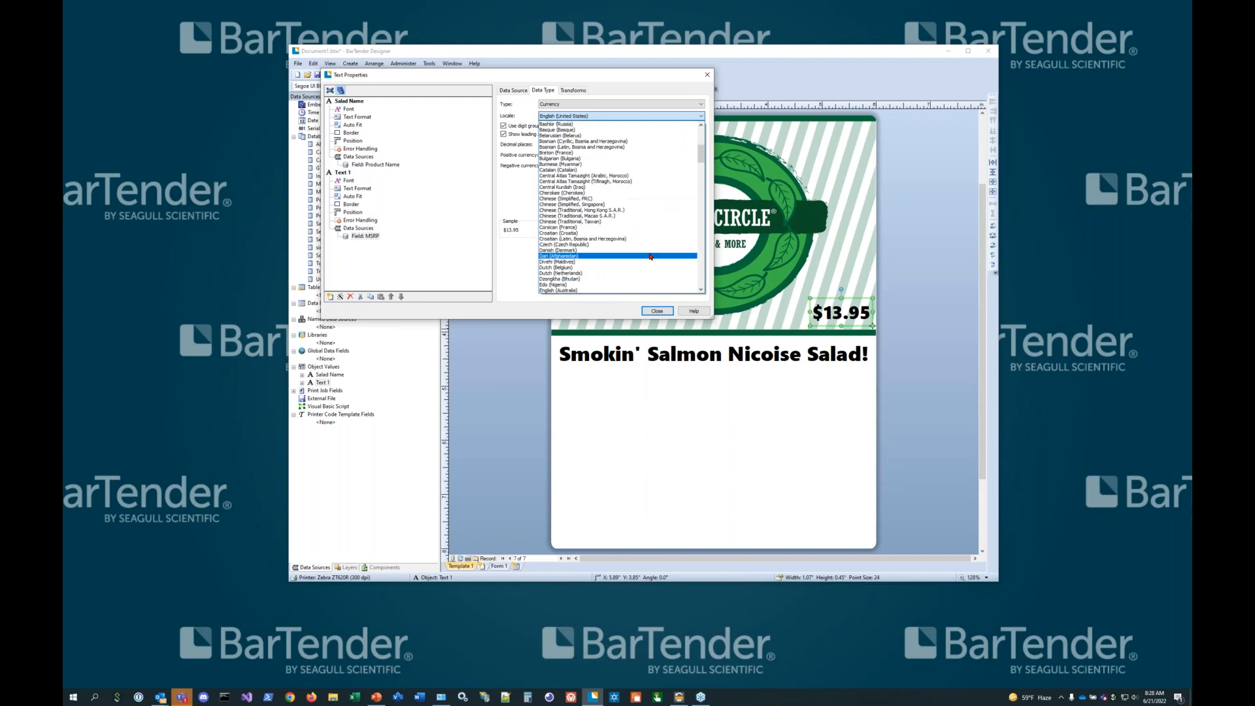
scroll(643, 213, down, 3)
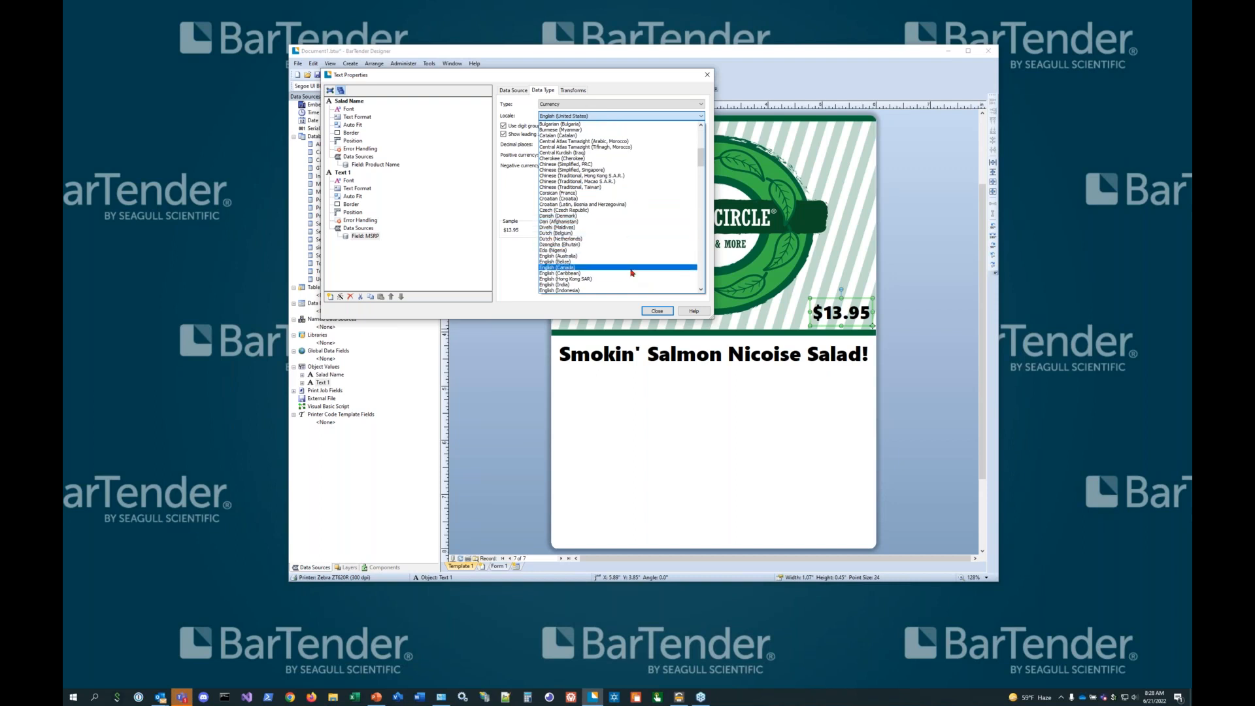
click(632, 267)
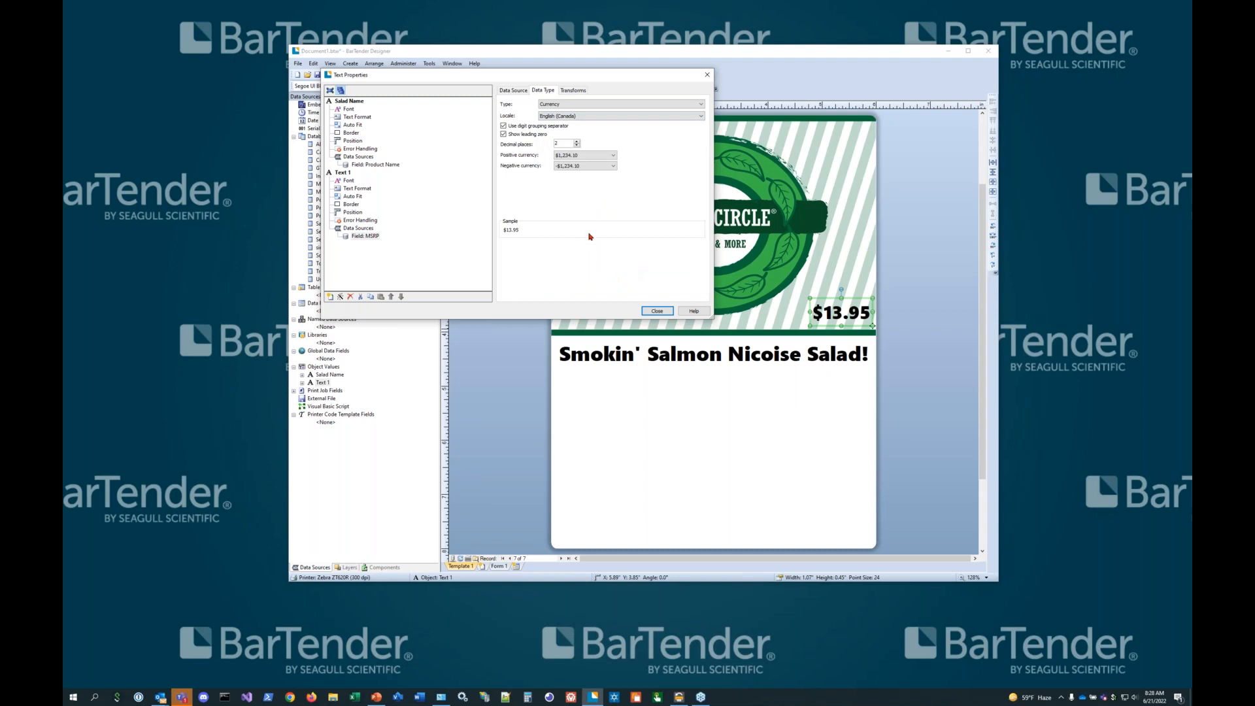
click(699, 116)
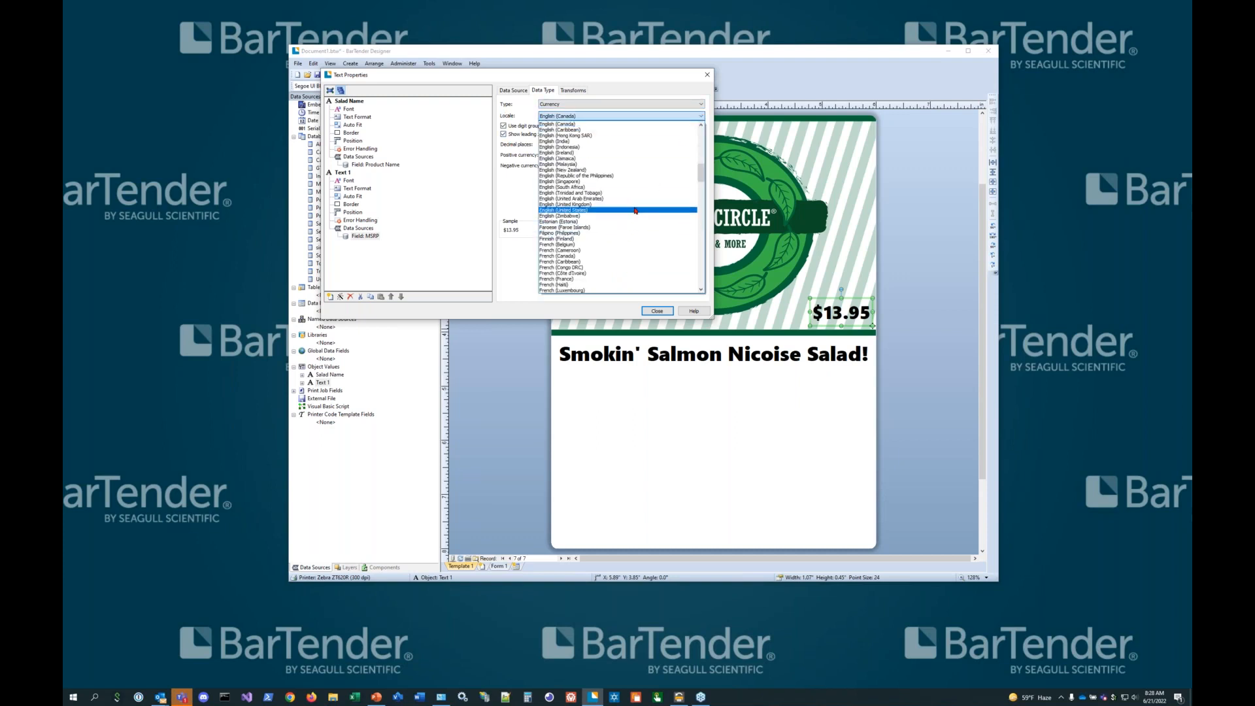
click(598, 257)
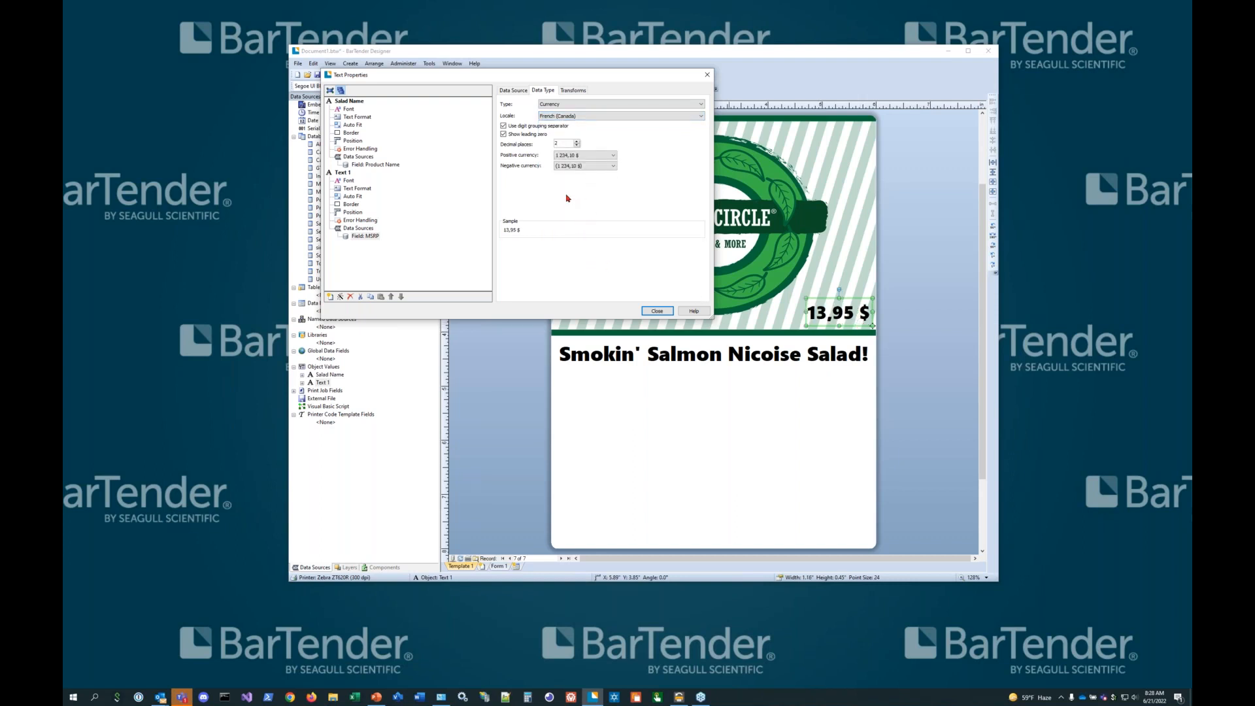
click(694, 115)
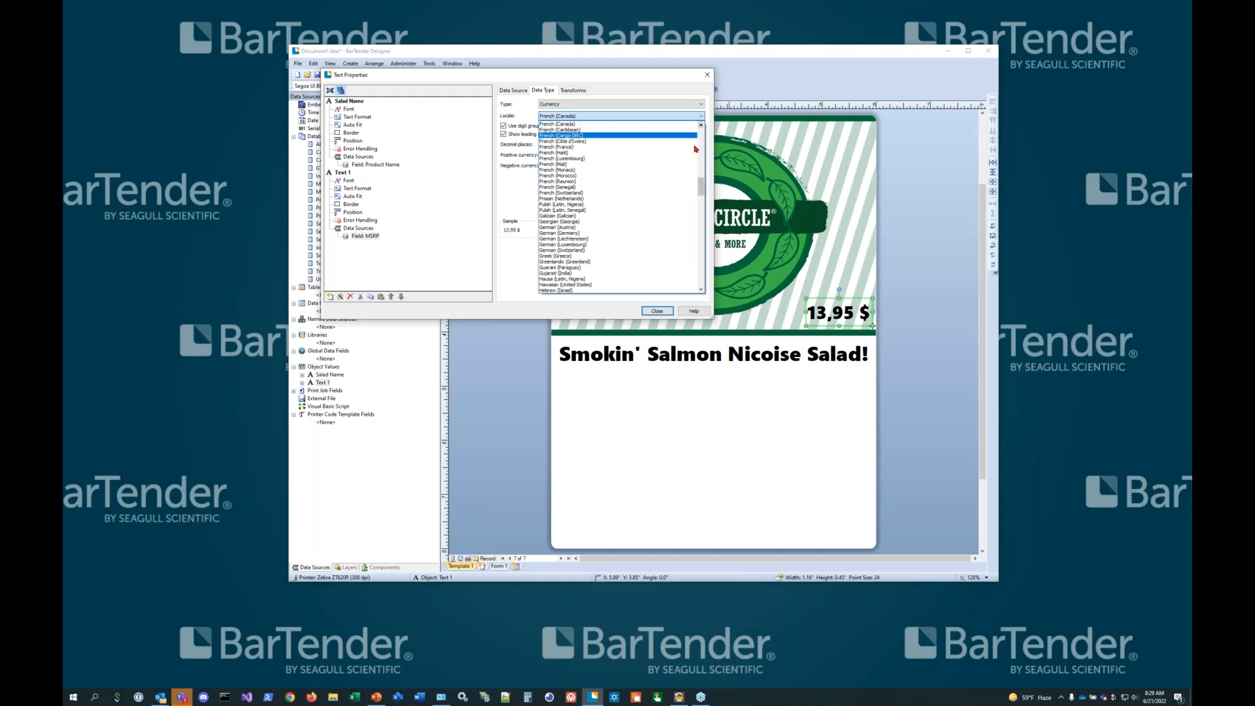
scroll(696, 149, up, 20)
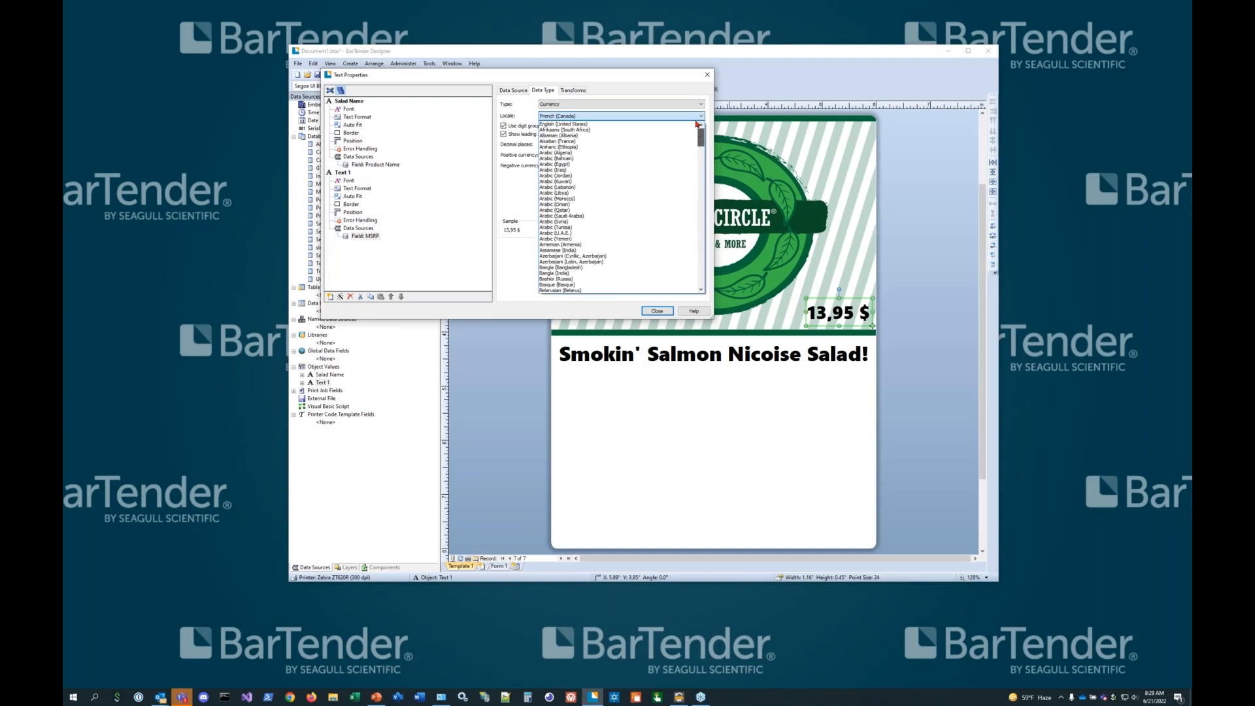
click(576, 124)
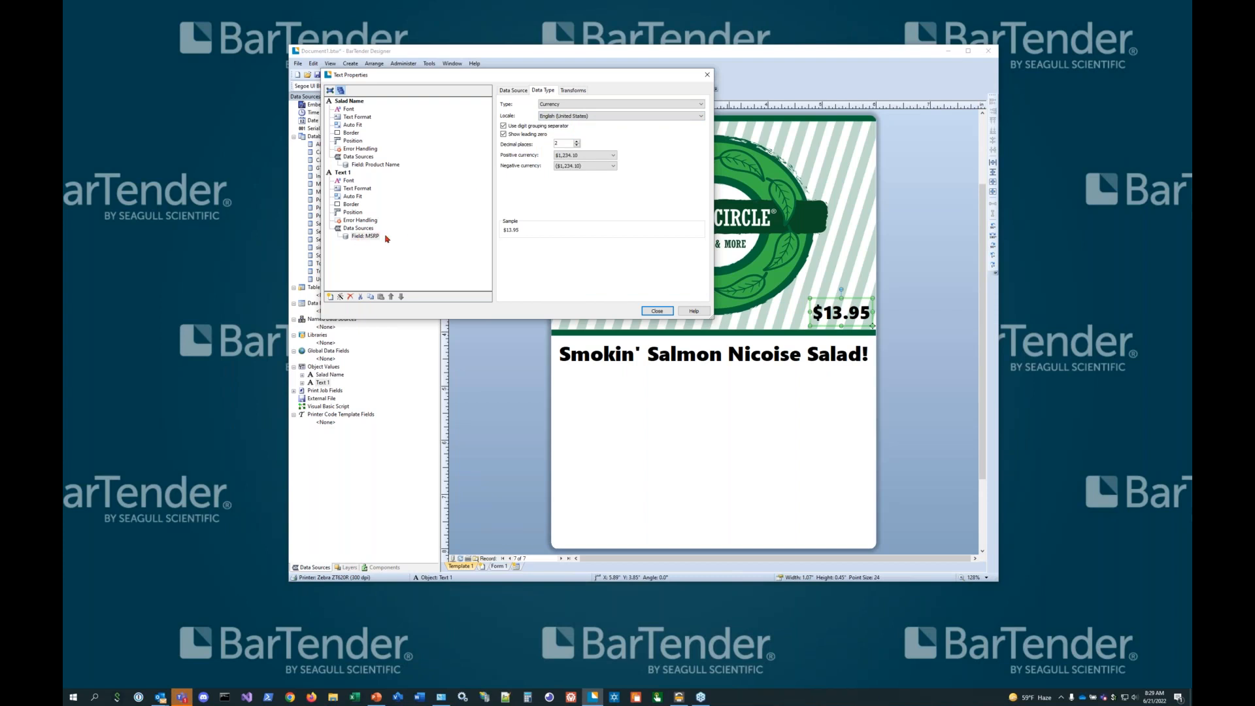
Turn off the leading zero in the MSRP currency format and rename the text object to Price
click(581, 167)
click(503, 134)
click(341, 172)
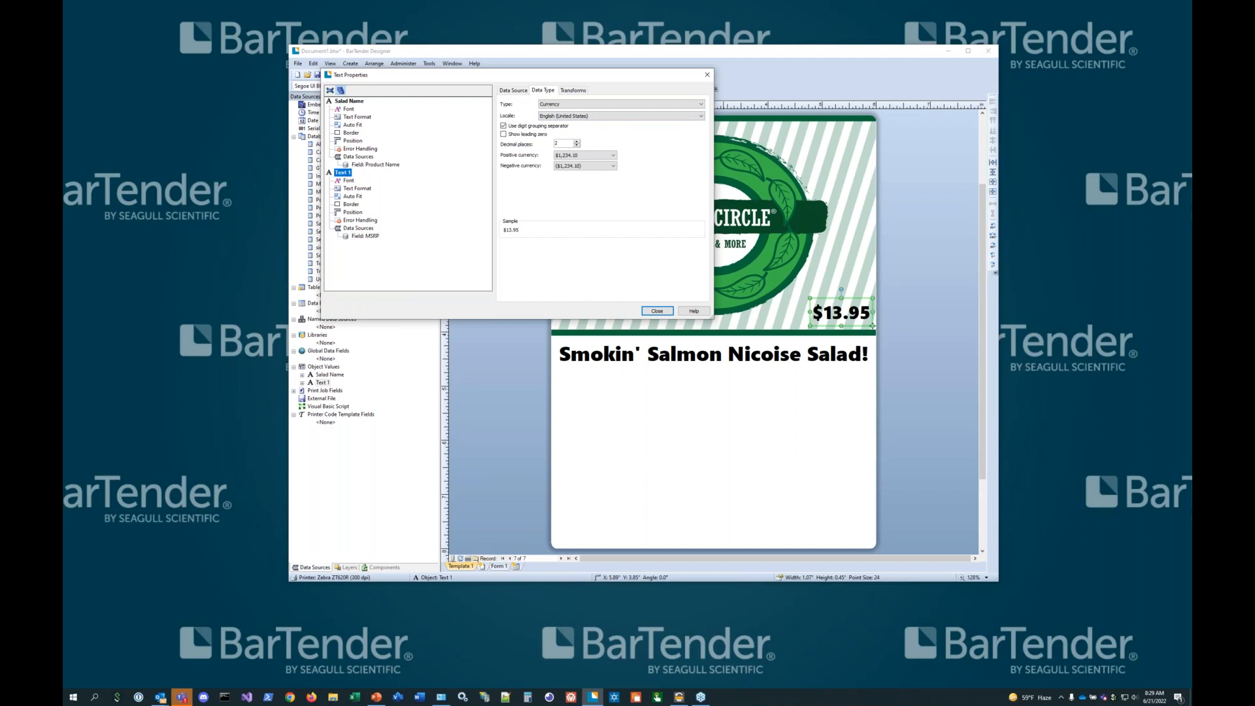
triple_click(570, 92)
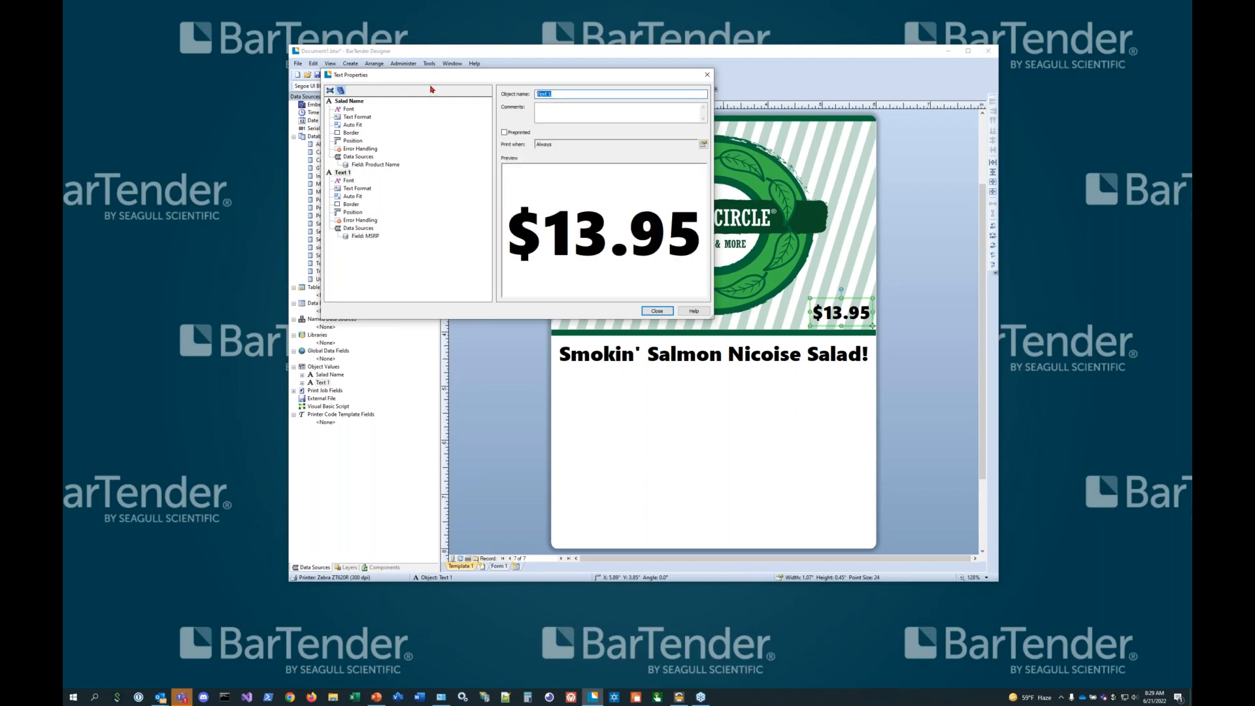
text(Price)
click(349, 181)
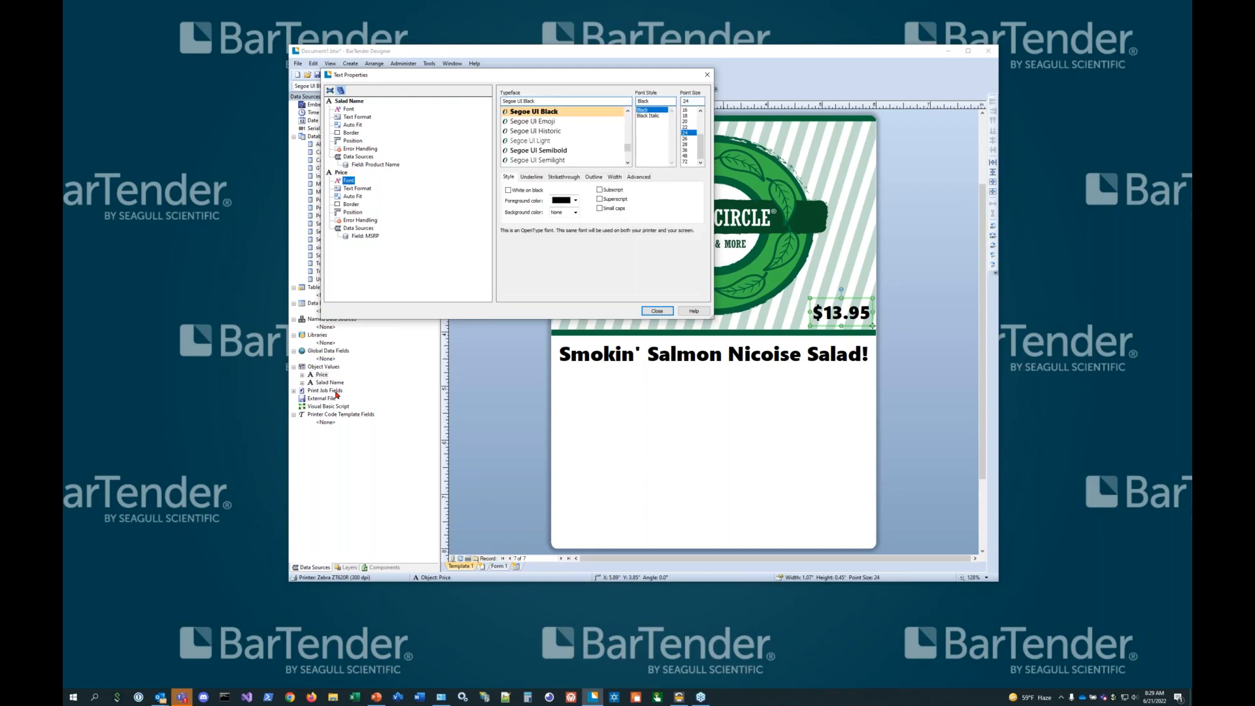
click(657, 311)
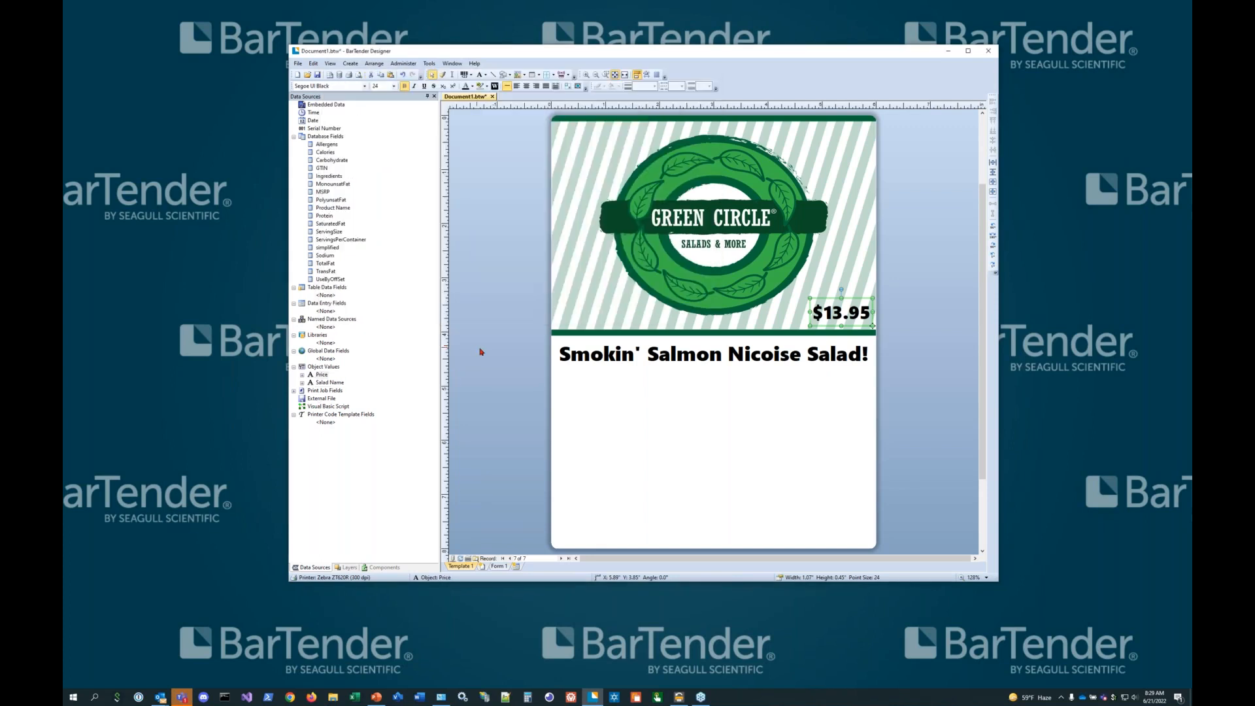
click(505, 396)
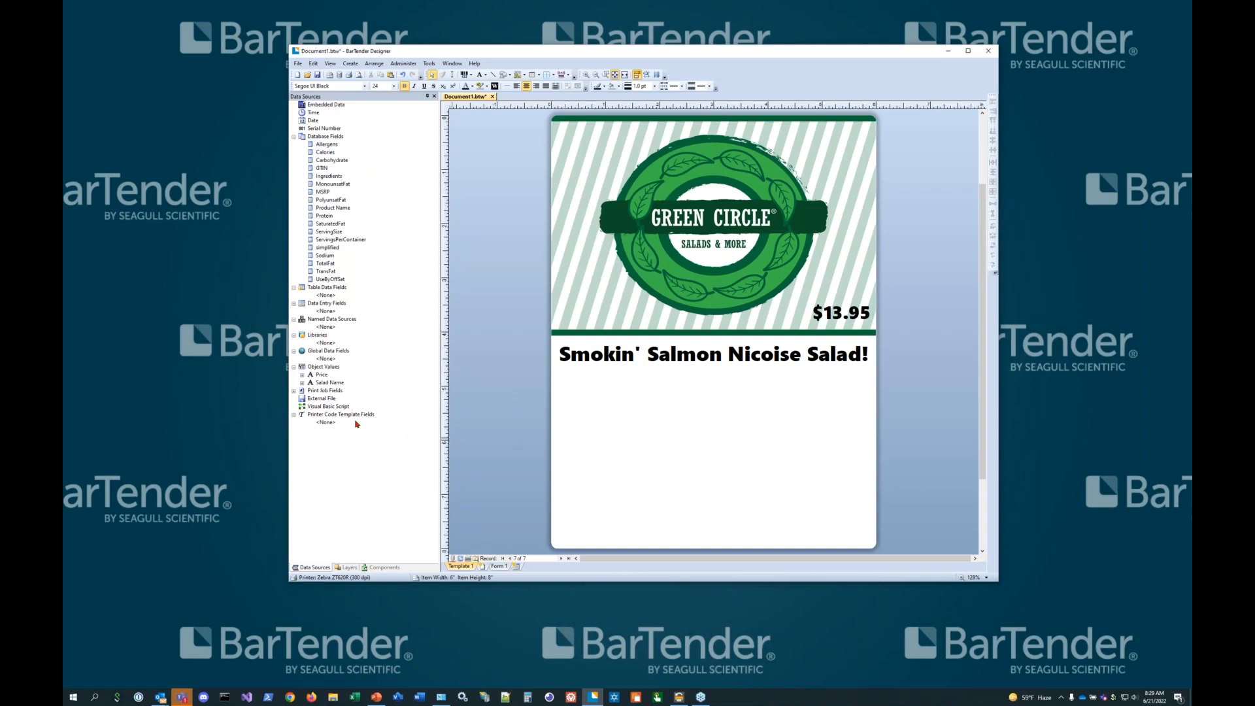
View the Salad Name object's properties by opening it from the object values list, and close them
double_click(324, 383)
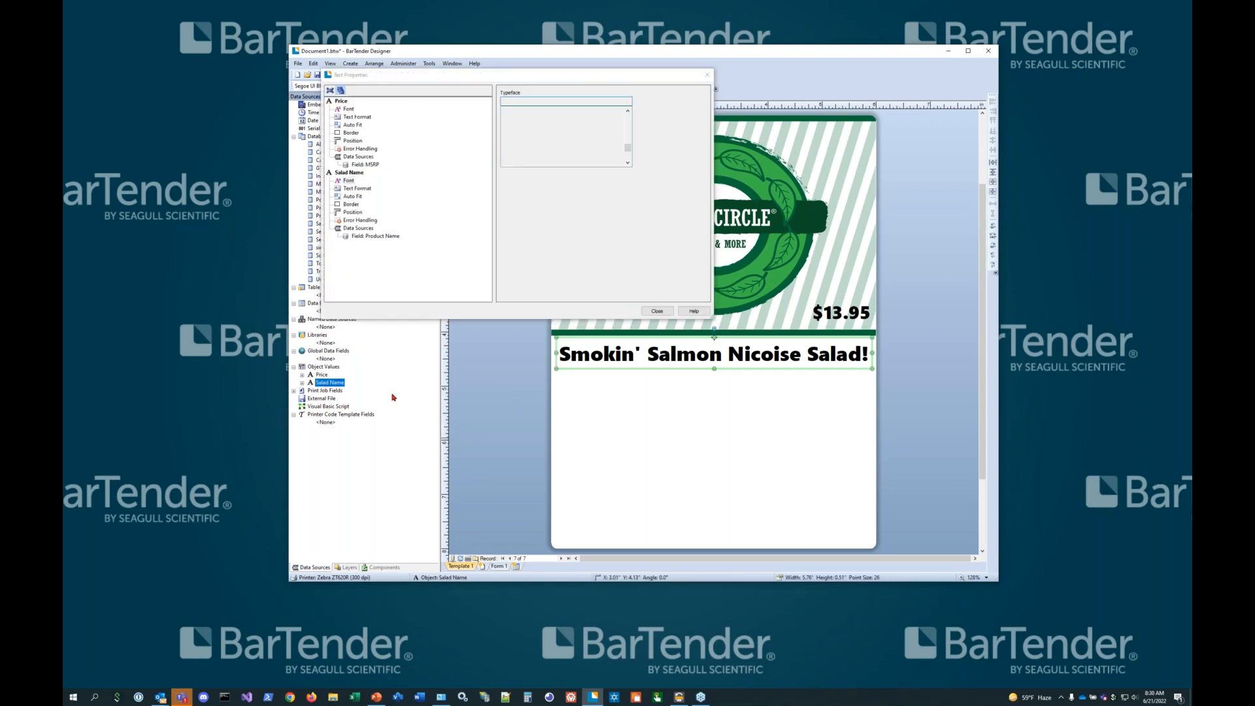
click(657, 311)
click(518, 405)
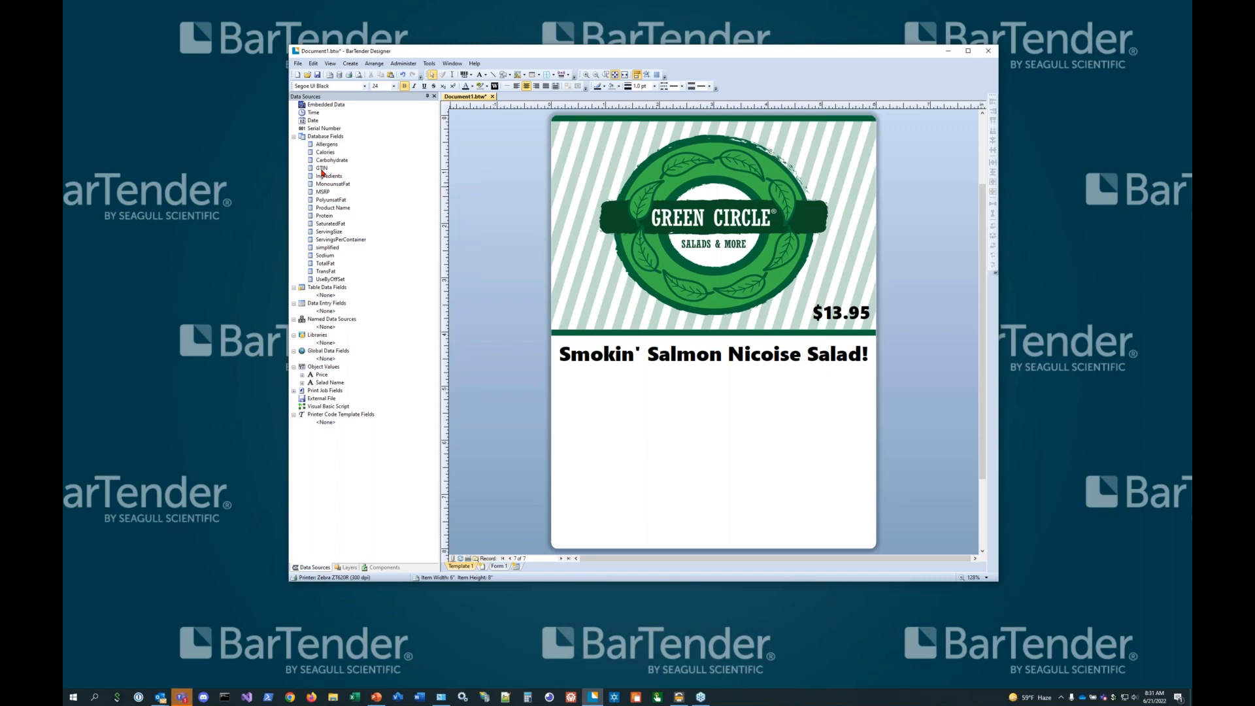
Add the GTIN database field to the label as text and place it just below the salad name
drag(322, 171, 714, 429)
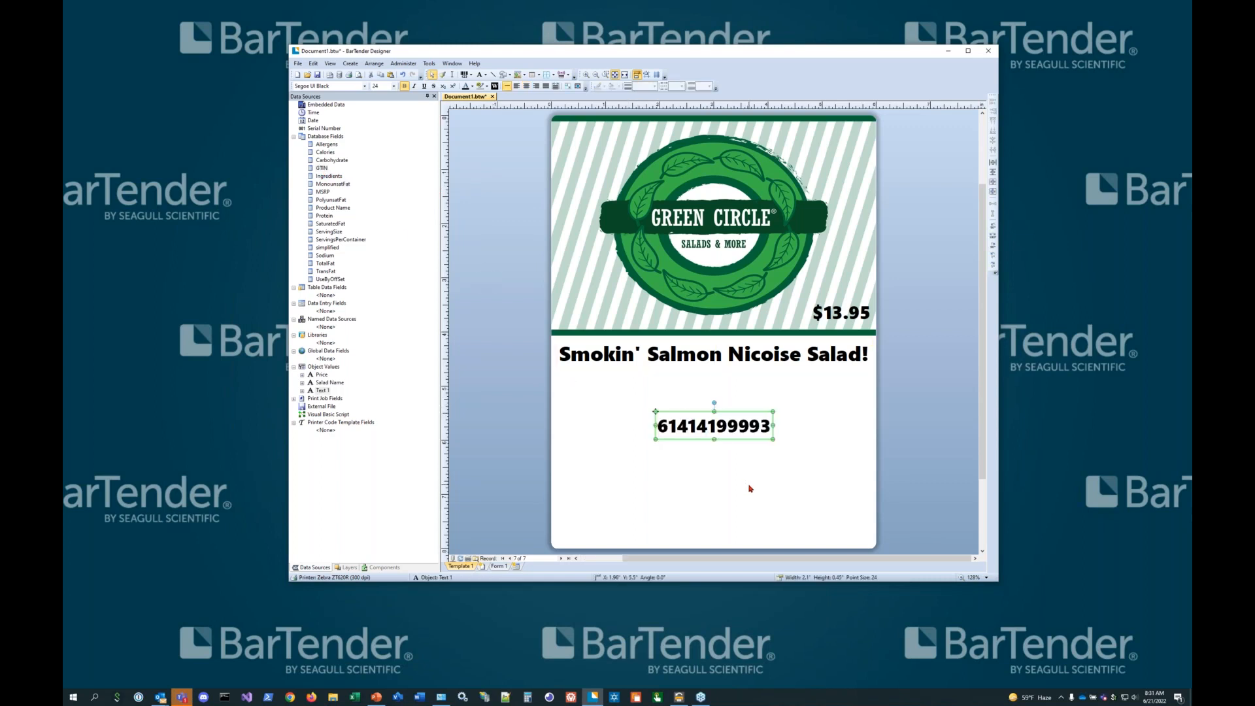
drag(730, 413, 724, 372)
click(711, 458)
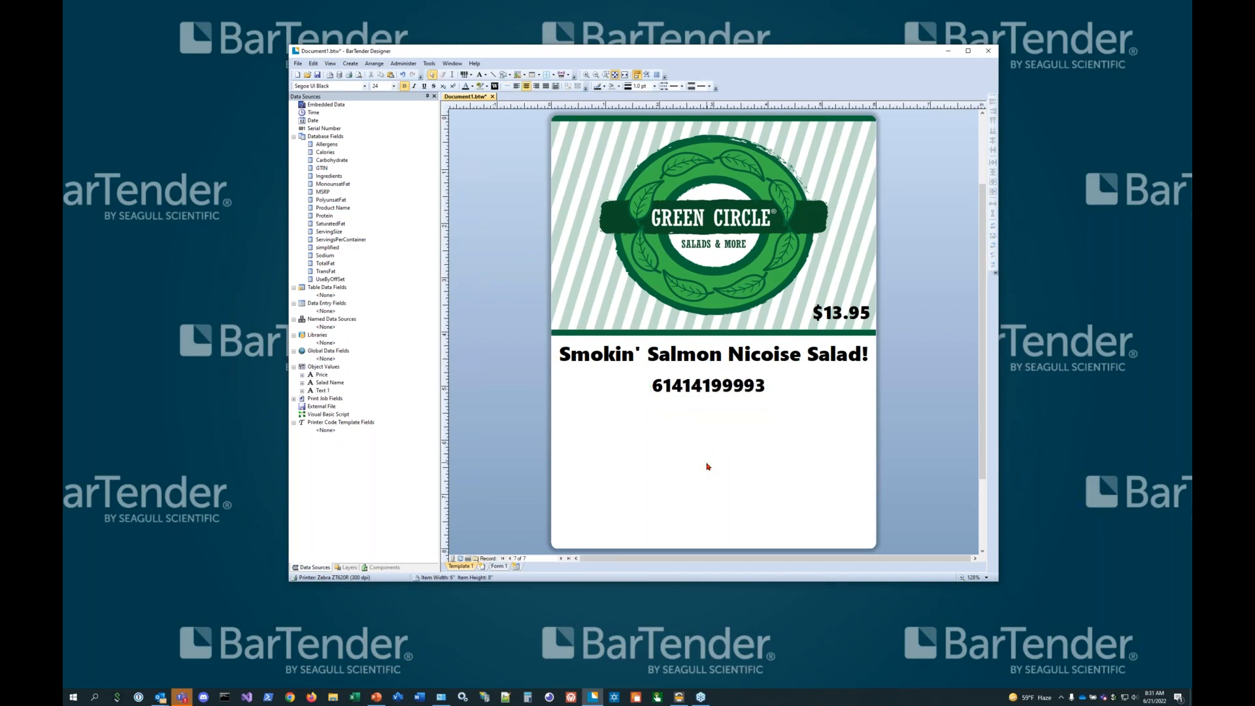
Examine the barcode selection categories, including the smallest GS1 pharmaceutical barcodes, without choosing one
click(470, 75)
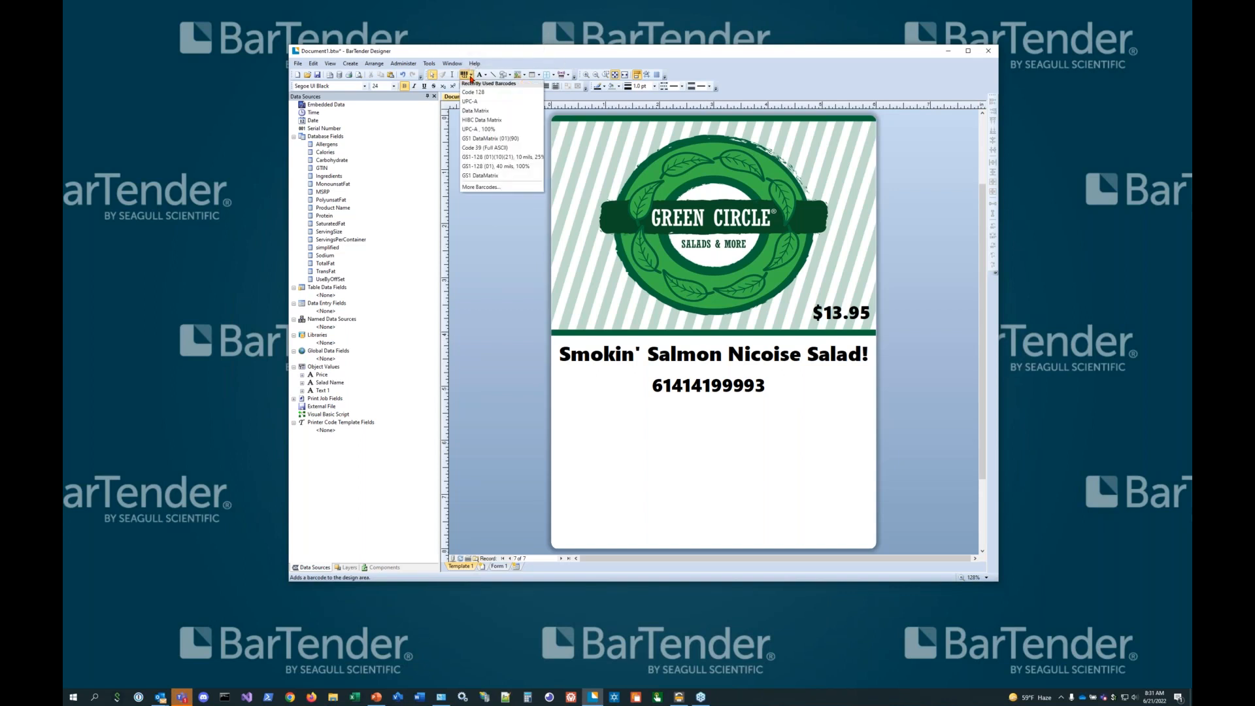
click(501, 188)
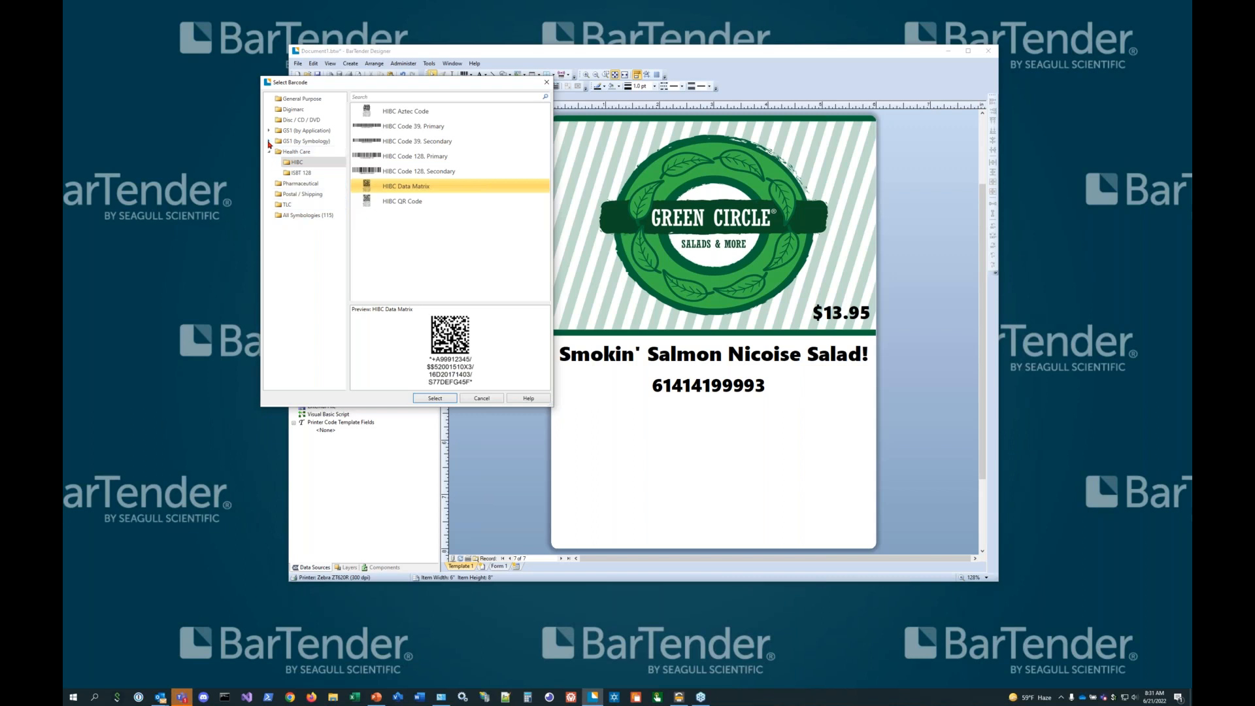
click(268, 132)
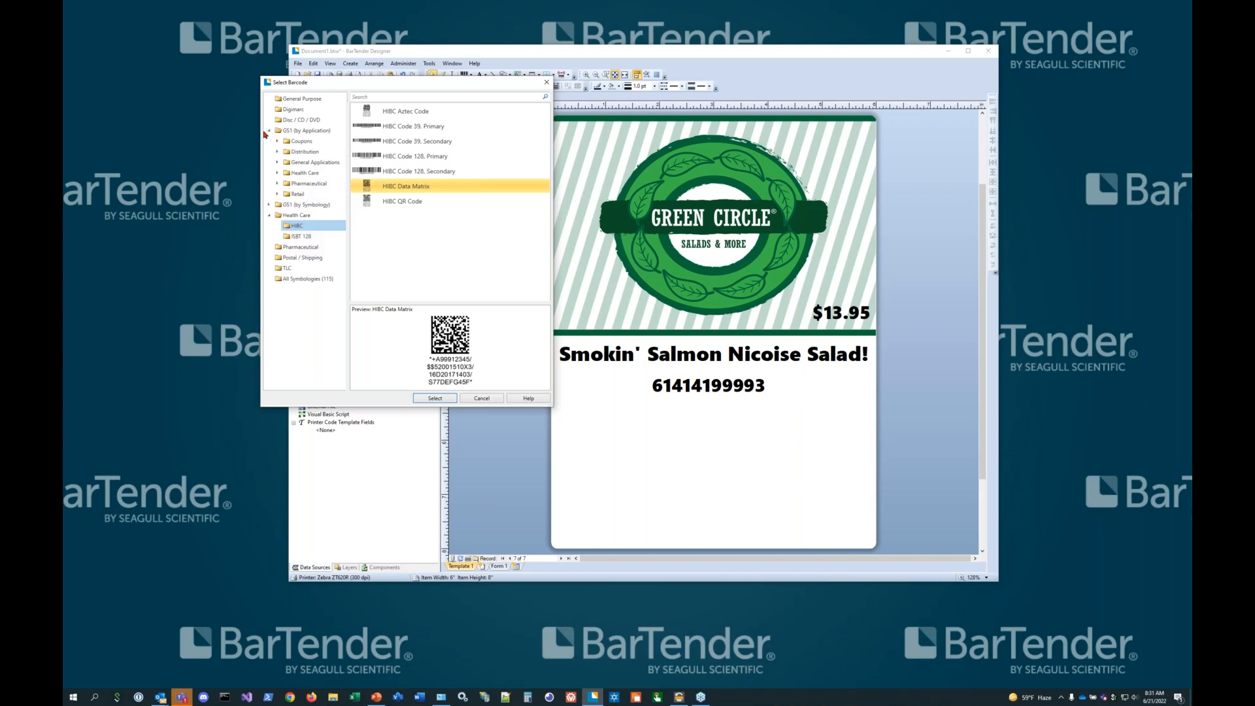
click(277, 184)
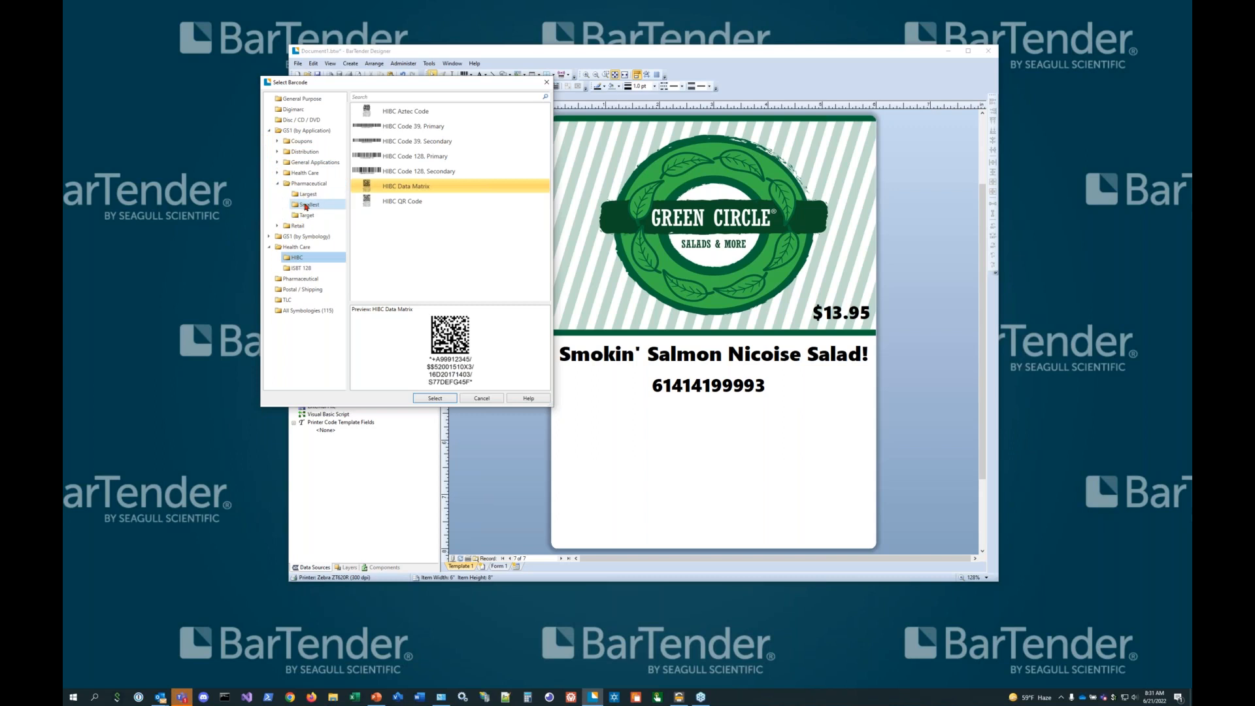
click(307, 205)
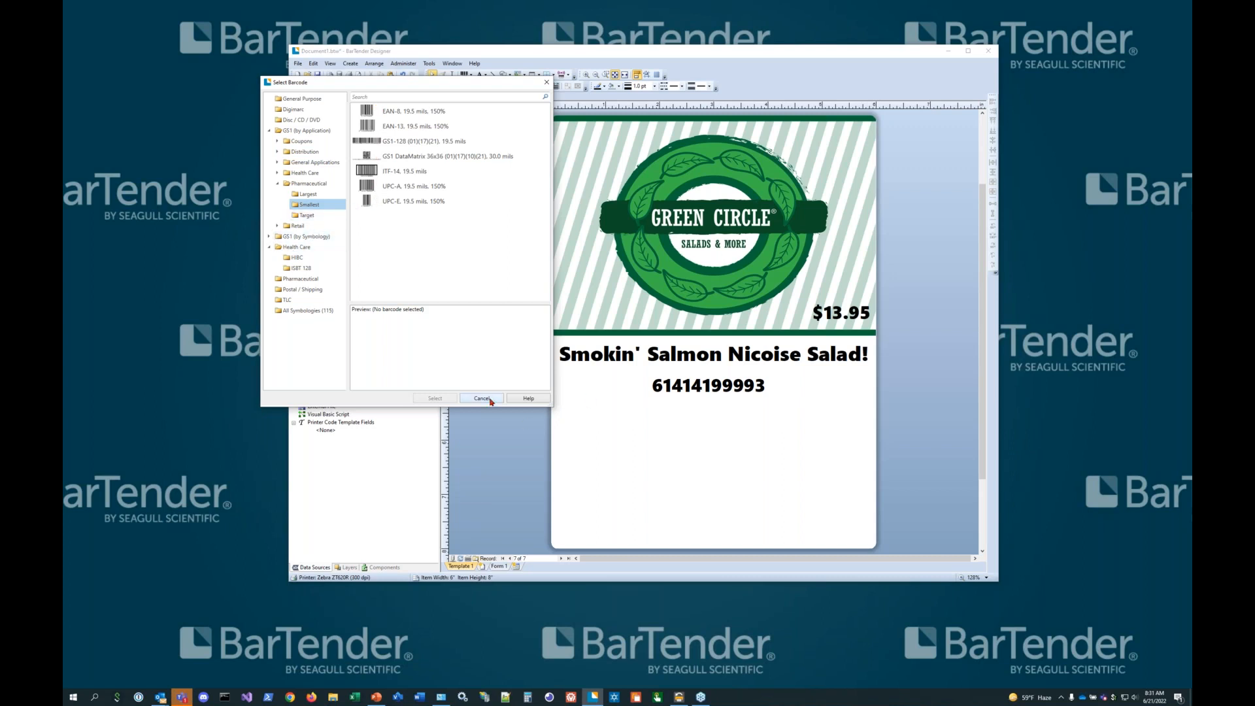
click(270, 131)
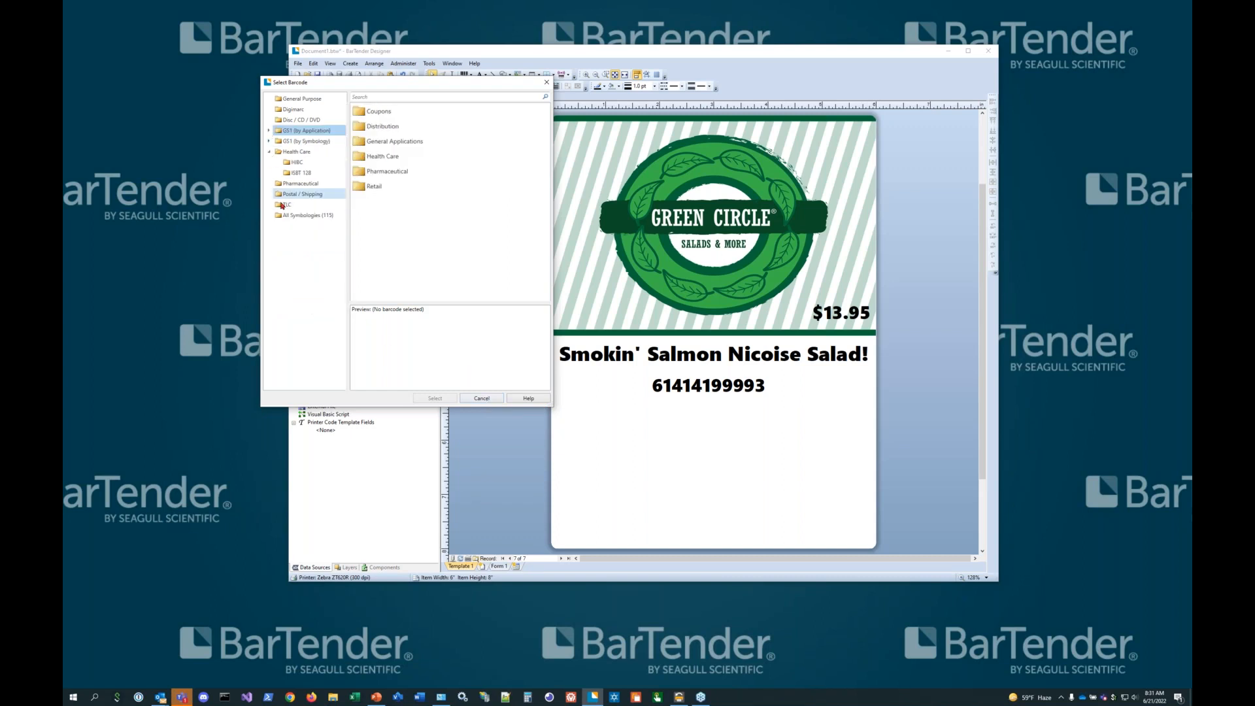
click(268, 152)
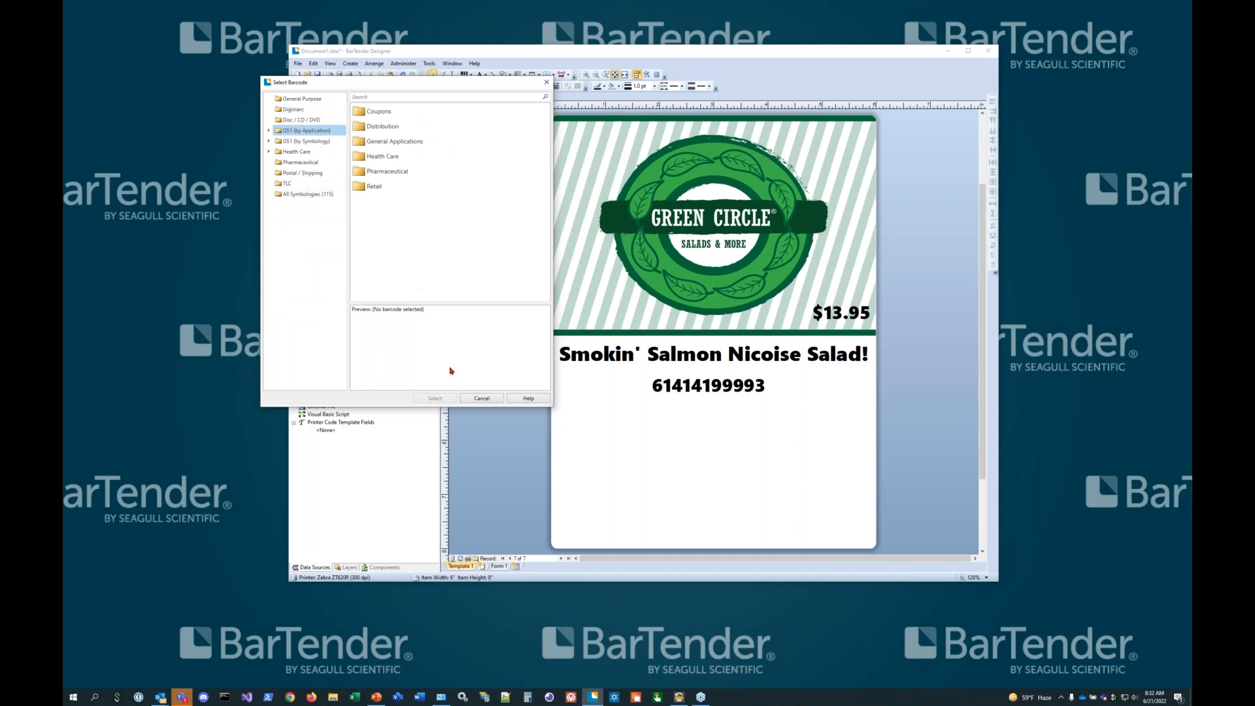
click(481, 398)
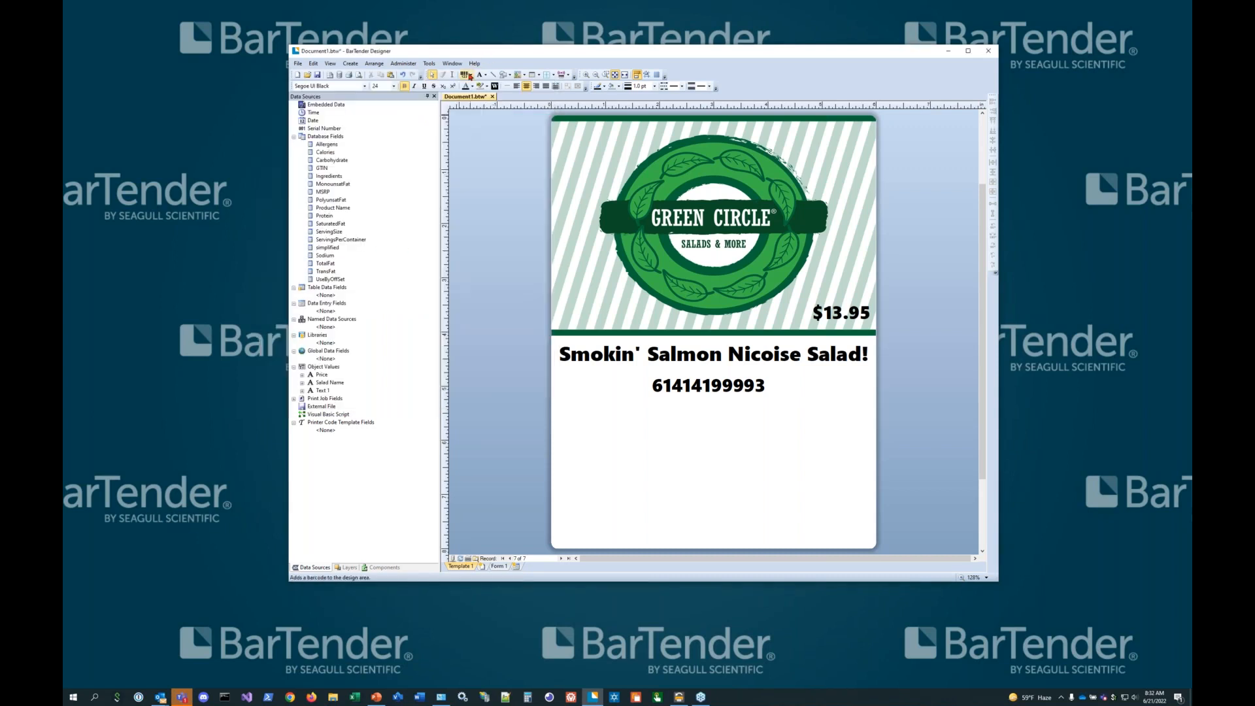
Add a UPC-A barcode about 1.25 in wide and place it near the label's lower-right corner
click(471, 75)
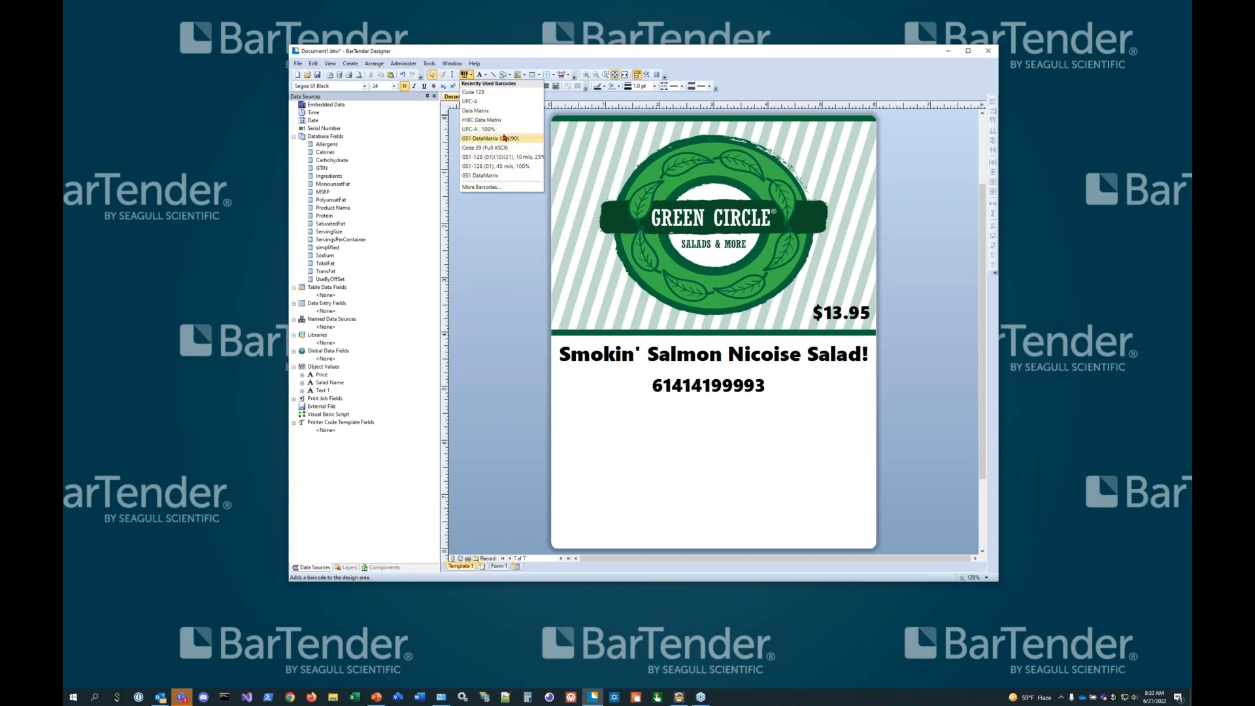
click(488, 104)
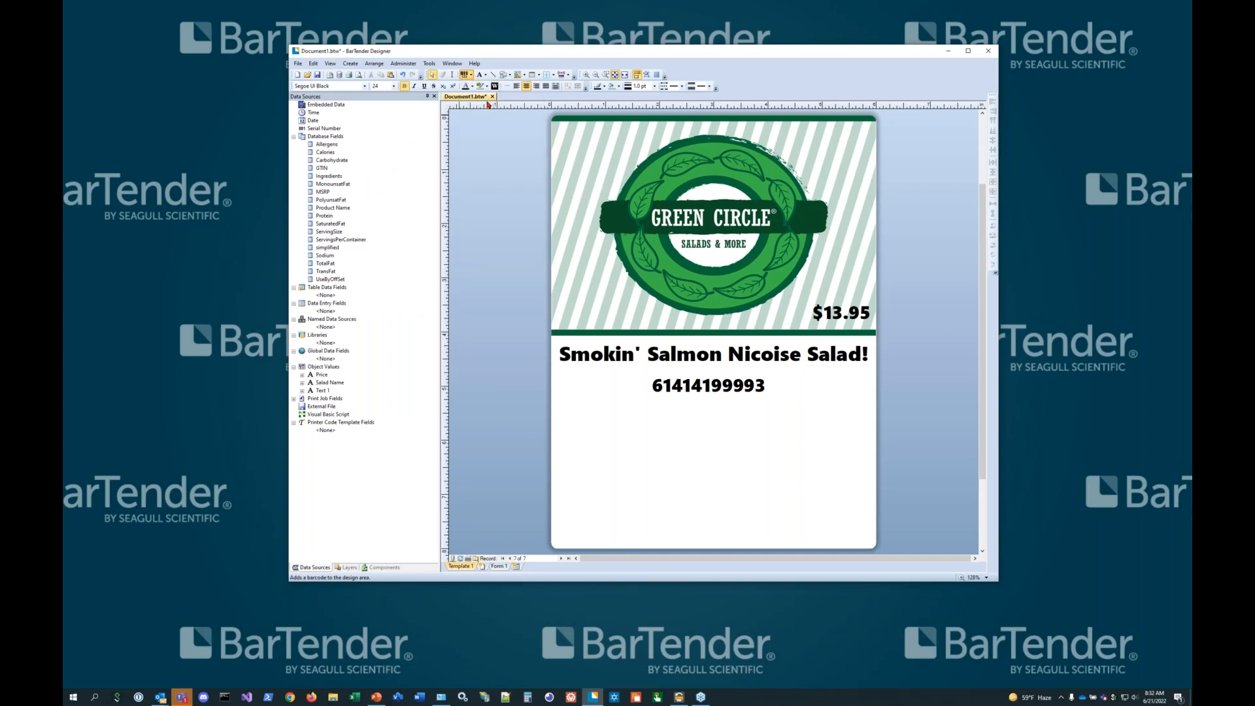
click(802, 463)
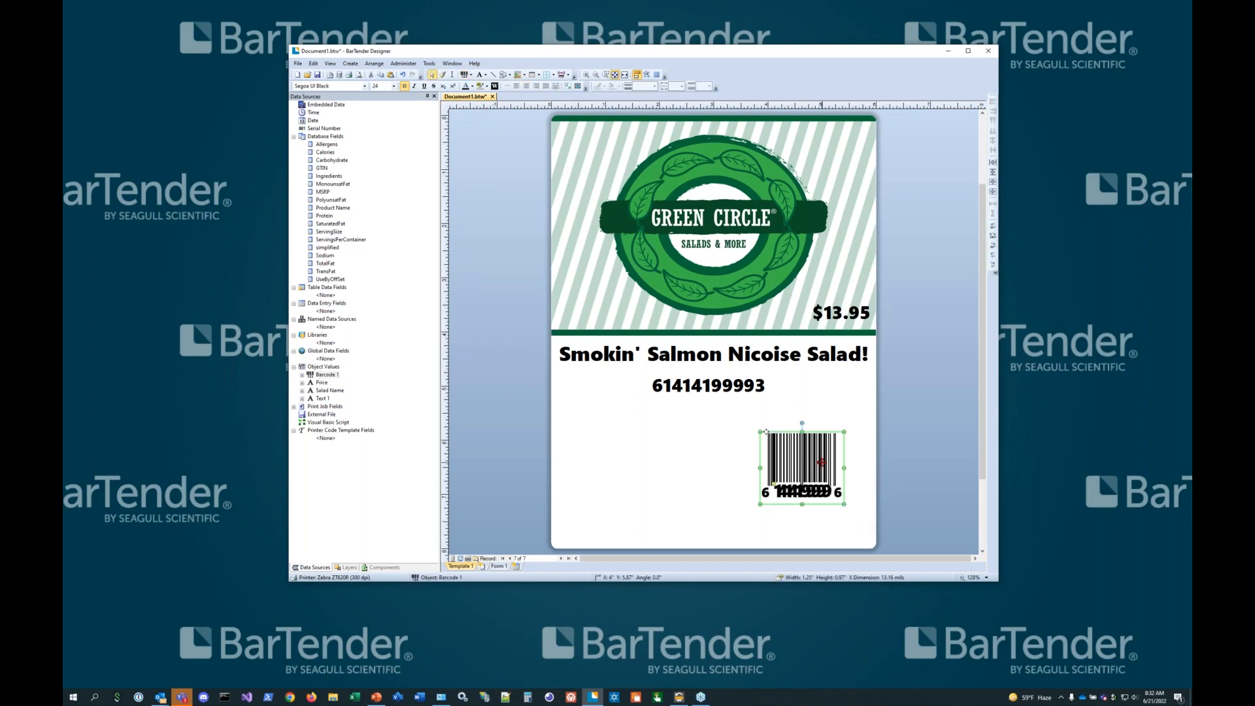
drag(815, 450, 834, 482)
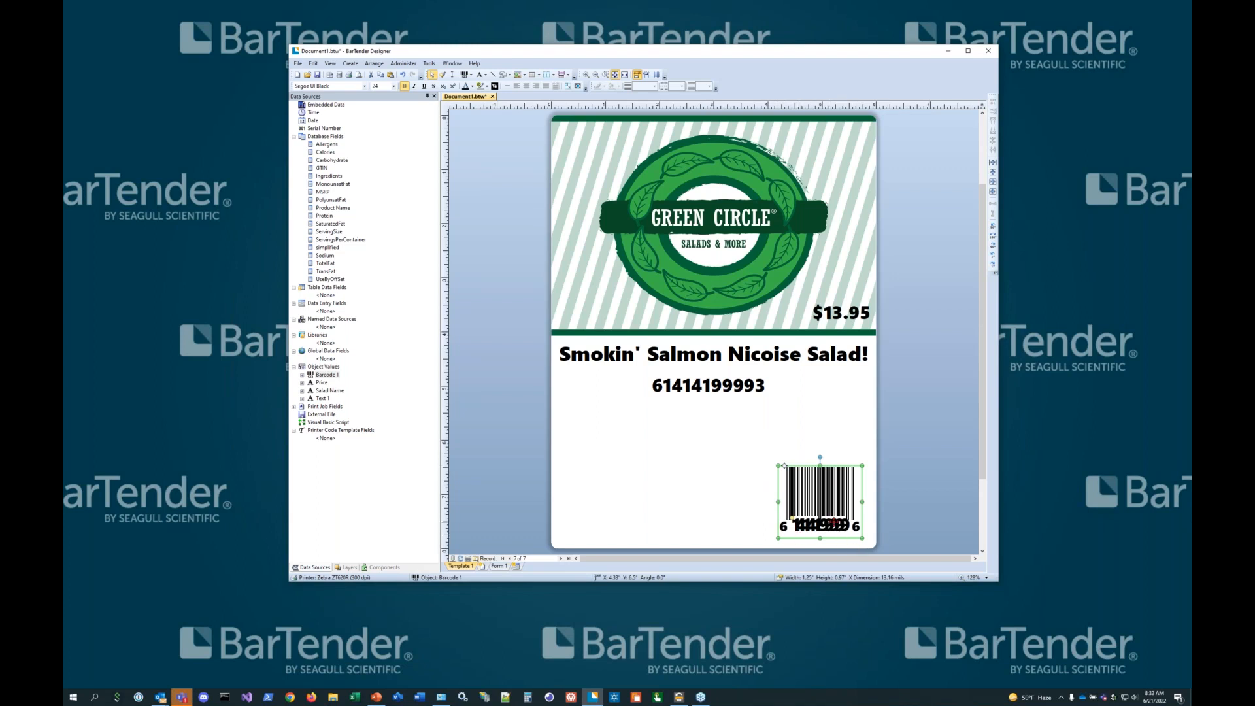
Set the UPC-A barcode's human-readable font to Arial at 10 points
double_click(777, 484)
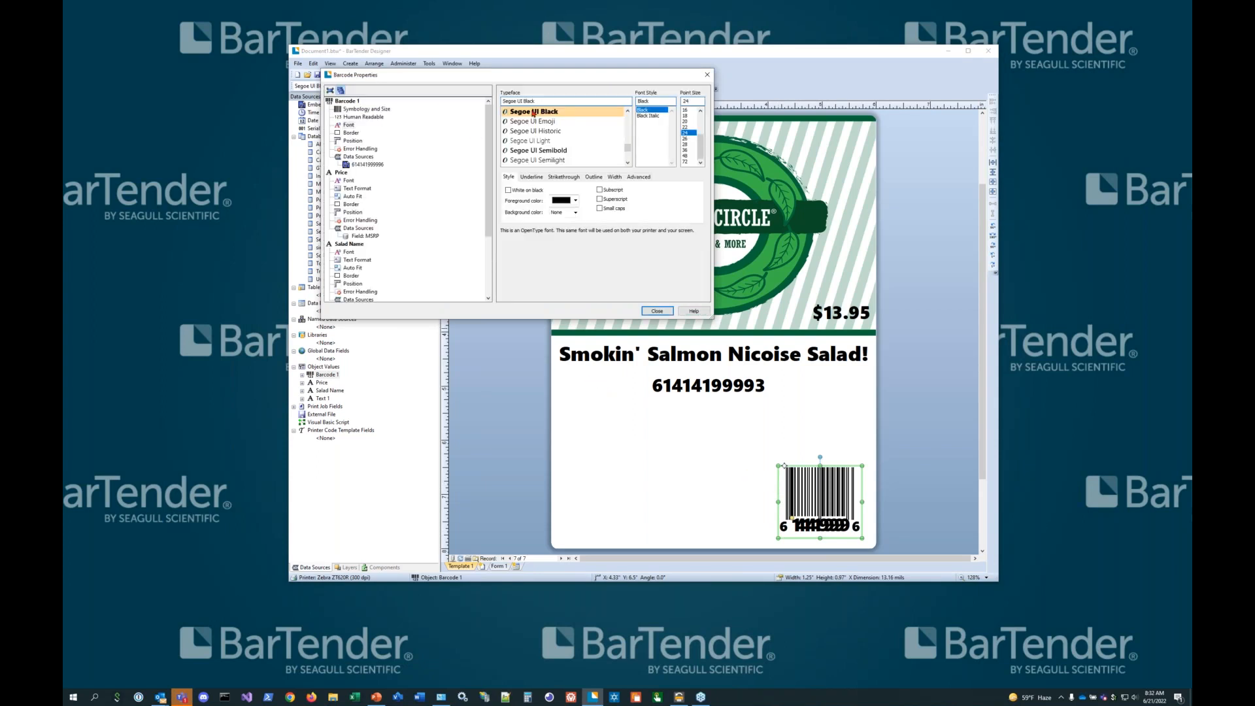
drag(628, 149, 630, 132)
scroll(594, 141, up, 10)
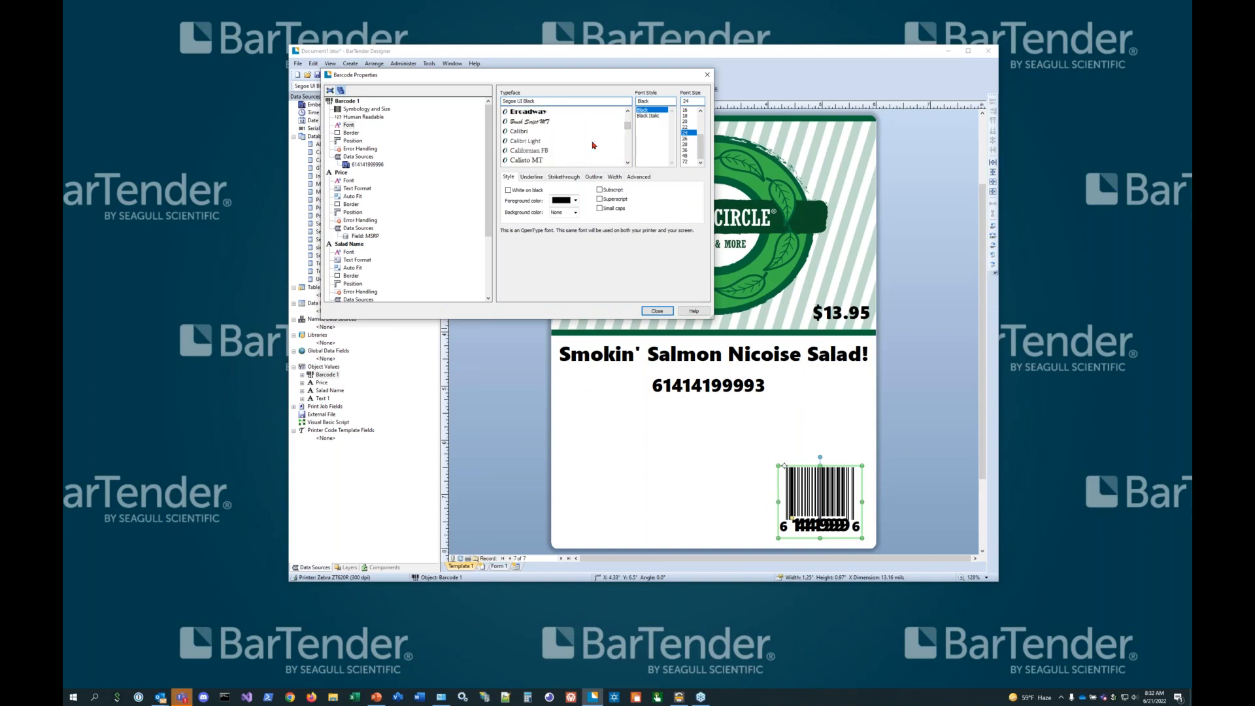
scroll(594, 140, up, 10)
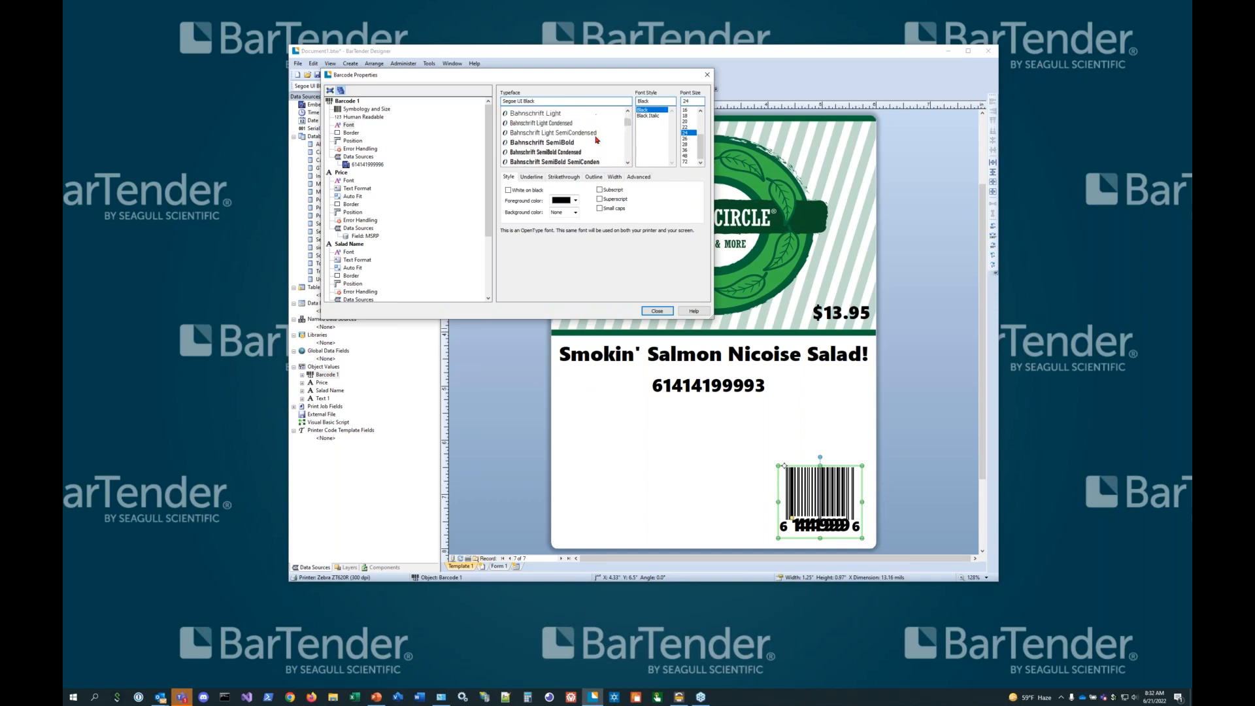
scroll(596, 139, down, 3)
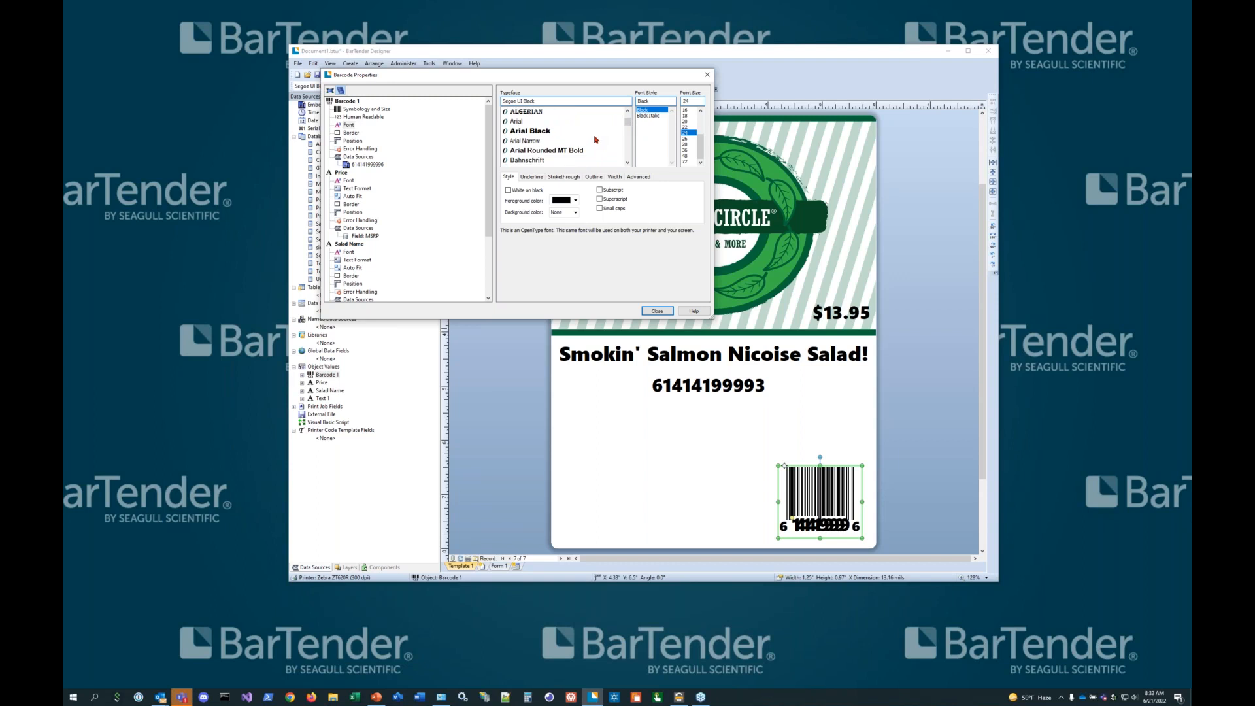
click(508, 122)
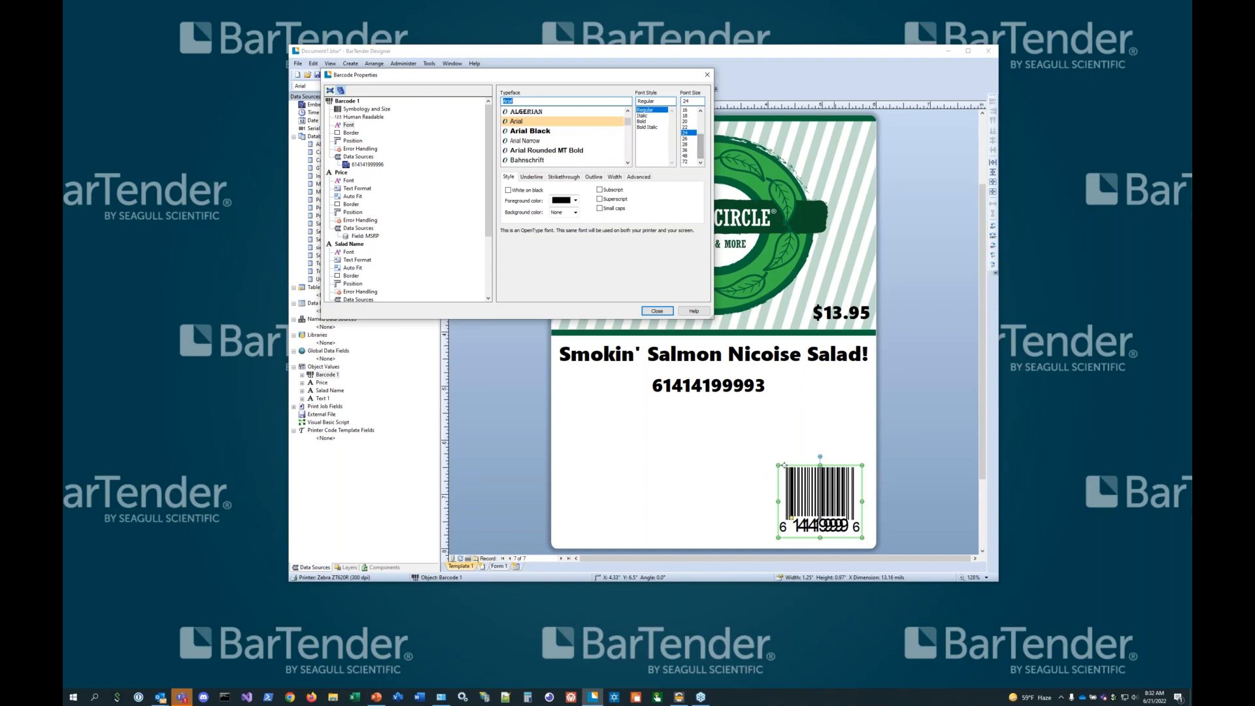
scroll(701, 140, up, 3)
click(689, 128)
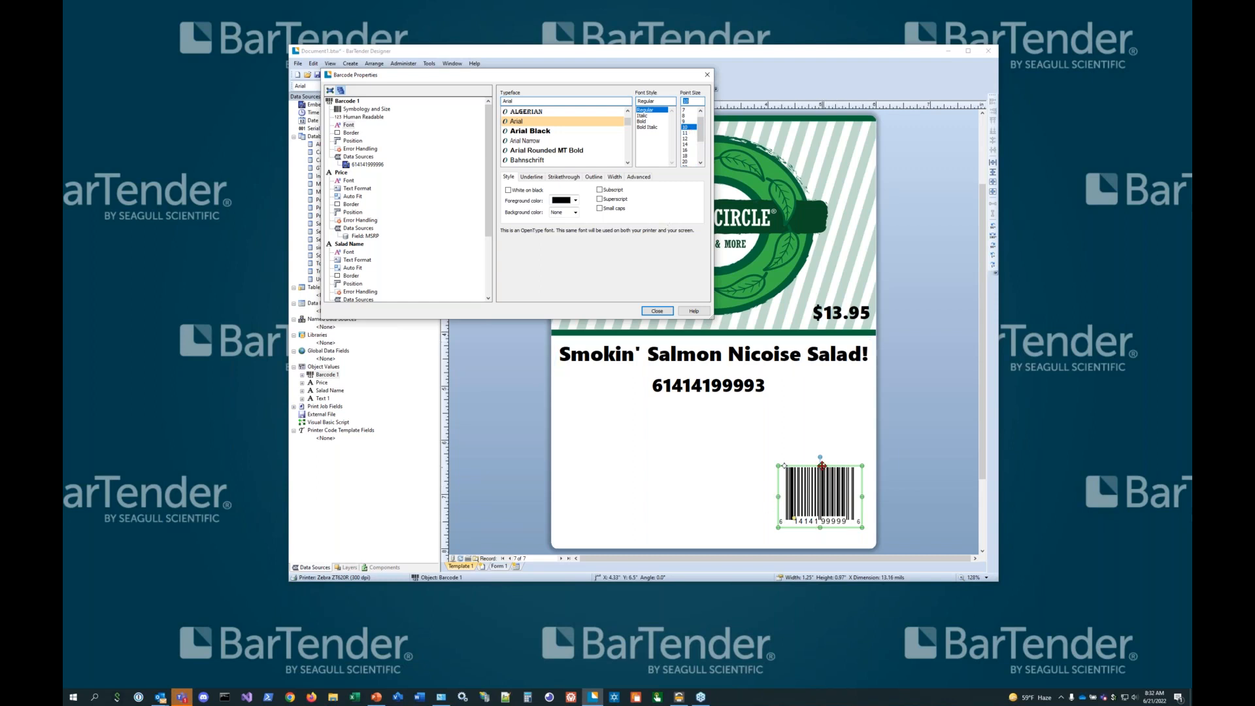
Move the barcode closer to the label's lower-right corner, about X 4.44 in and Y 6.75 in, and set its anchor to Bottom Right
click(819, 465)
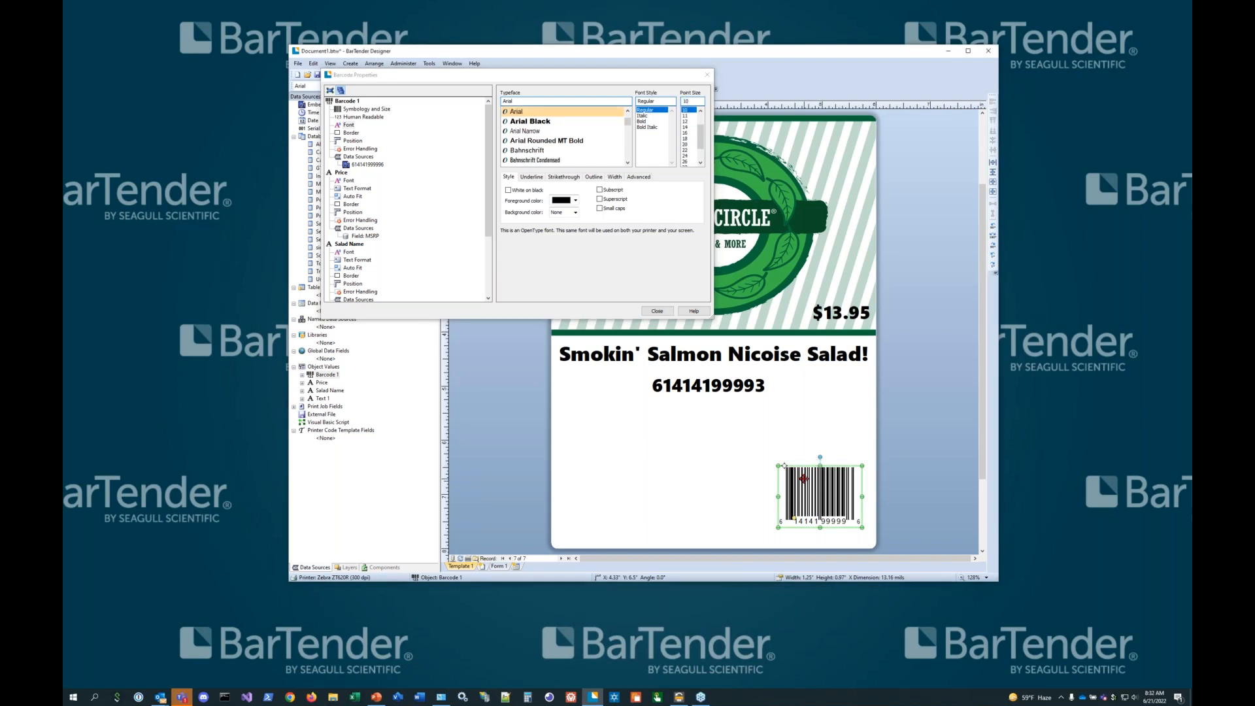
drag(804, 479, 796, 499)
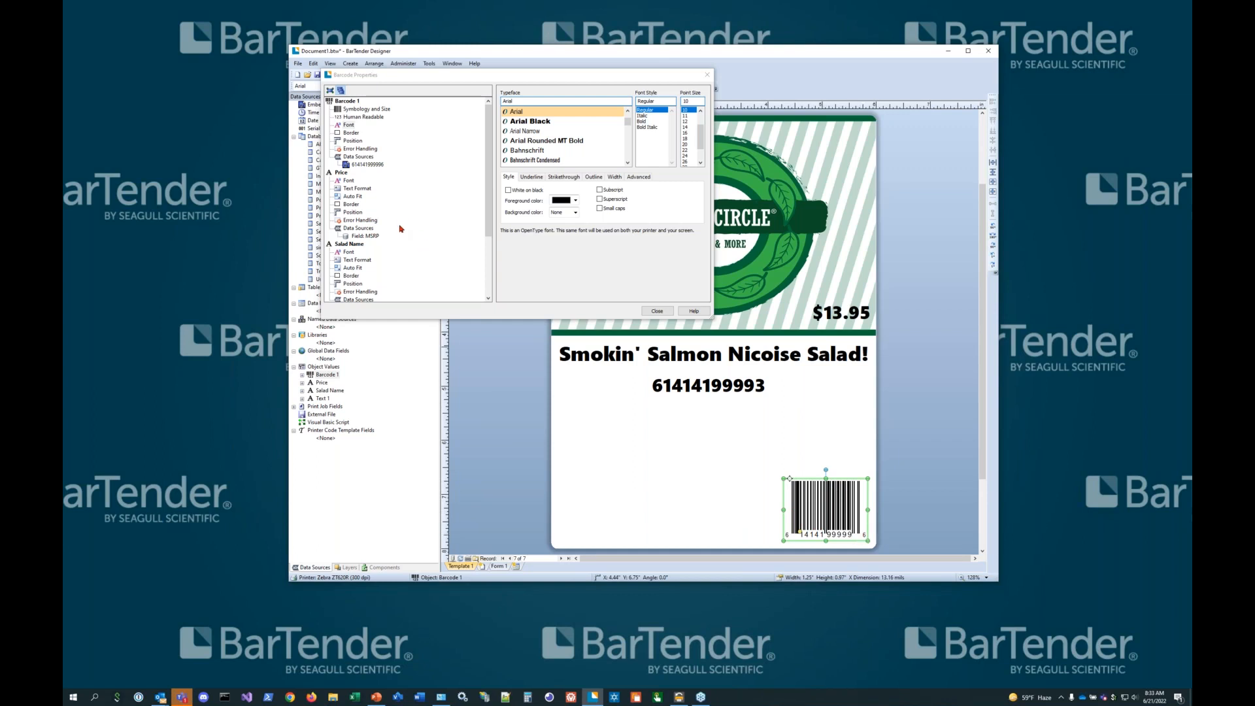
click(348, 144)
click(583, 101)
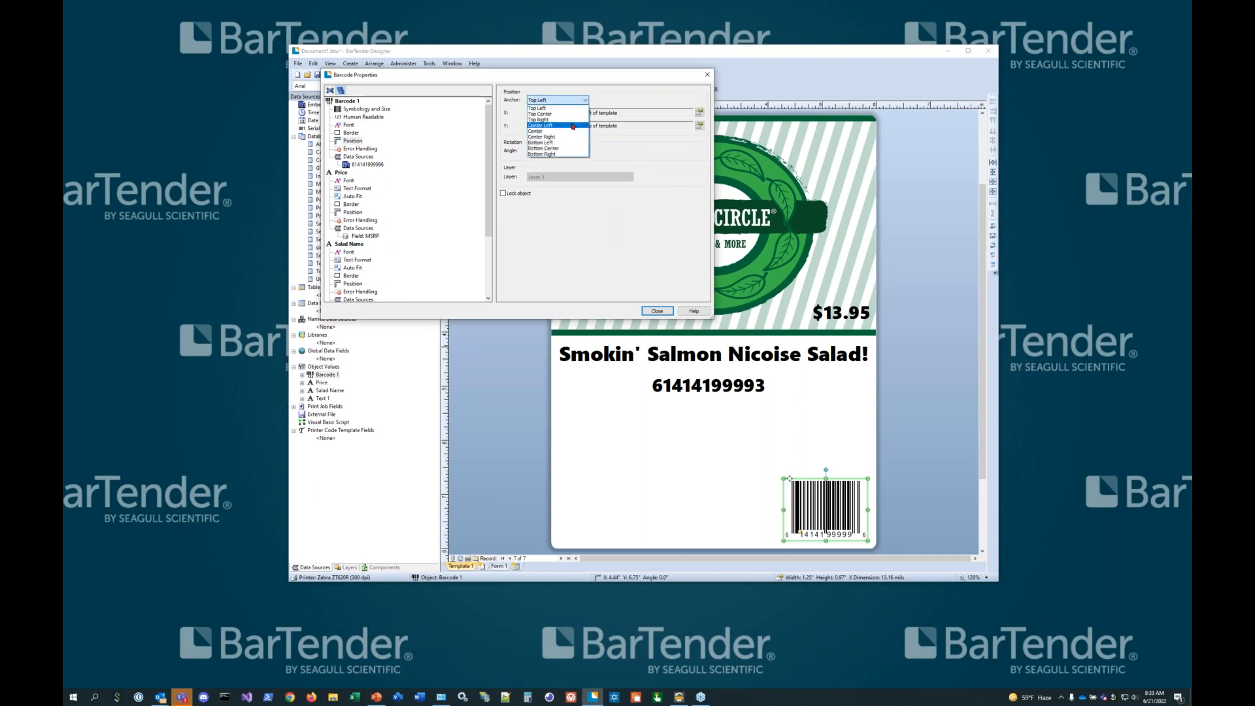
click(567, 155)
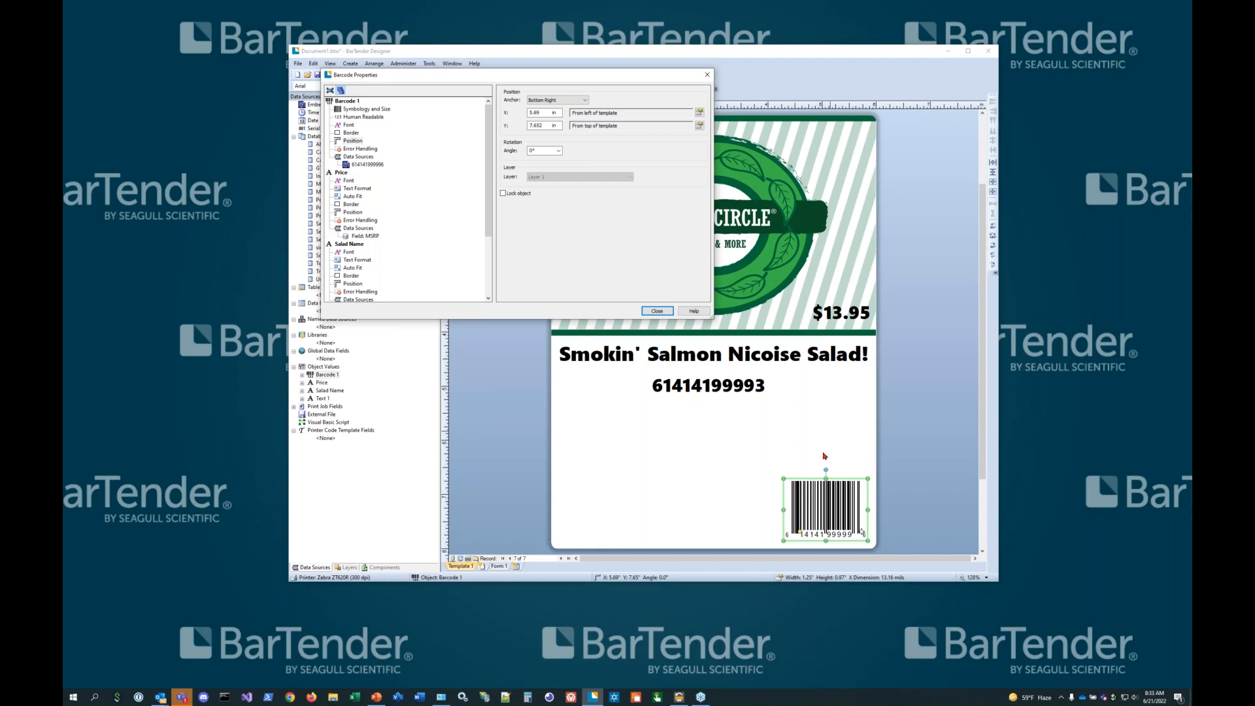
Shorten the barcode to about 0.52 in high, shift it right to about X 5.77 in, and close its properties
drag(825, 475, 826, 499)
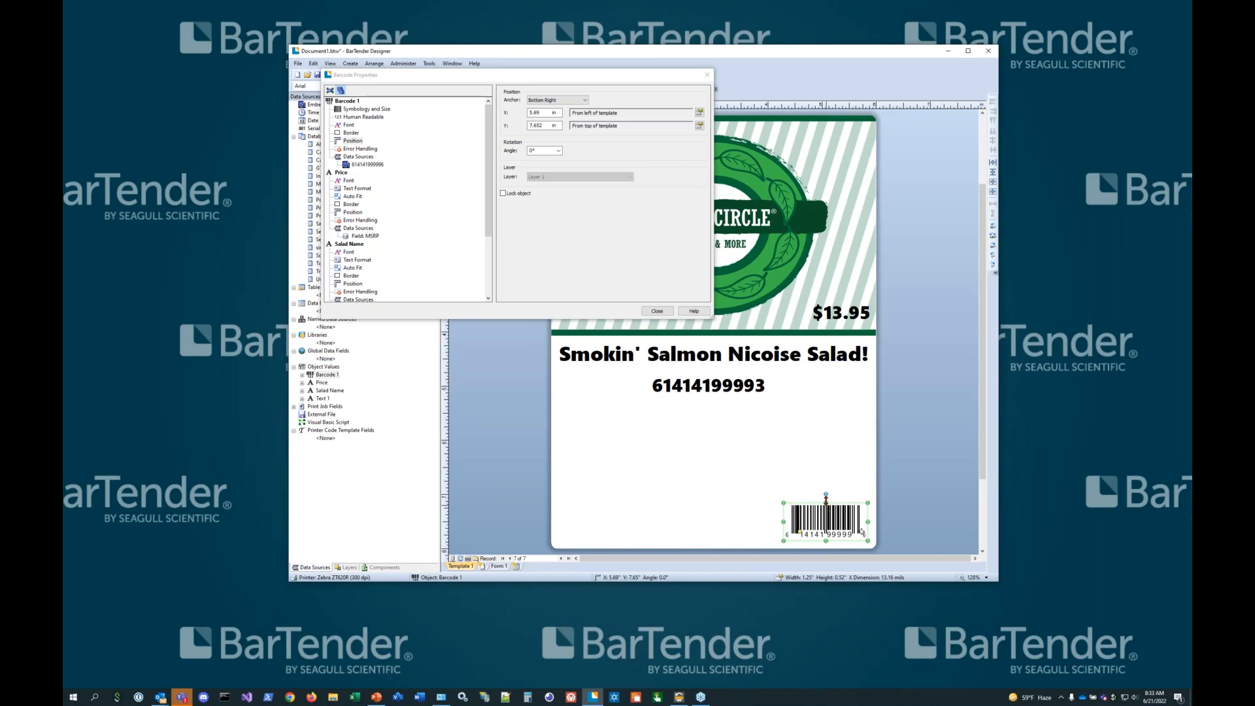
drag(841, 503, 841, 483)
click(822, 436)
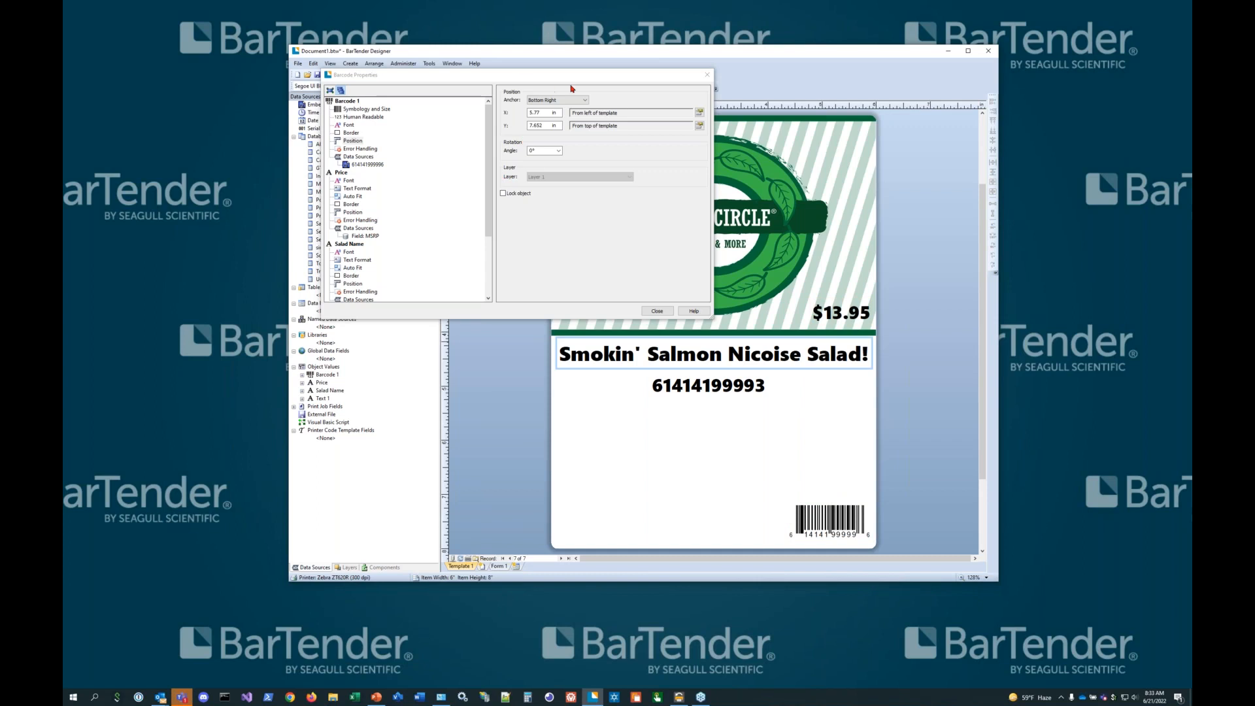
click(656, 311)
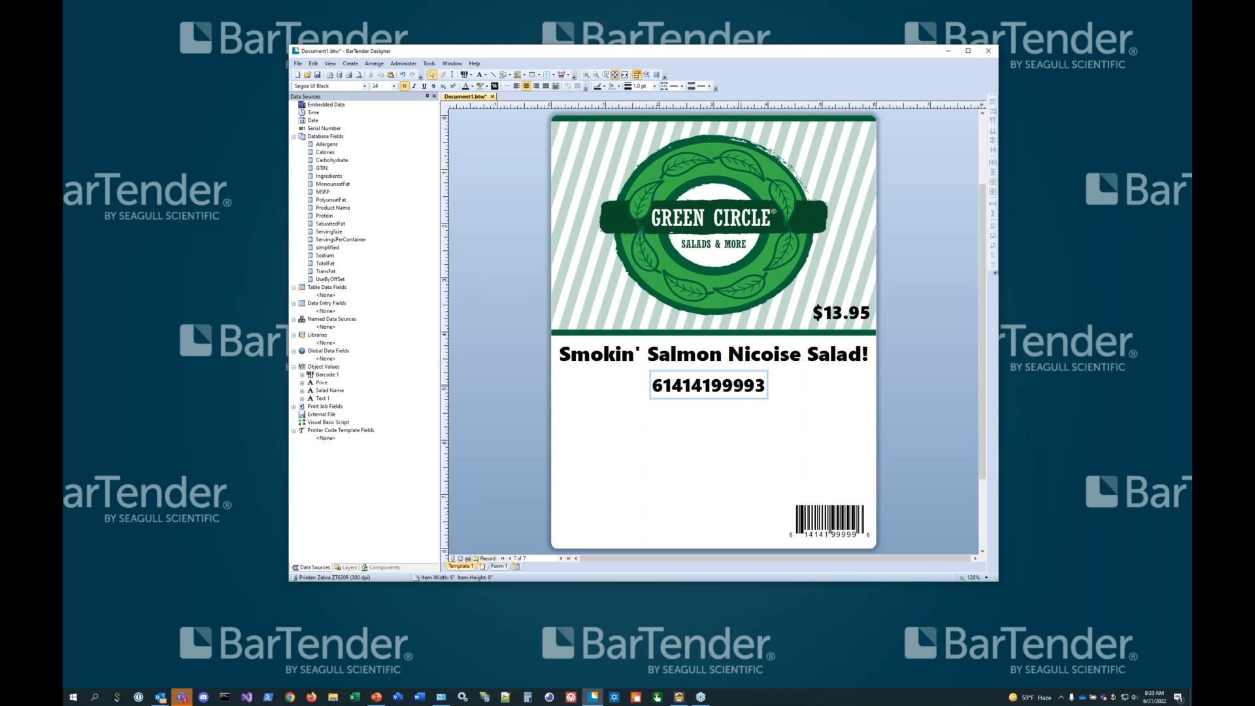
click(739, 392)
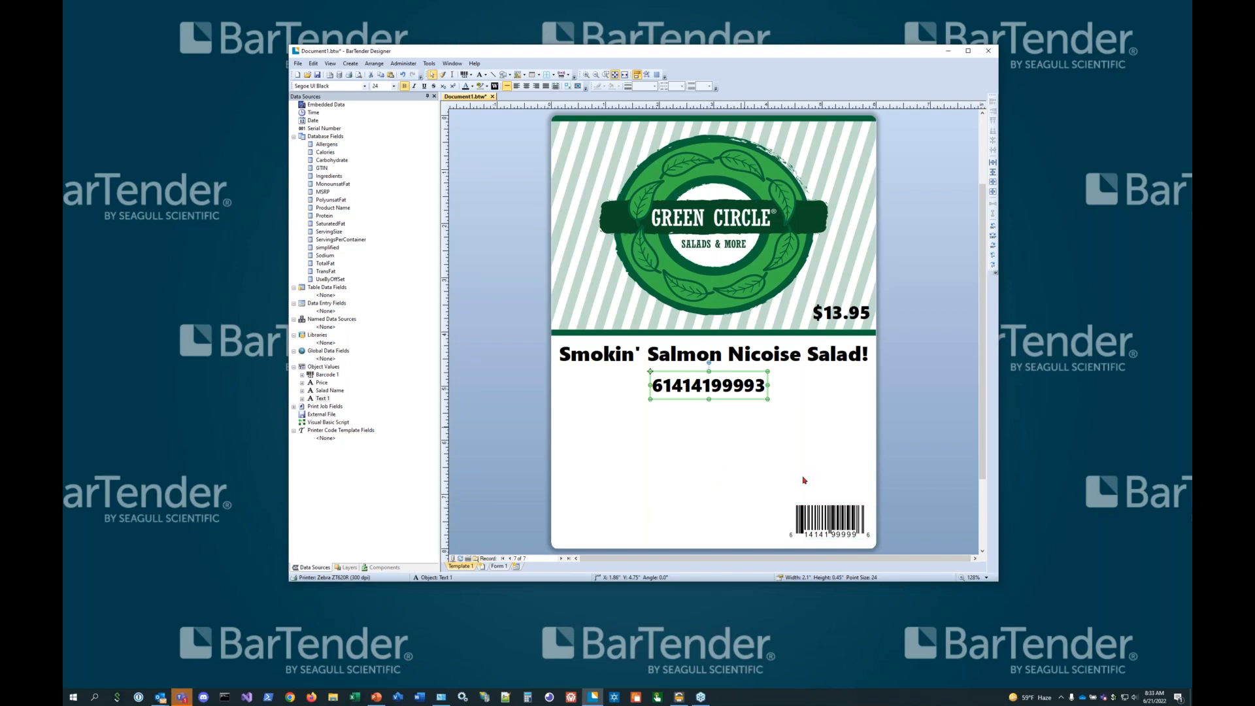
double_click(820, 513)
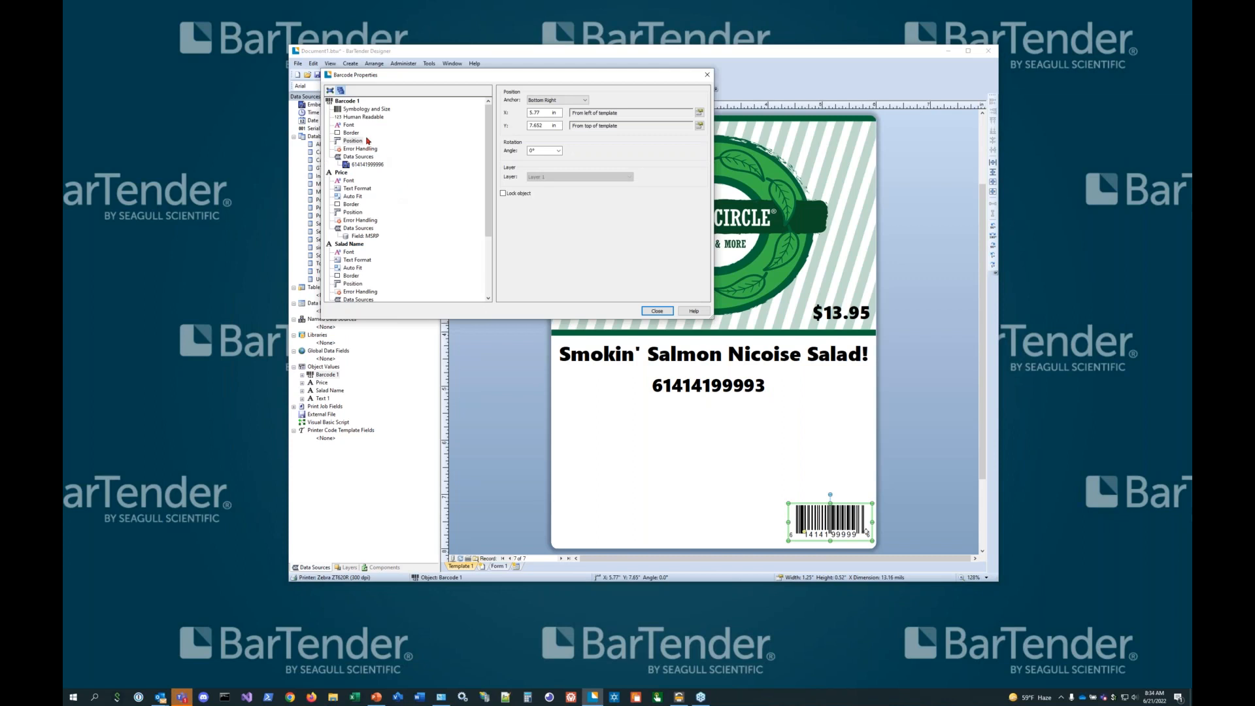
click(364, 165)
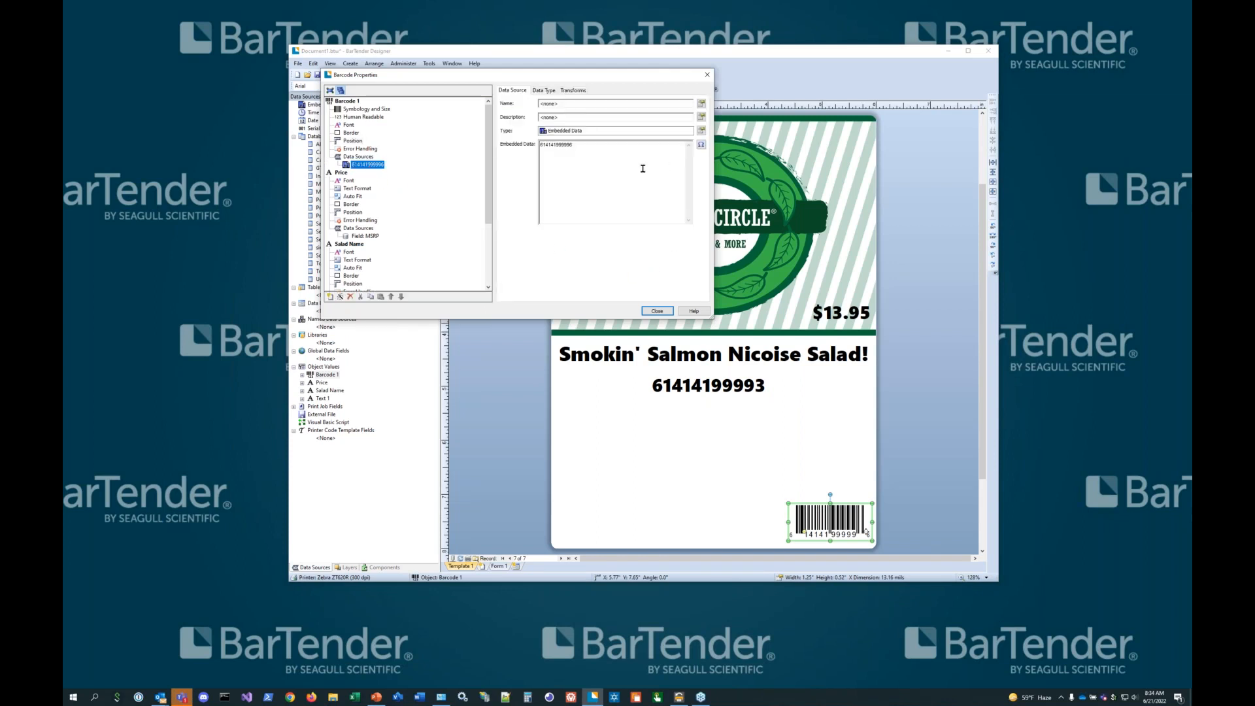
click(702, 132)
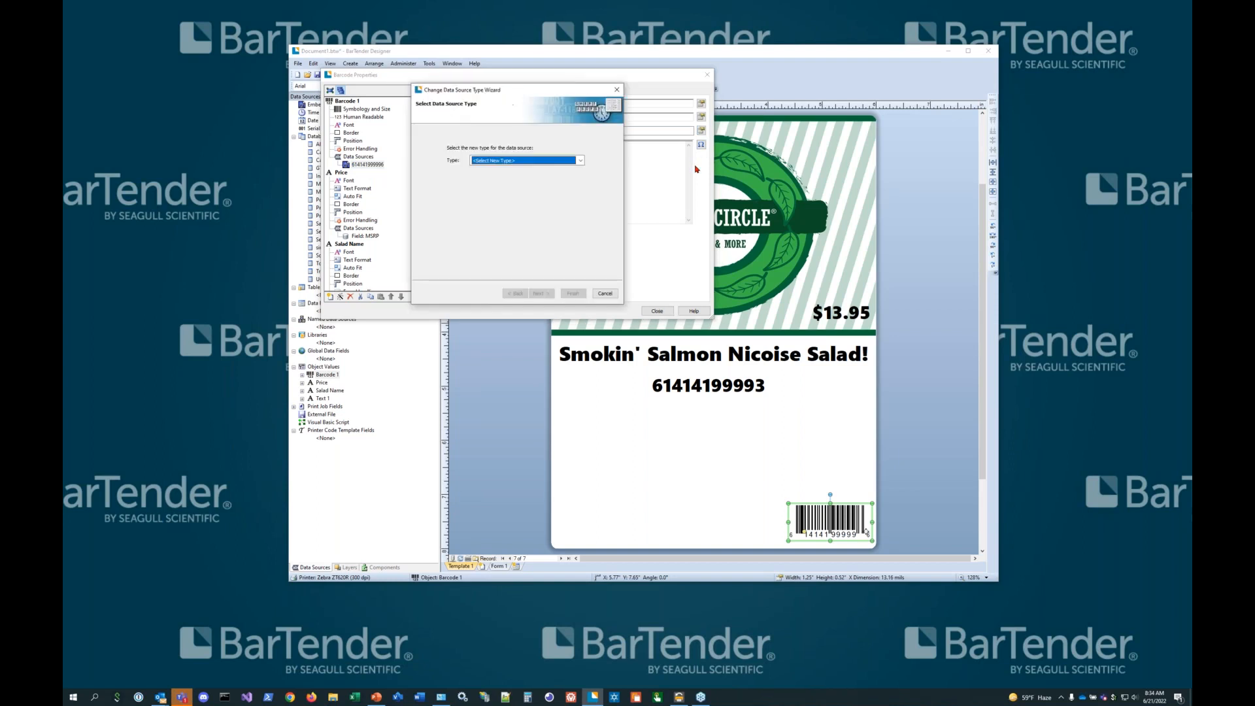
drag(530, 92, 518, 161)
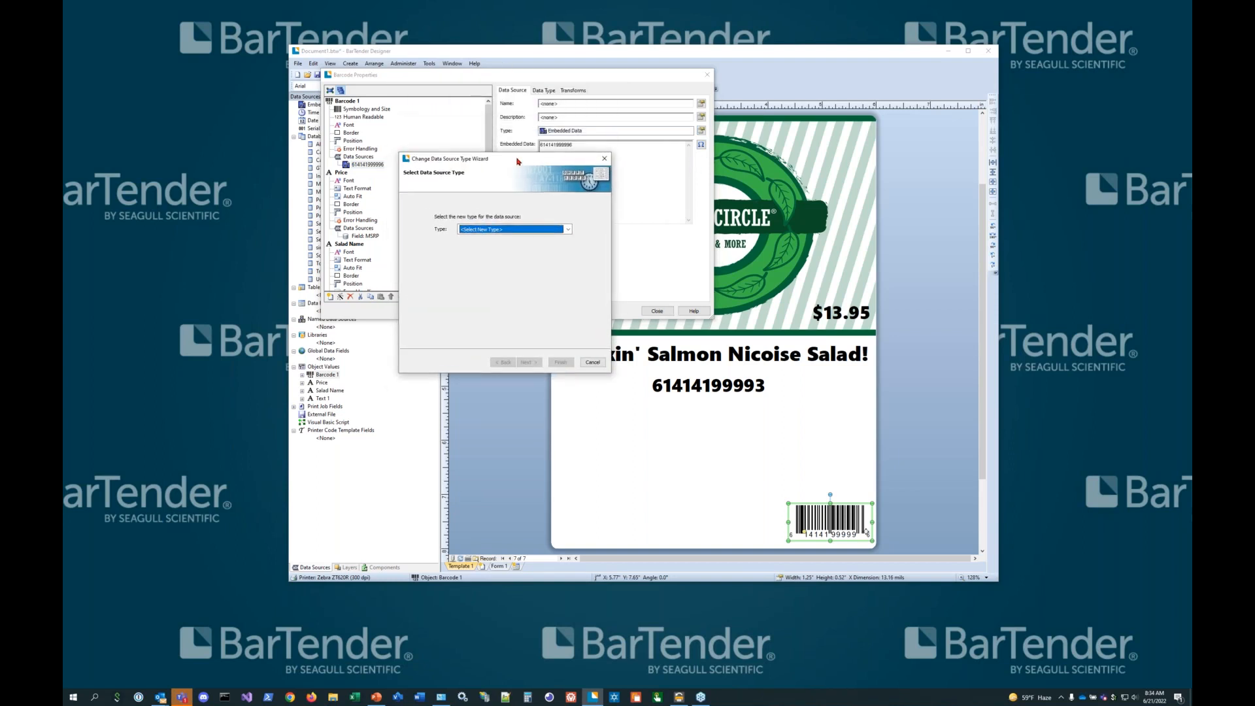
click(568, 230)
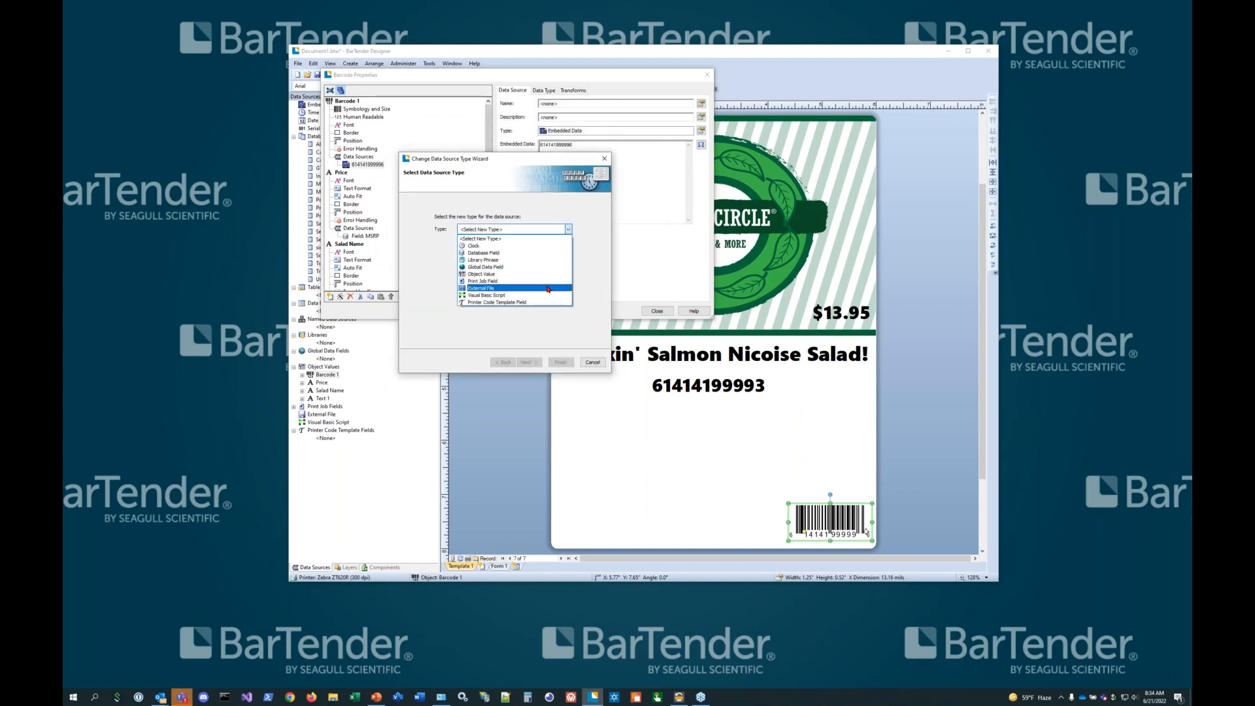
click(543, 256)
click(528, 362)
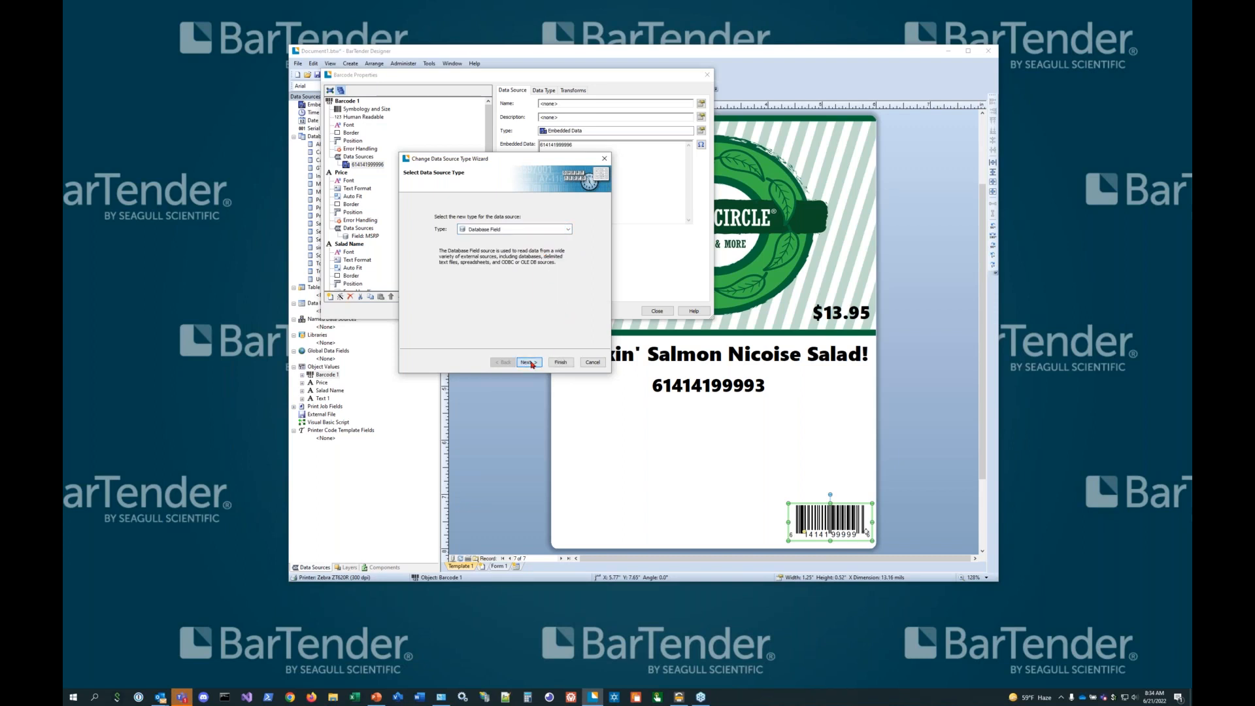
click(598, 258)
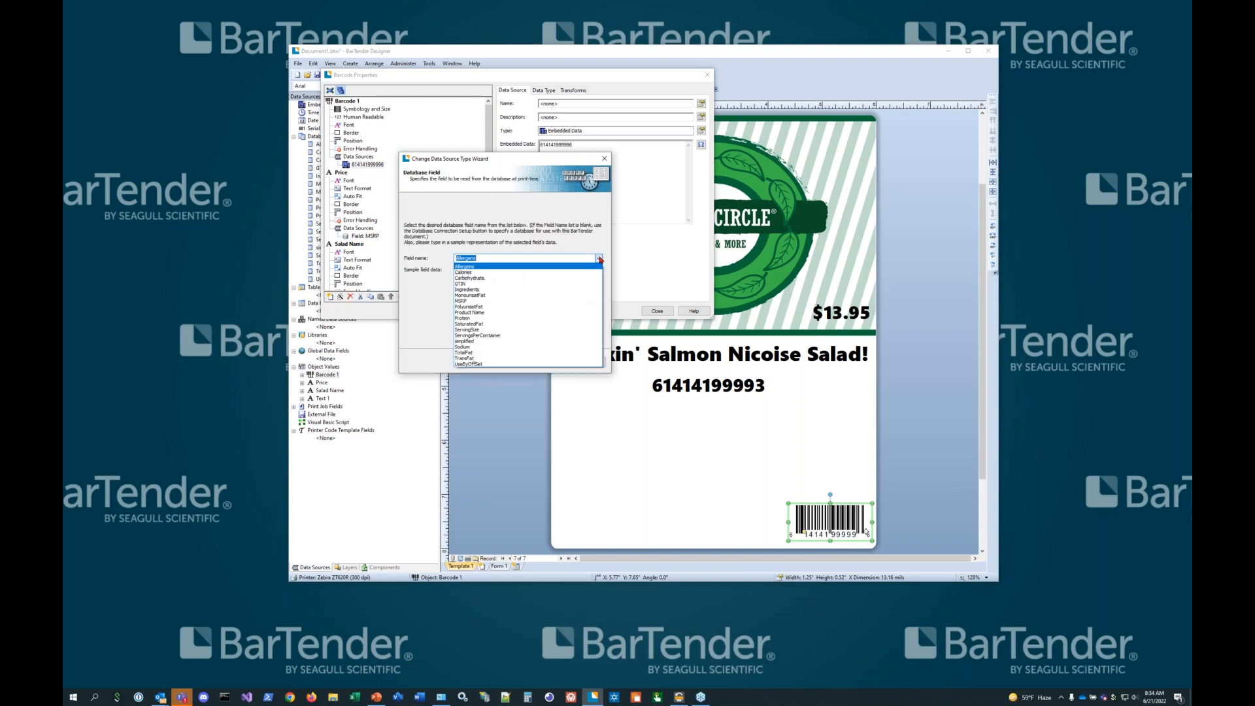
click(579, 285)
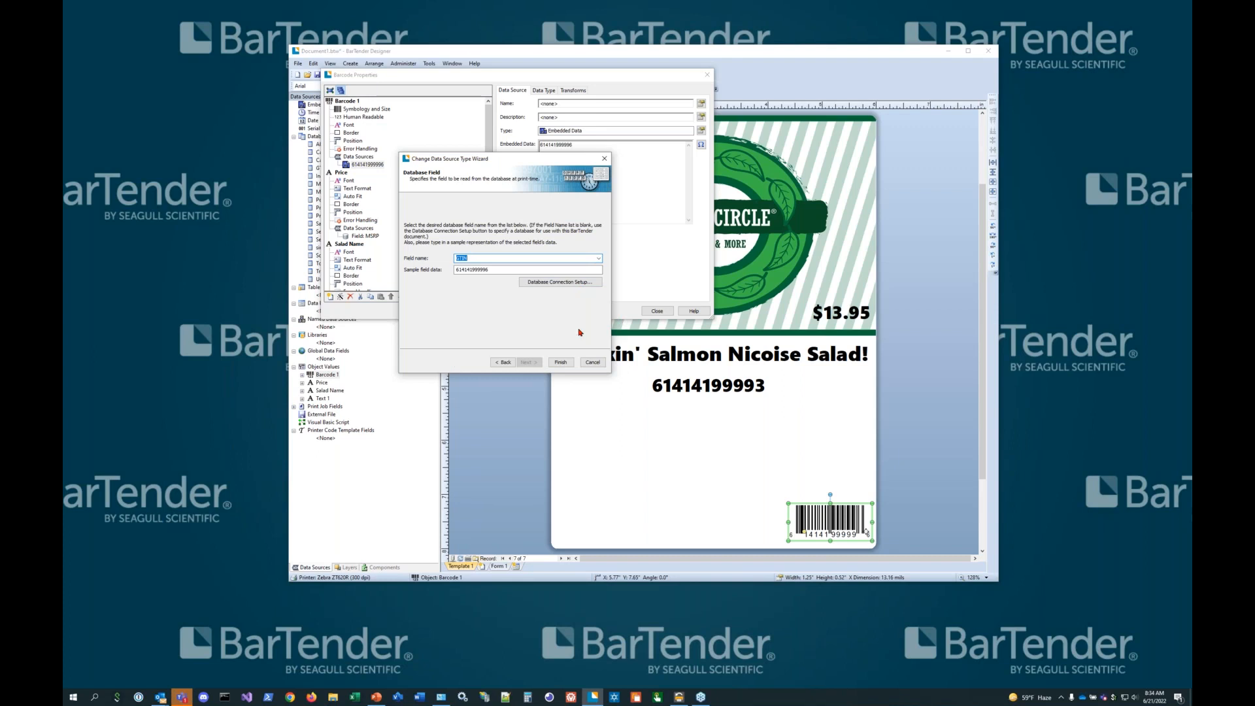
click(592, 363)
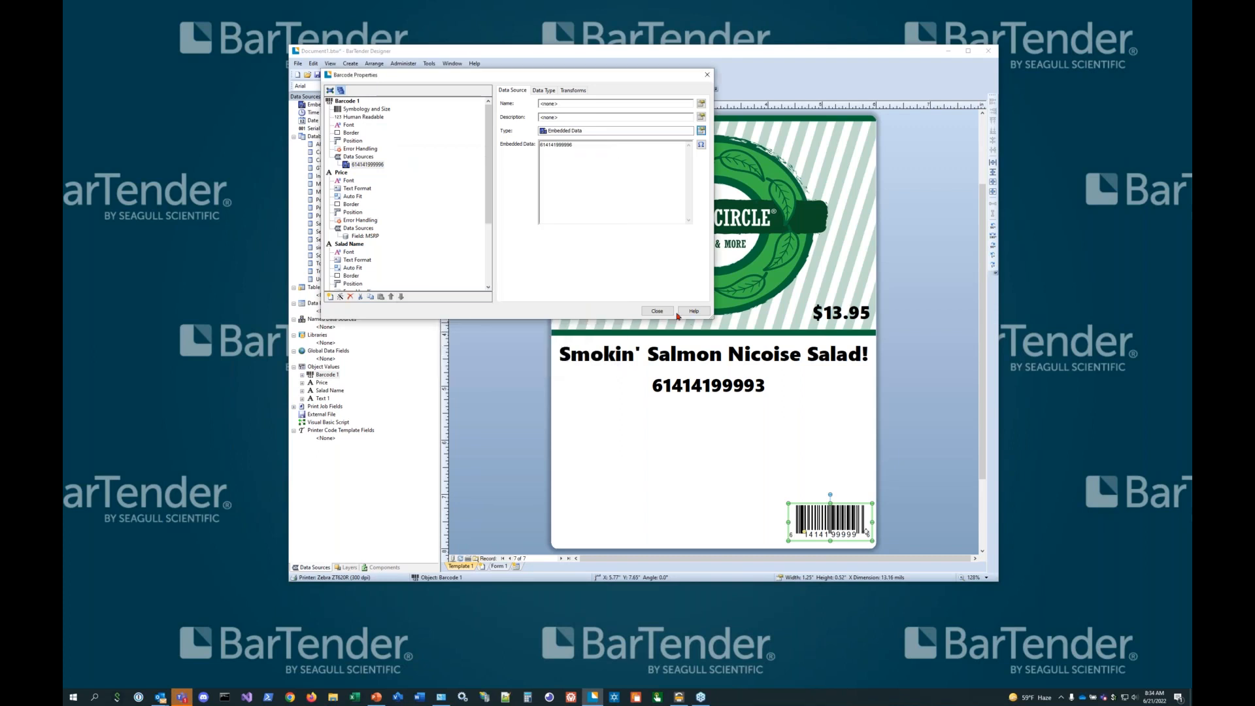
click(657, 311)
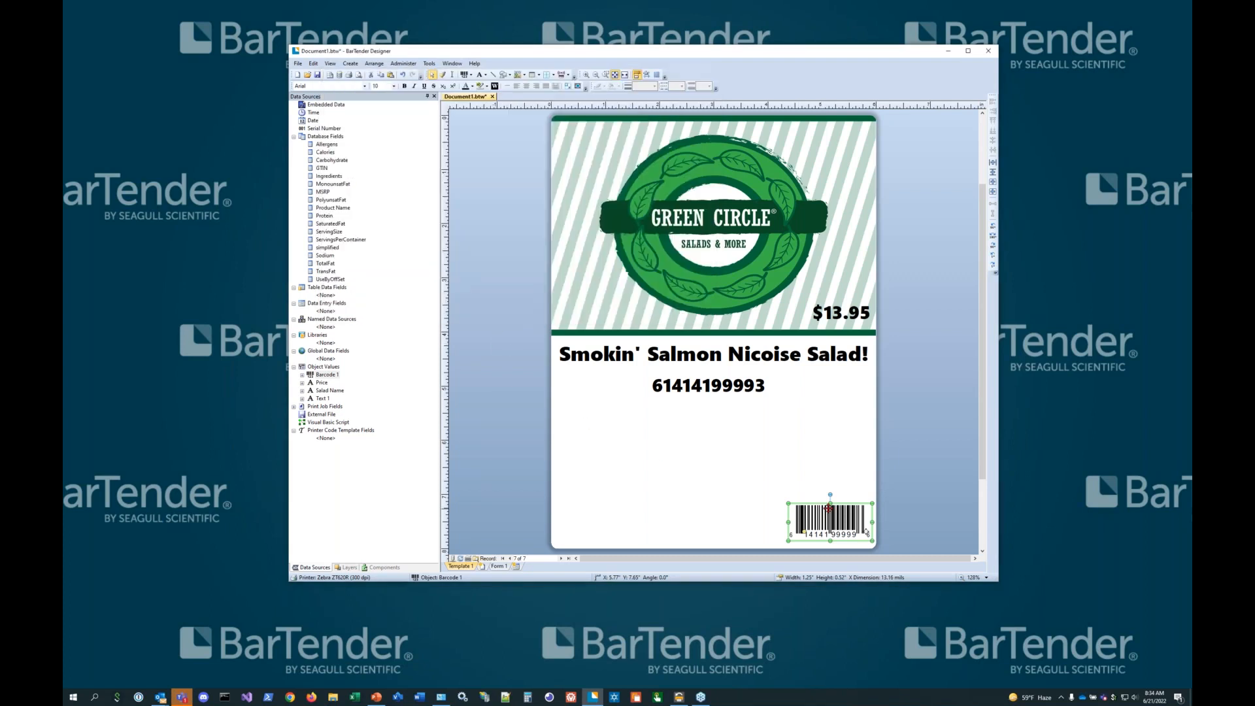
Link the barcode to the GTIN database field by dropping the field onto it
click(491, 268)
click(322, 169)
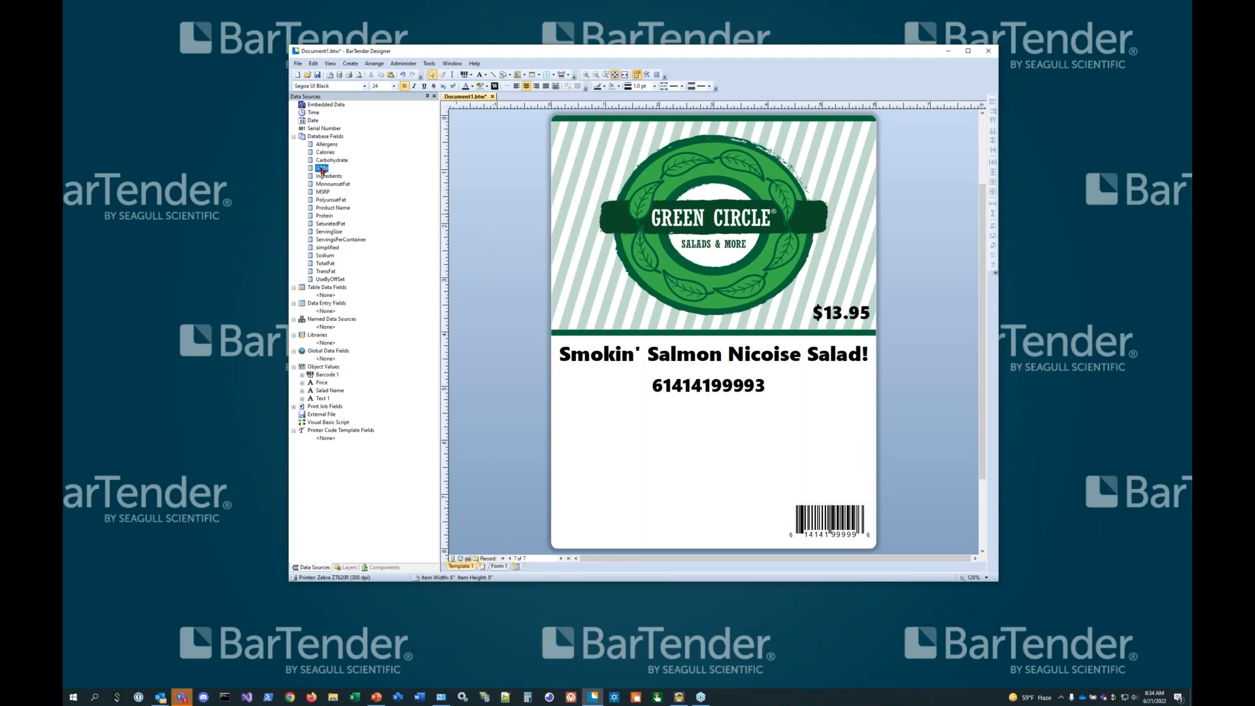
drag(321, 171, 828, 515)
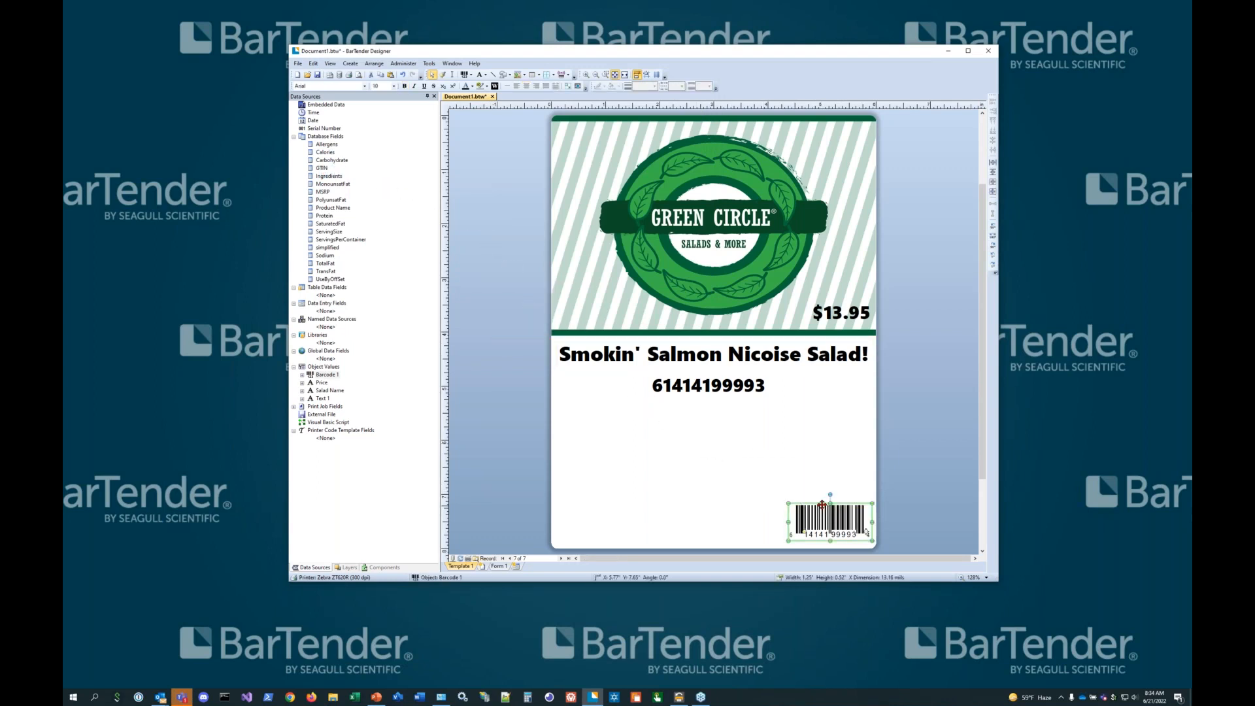
click(484, 380)
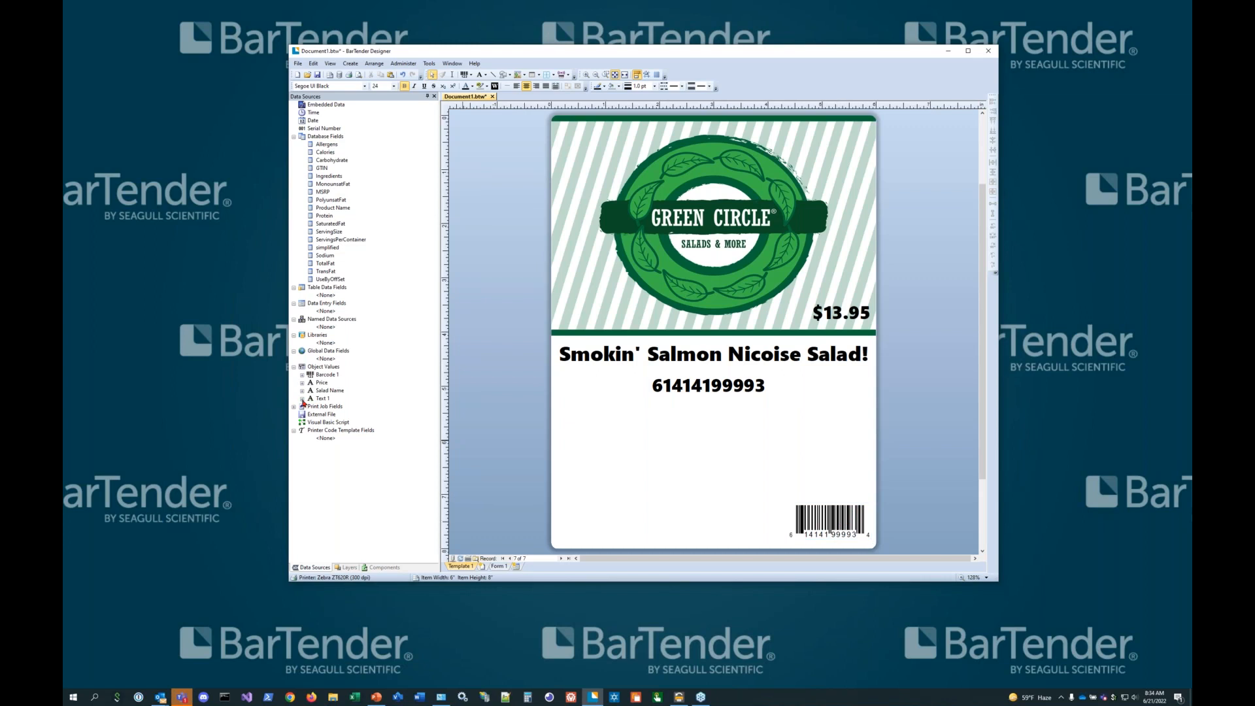
Check the barcode's object values and its data source properties for the GTIN link, and close them
click(302, 376)
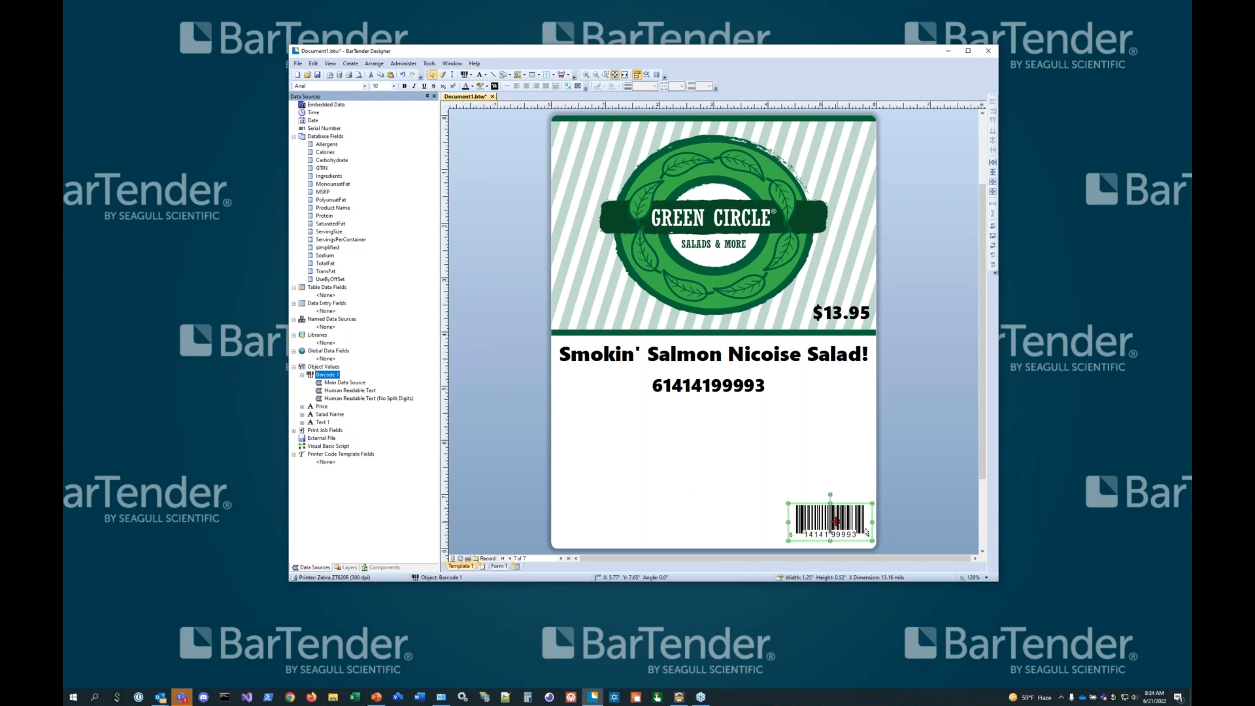
click(302, 375)
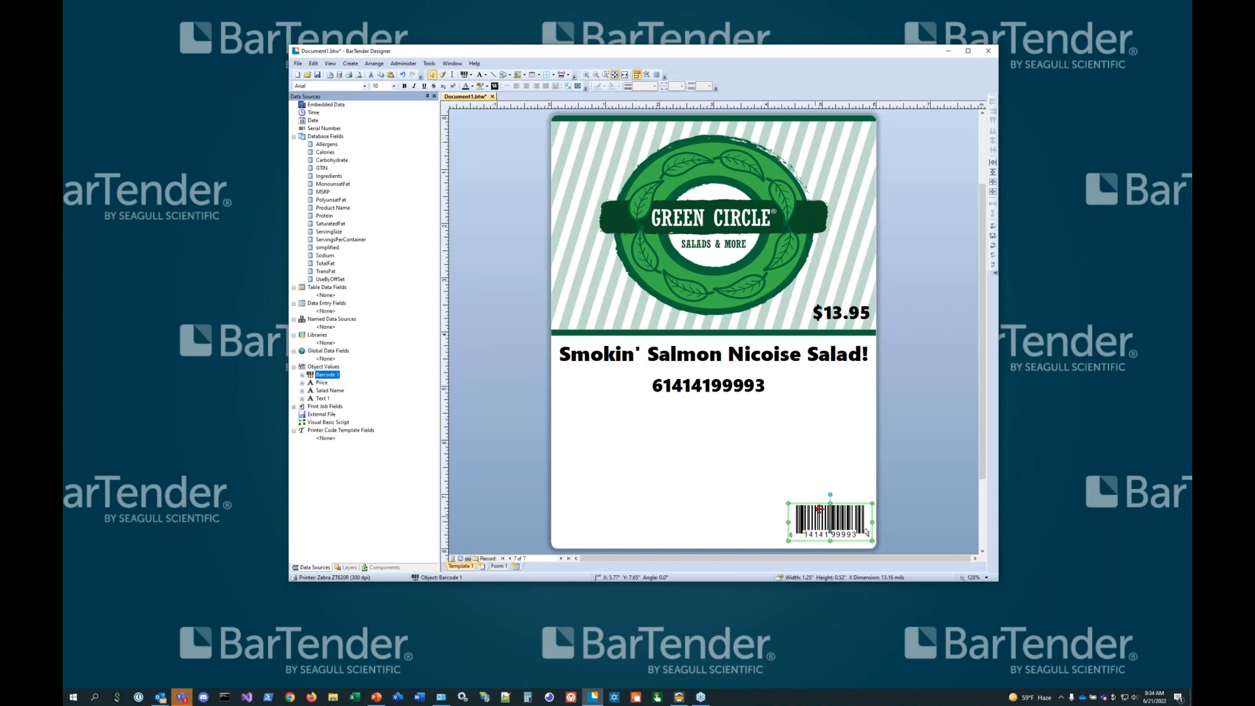
double_click(823, 516)
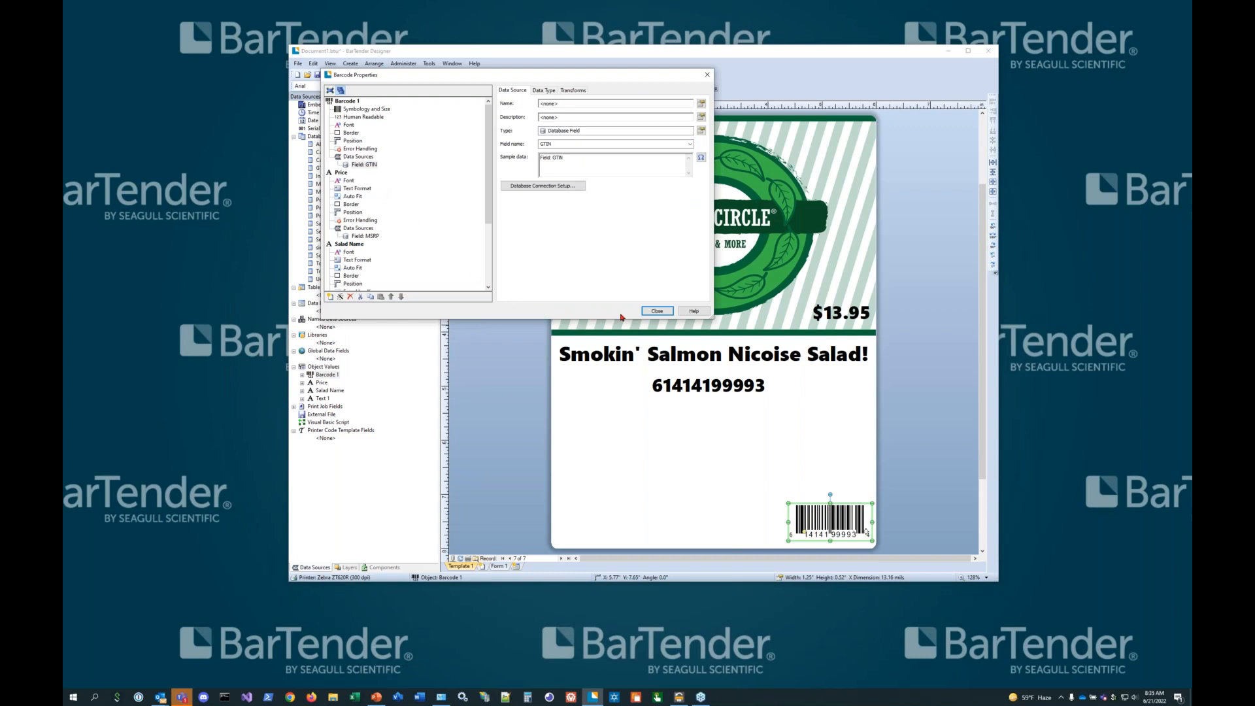
click(657, 311)
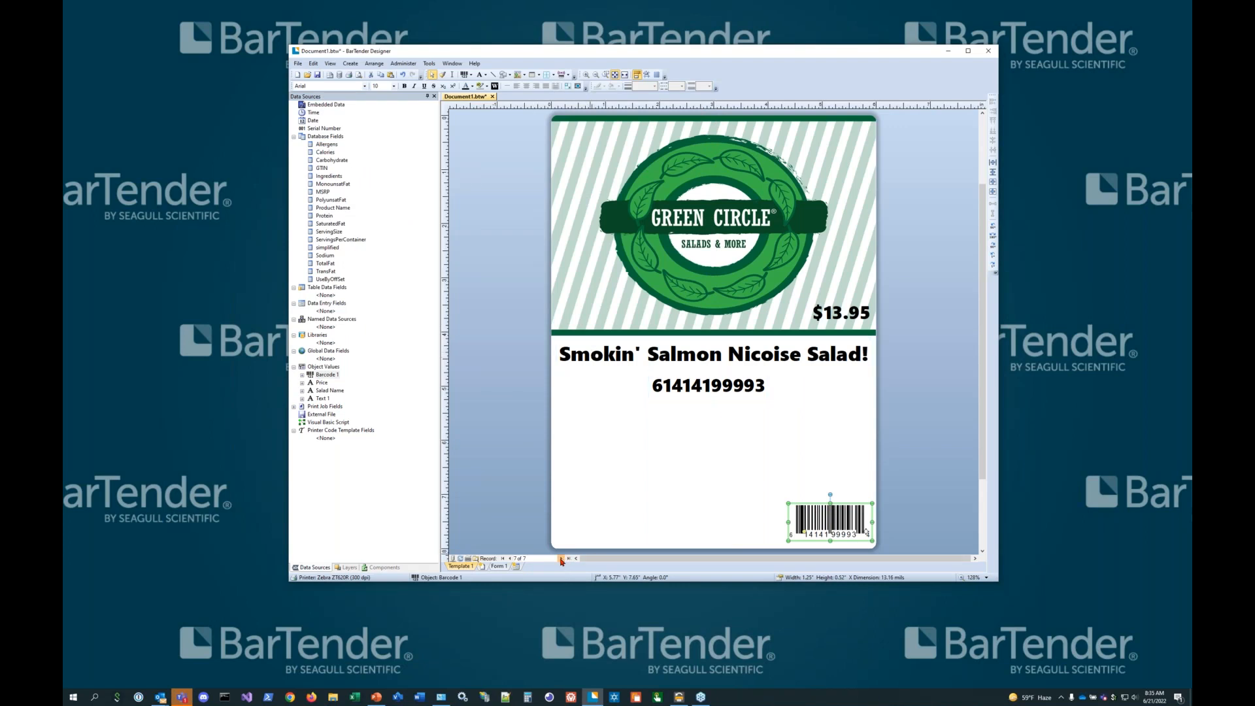
Step back through the database records to record 1 to check the label's data, and select the GTIN text object
click(510, 559)
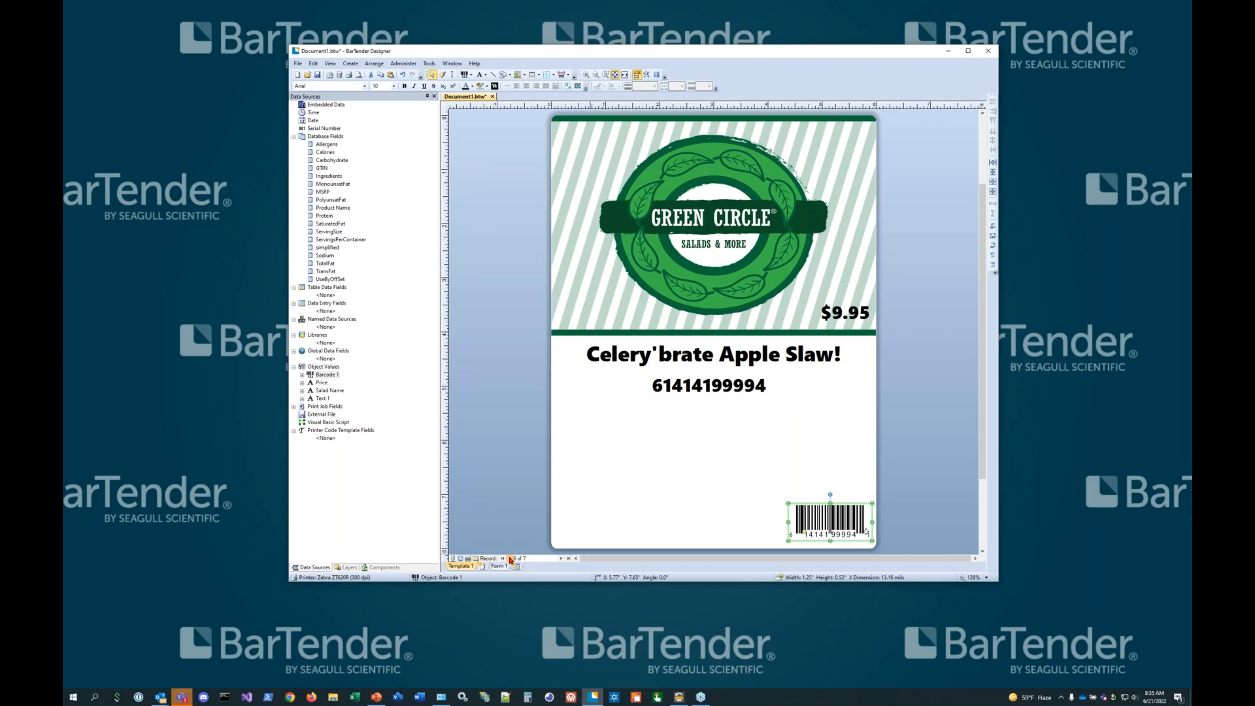
click(510, 559)
click(510, 559)
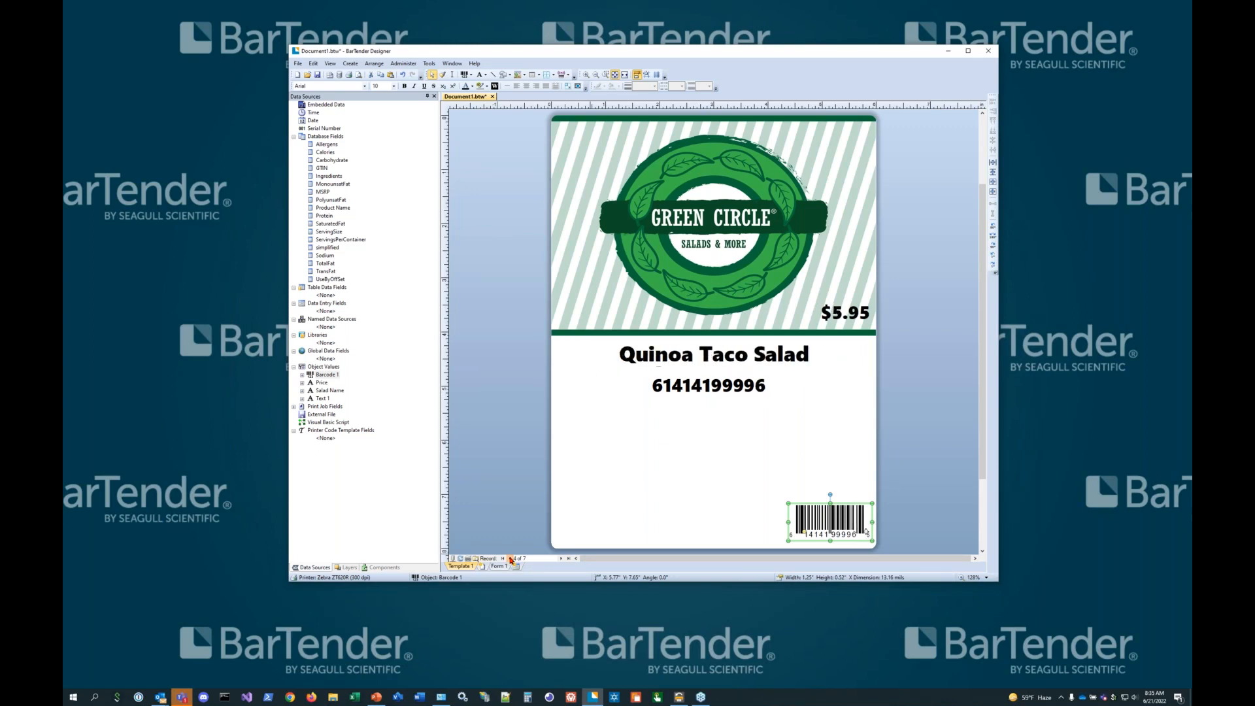
click(510, 558)
click(510, 558)
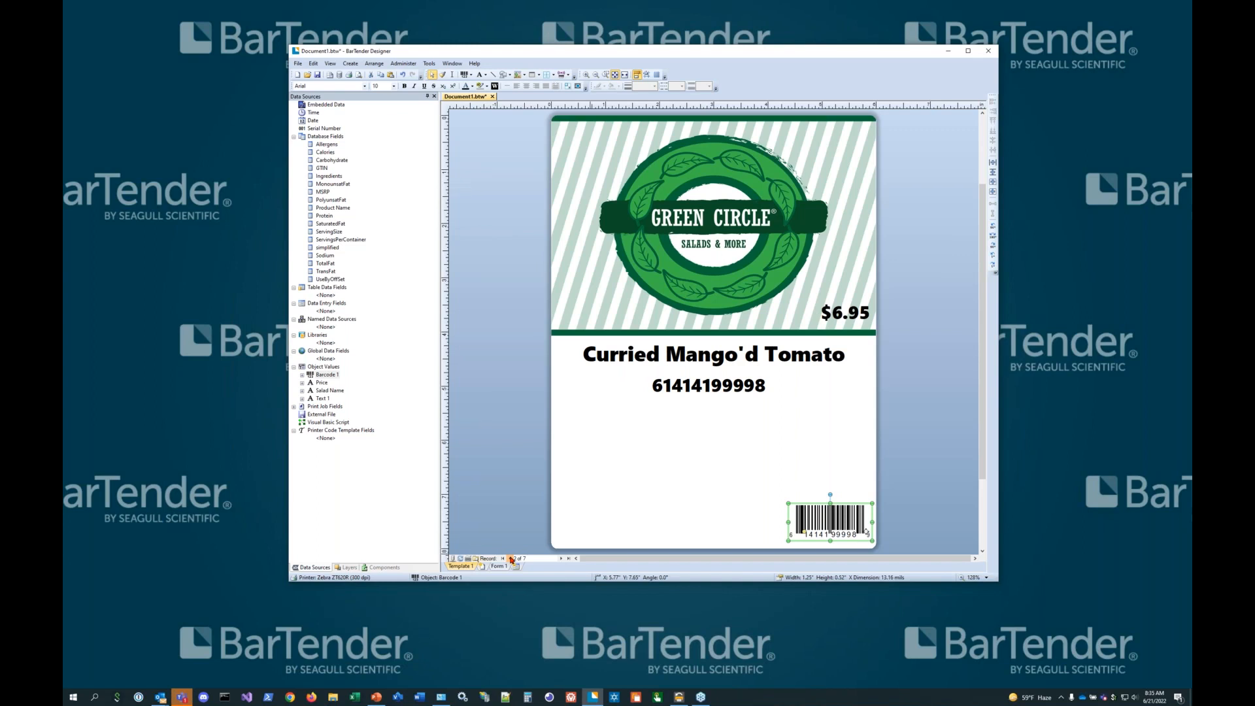
click(510, 559)
click(691, 392)
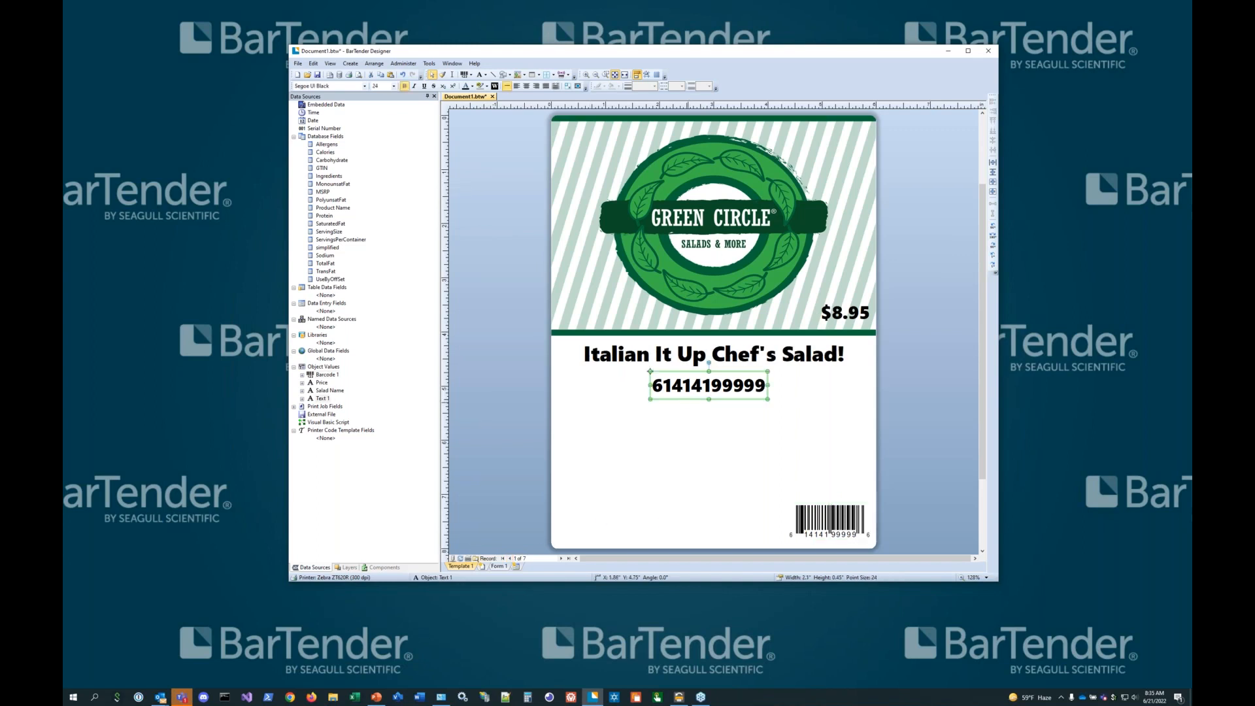
Delete the standalone GTIN text object and place the Ingredients database field as text beneath the salad name
key(Delete)
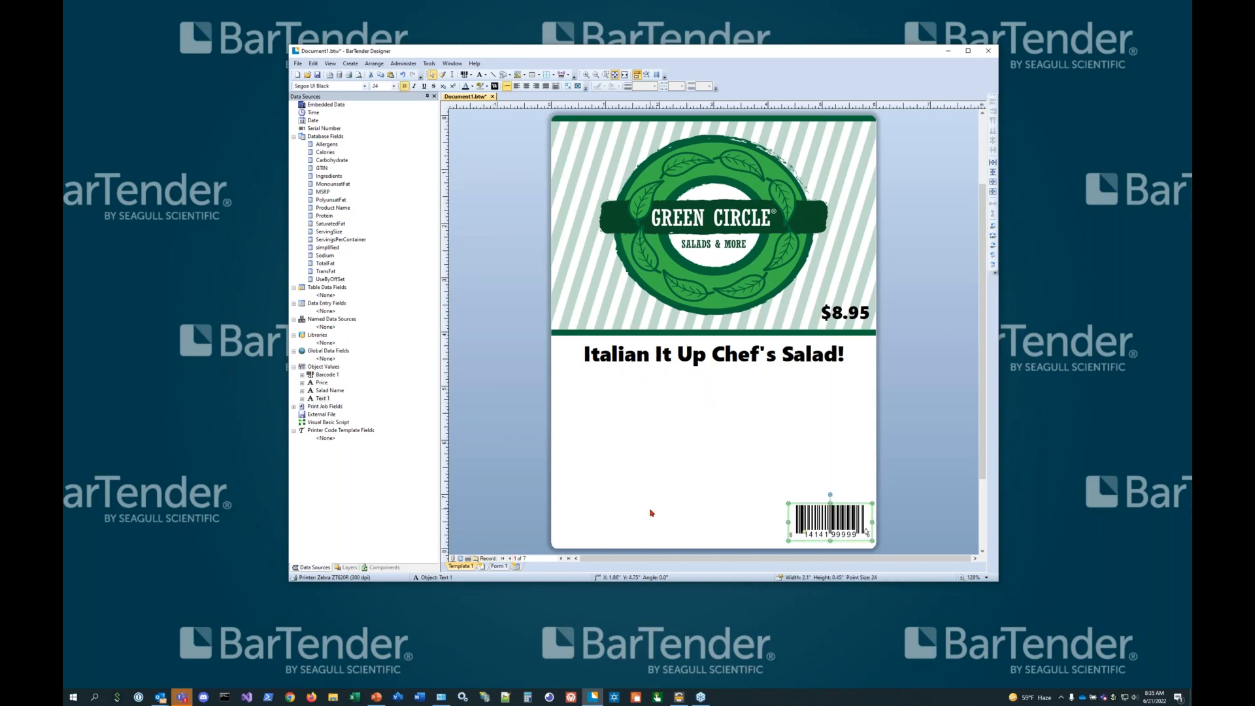
click(717, 468)
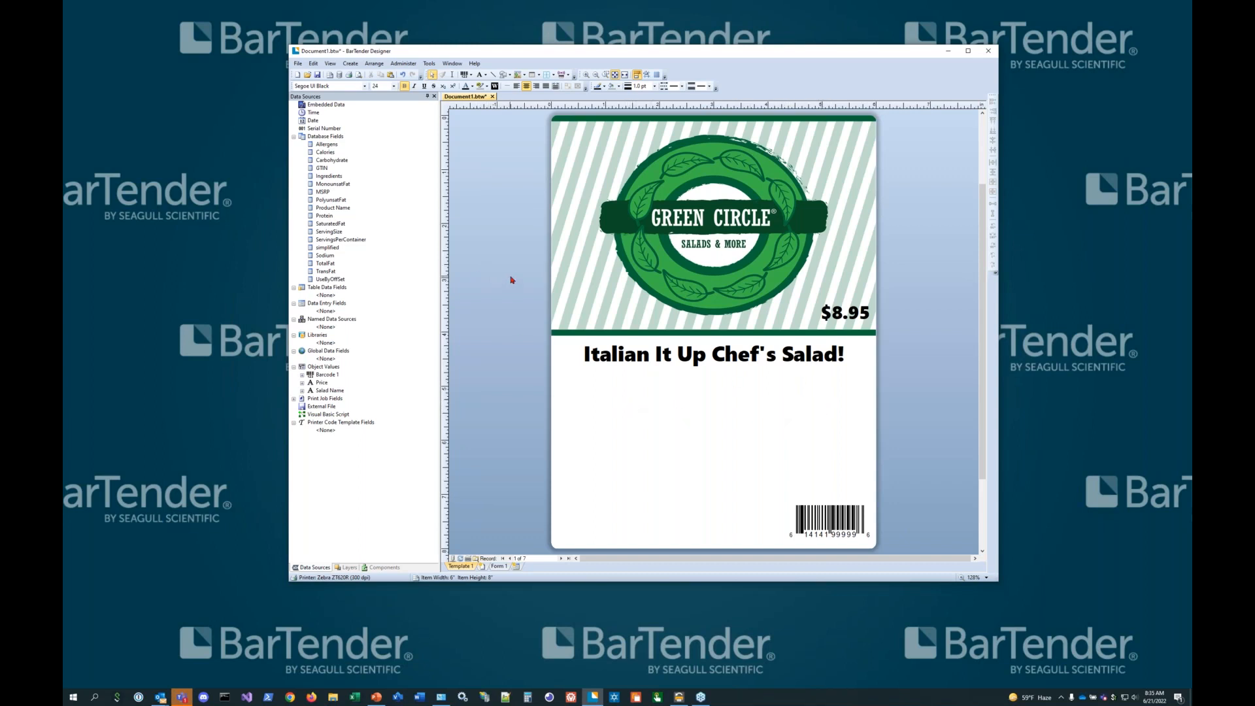
drag(327, 178, 763, 390)
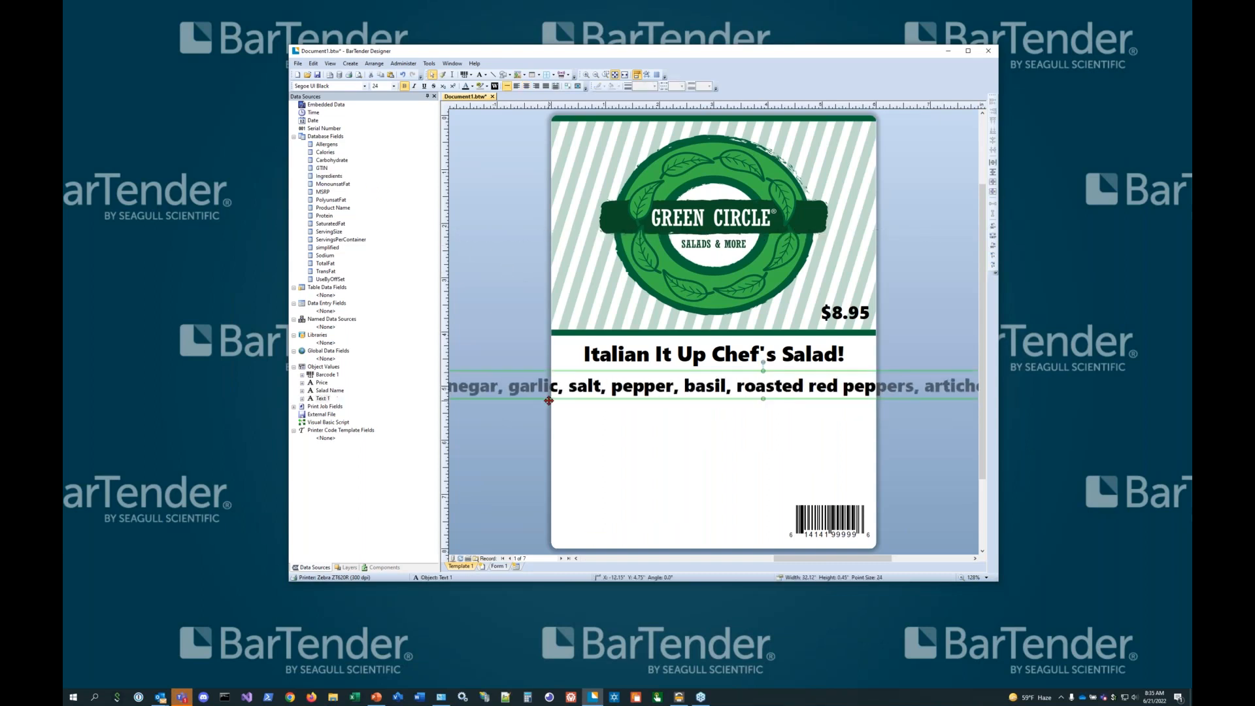
Make the ingredients text a wrapped multi-line paragraph and move it back onto the label, at about X 0.4 in, Y 2.9 in
click(516, 88)
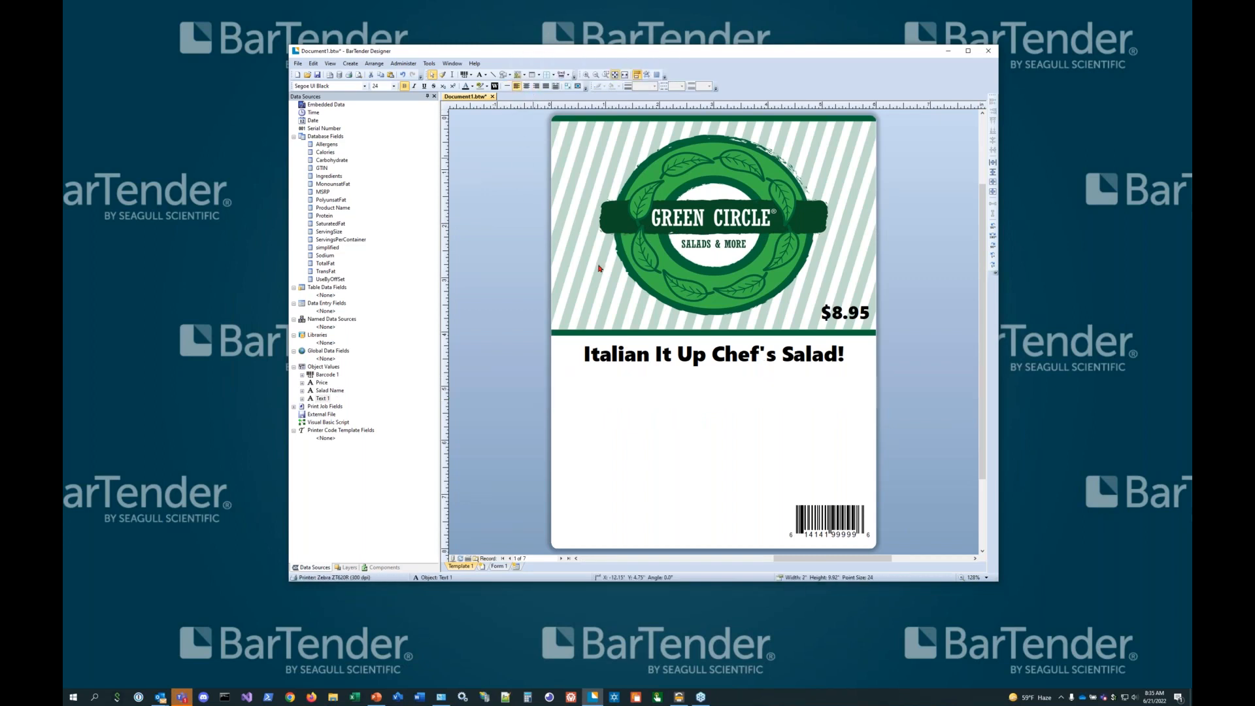
drag(859, 558, 725, 556)
drag(589, 369, 959, 336)
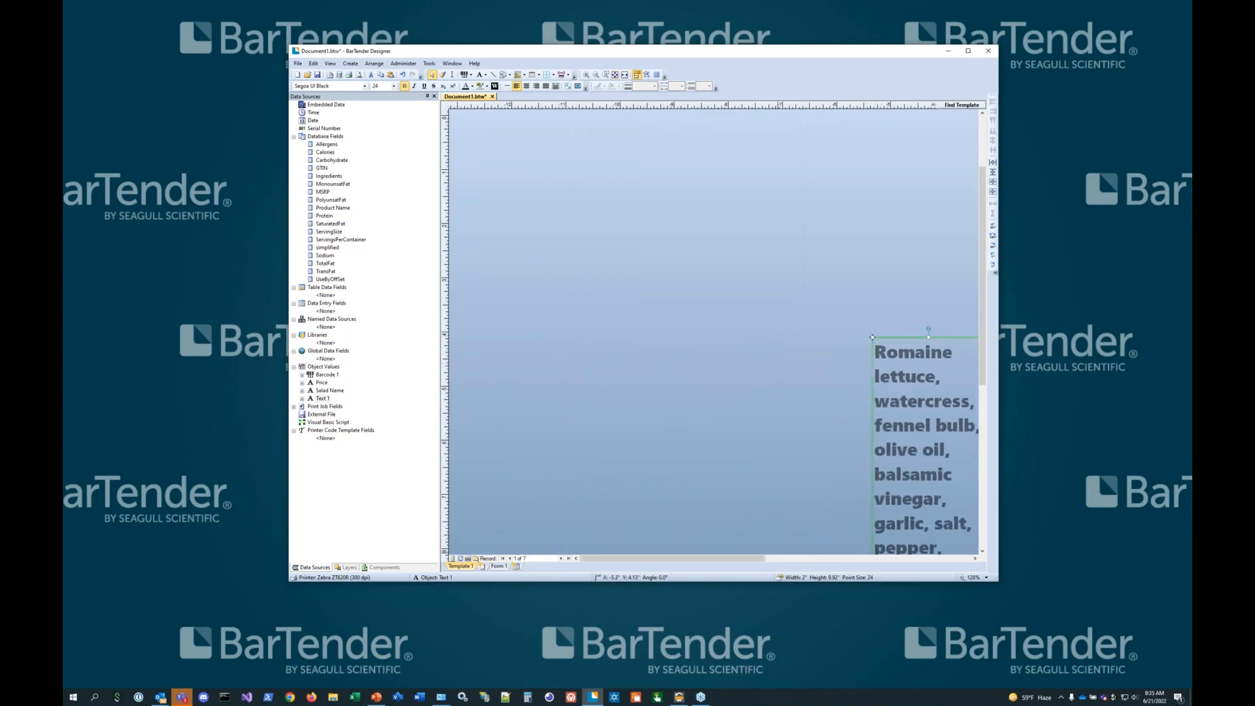
drag(703, 559, 848, 564)
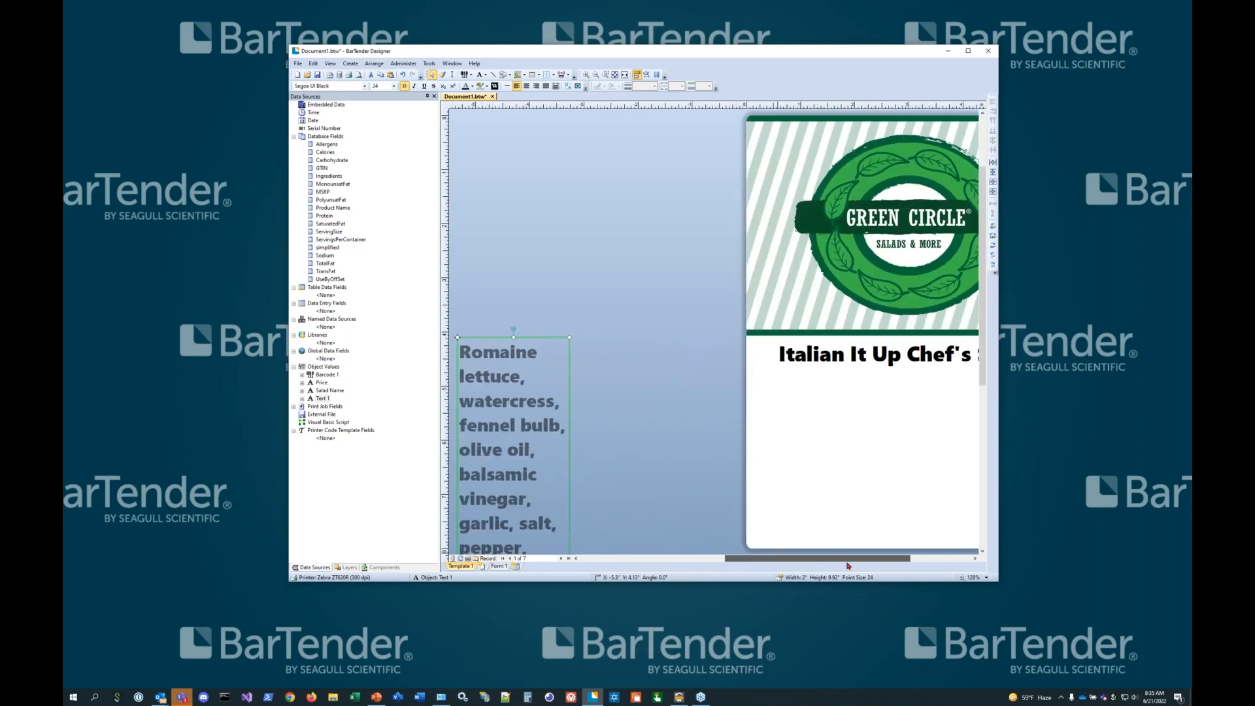
drag(537, 338, 922, 375)
drag(800, 563, 900, 557)
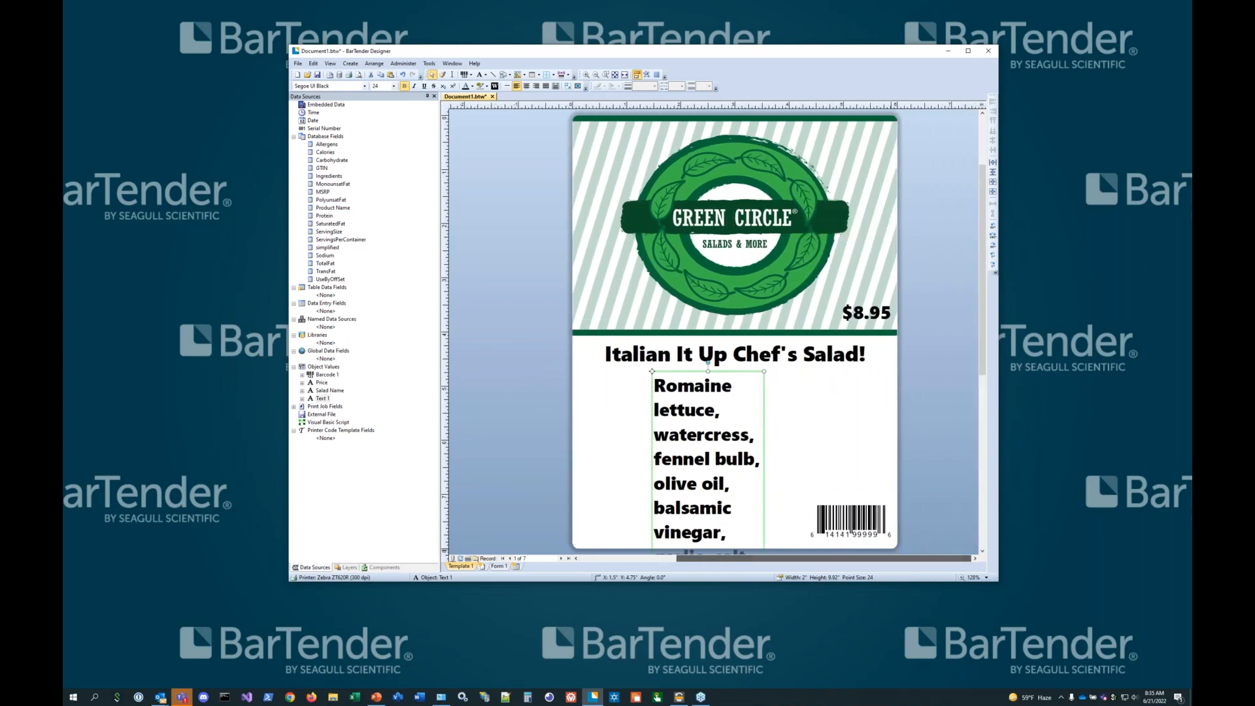
drag(736, 372, 680, 275)
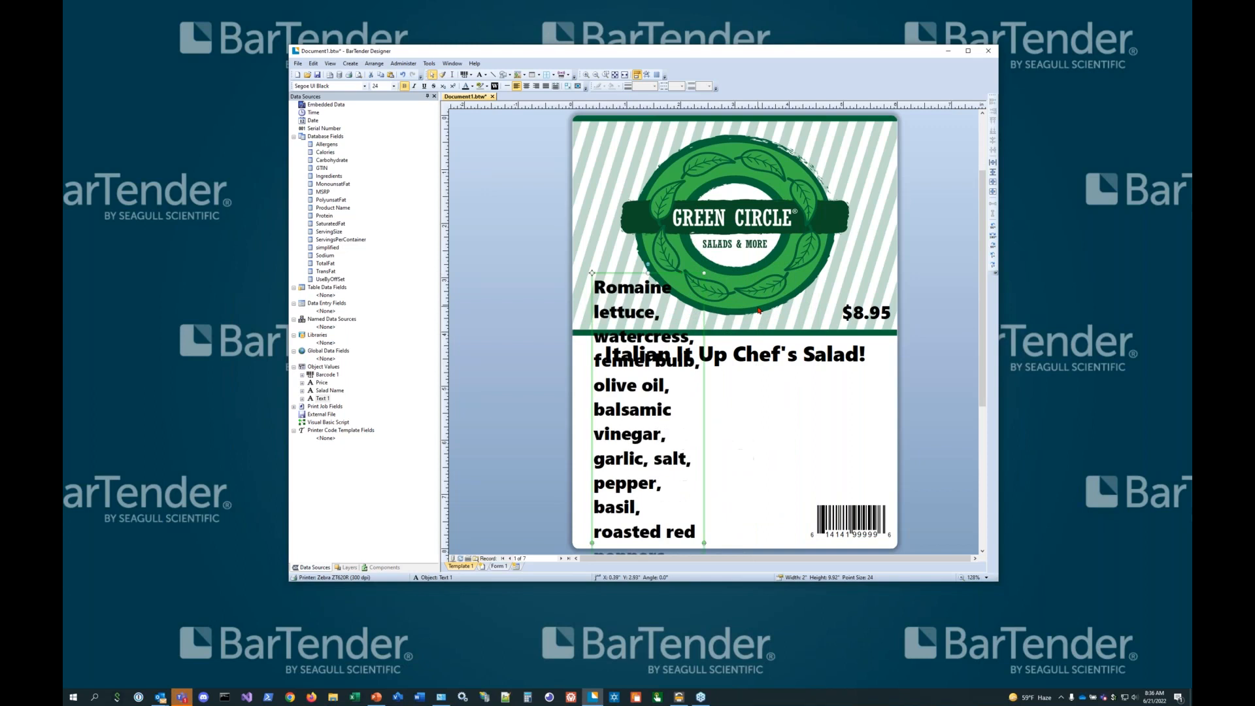
Set the ingredients text's font size to 12 pt and open the list of available fonts for it
click(393, 86)
drag(392, 141, 390, 122)
click(378, 128)
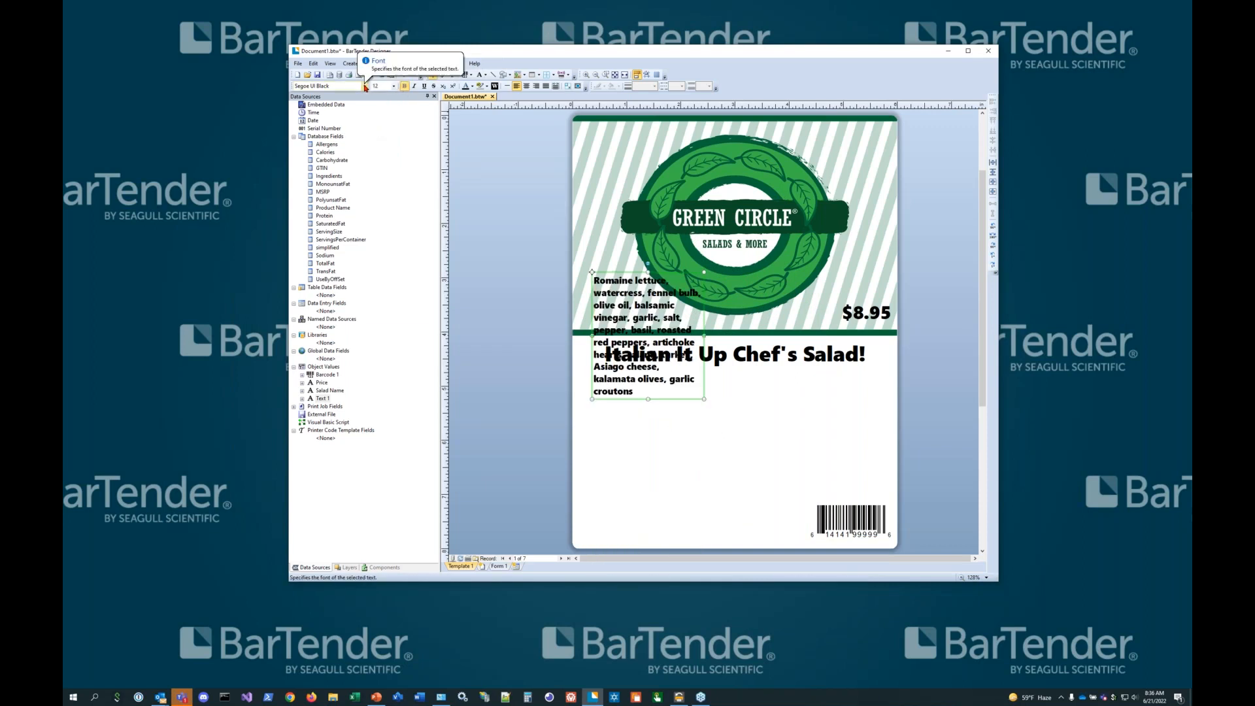
click(365, 86)
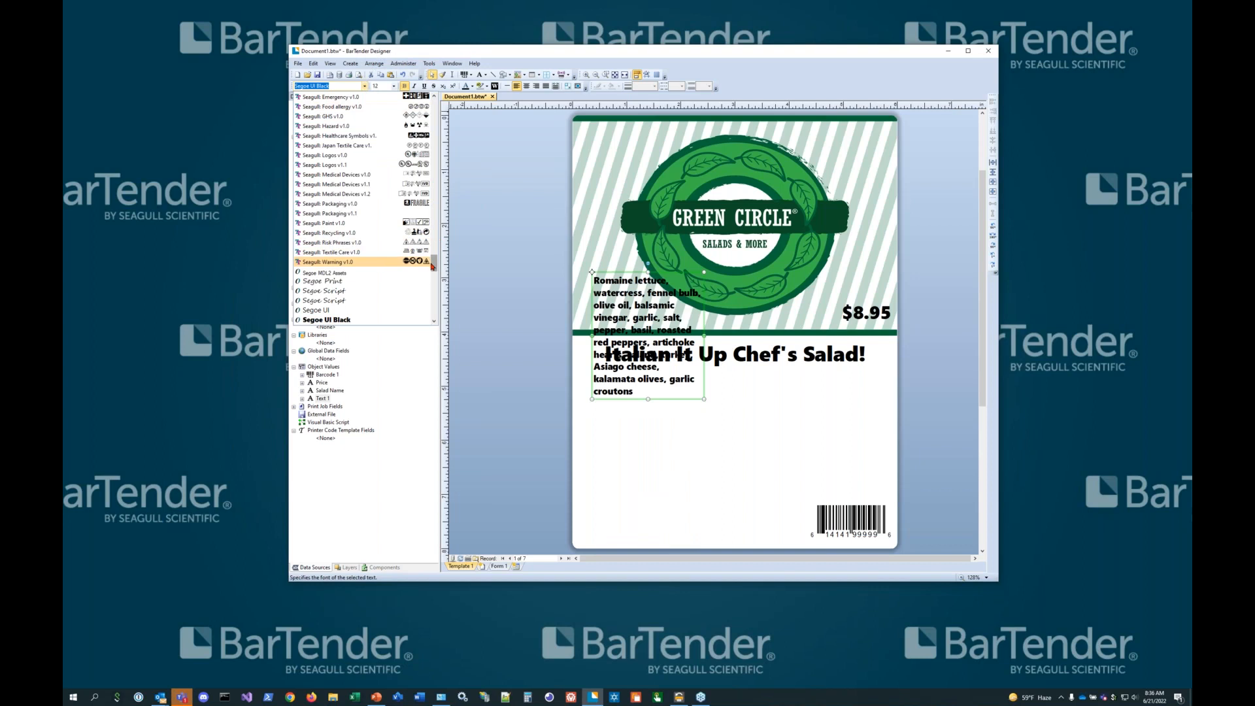
Set the ingredients text's font to Sitka Text and move it into the white area below the salad name
drag(434, 267, 435, 281)
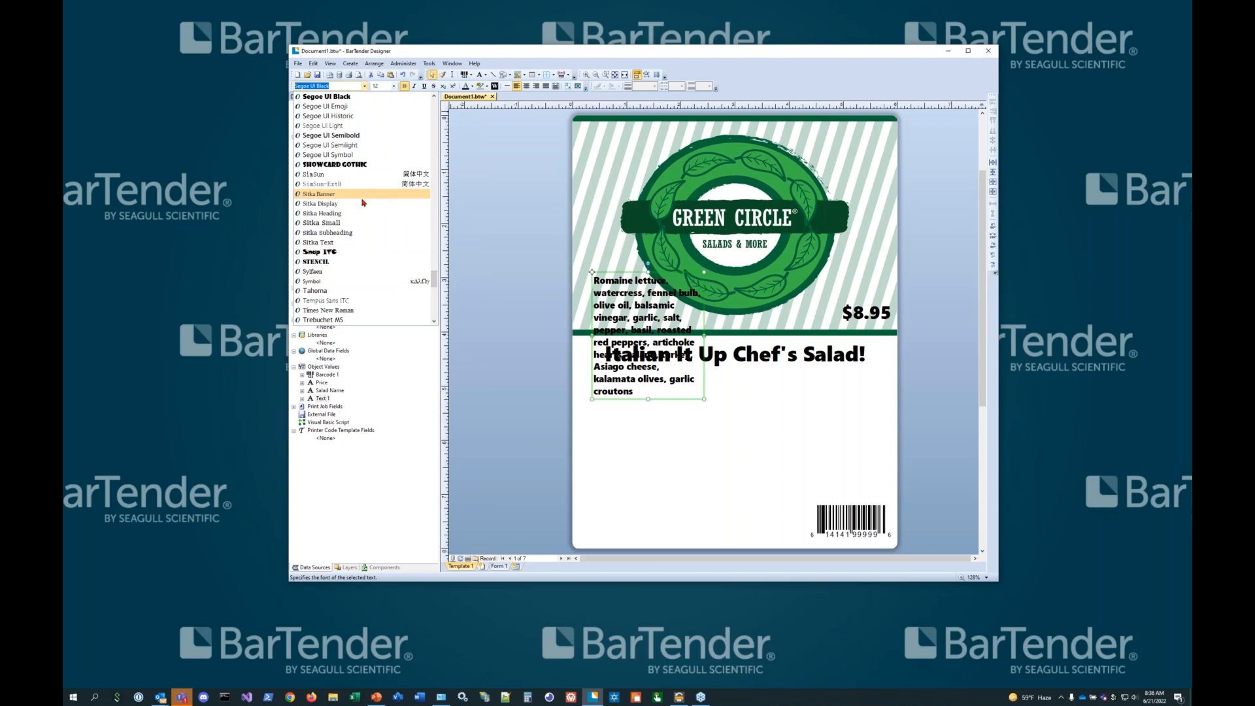
click(363, 245)
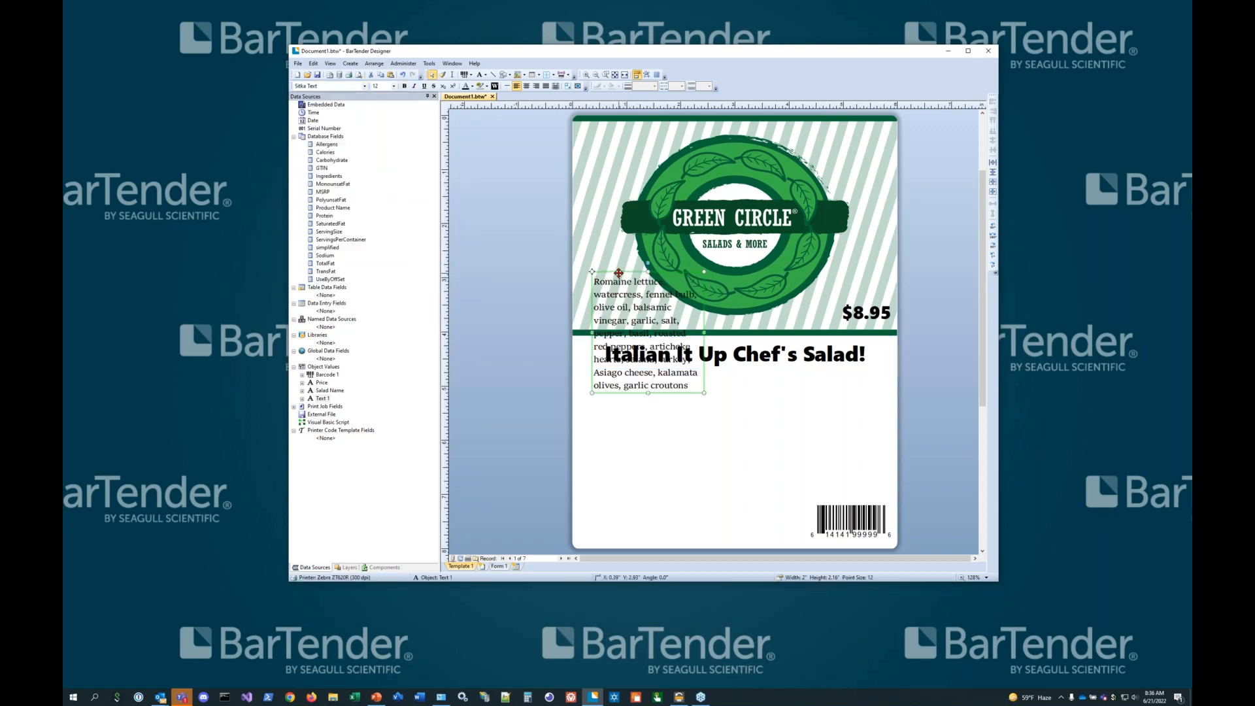
drag(618, 273, 738, 374)
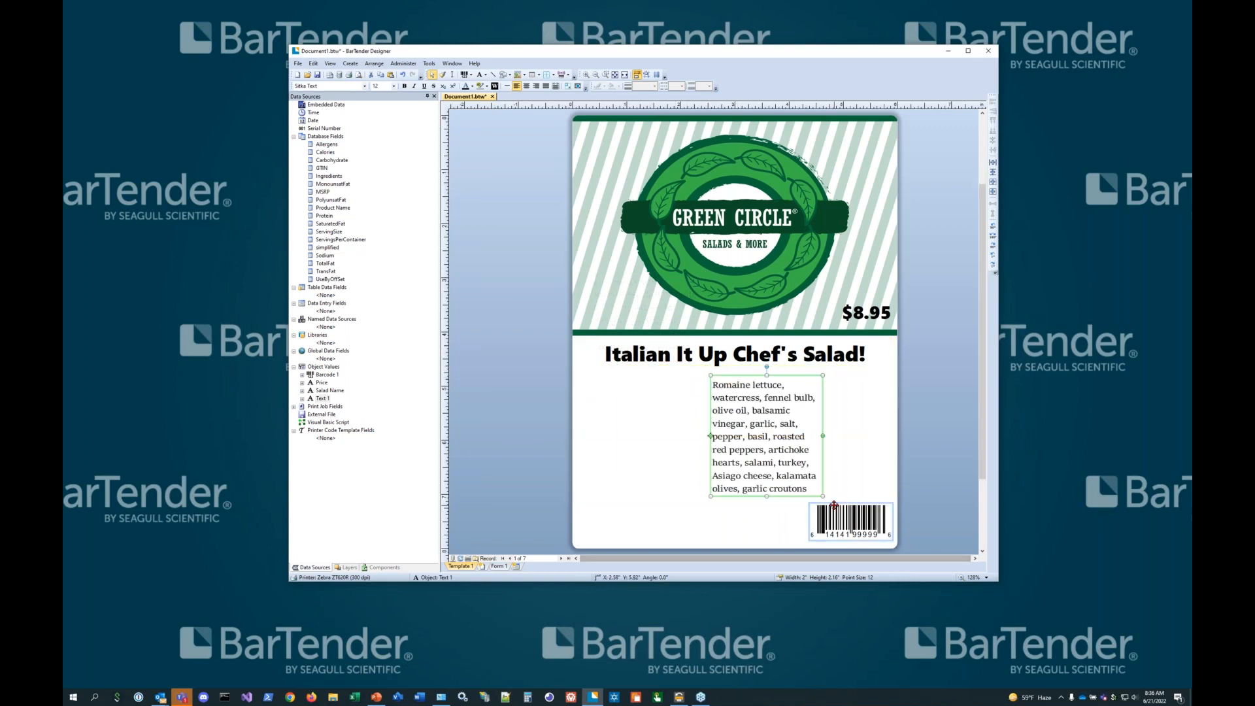
Widen the ingredients text box to about 3.3 inches and nudge it up slightly beneath the salad name
drag(820, 433, 887, 430)
key(ctrl+z)
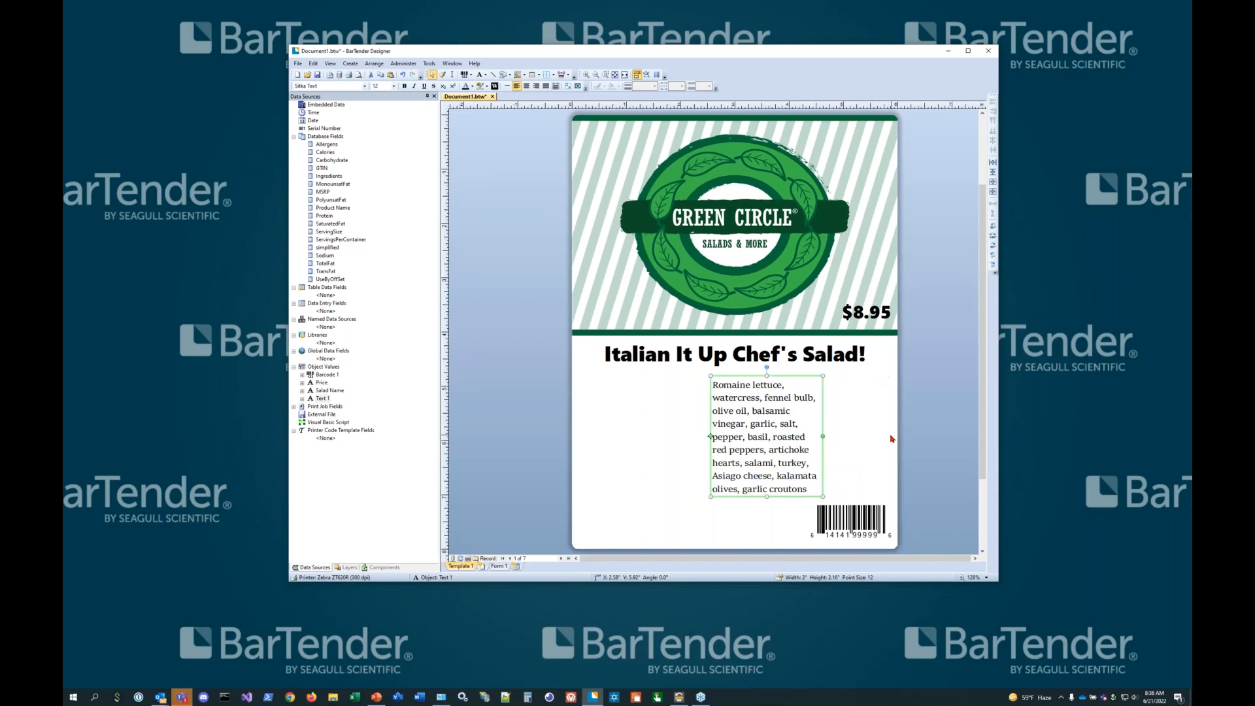
drag(822, 435, 889, 431)
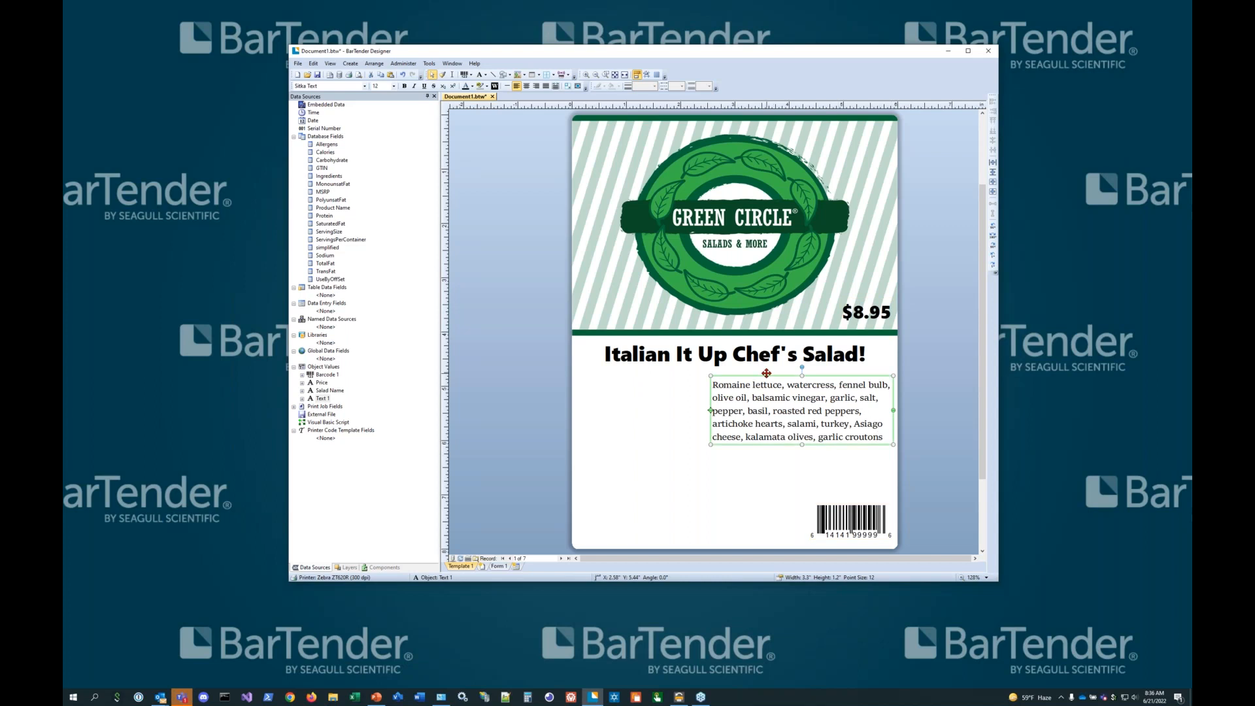
drag(766, 375, 766, 372)
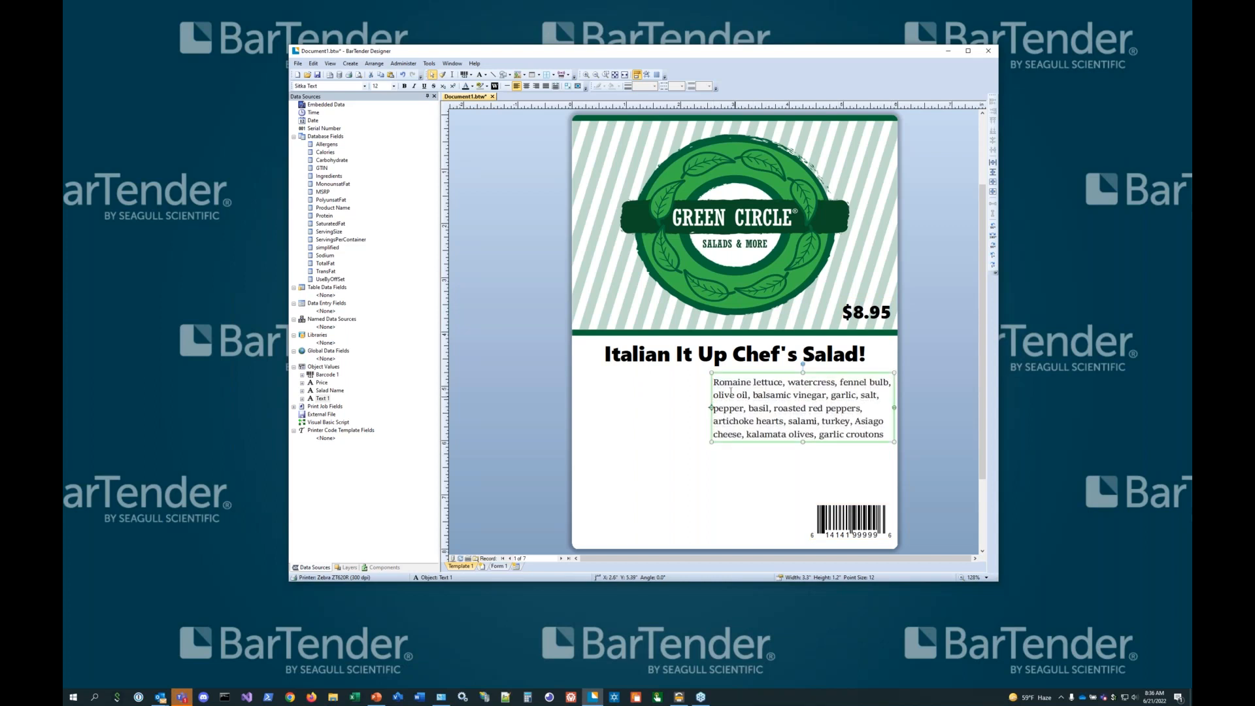
Insert the label "Ingredients: " at the beginning of the ingredients text
click(715, 382)
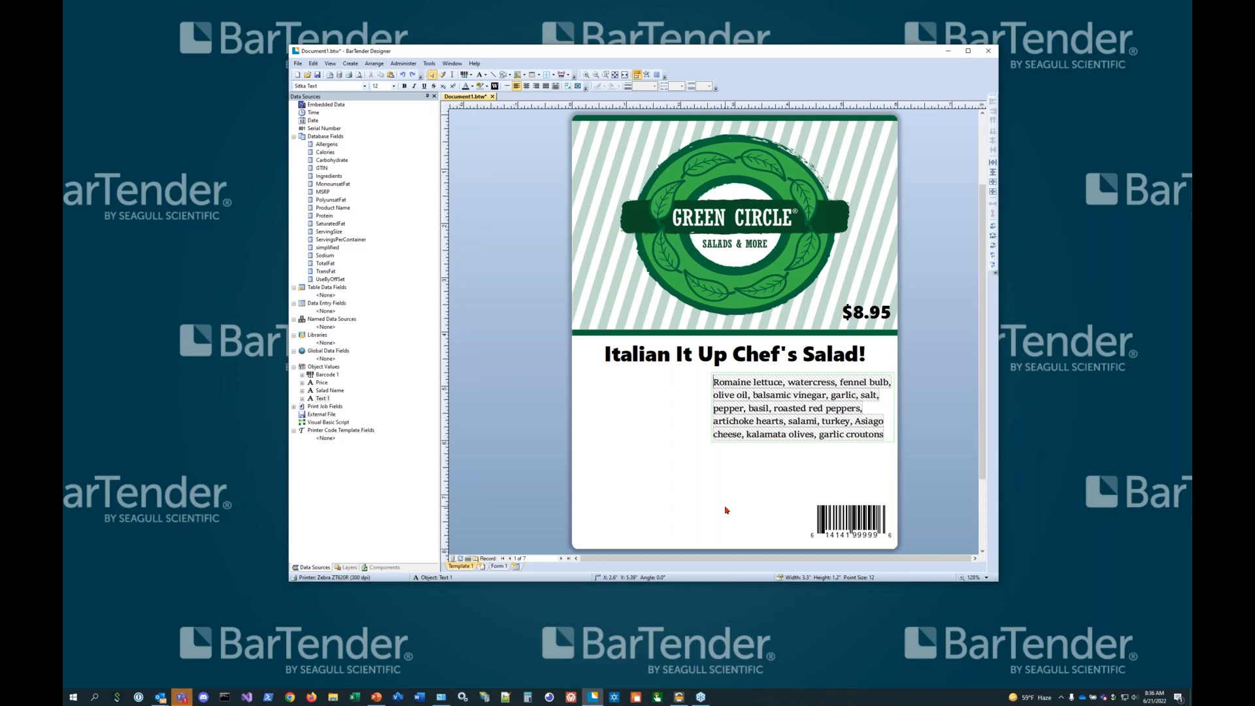
text(Ingre)
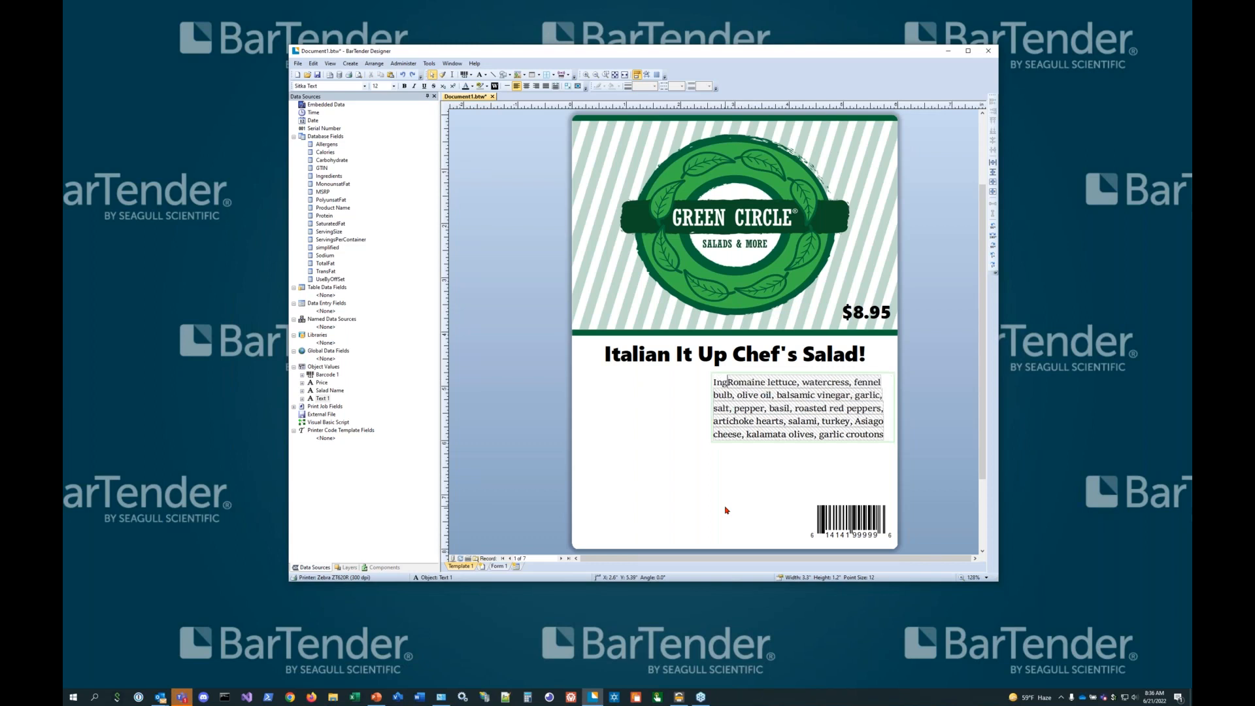
text(dients)
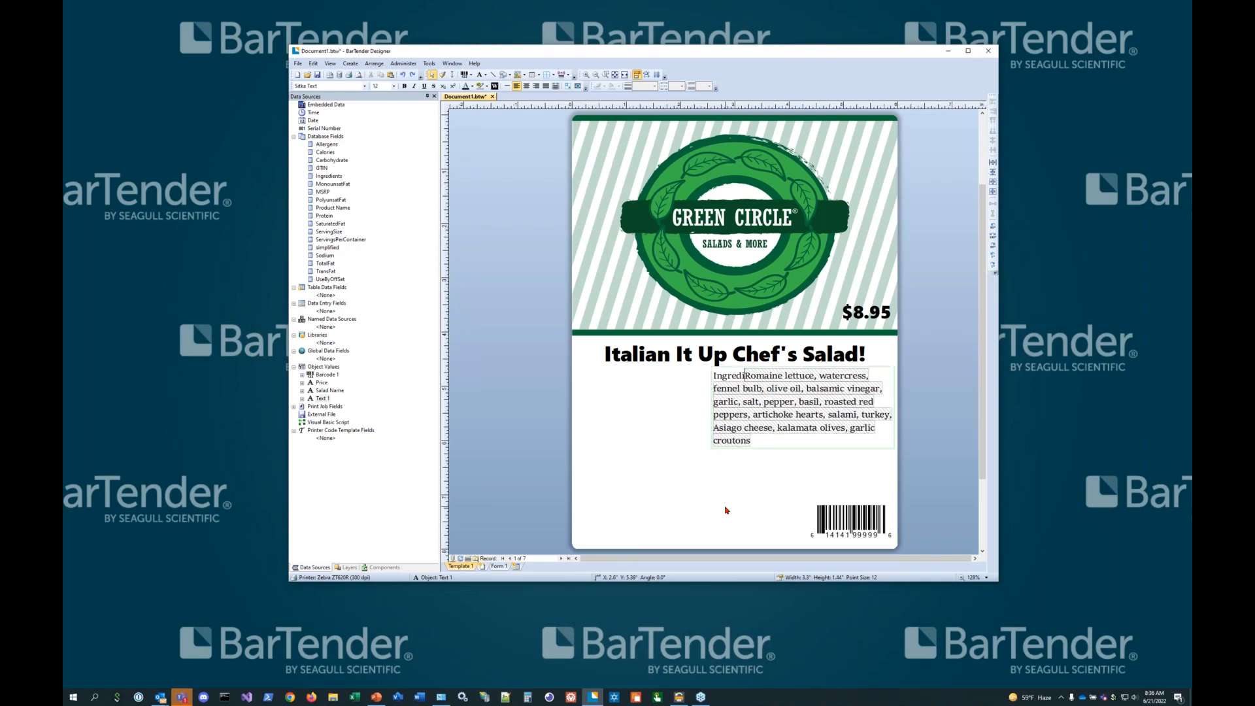
text(:)
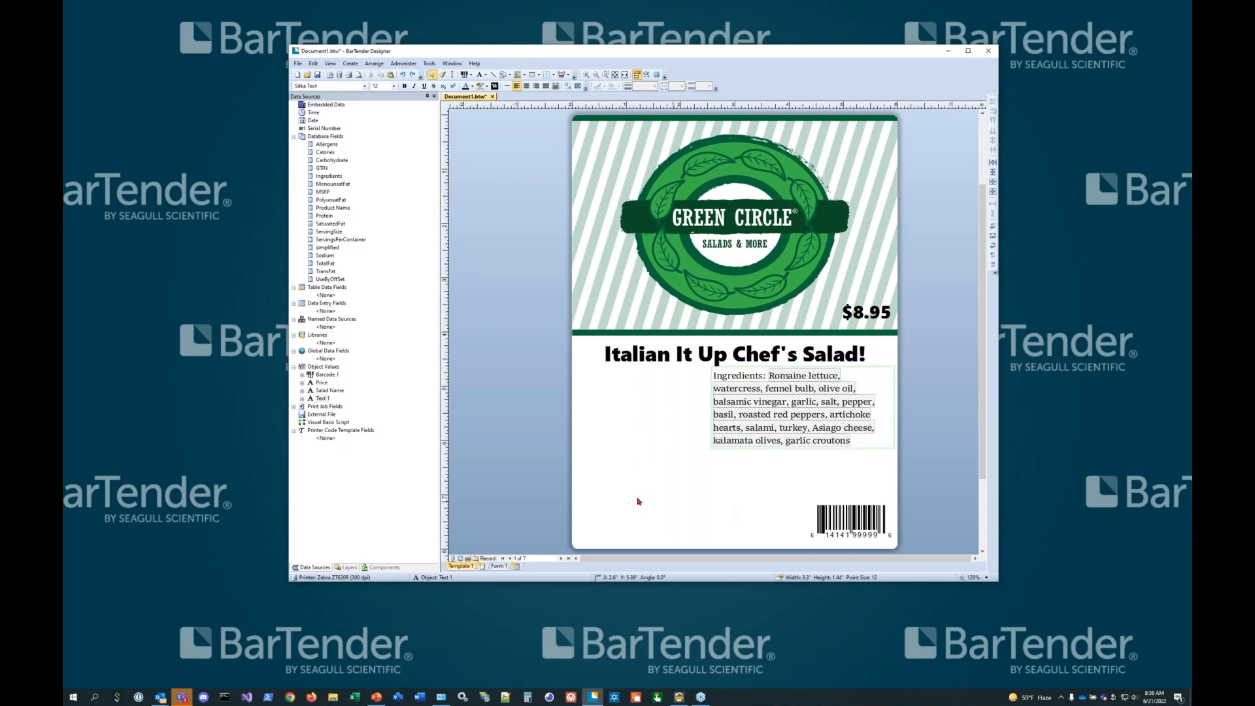
click(301, 398)
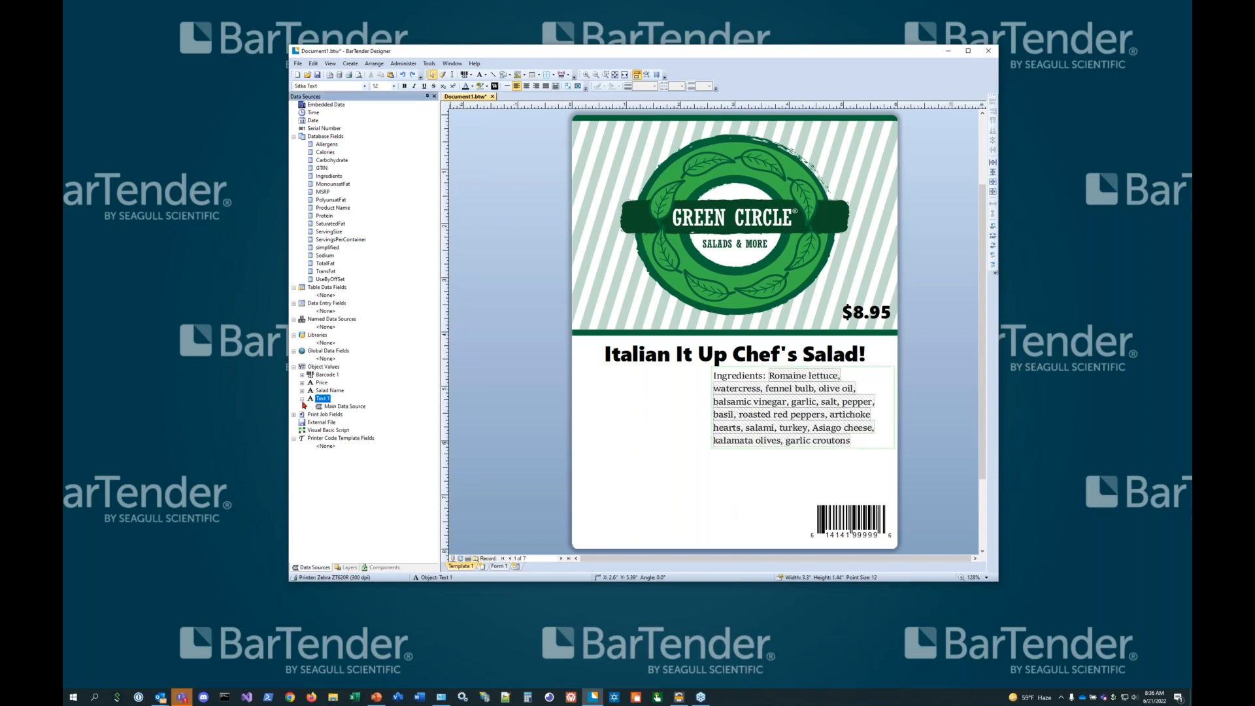
double_click(329, 400)
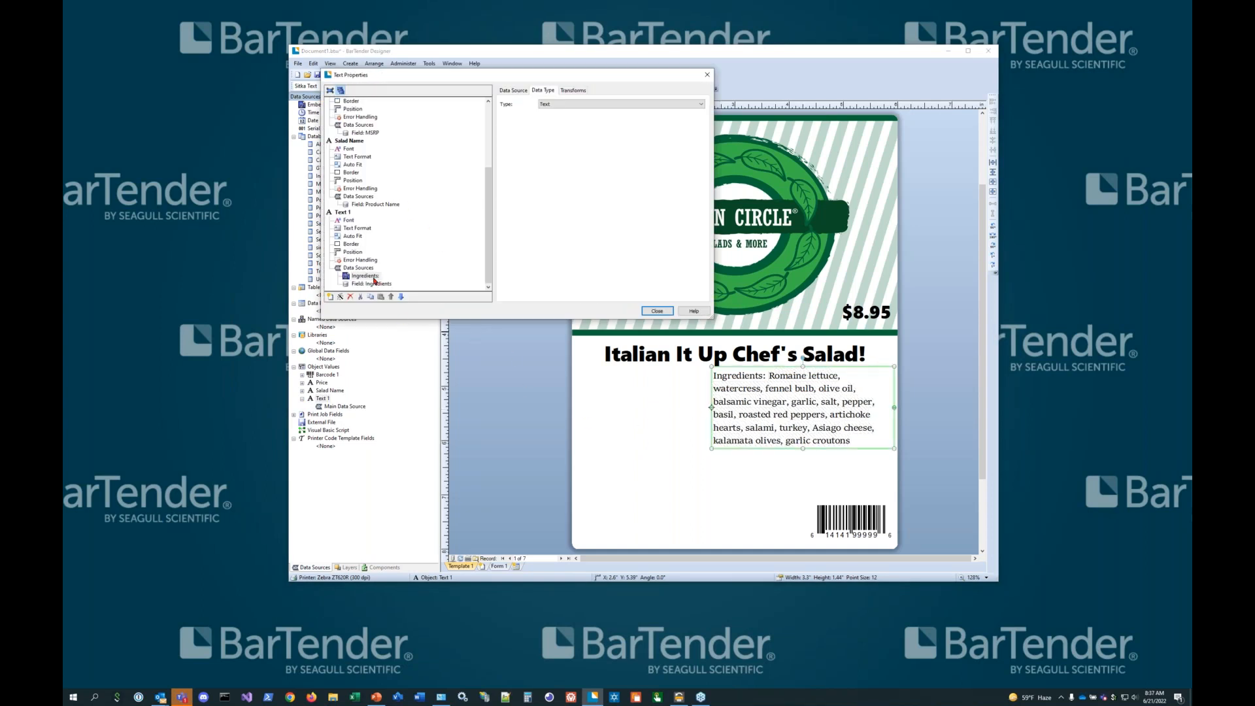
click(766, 376)
drag(766, 376, 713, 376)
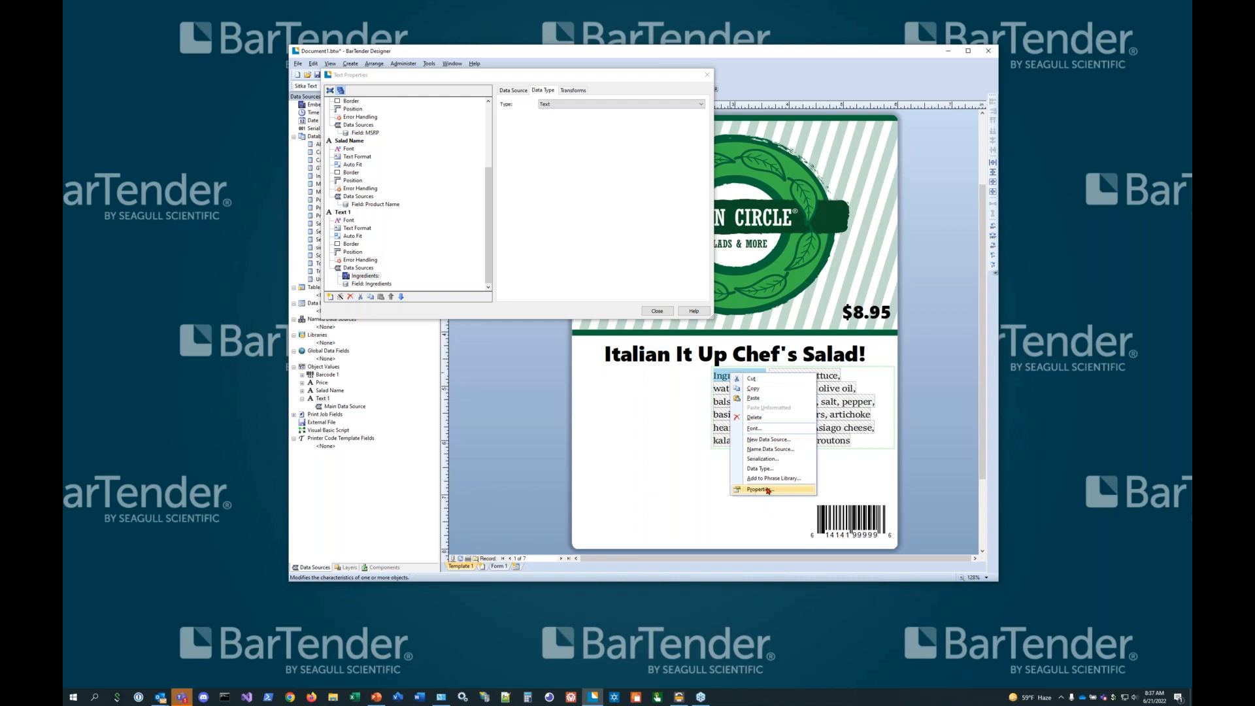
click(760, 490)
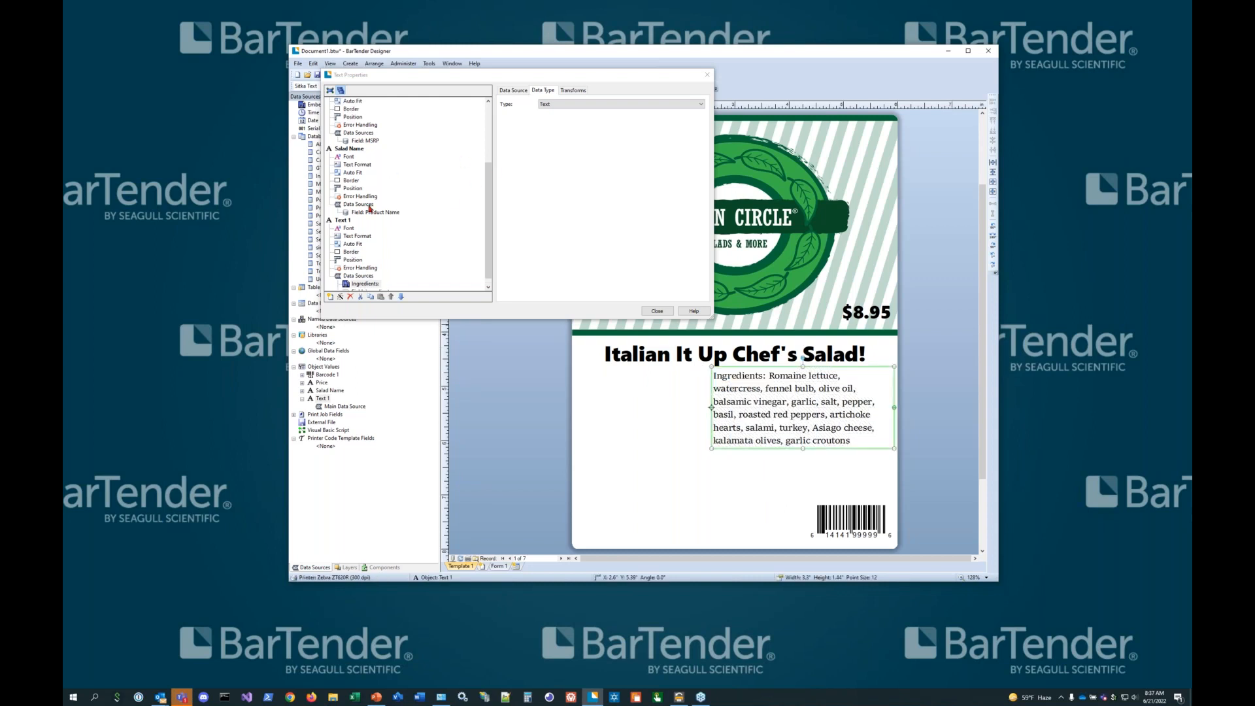
click(350, 228)
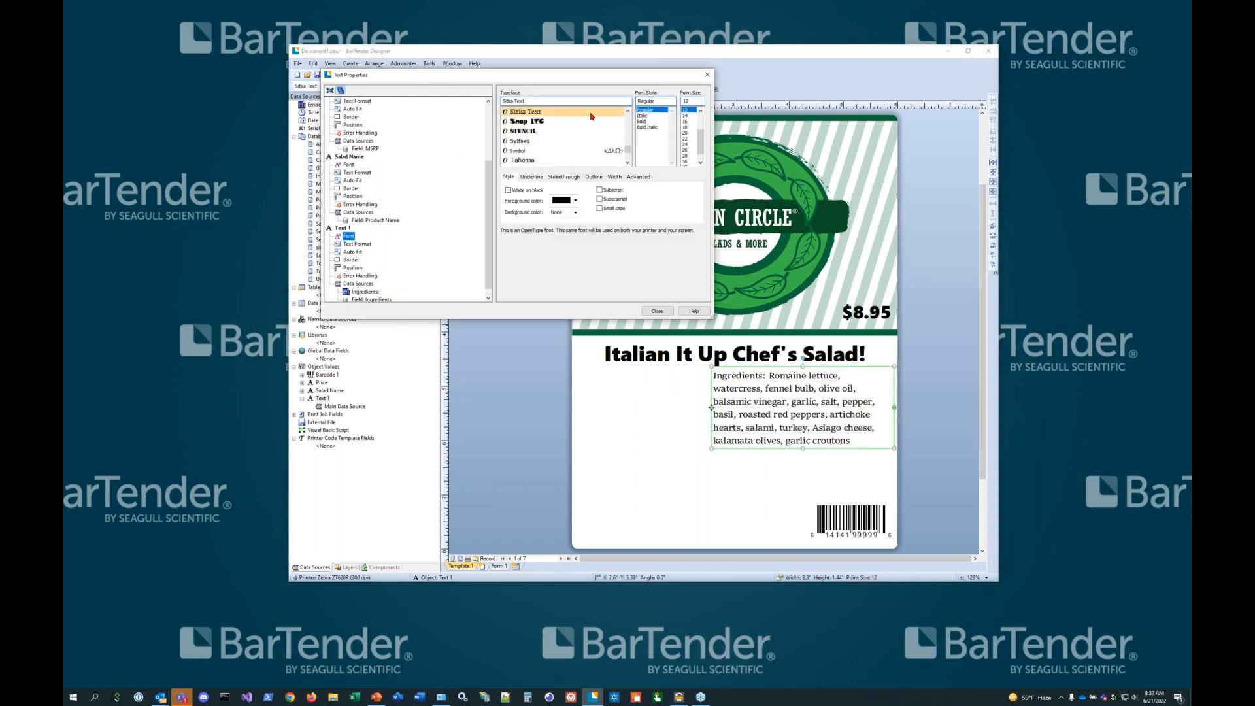
click(641, 122)
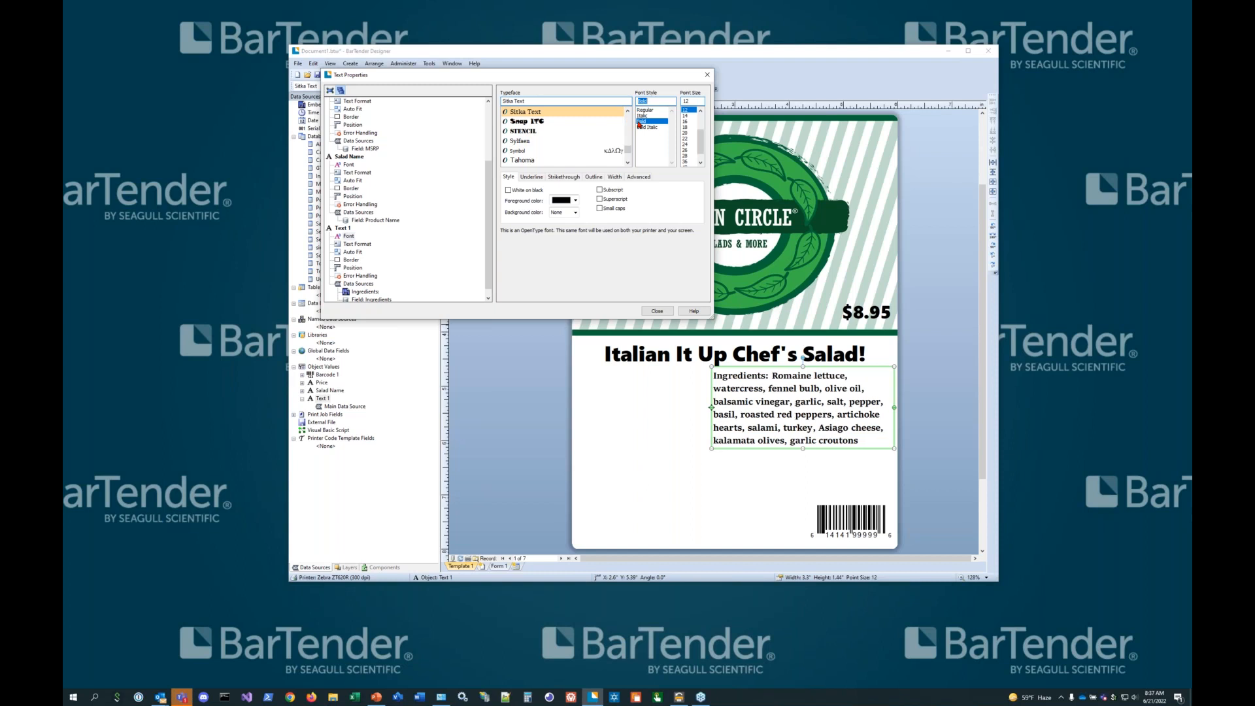
click(642, 110)
click(622, 453)
Make only the word "Ingredients" bold in the ingredients text
double_click(737, 376)
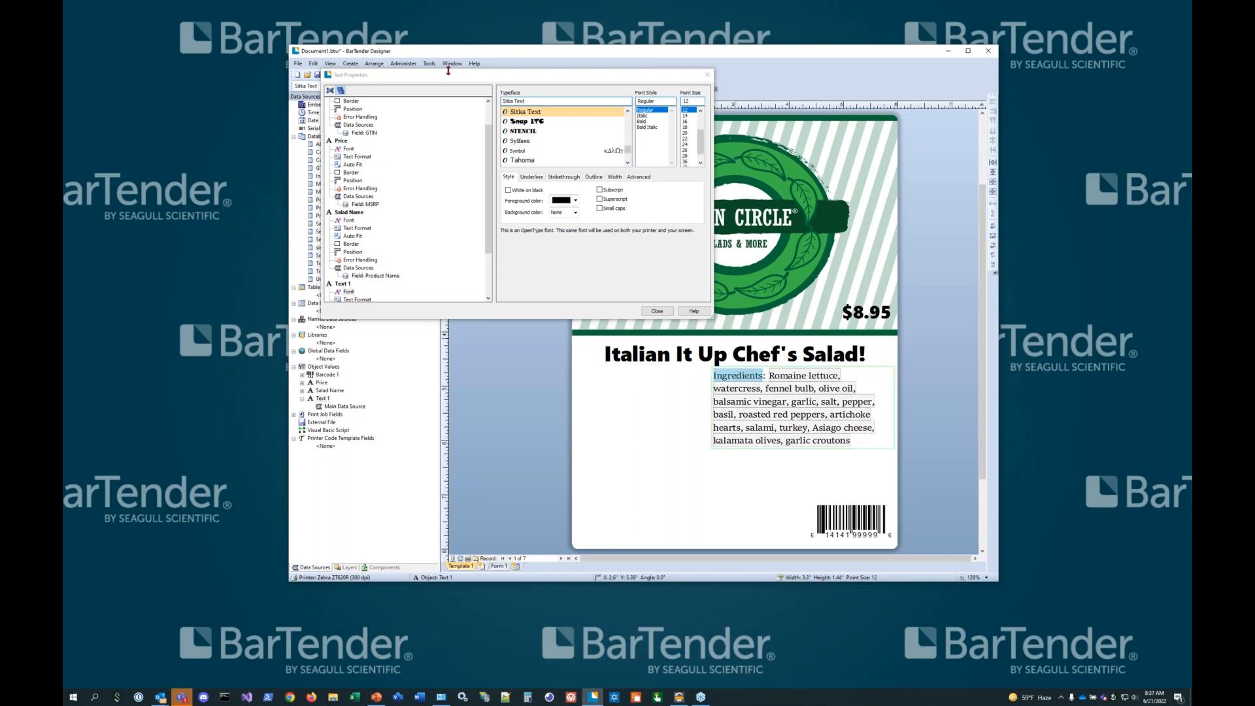
click(707, 74)
key(ctrl+b)
click(646, 434)
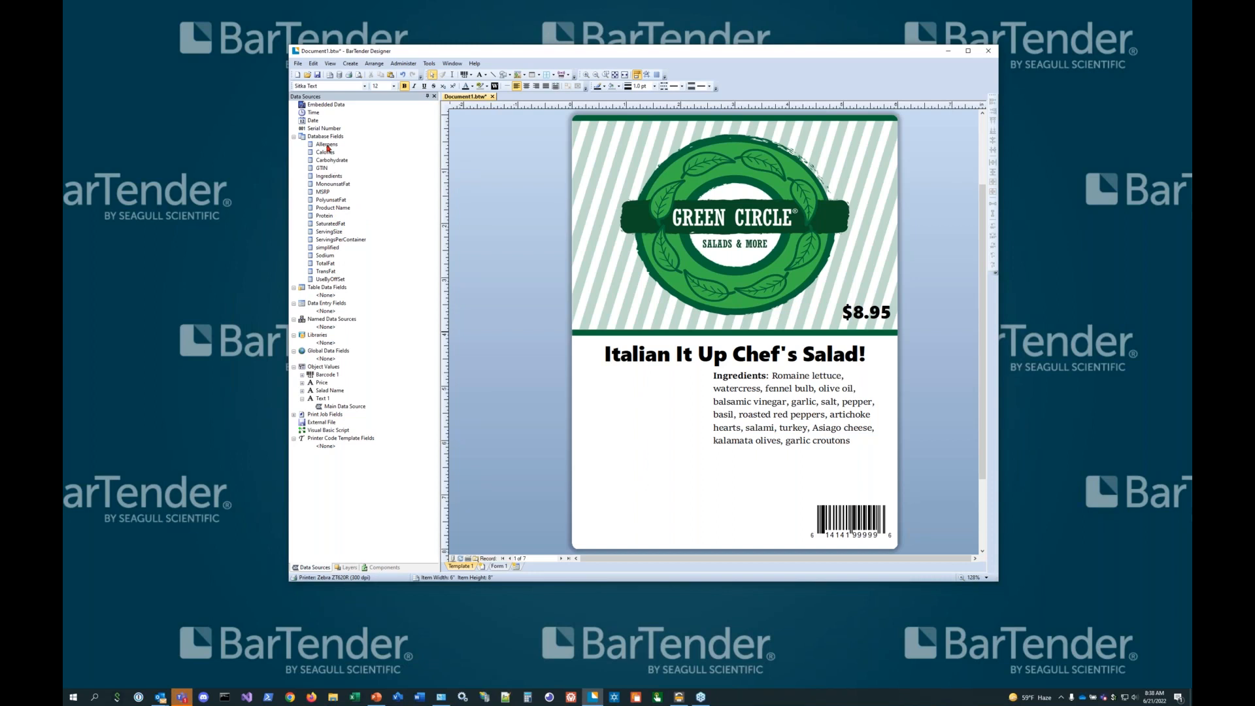
Place the Allergens database field below the ingredients text and prefix it with a new embedded data source reading "Contains: "
drag(326, 147, 733, 464)
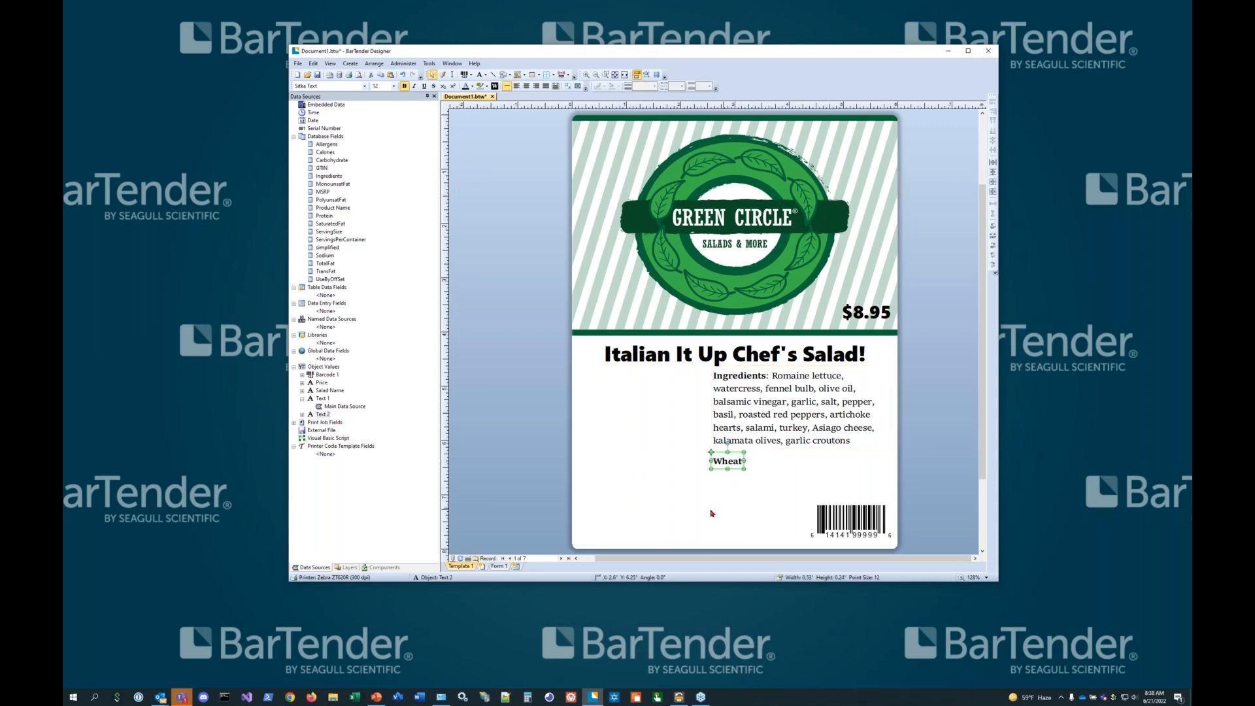
right_click(715, 471)
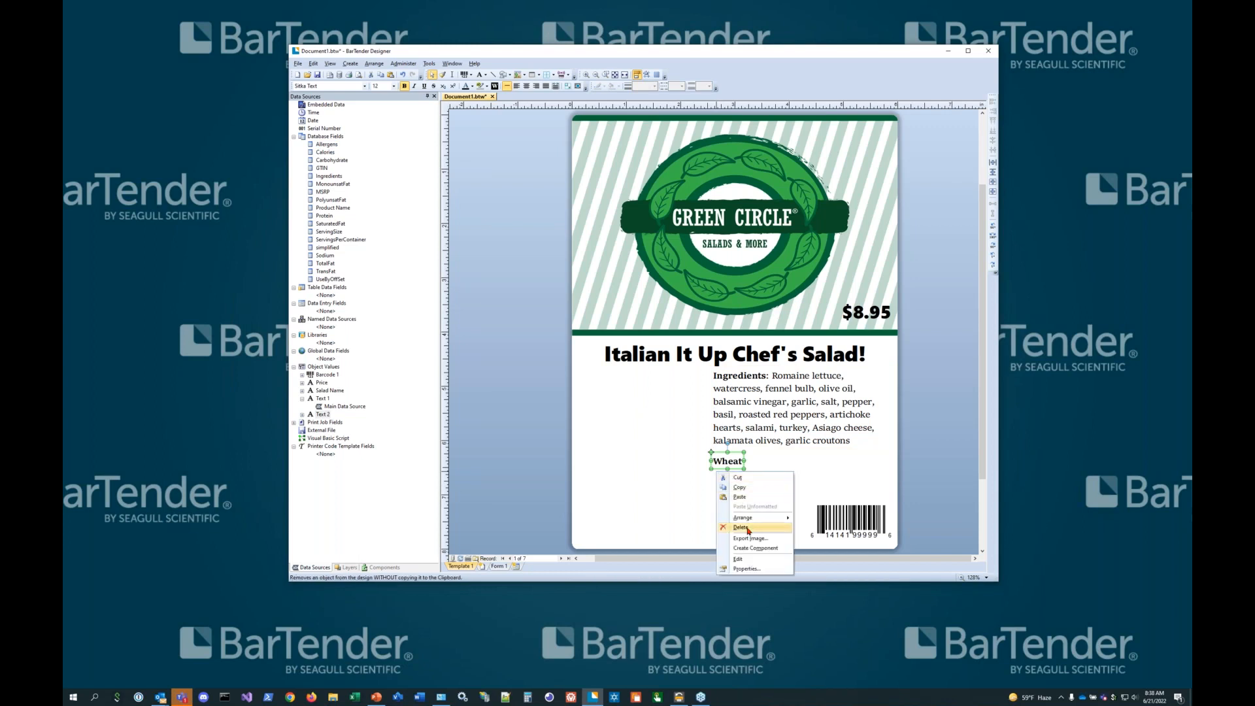
click(753, 569)
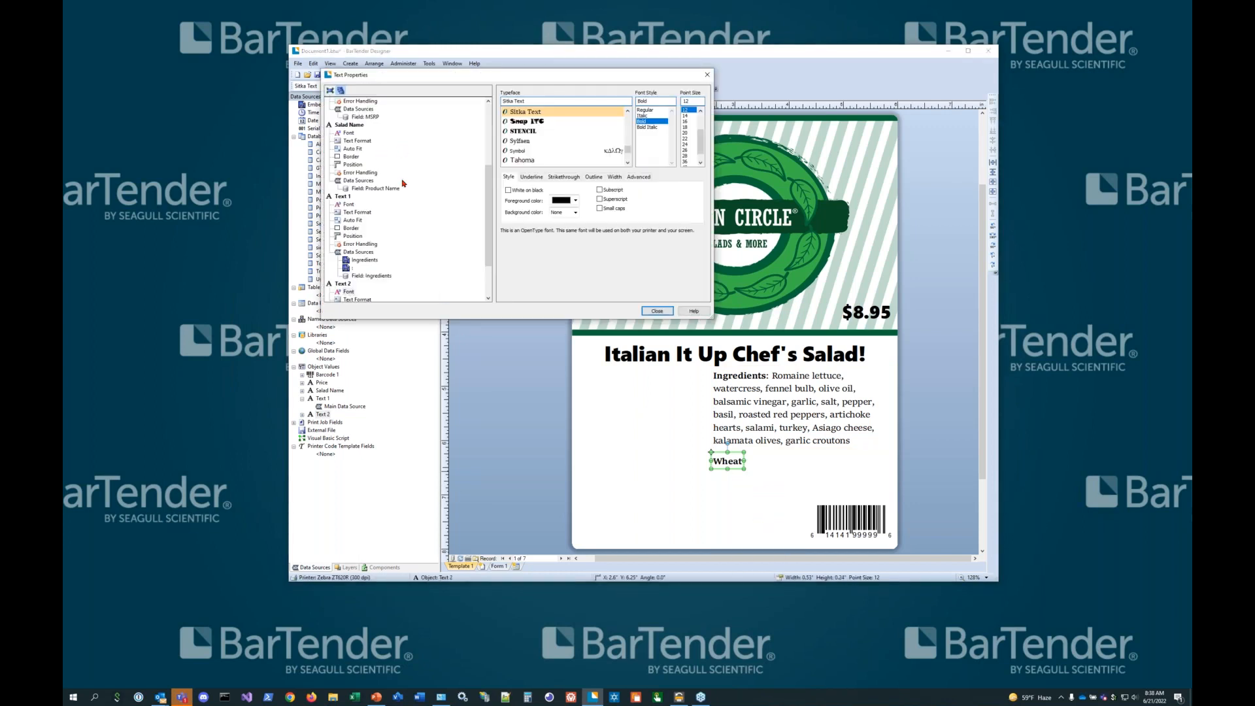
scroll(379, 276, down, 3)
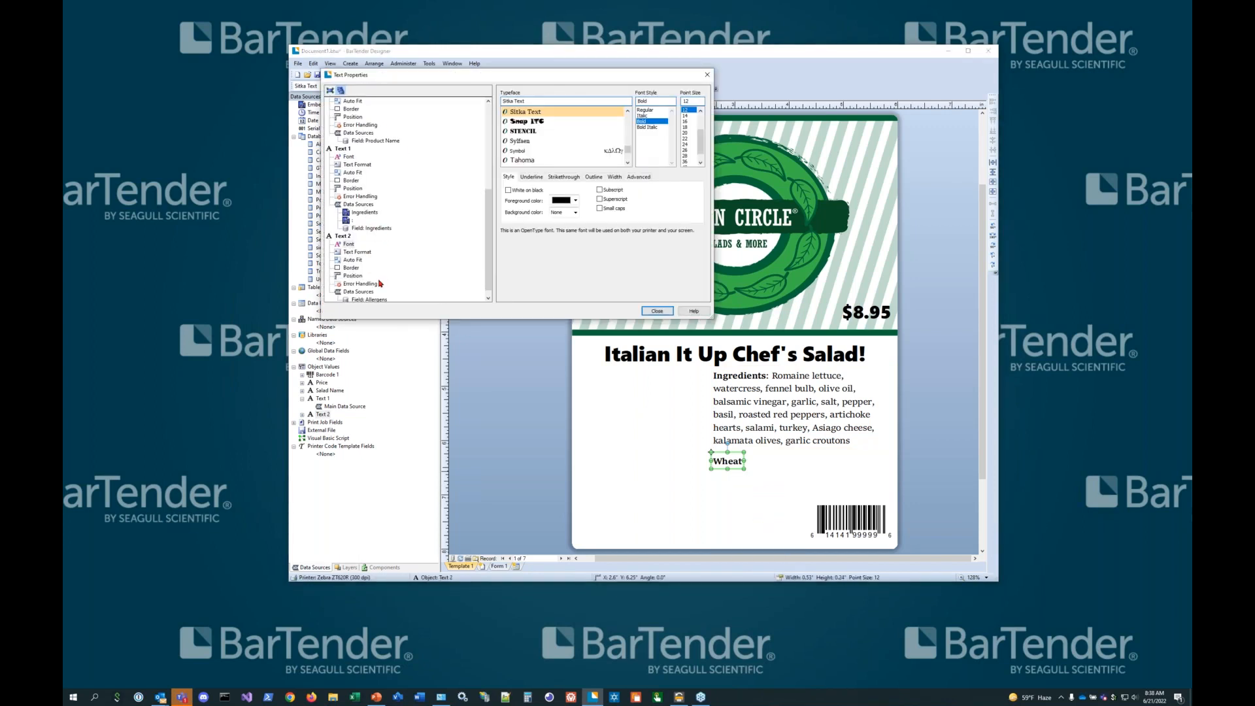
click(363, 285)
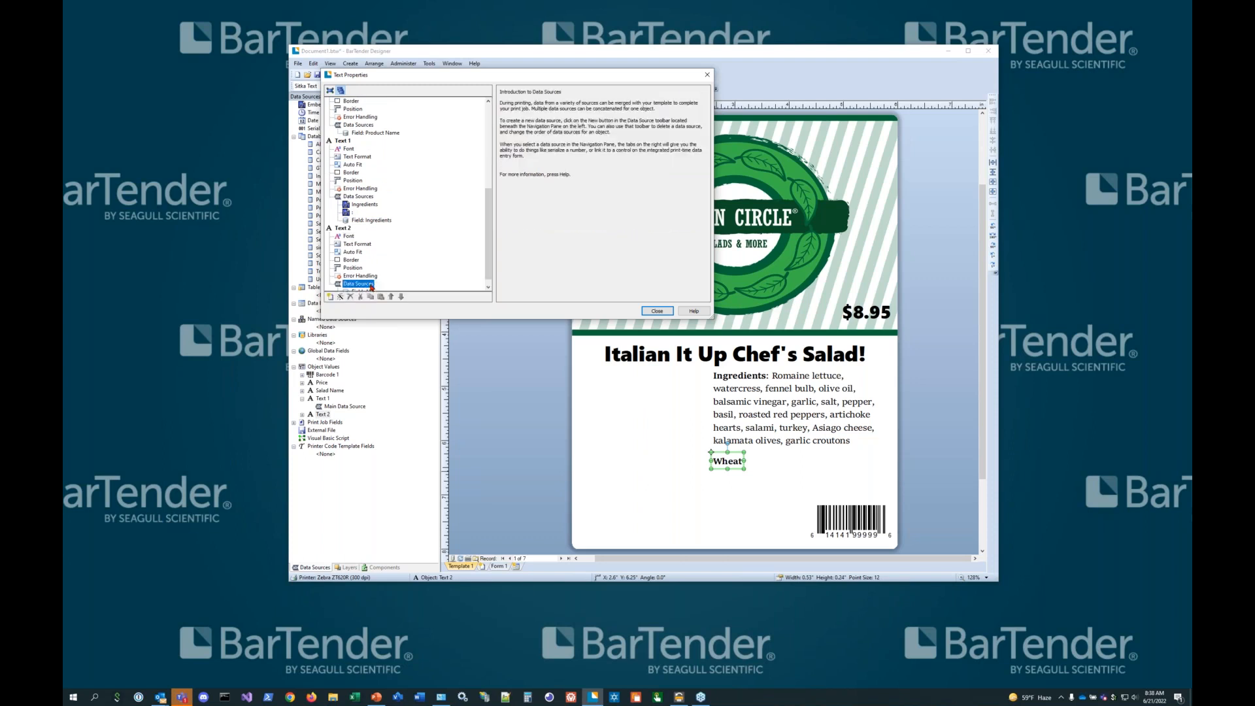
right_click(372, 286)
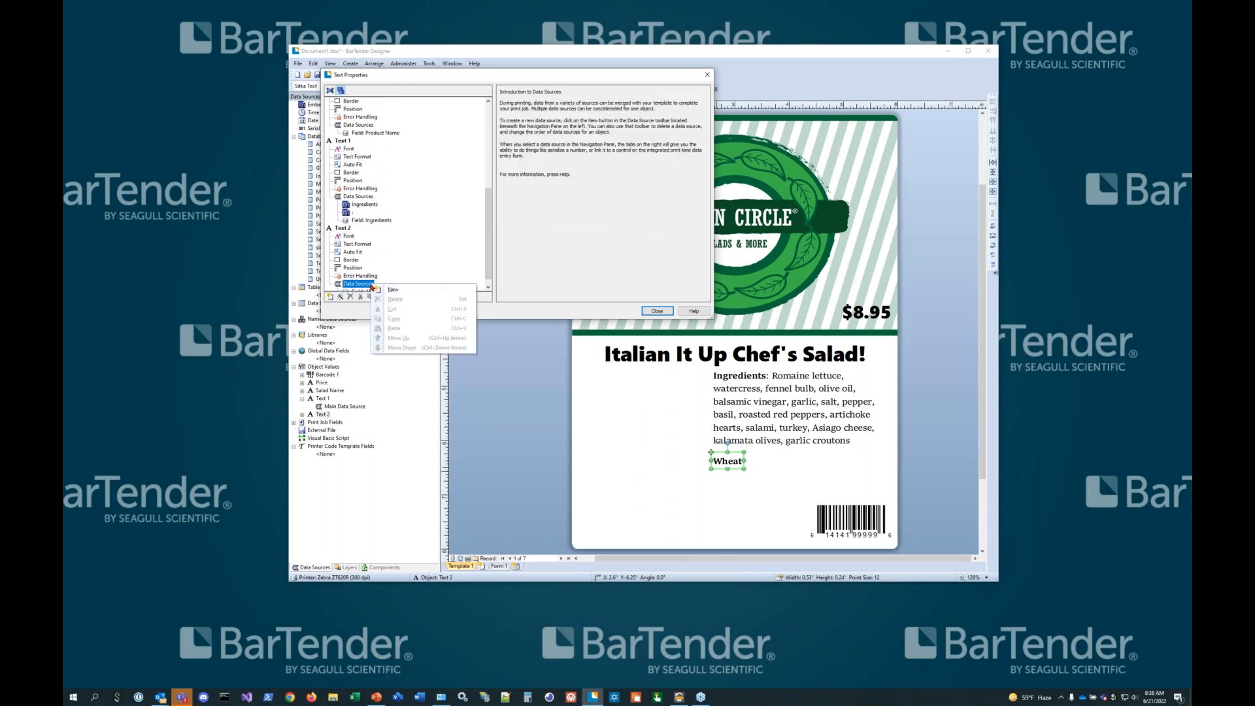
click(429, 290)
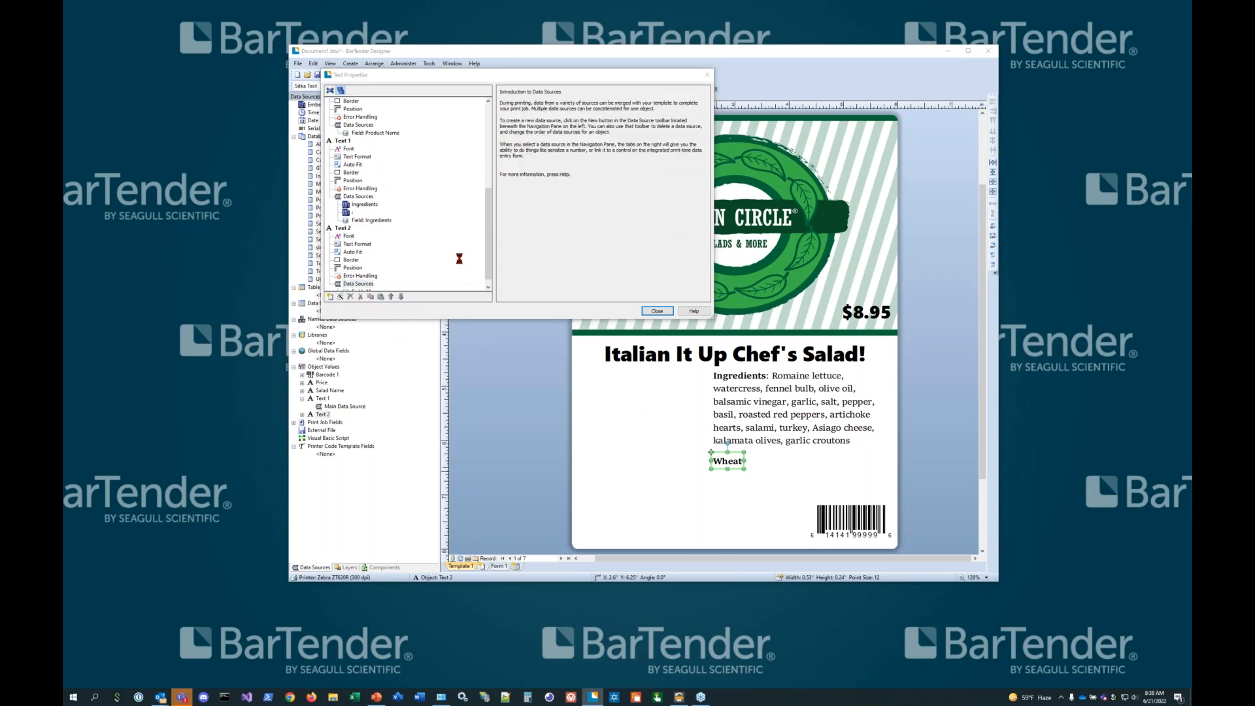
click(573, 294)
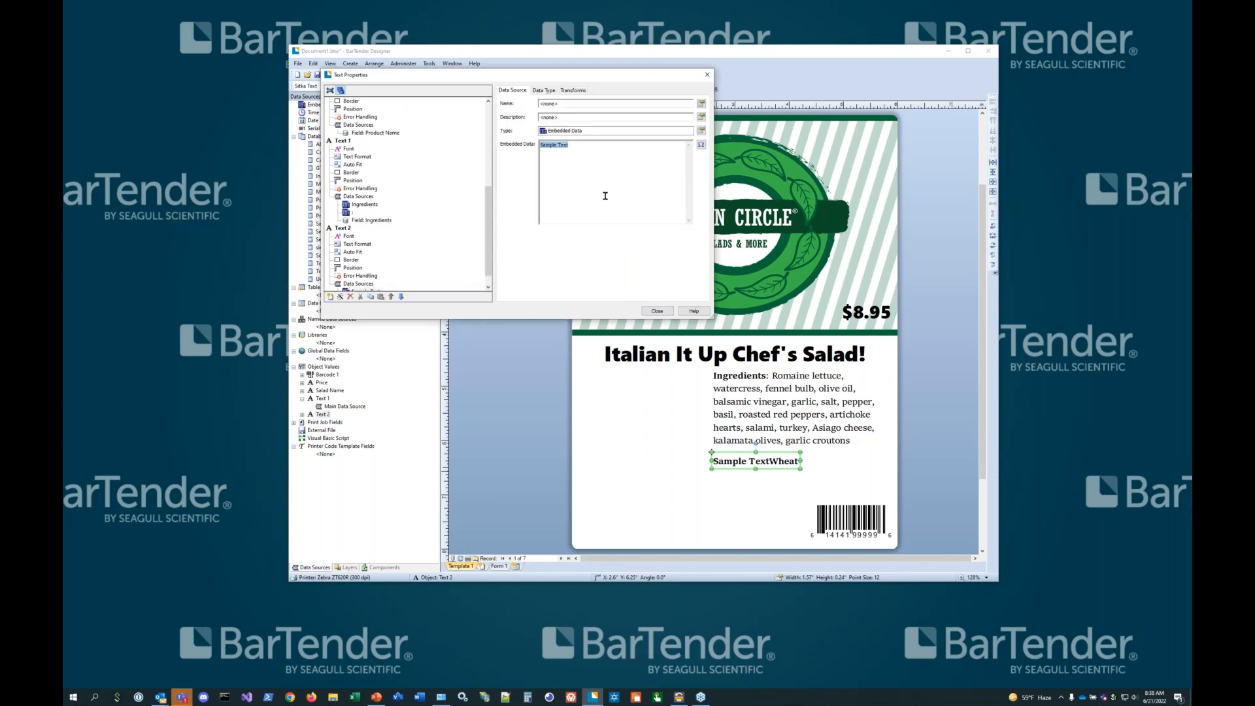
text(Co)
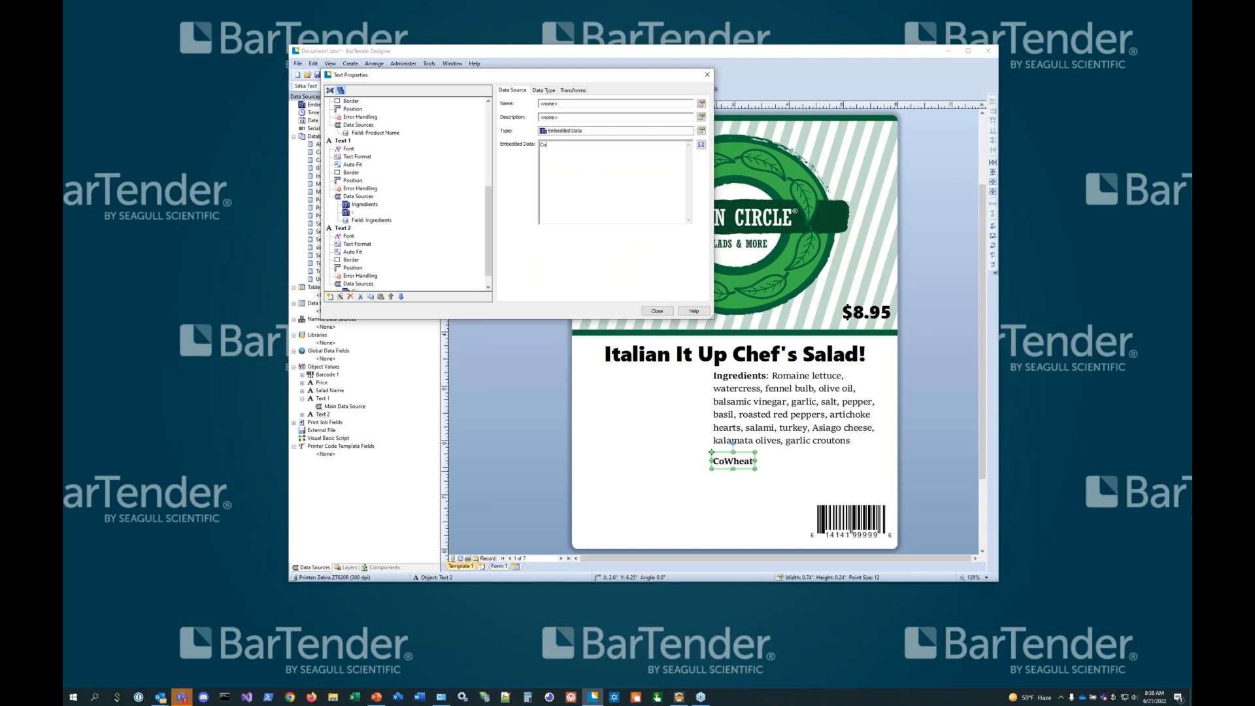
text(ntains:)
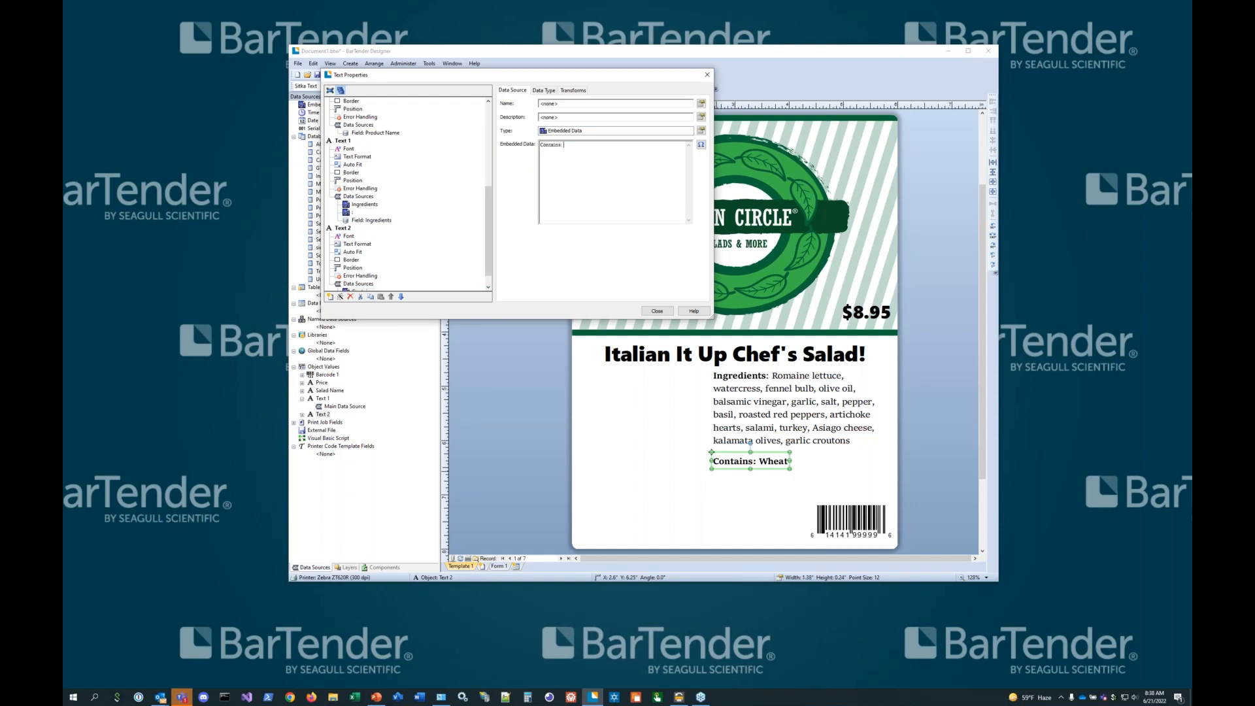
Add a rectangular border around the allergen text and change its typeface to Tahoma
click(351, 259)
click(565, 92)
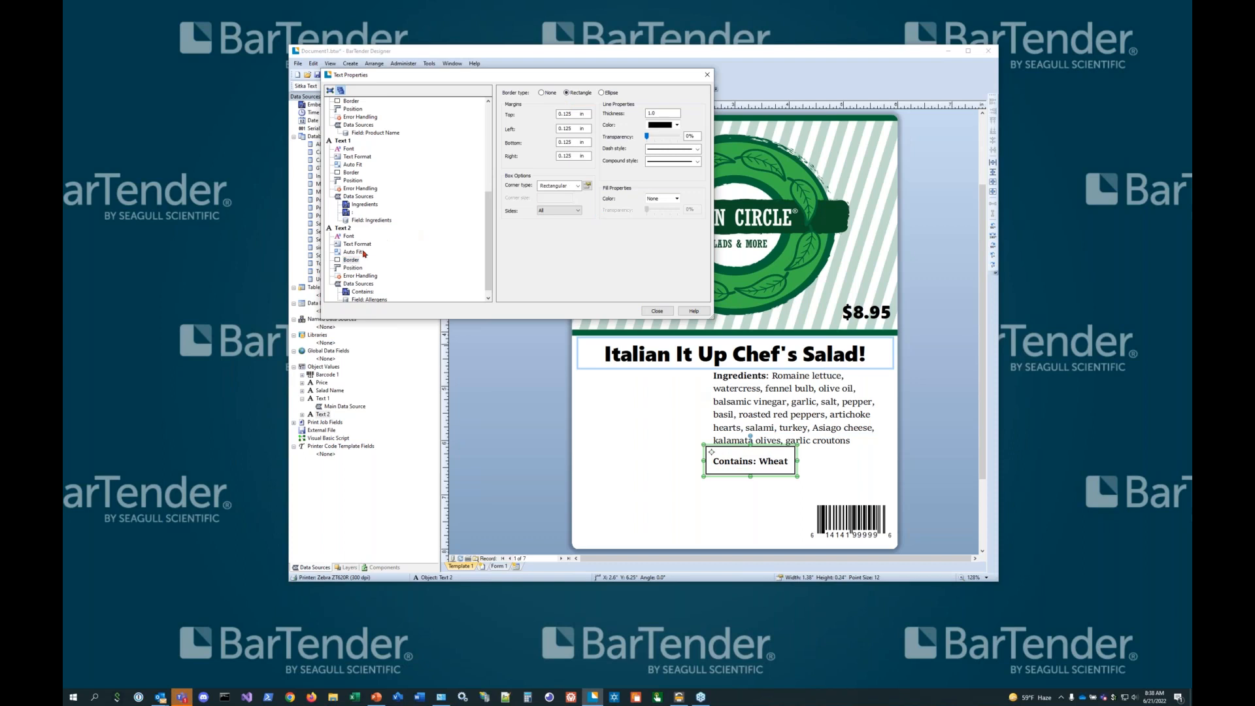
click(348, 236)
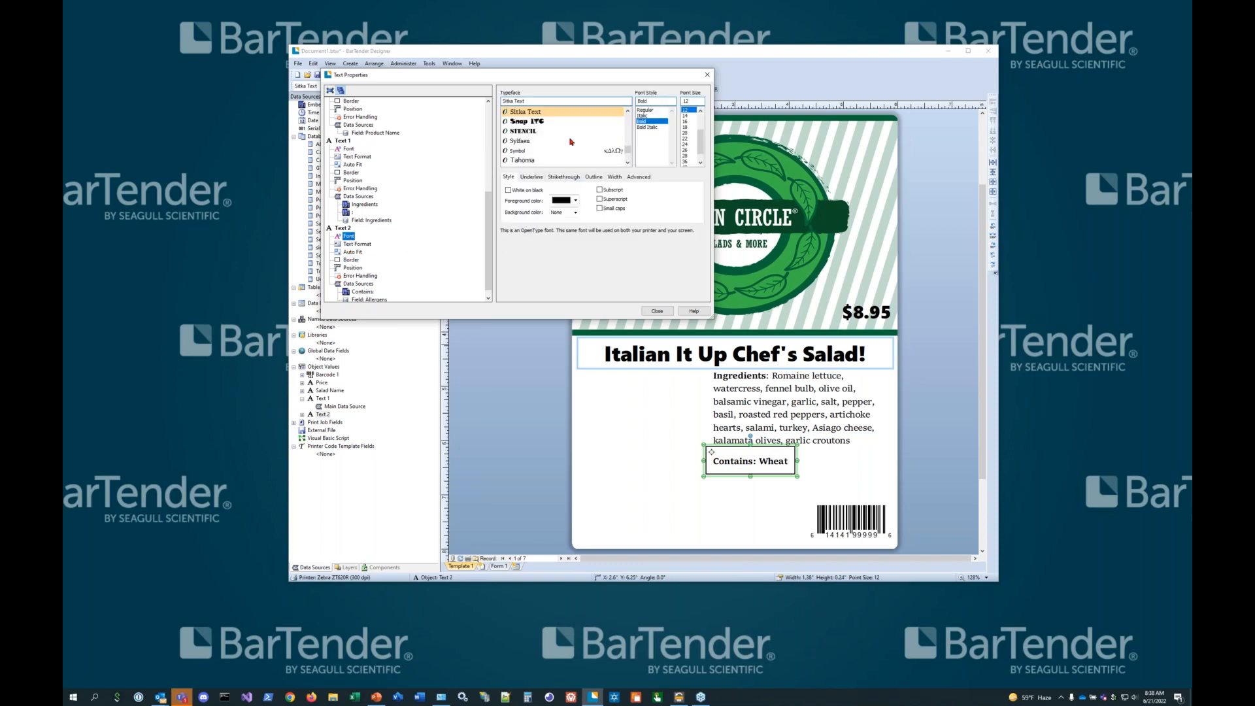
click(528, 161)
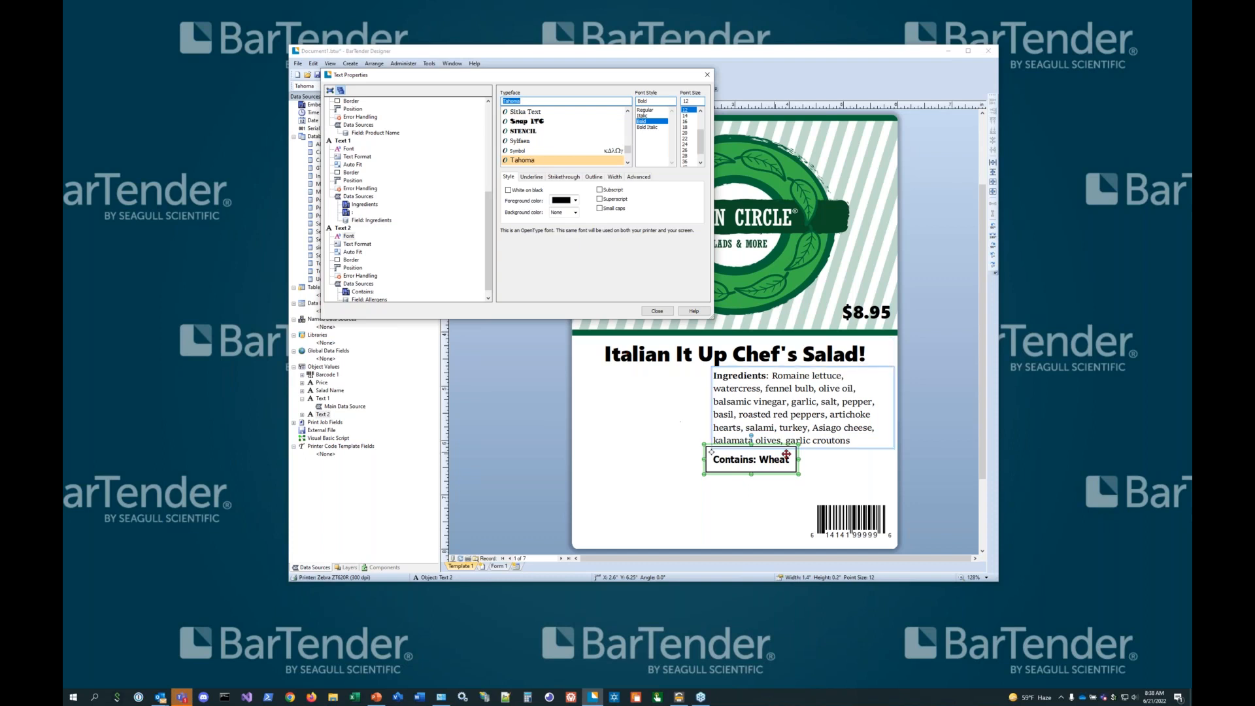
Shift the allergen box right to line up with the ingredients text and set its font style to Regular
drag(794, 466, 803, 466)
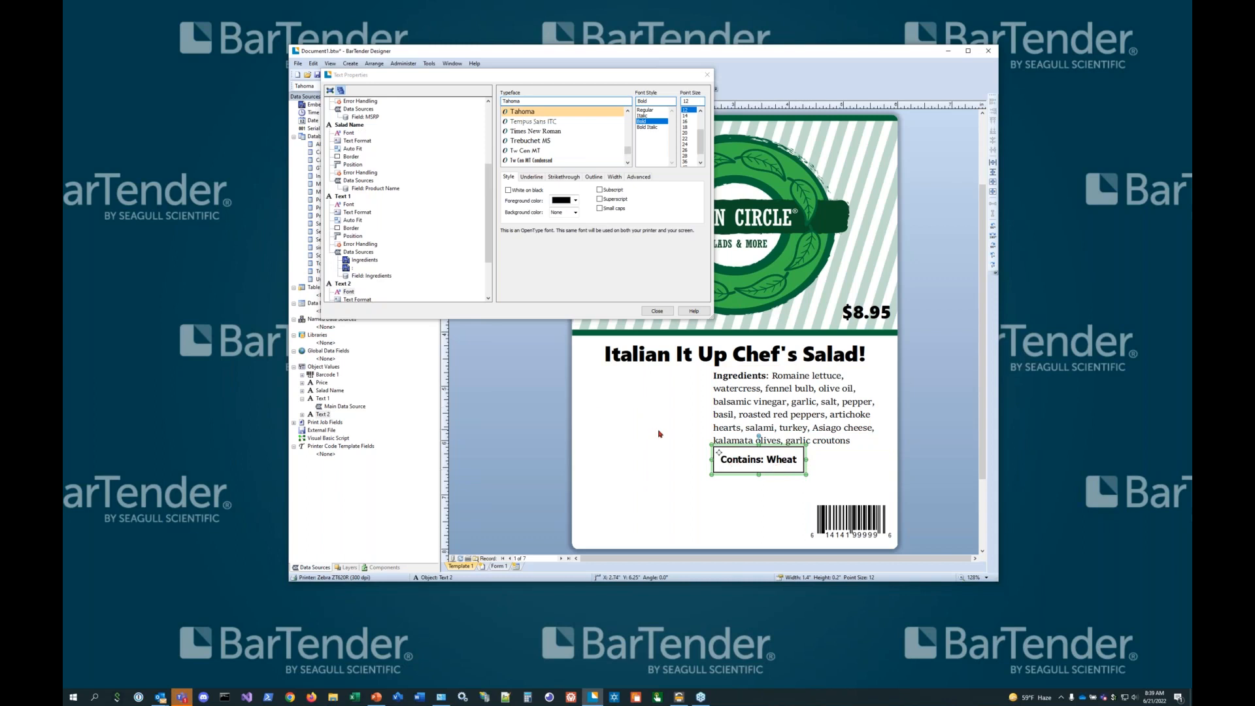
click(646, 110)
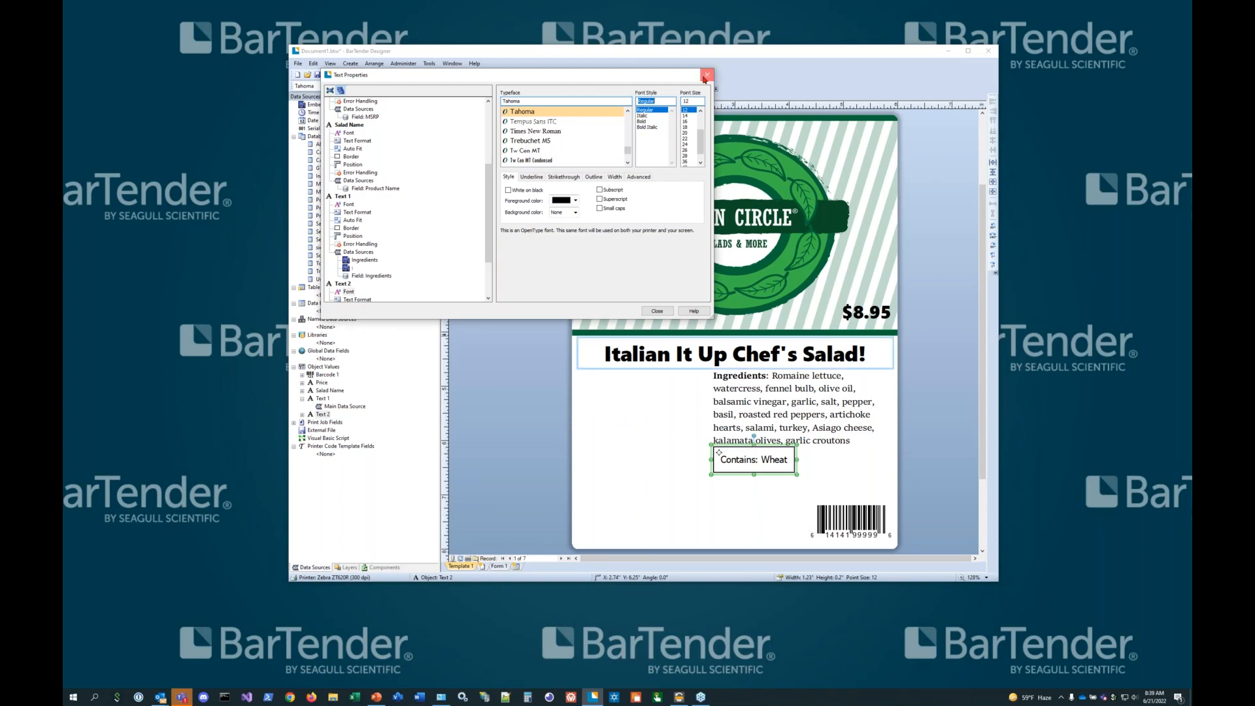
click(707, 75)
Make only the "Contains:" label bold in the allergen box
double_click(735, 459)
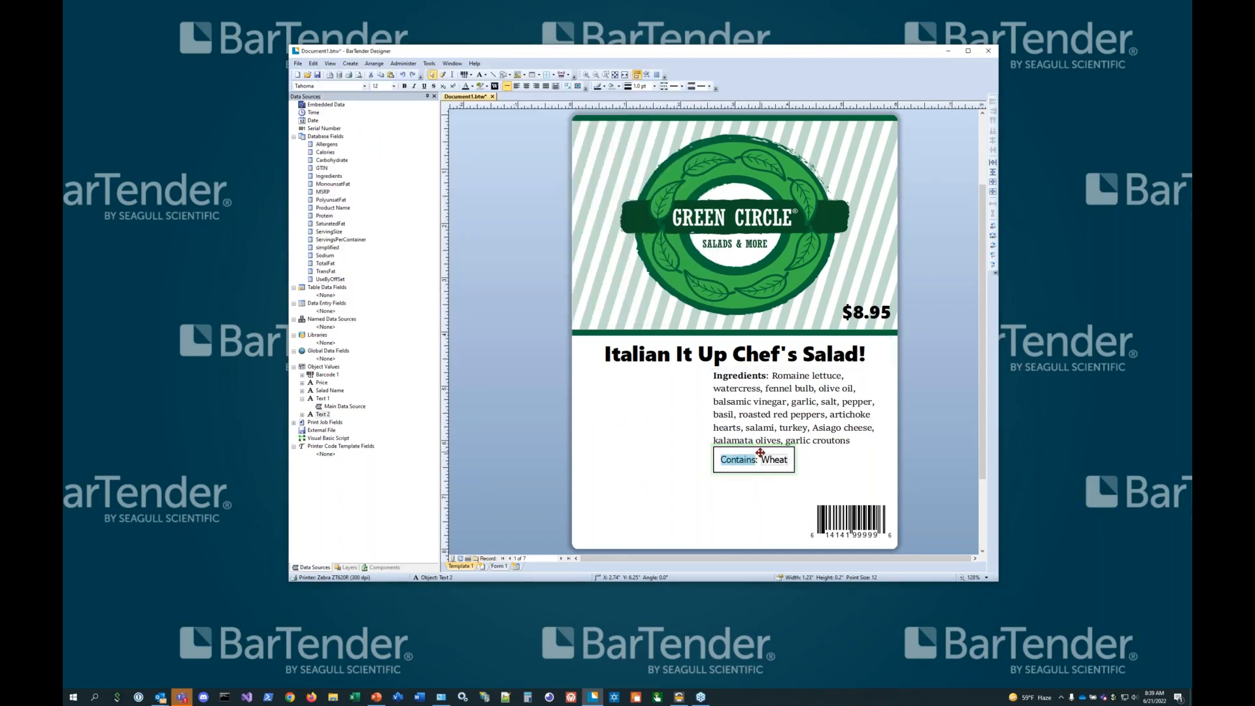
drag(758, 459, 711, 459)
key(ctrl+b)
click(657, 500)
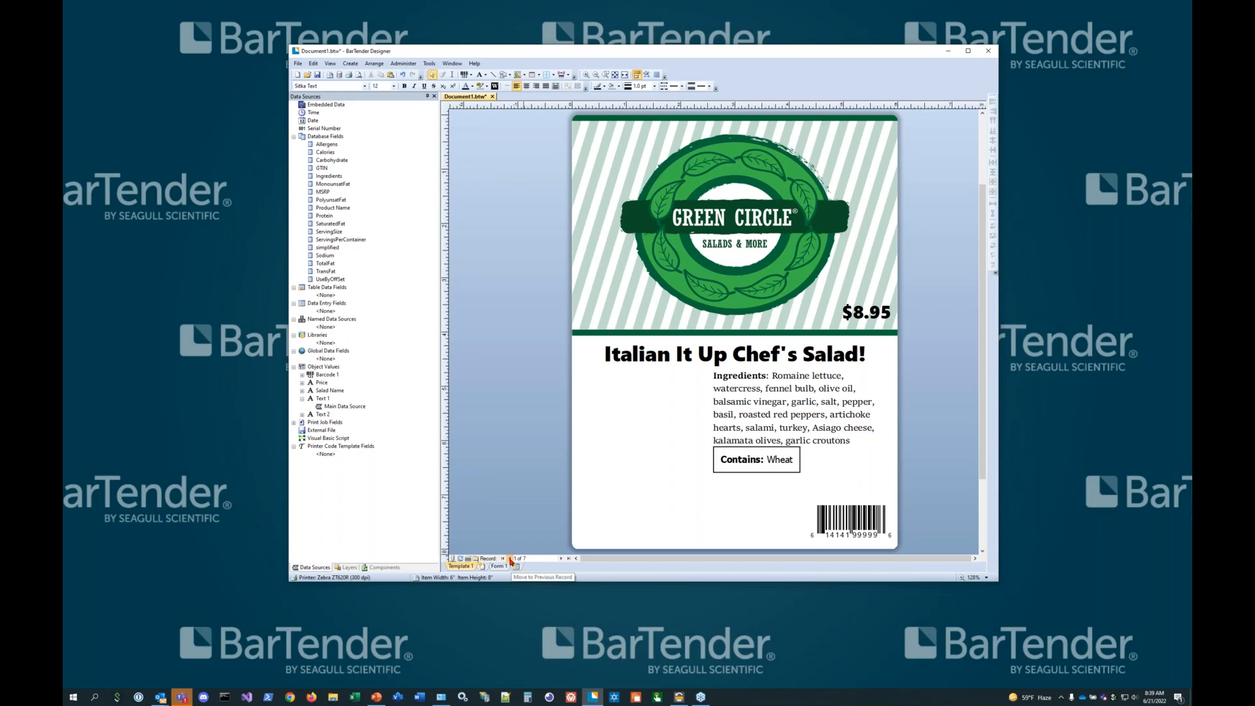
Page forward and back through the database records to check how the ingredients and allergen text fit on the label
click(561, 558)
click(561, 558)
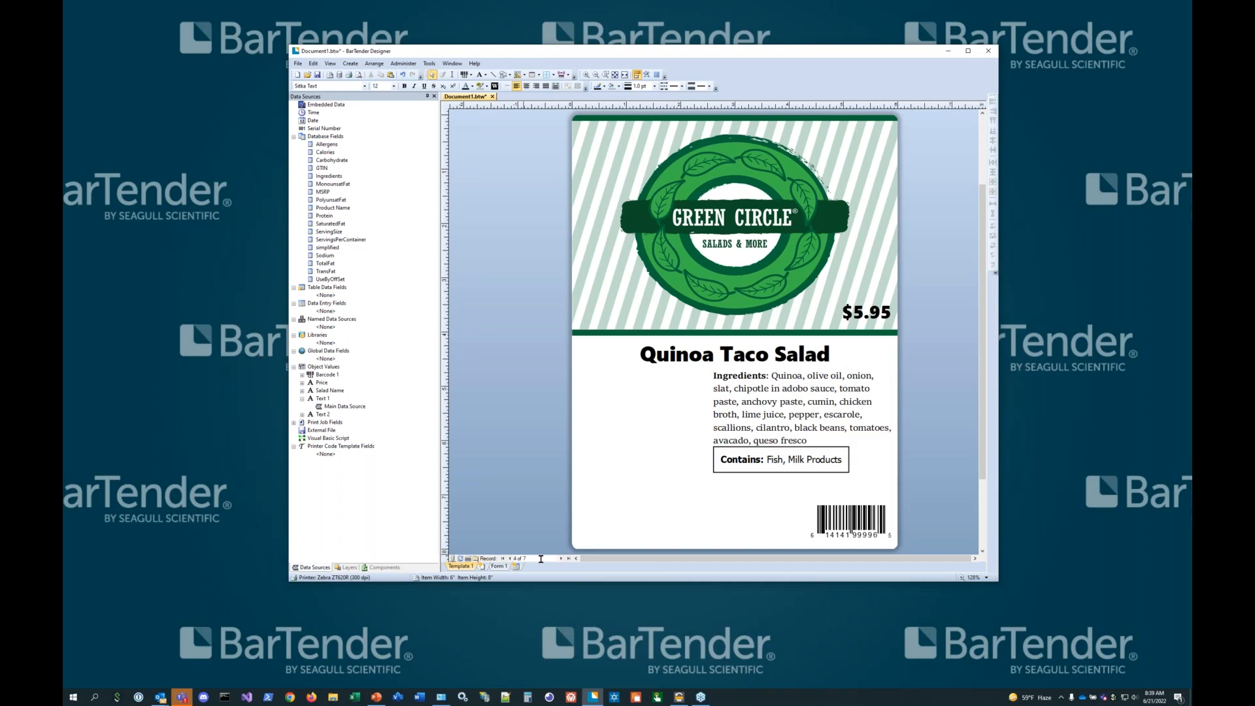
click(510, 559)
click(511, 559)
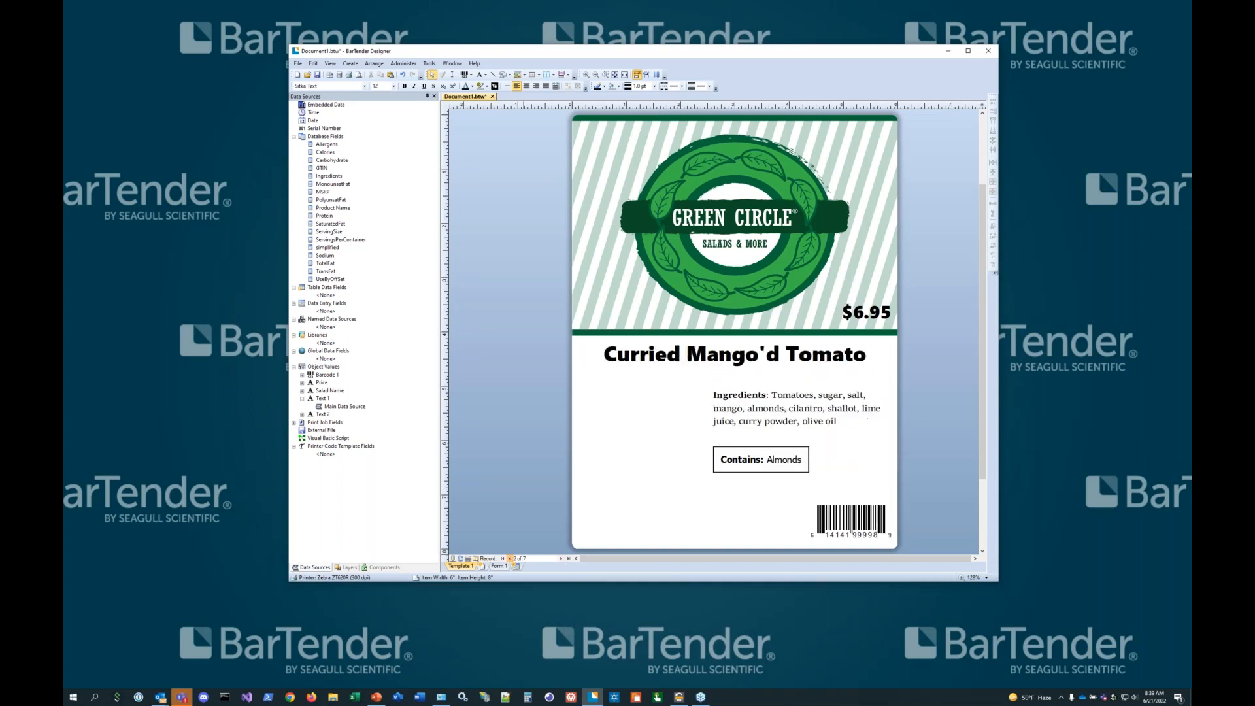
click(510, 558)
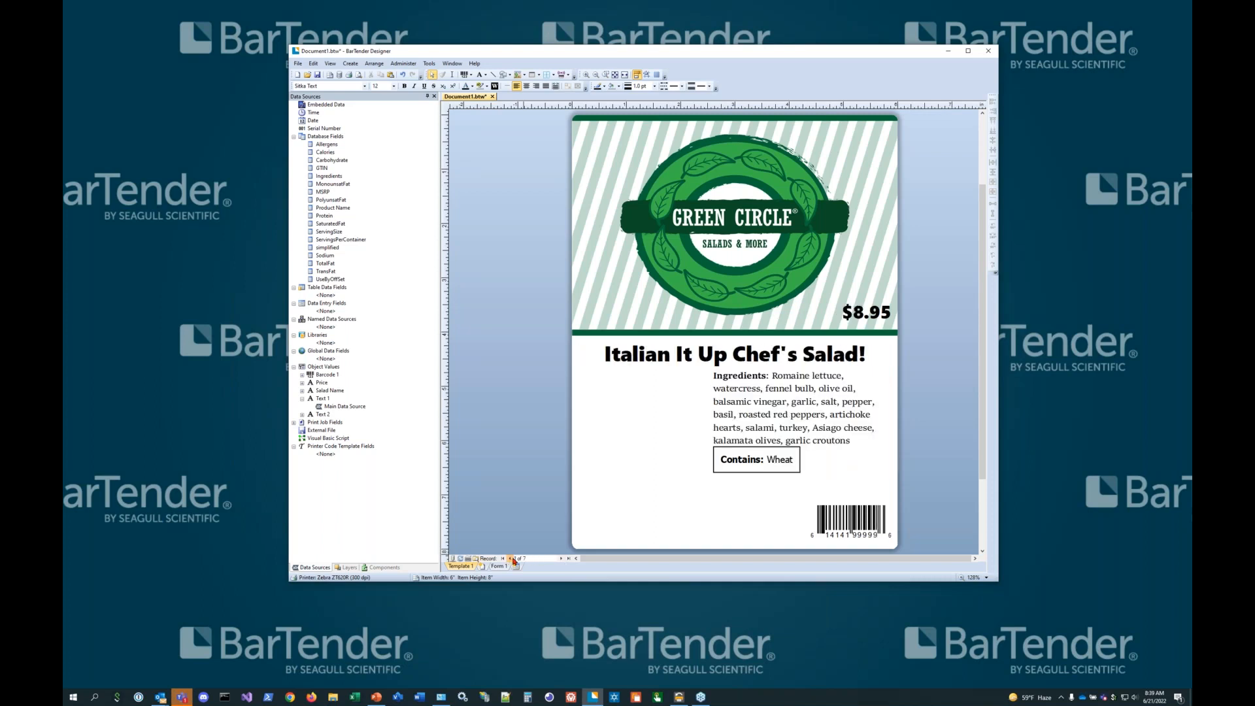
Set the ingredients text object's position anchor to Top Left and check the label across the following database records
click(763, 366)
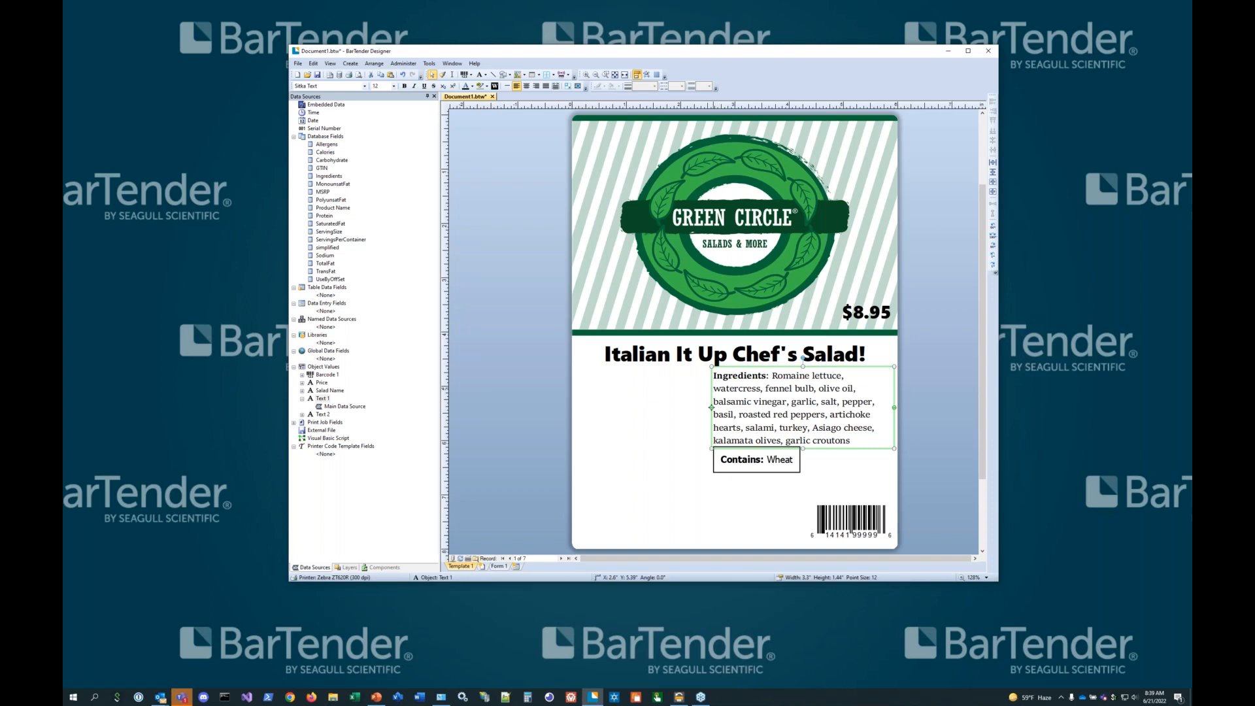
right_click(712, 386)
click(751, 487)
scroll(379, 281, down, 2)
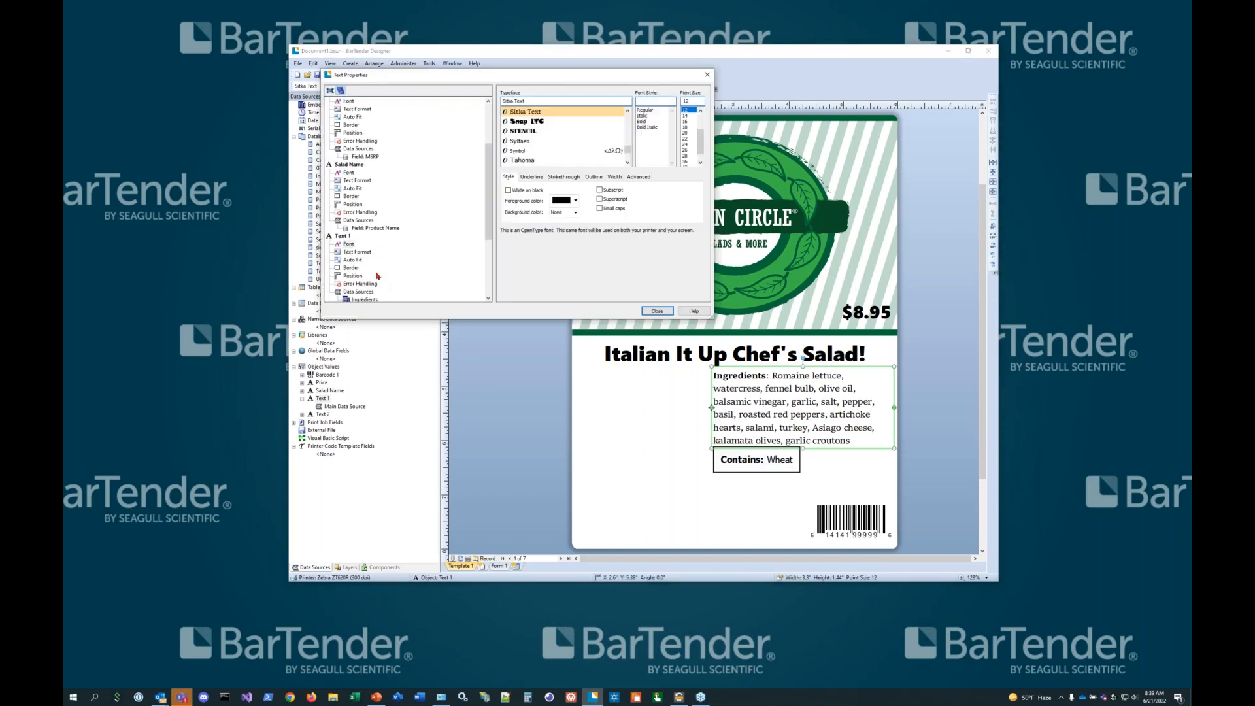
click(352, 275)
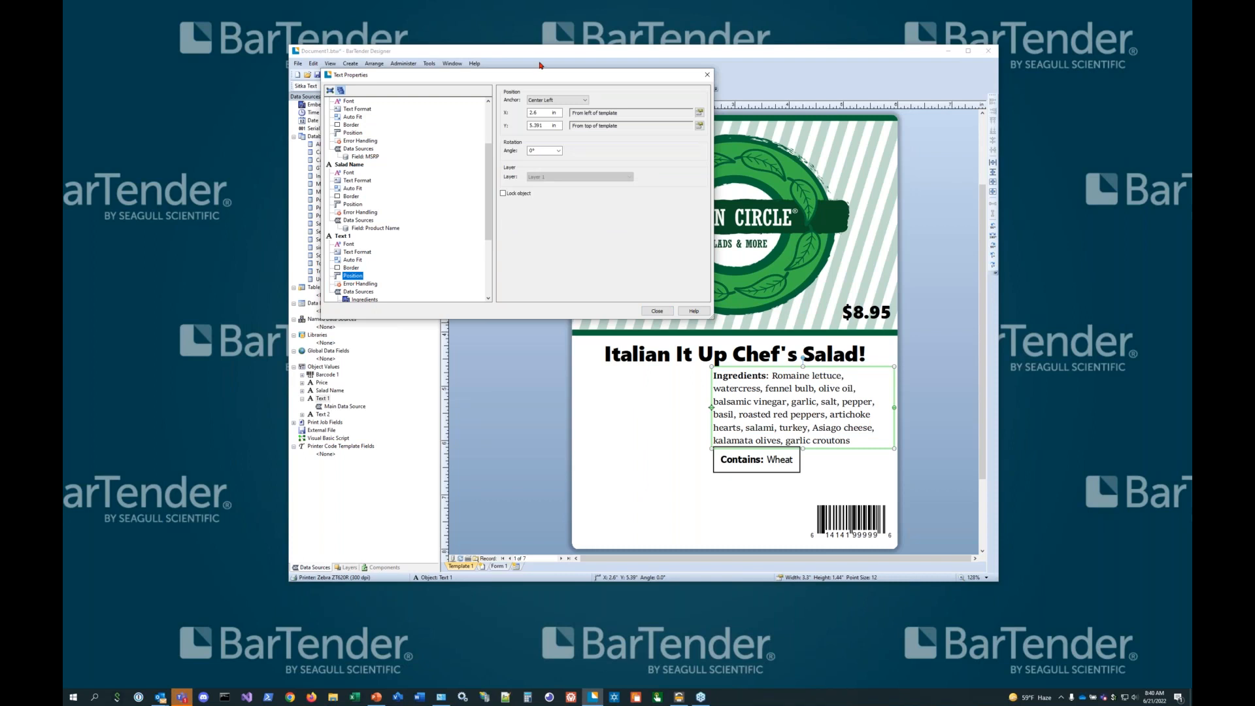
click(560, 103)
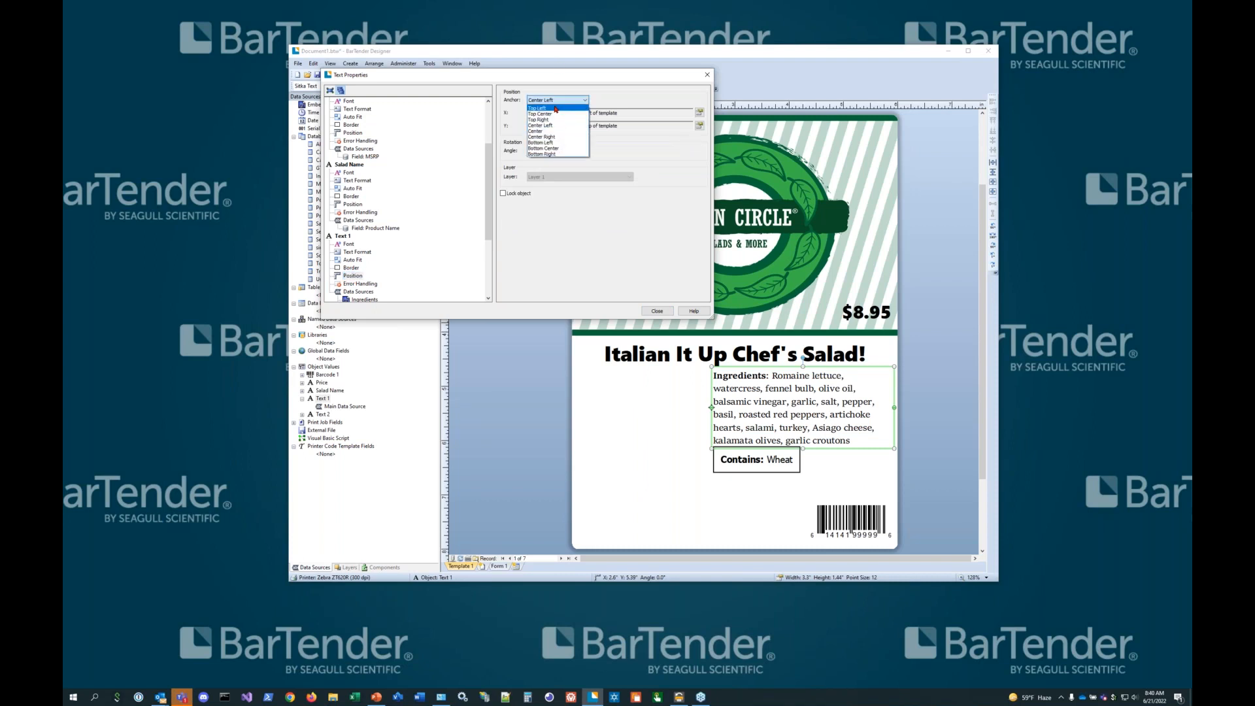
click(555, 109)
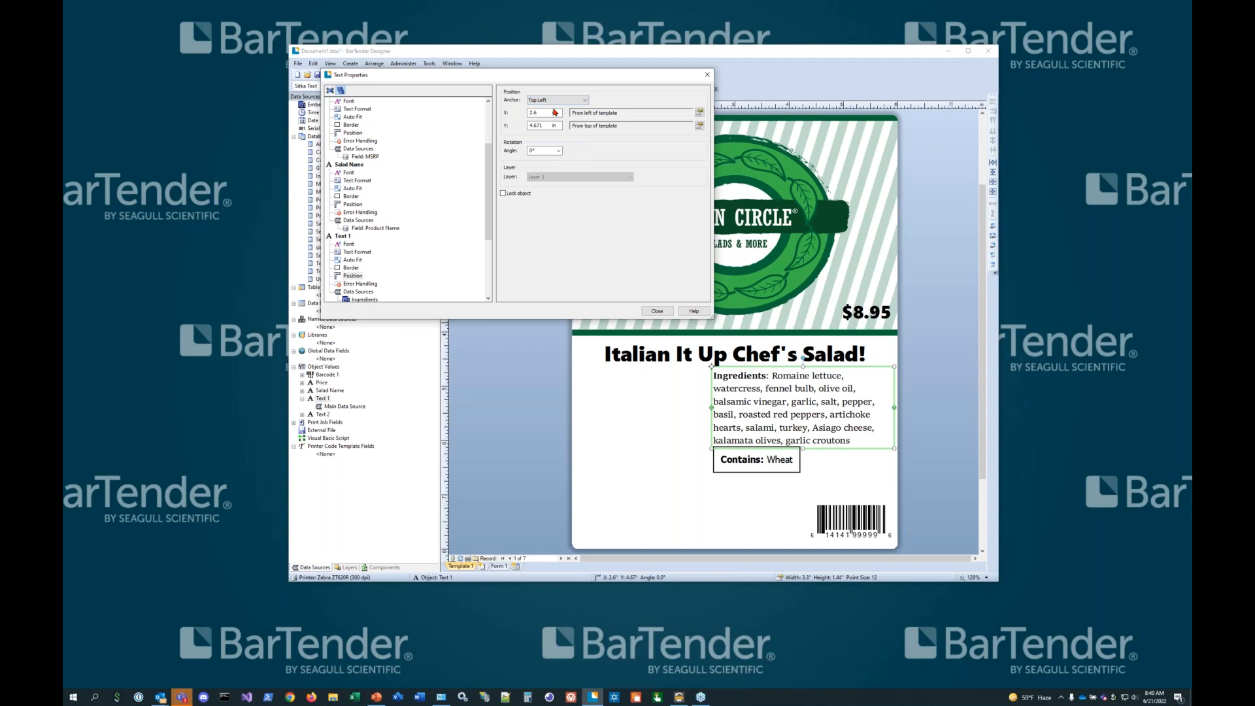
click(657, 311)
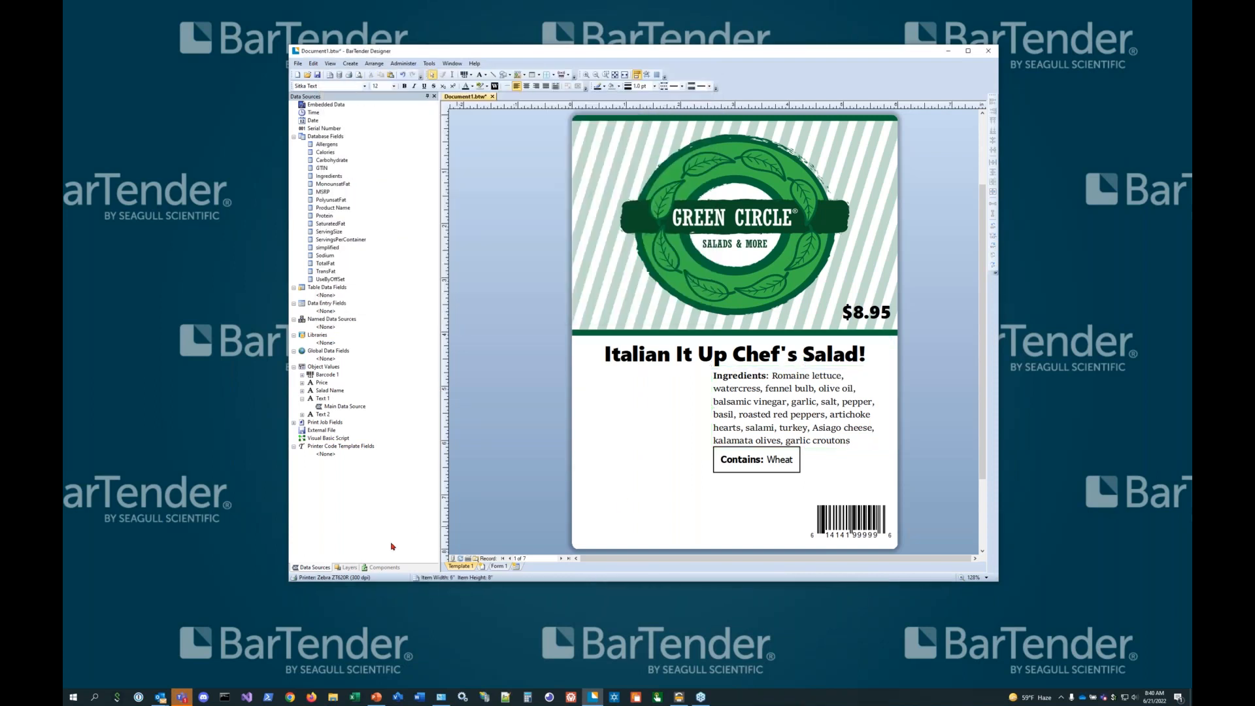
click(561, 558)
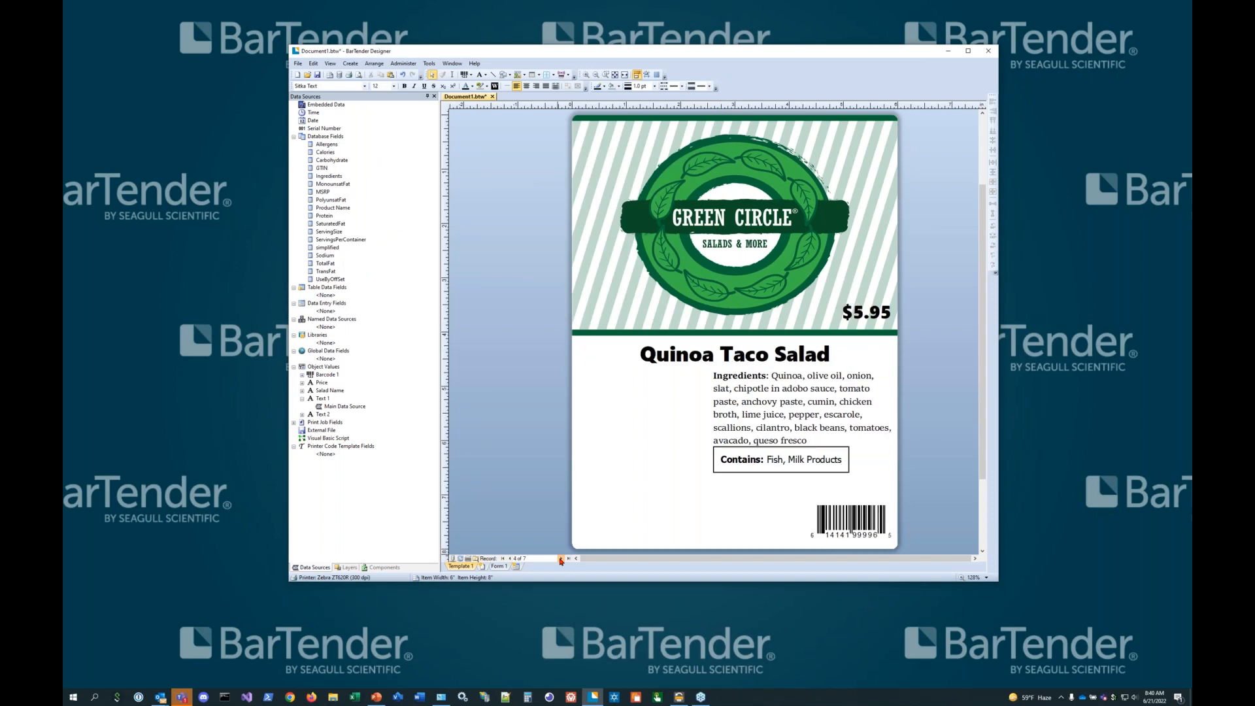
click(561, 559)
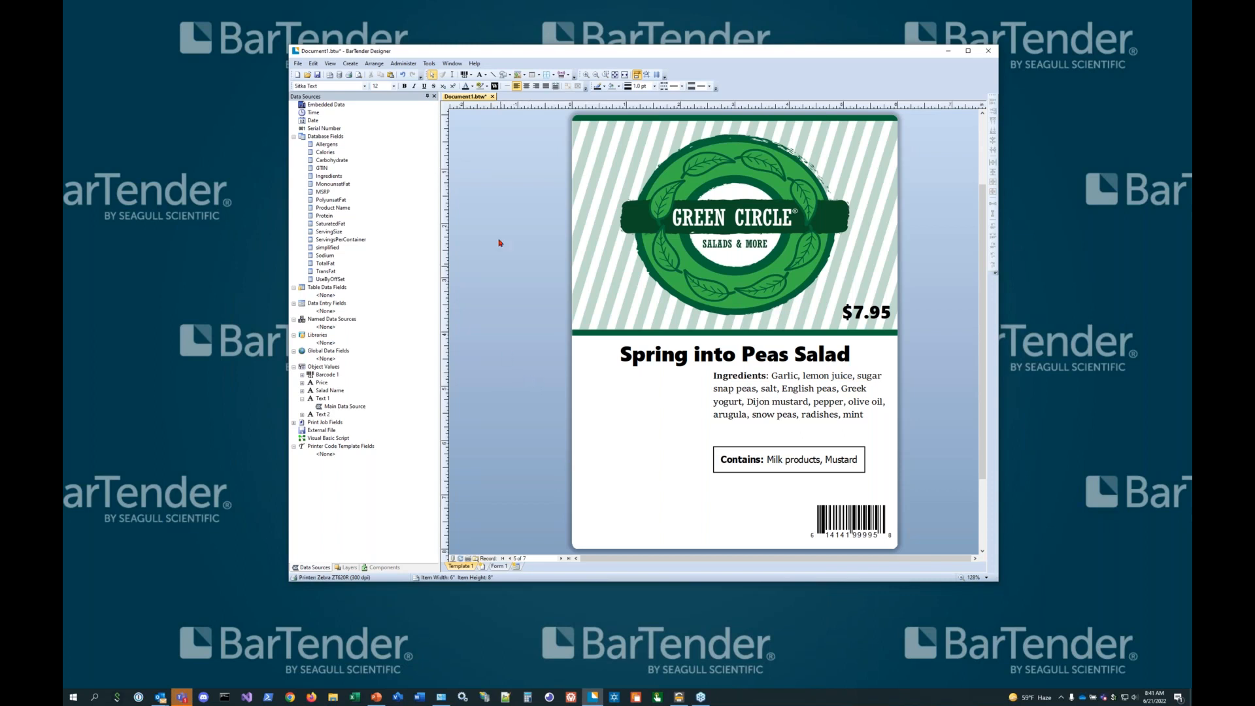
Start a new document using a template from the library and open the predefined templates for selection
click(298, 63)
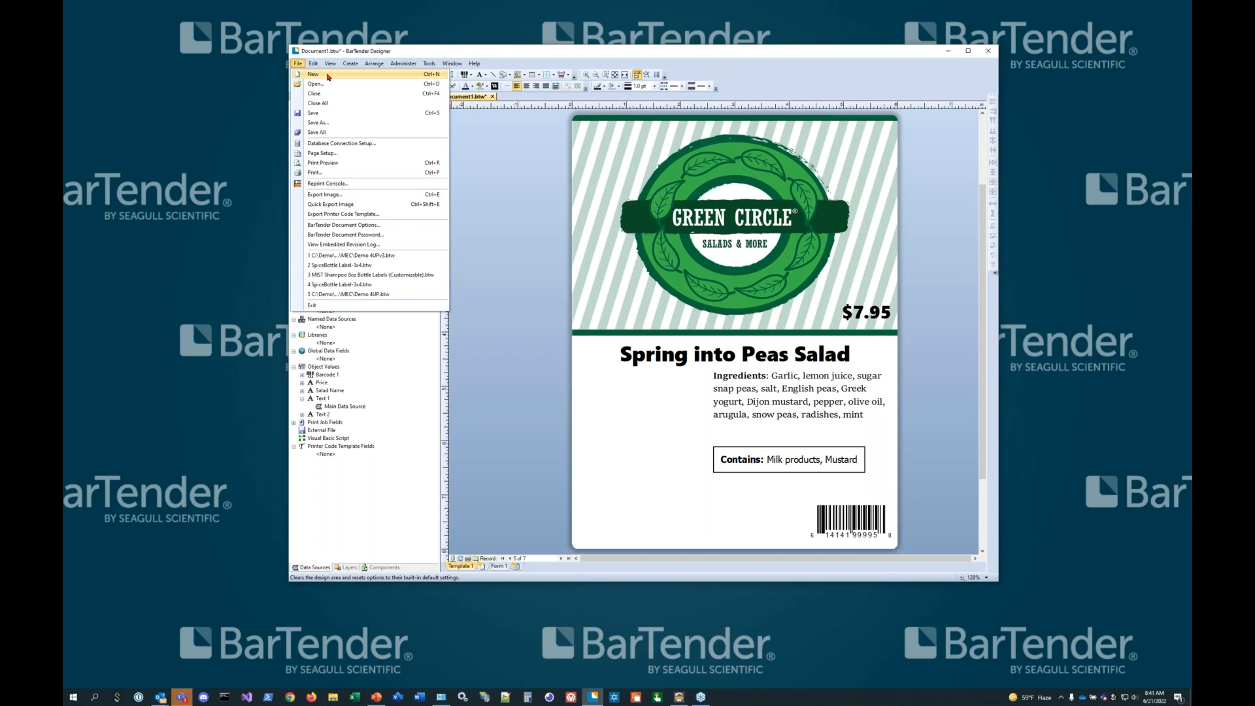
key(Escape)
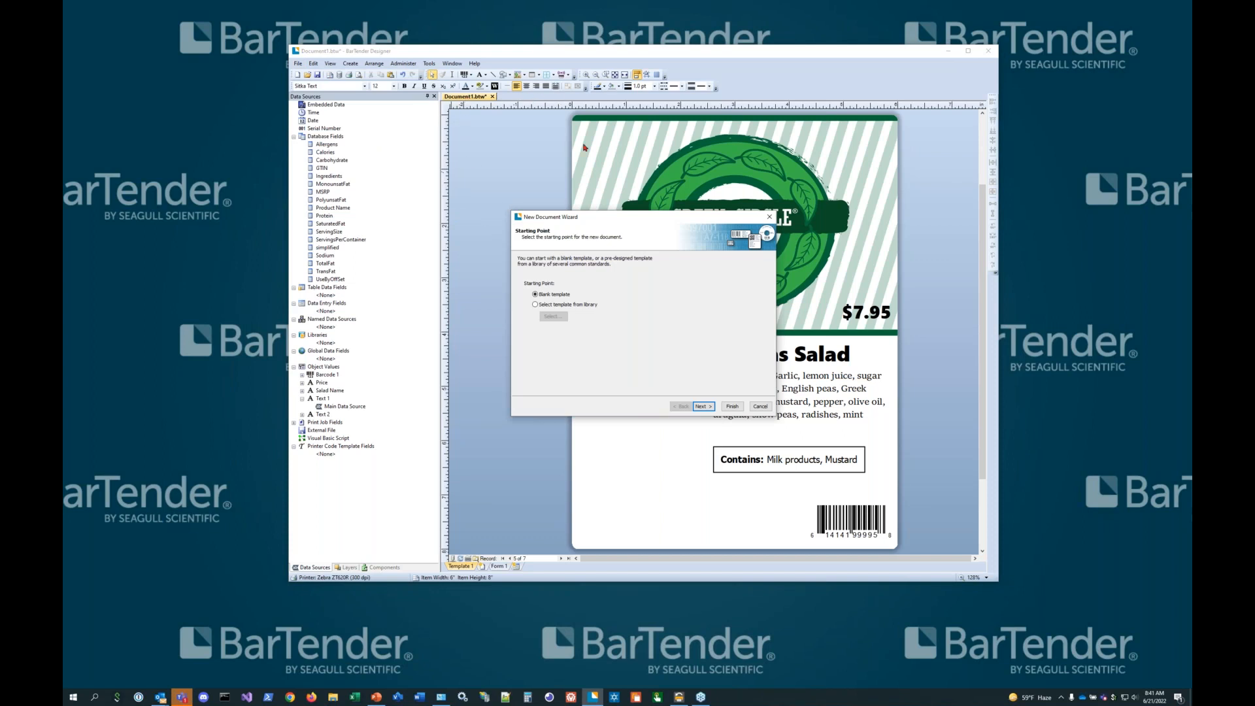
click(534, 304)
drag(596, 133, 800, 201)
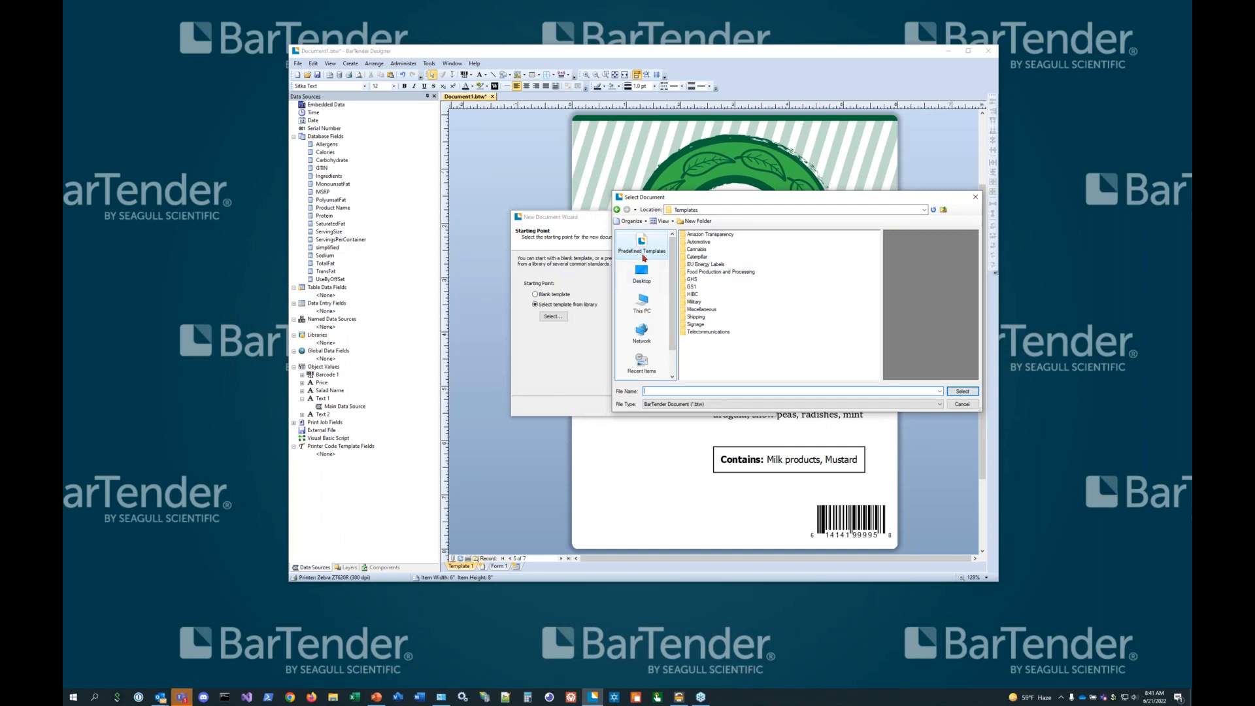
Look over the predefined template categories, from Automotive and EU Energy Labels down to Shipping
click(716, 237)
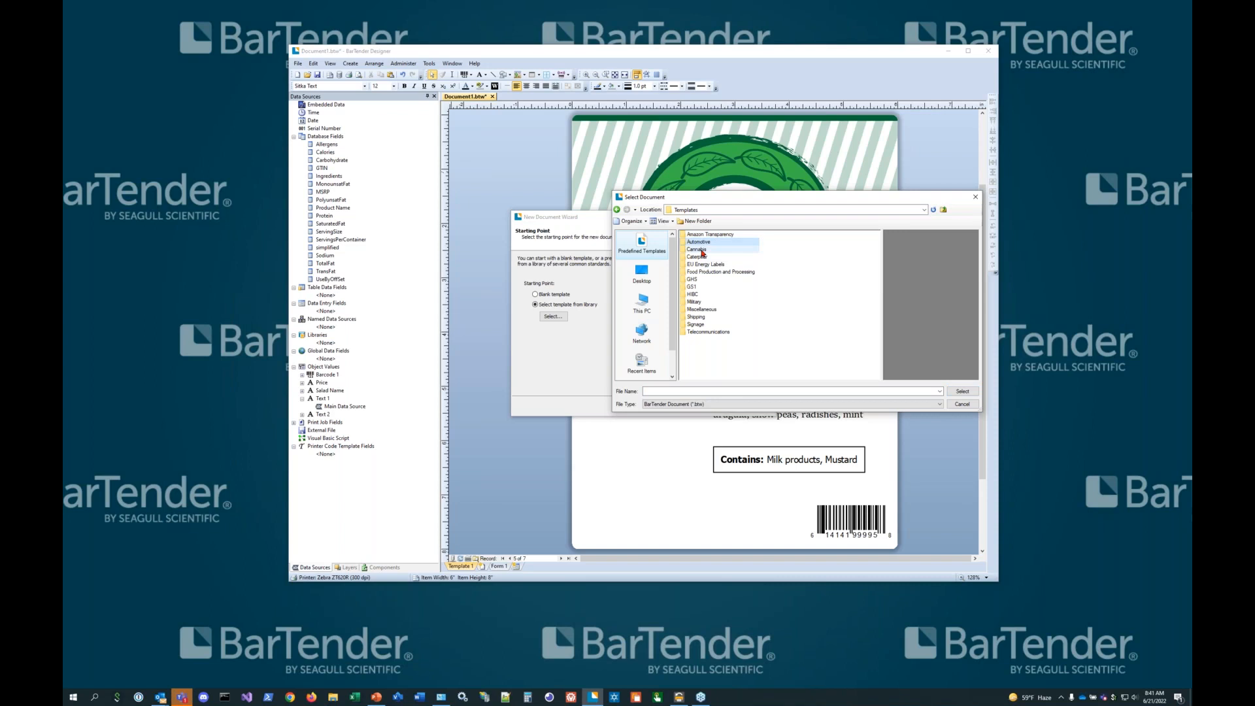
click(700, 258)
click(693, 279)
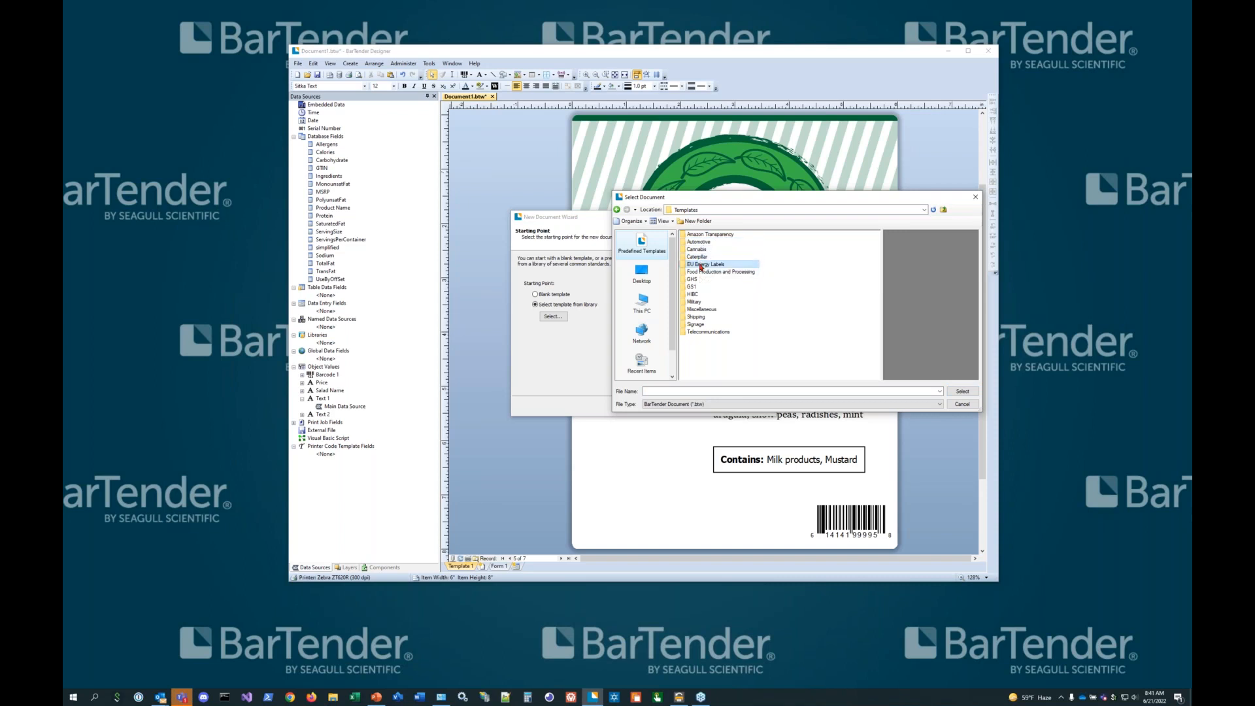
click(694, 287)
click(695, 295)
click(696, 304)
click(699, 312)
click(698, 318)
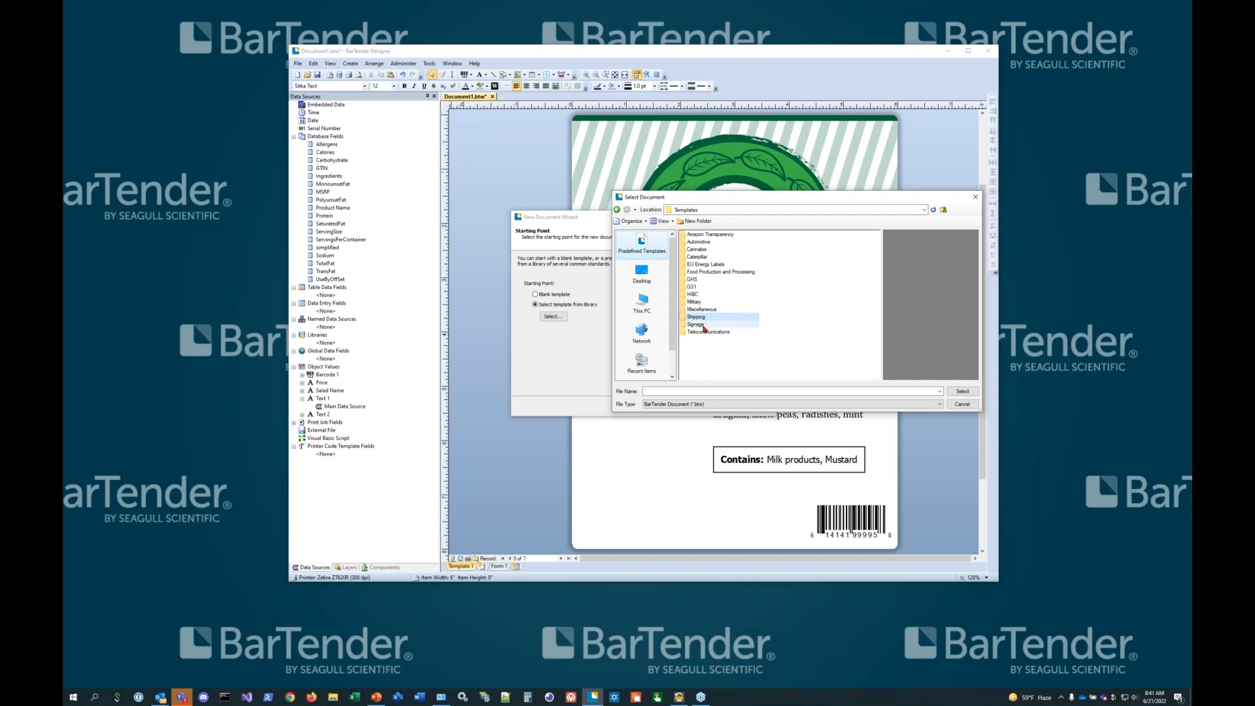
Preview the PalletLabel, PalletLabel_2 and SSC14 templates in the Shipping category's WalMart folder
double_click(697, 318)
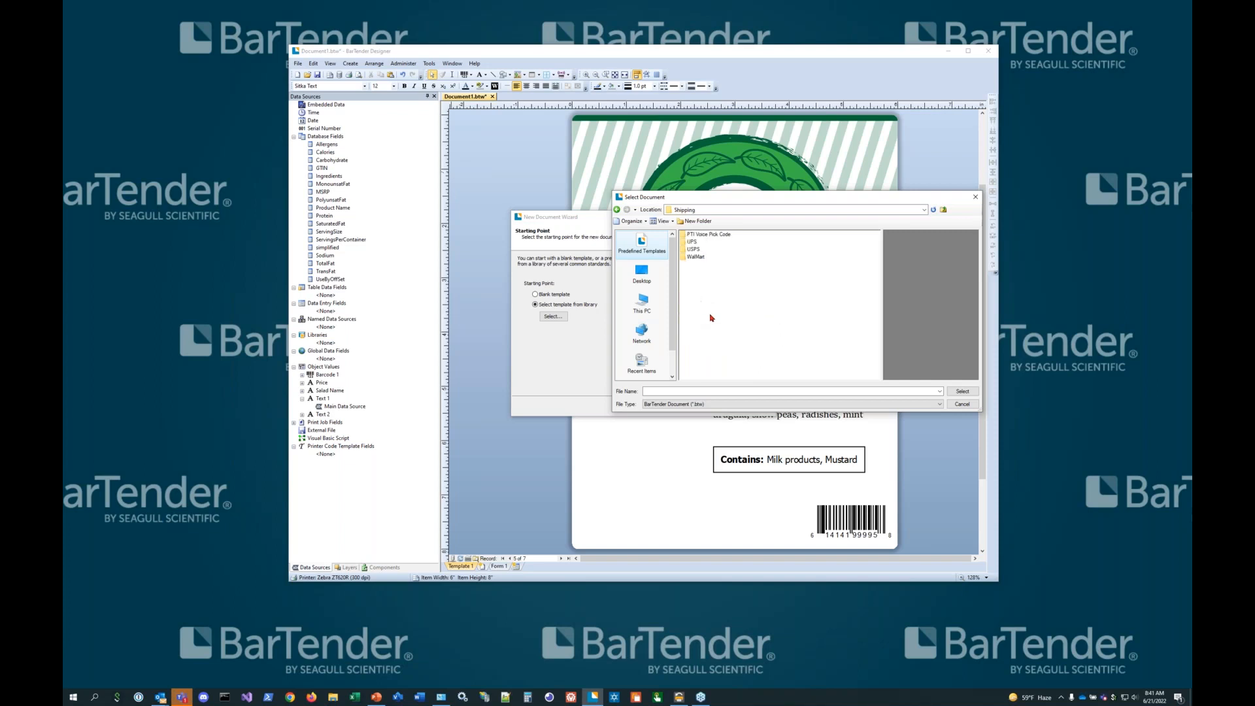
double_click(698, 258)
click(700, 235)
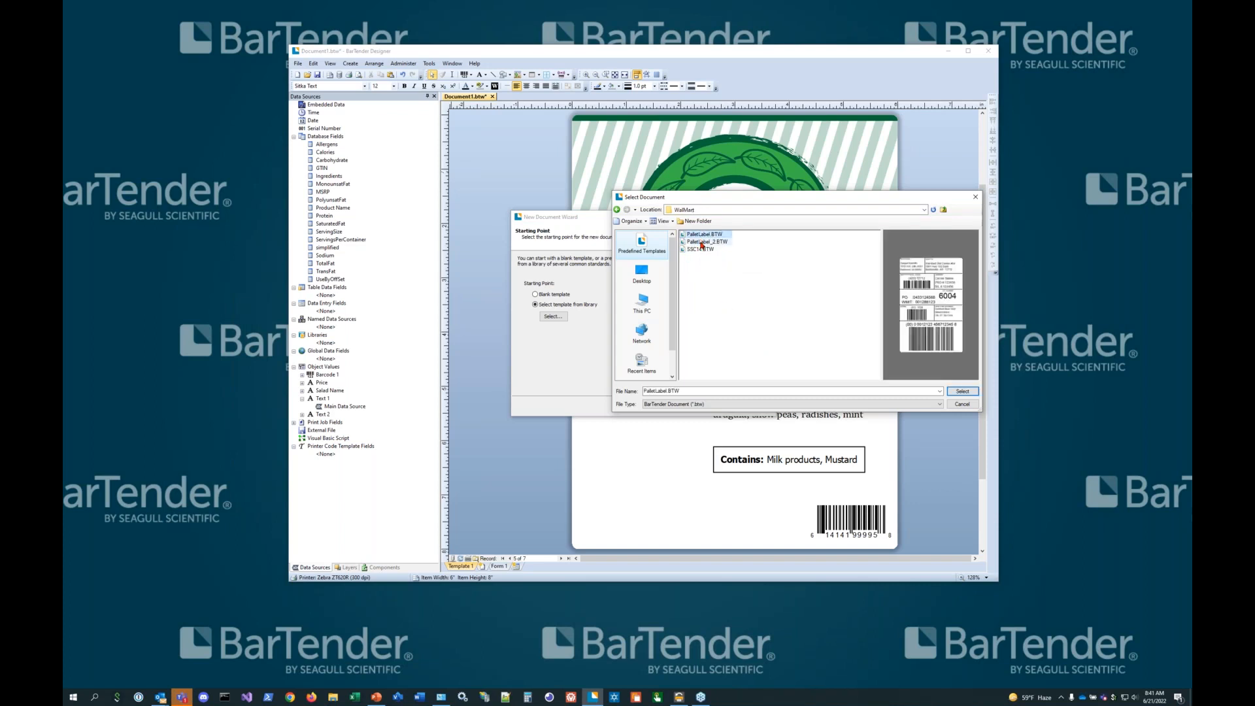
click(706, 243)
key(Down)
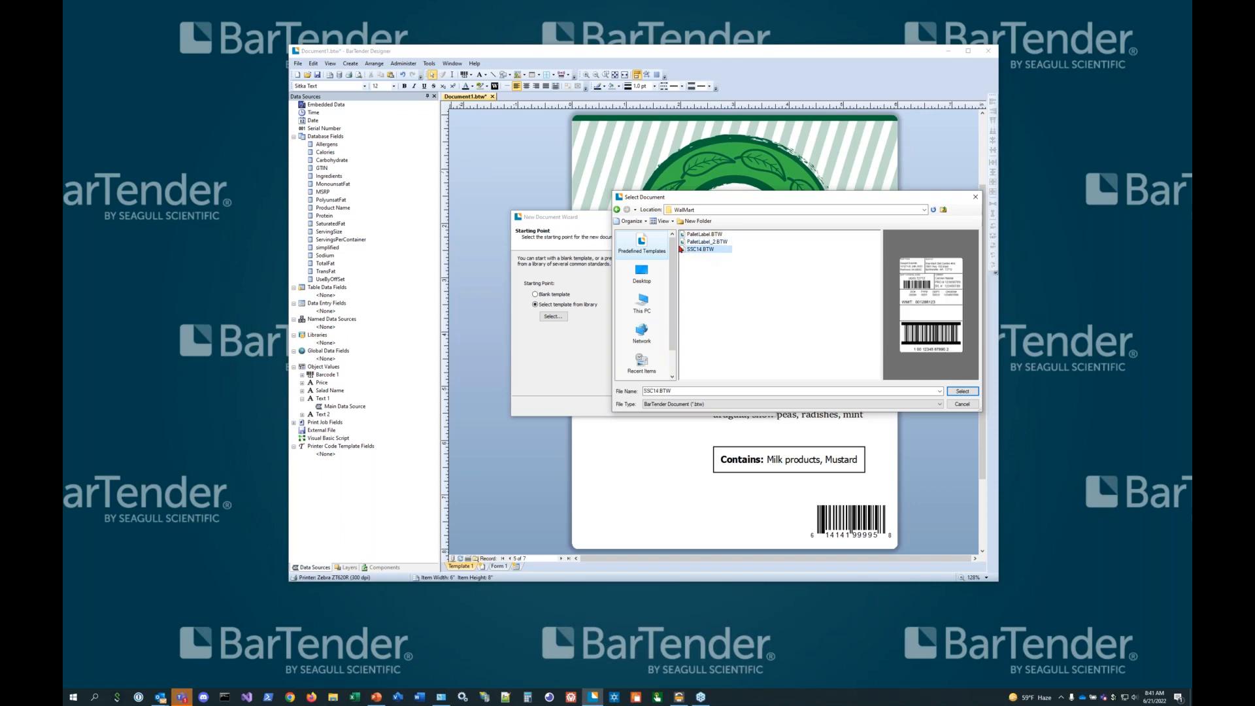
Choose the UPS_Domestic.btw shipping template as the starting point and redirect its printer to Zebra ZT620R (300 dpi)
click(943, 209)
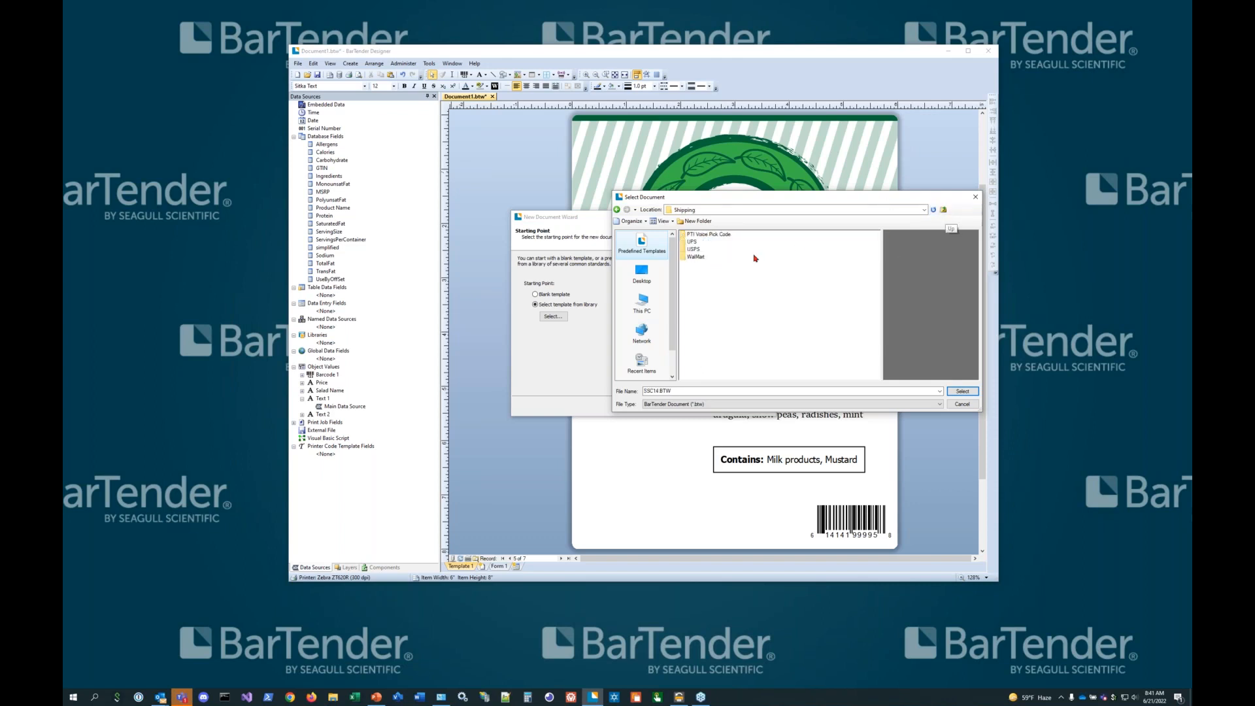
double_click(693, 242)
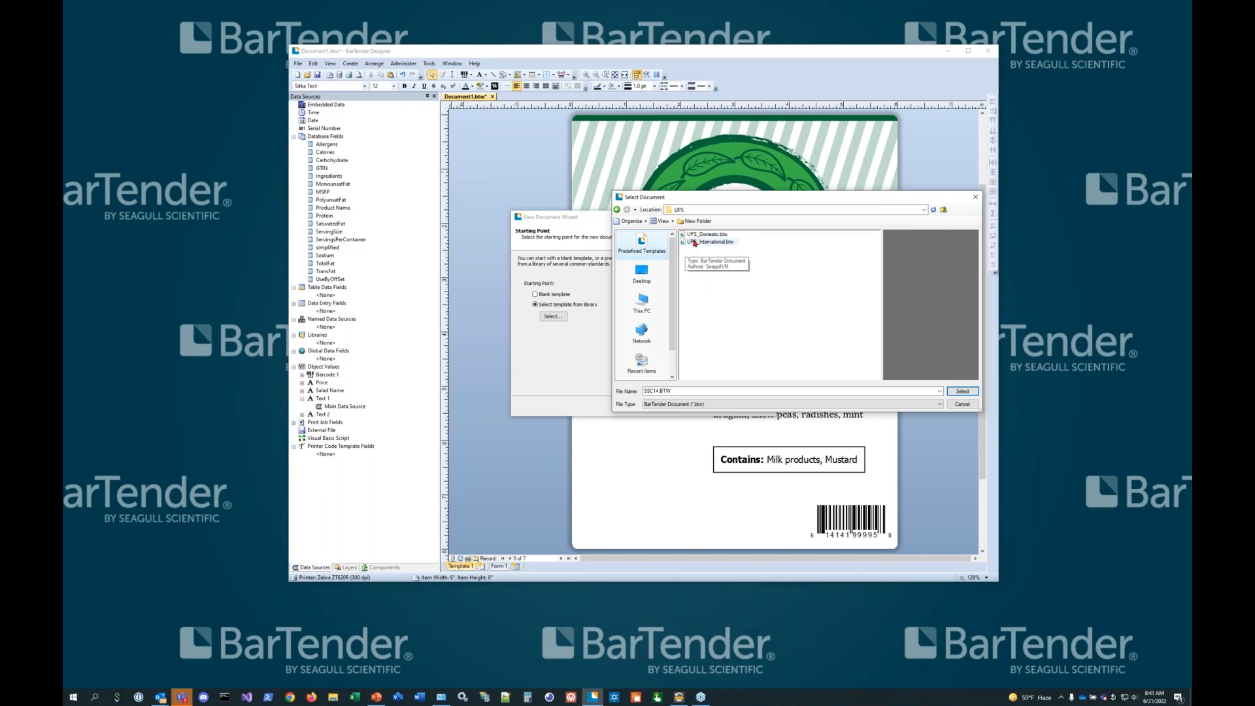
double_click(693, 234)
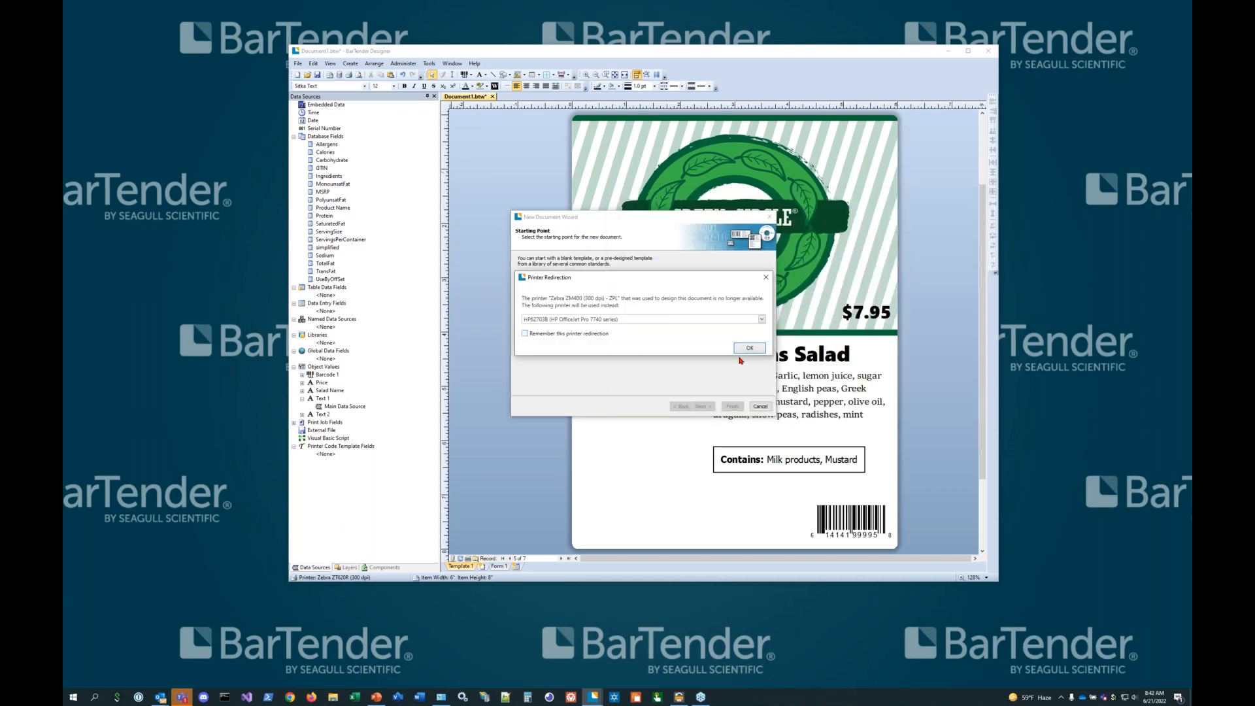
click(762, 320)
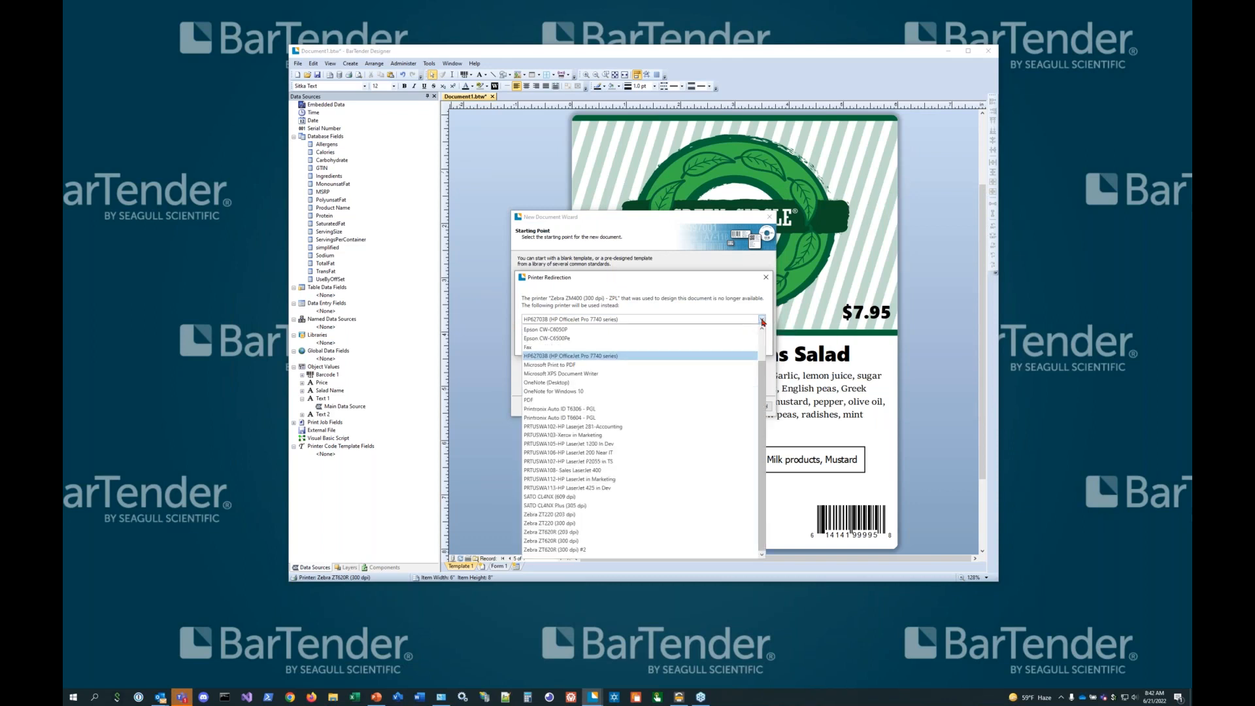
scroll(724, 533, down, 1)
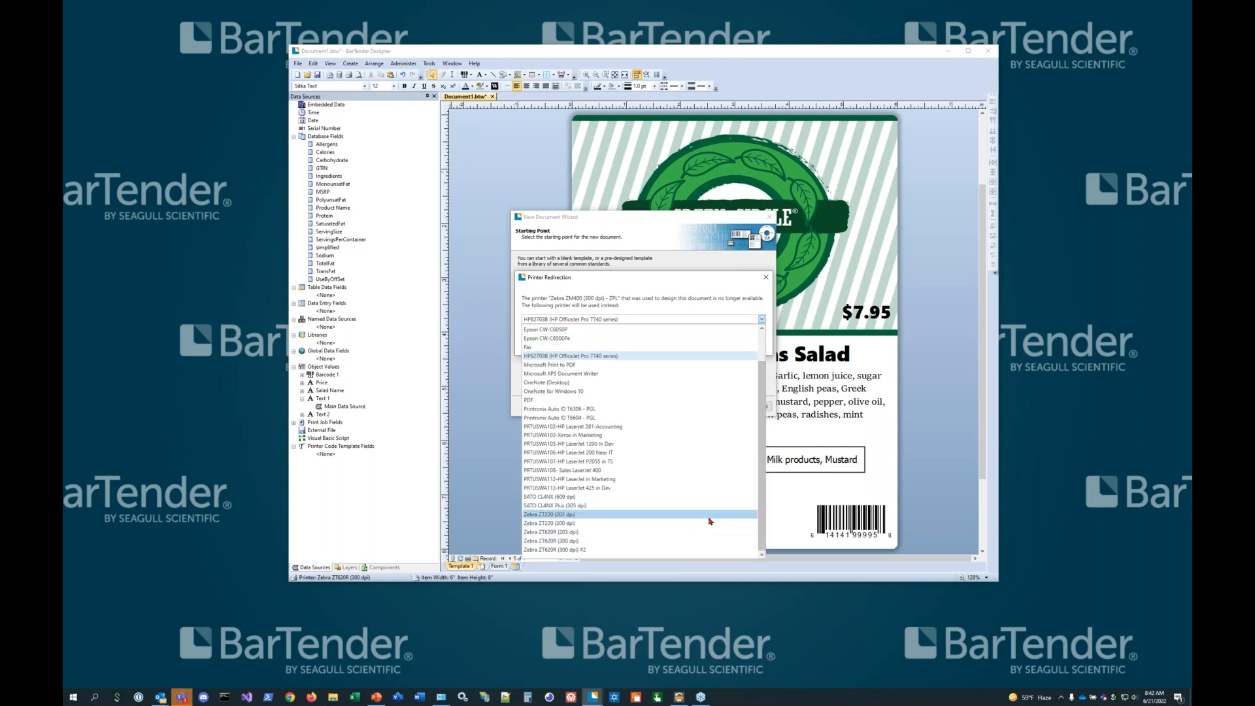
click(663, 542)
click(748, 352)
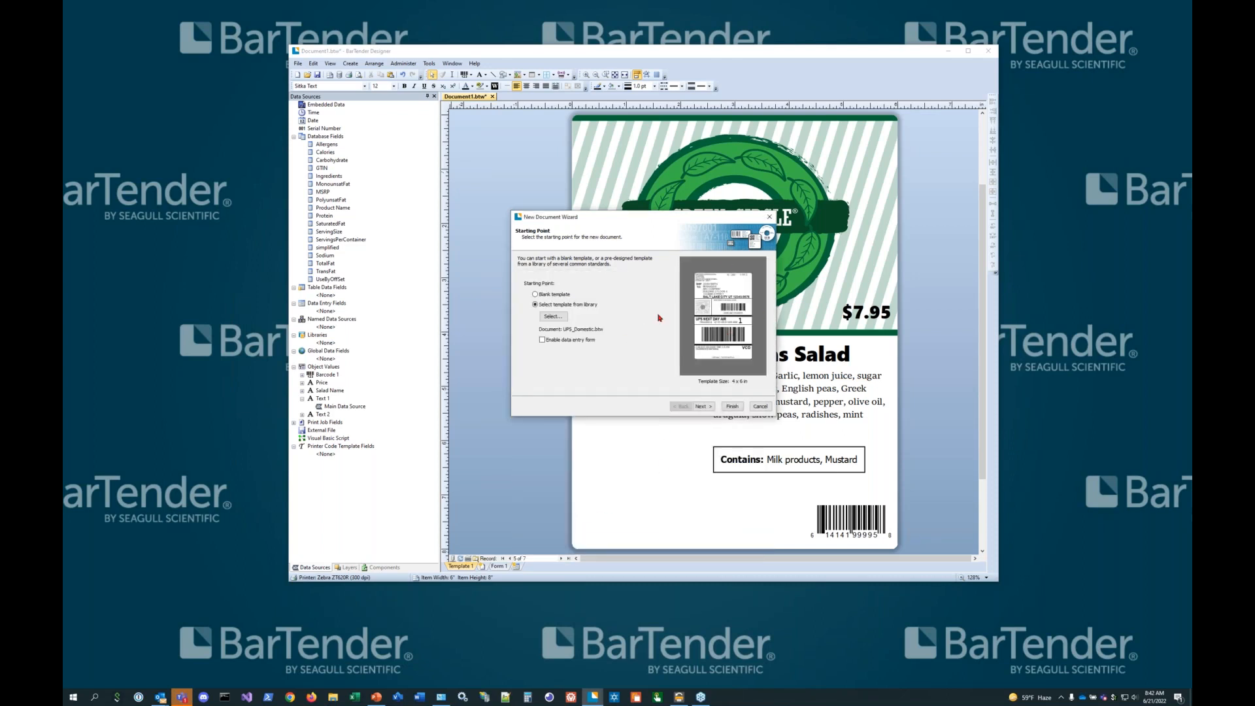
Preview the Food Production and Processing templates and choose Simplified_Display.btw as the new document's starting point
click(551, 317)
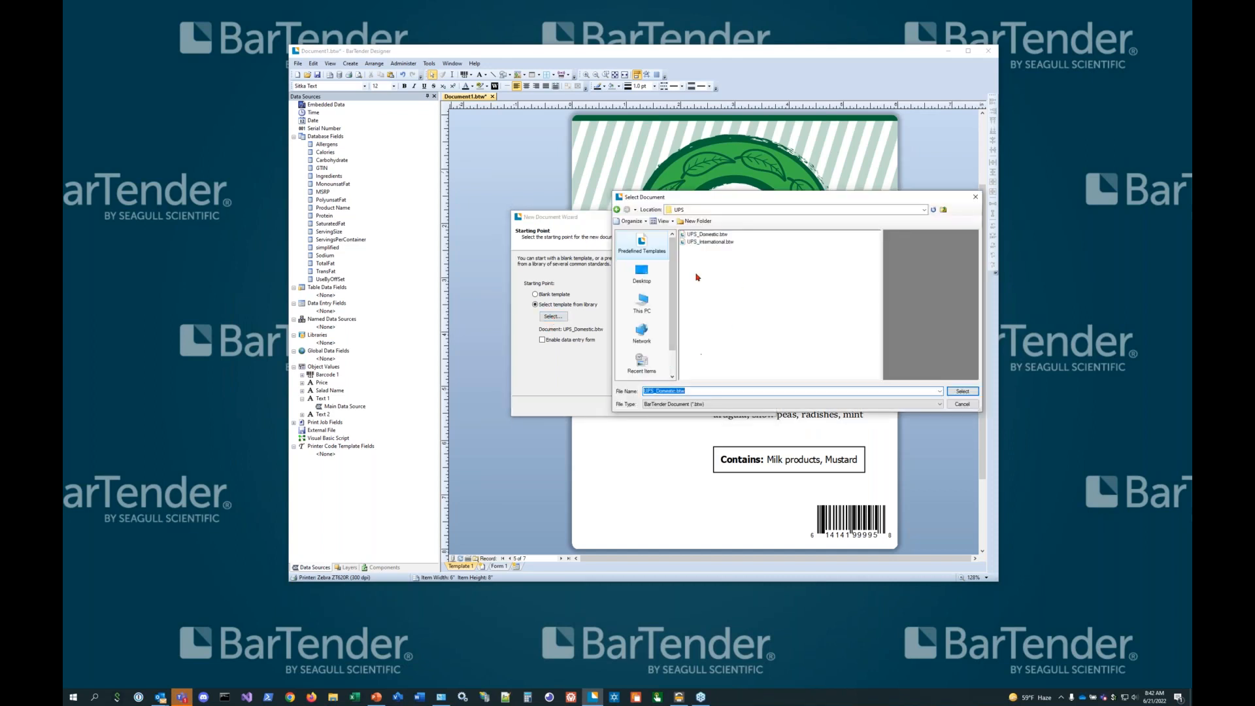
click(944, 210)
click(944, 210)
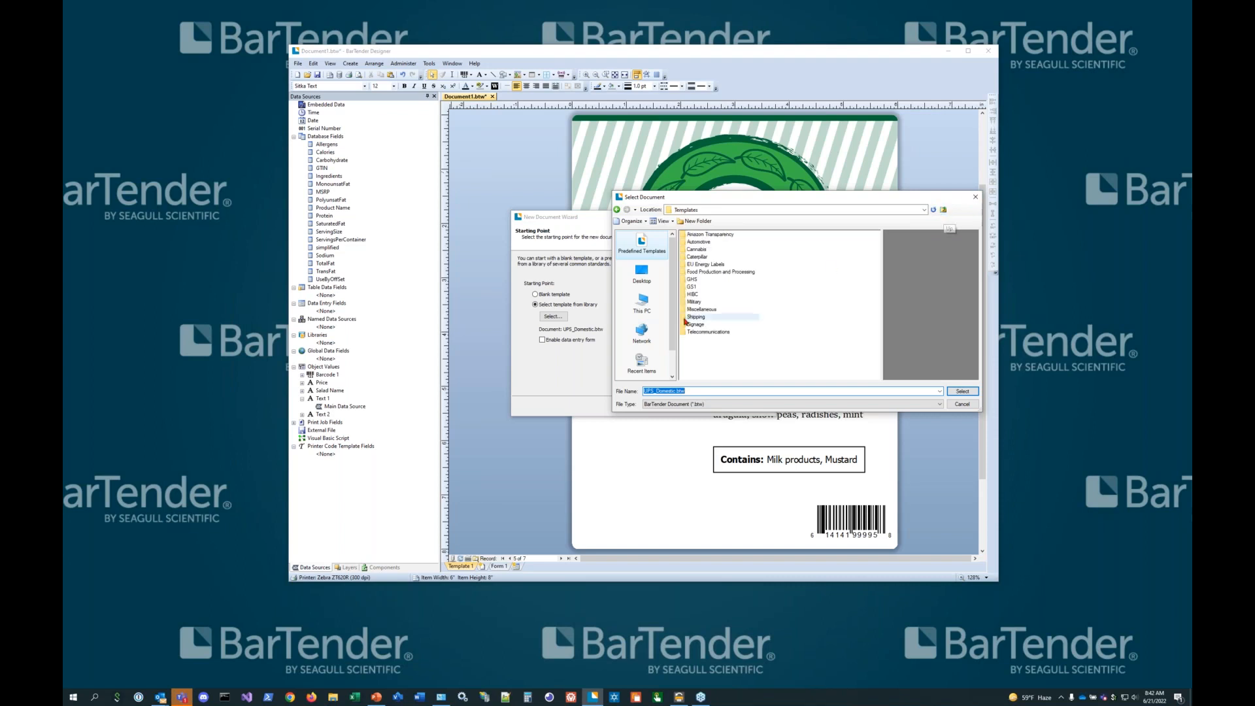
double_click(706, 273)
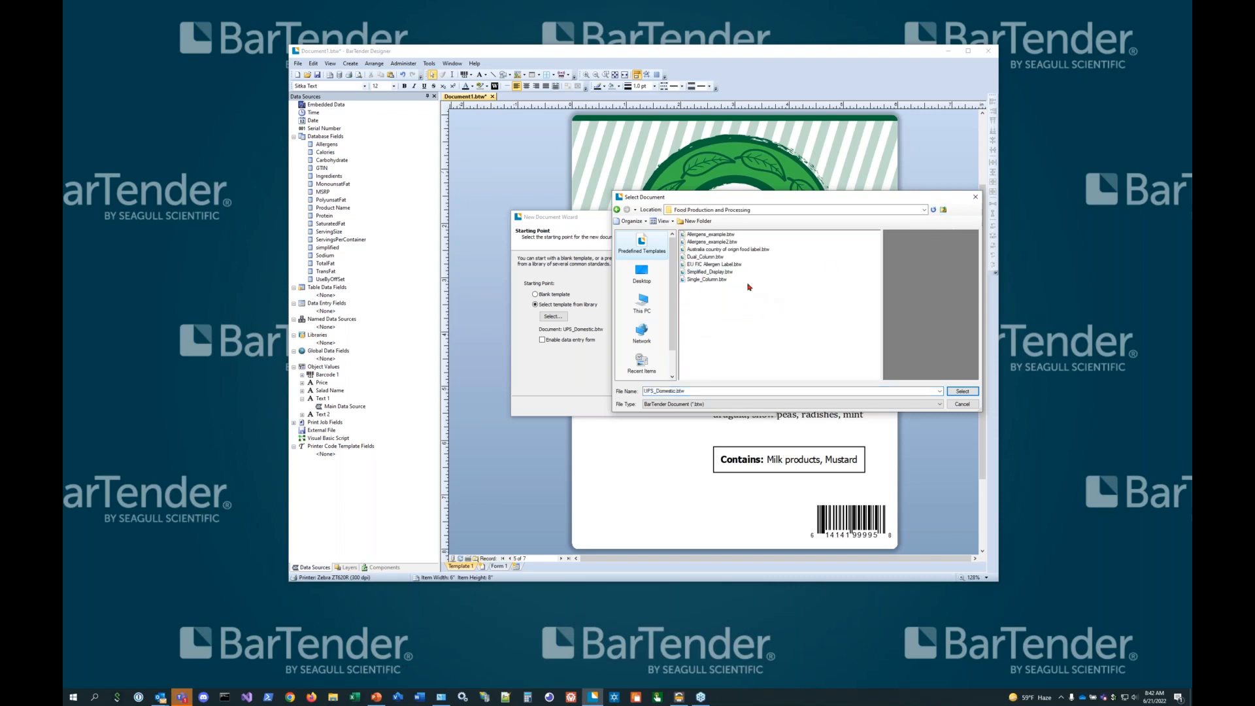
click(718, 236)
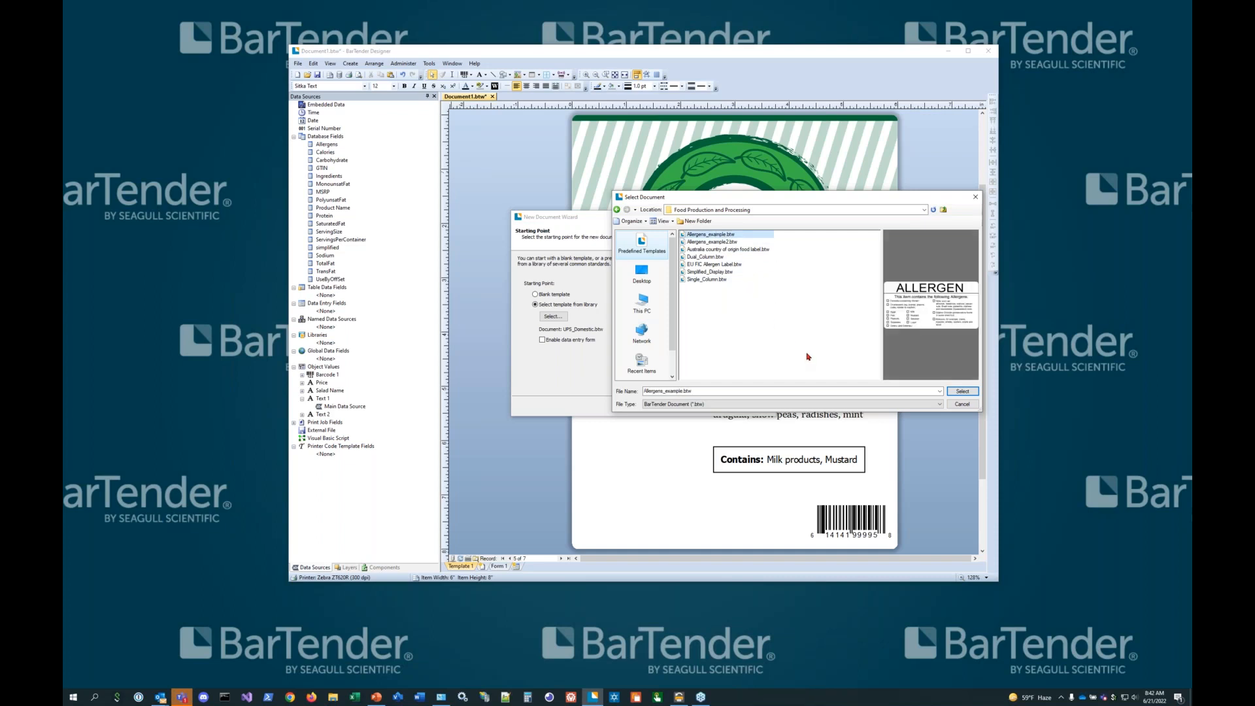
key(Down)
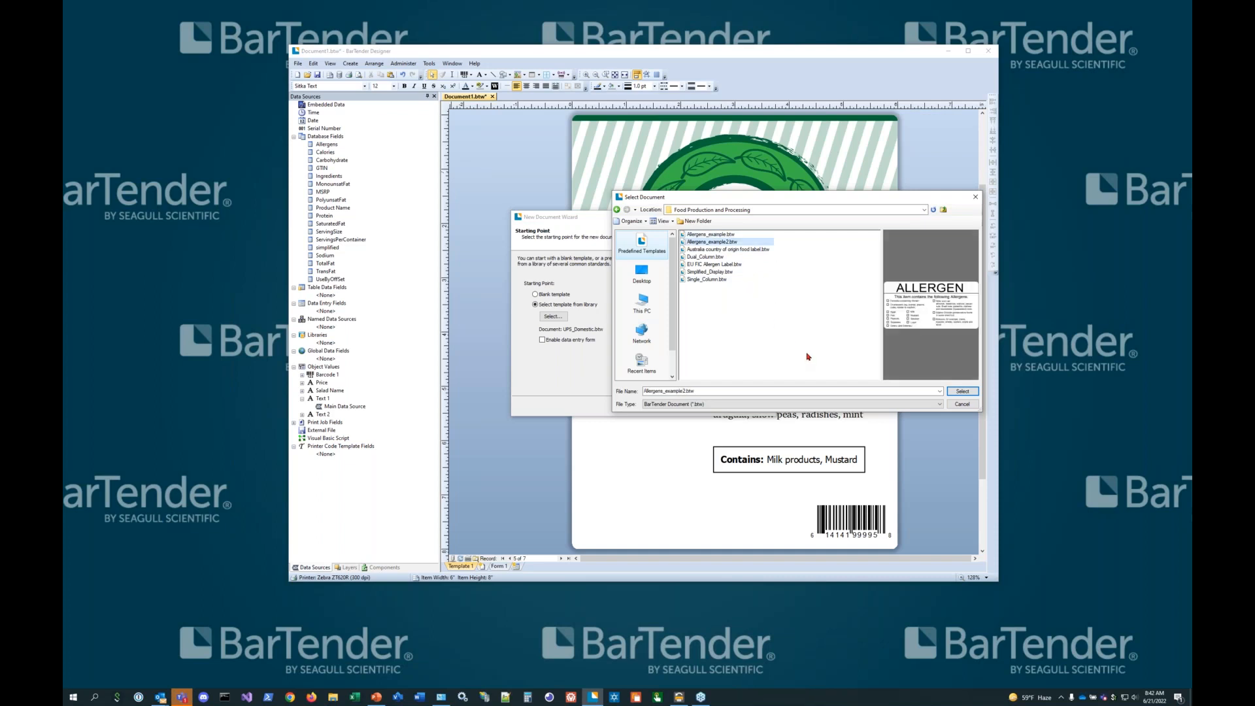
key(Down)
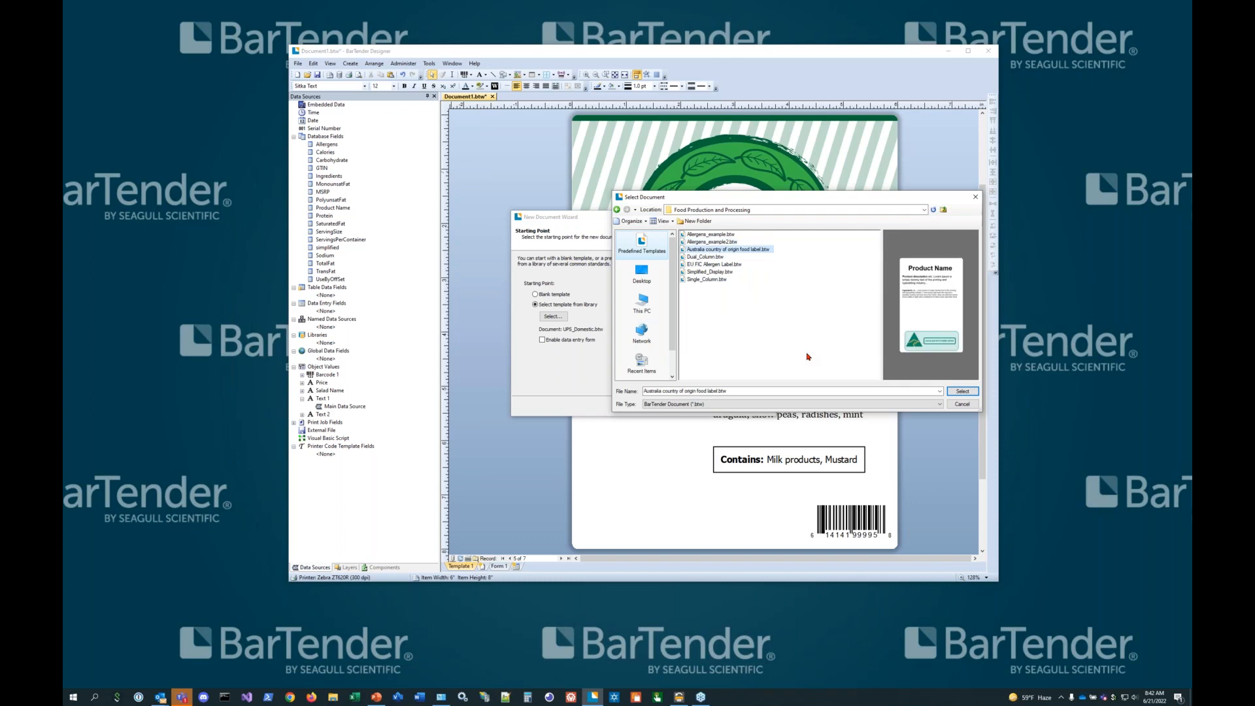
key(Down)
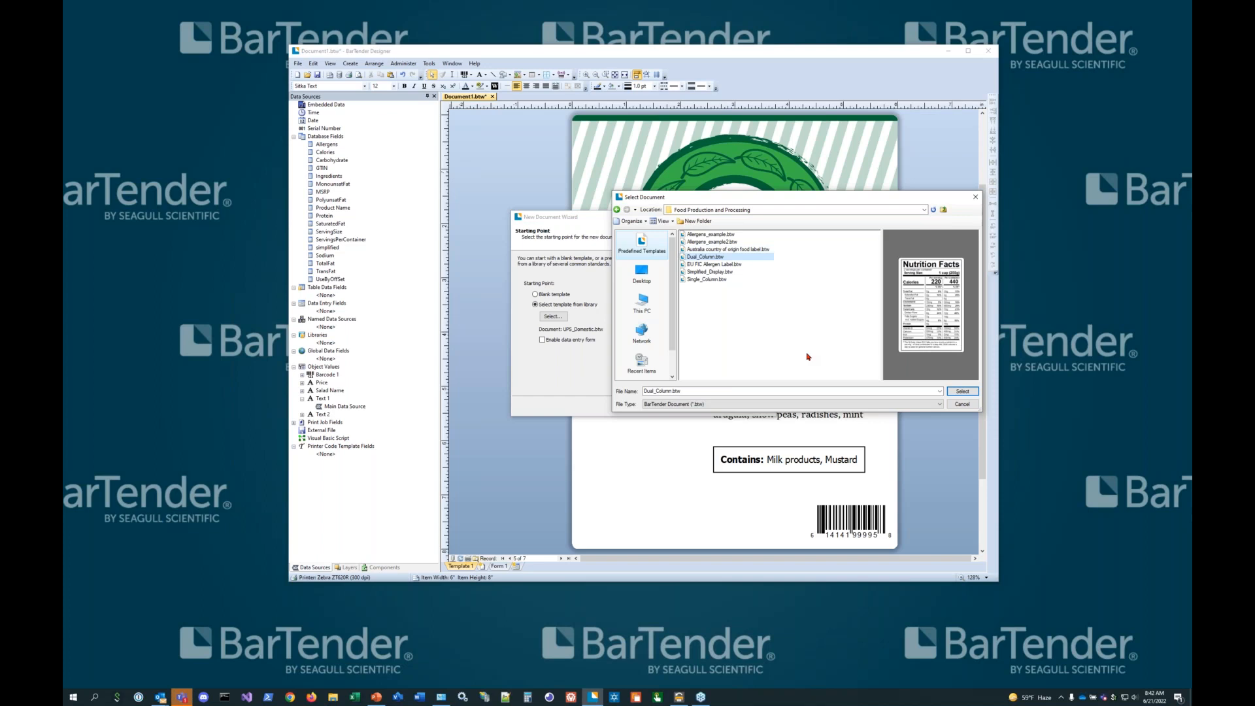
key(Down)
key(Down)
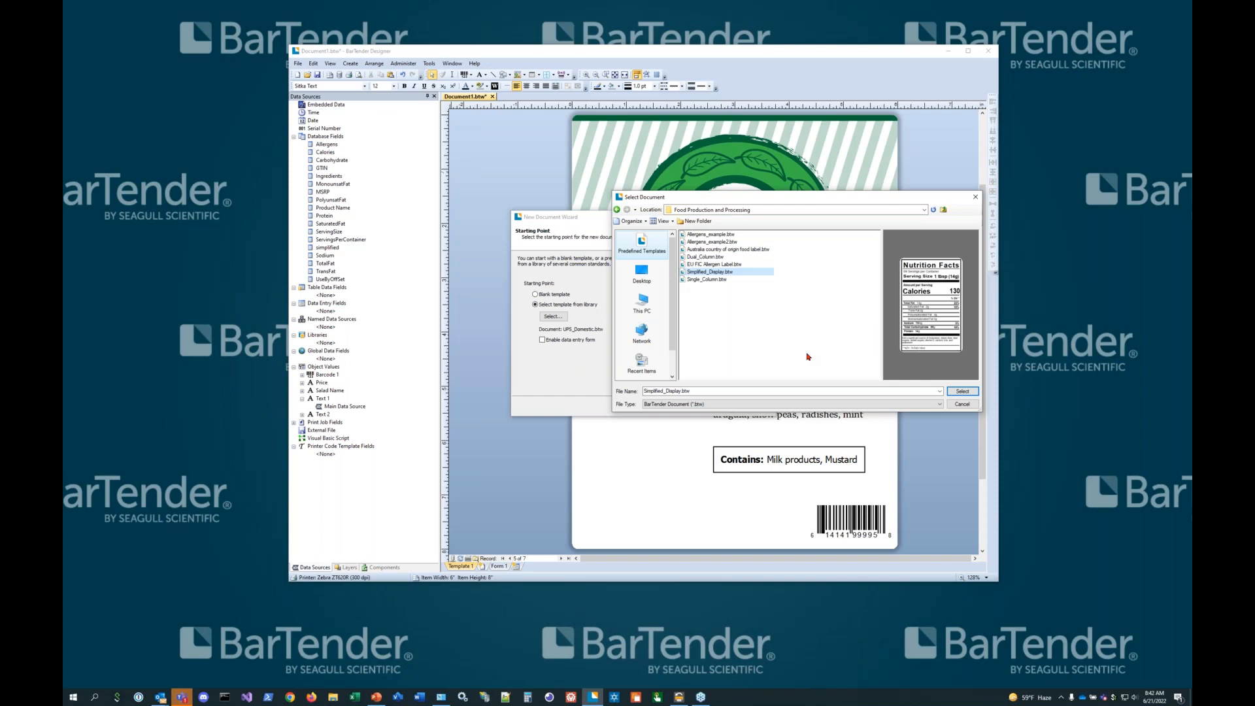
click(961, 392)
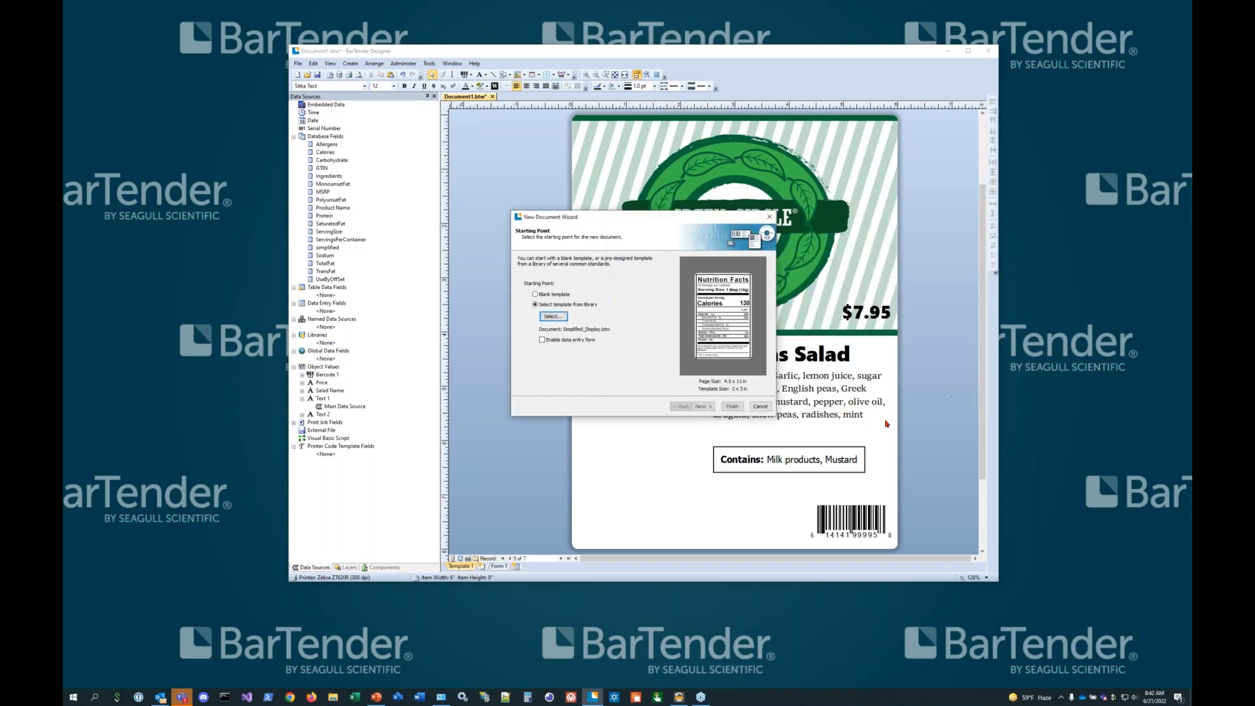
Create the document from the Simplified_Display template and copy all of its Nutrition Facts objects
click(730, 405)
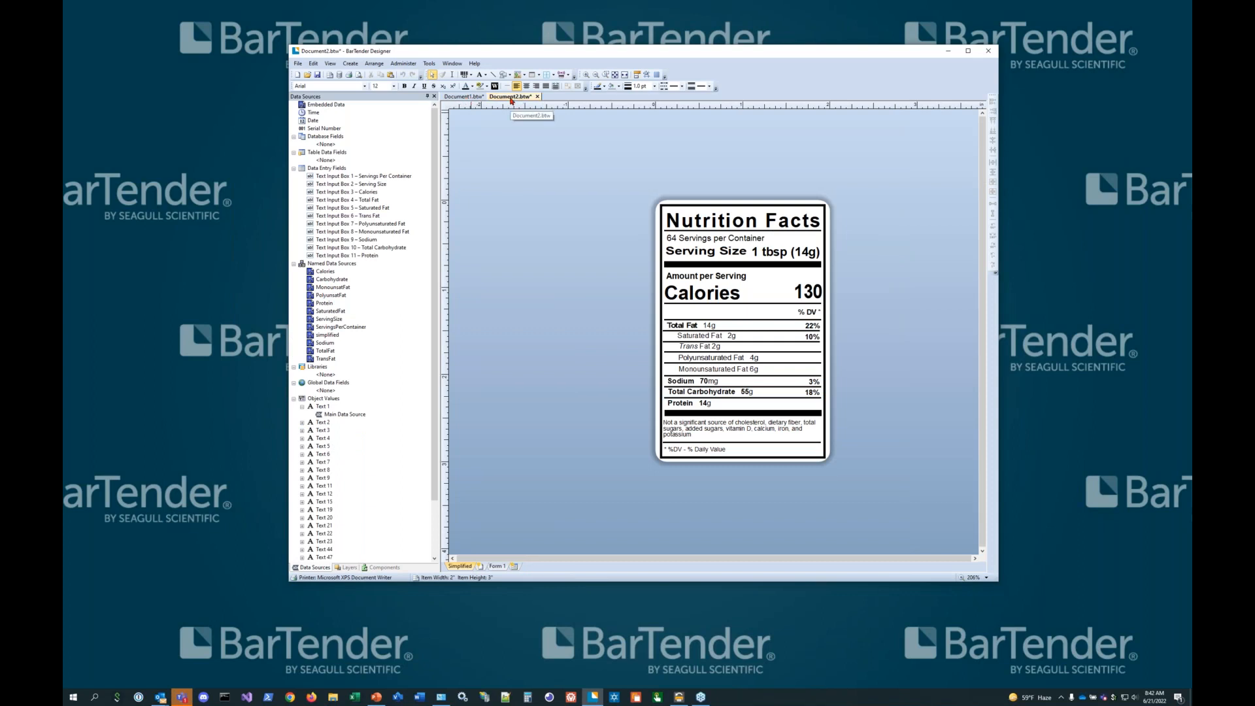
click(467, 96)
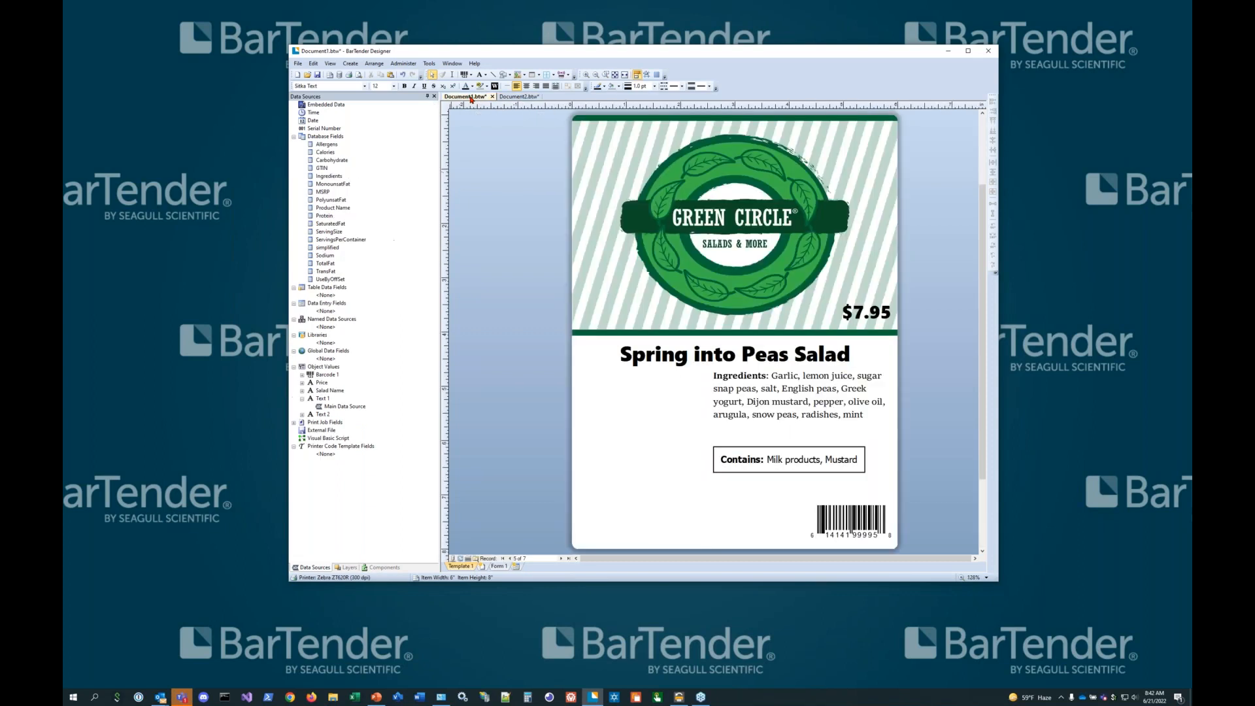
click(518, 98)
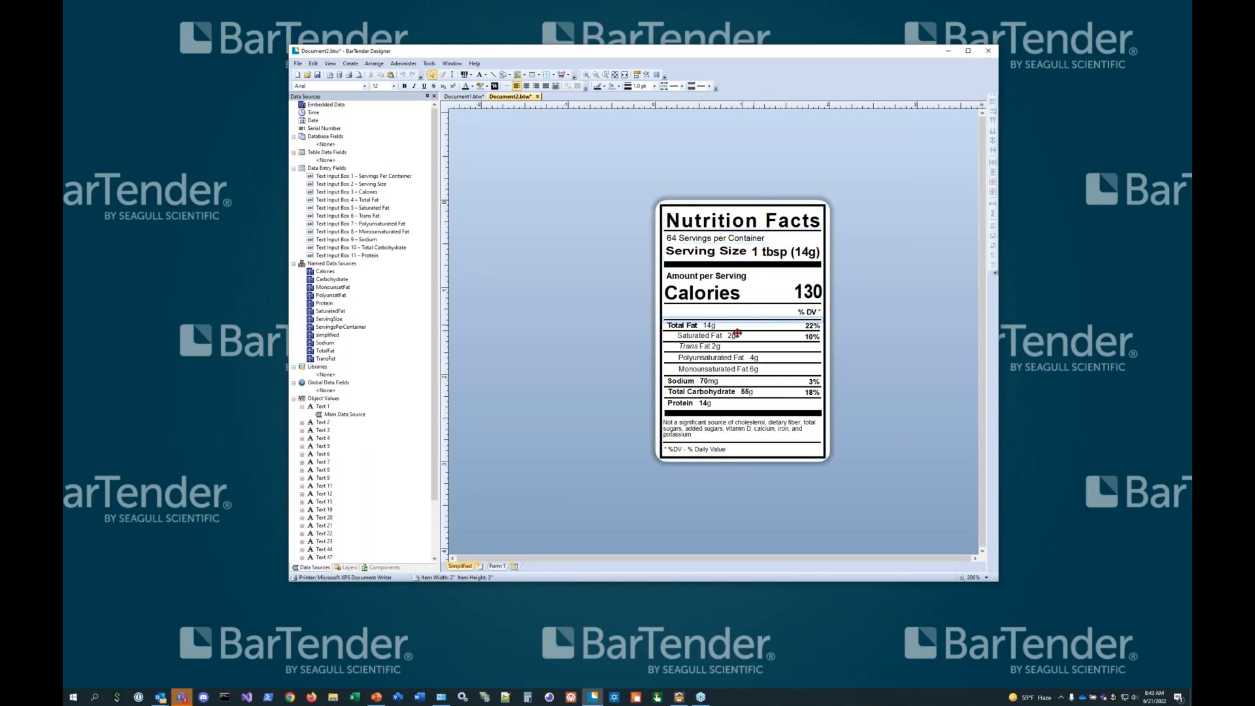
drag(611, 168, 875, 512)
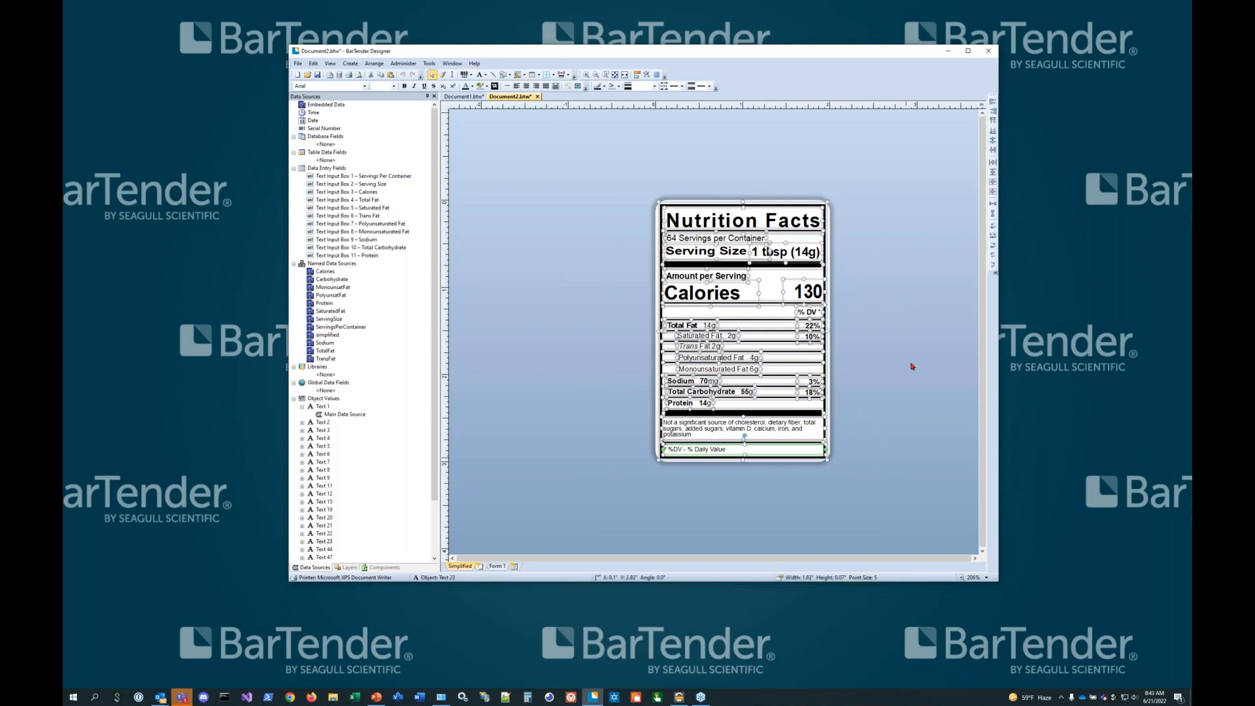
right_click(771, 206)
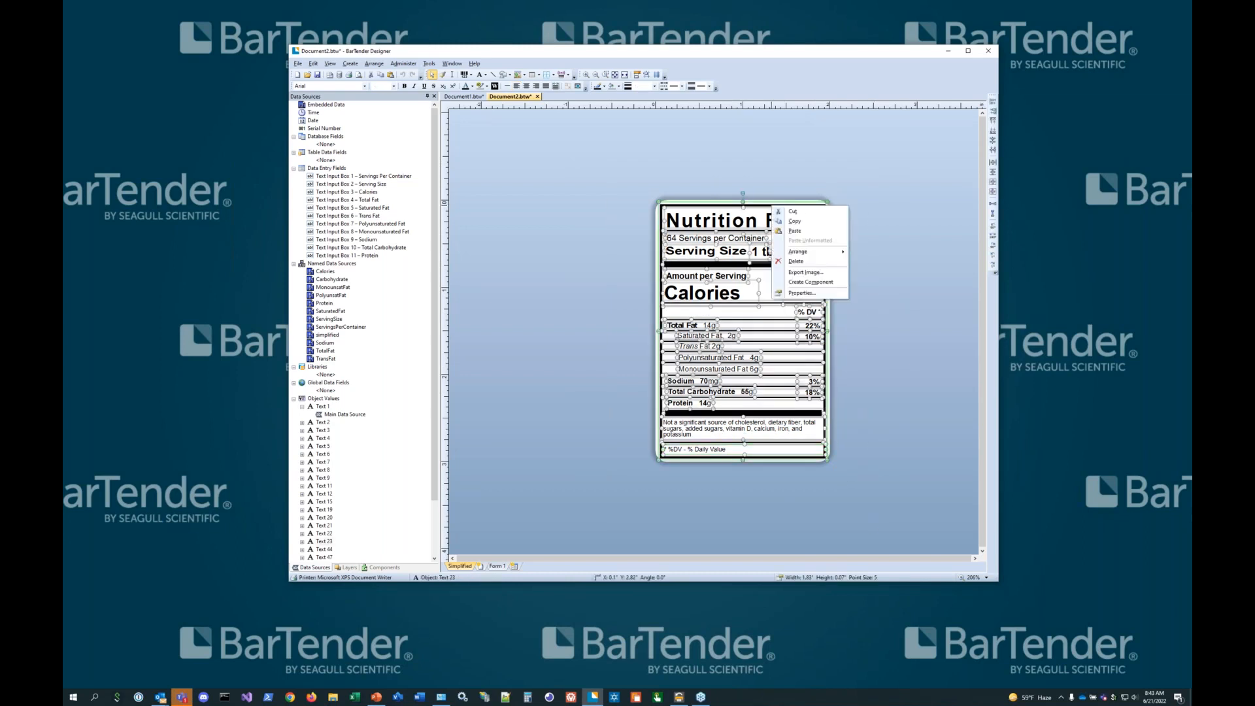
click(795, 222)
Paste the Nutrition Facts panel into the salad label and place it beneath the salad name, beside the ingredients text
click(460, 98)
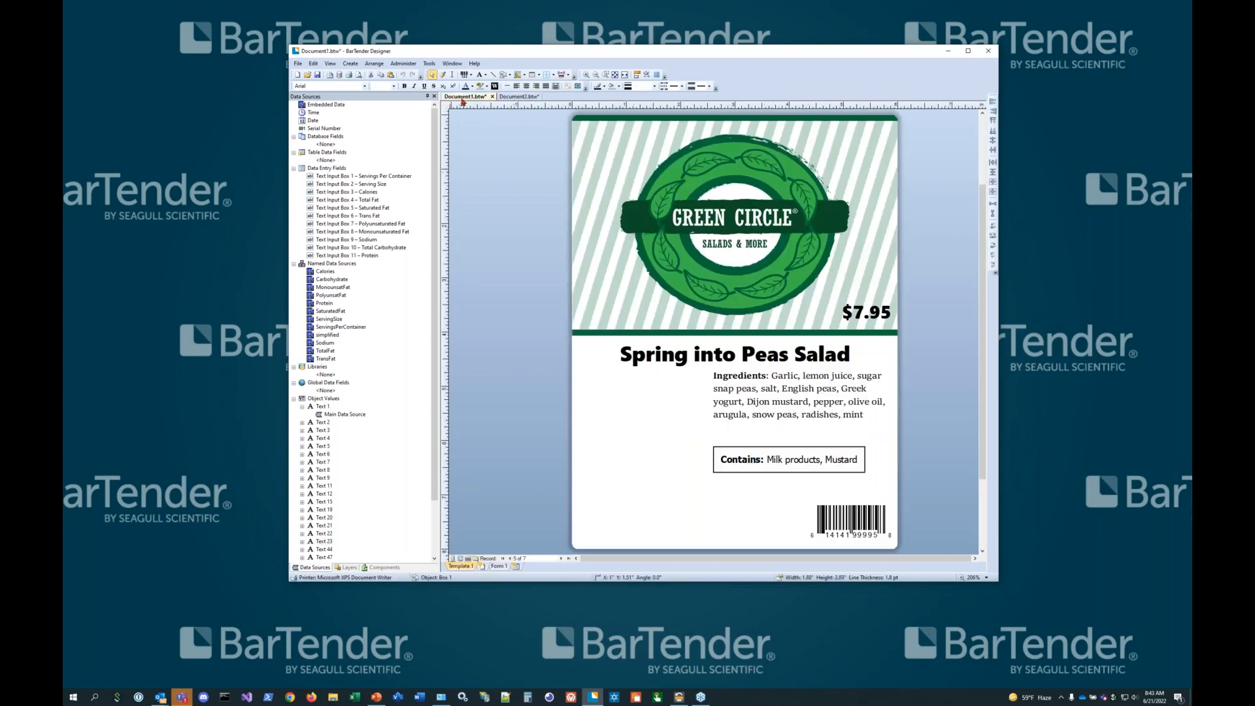
right_click(600, 411)
click(631, 413)
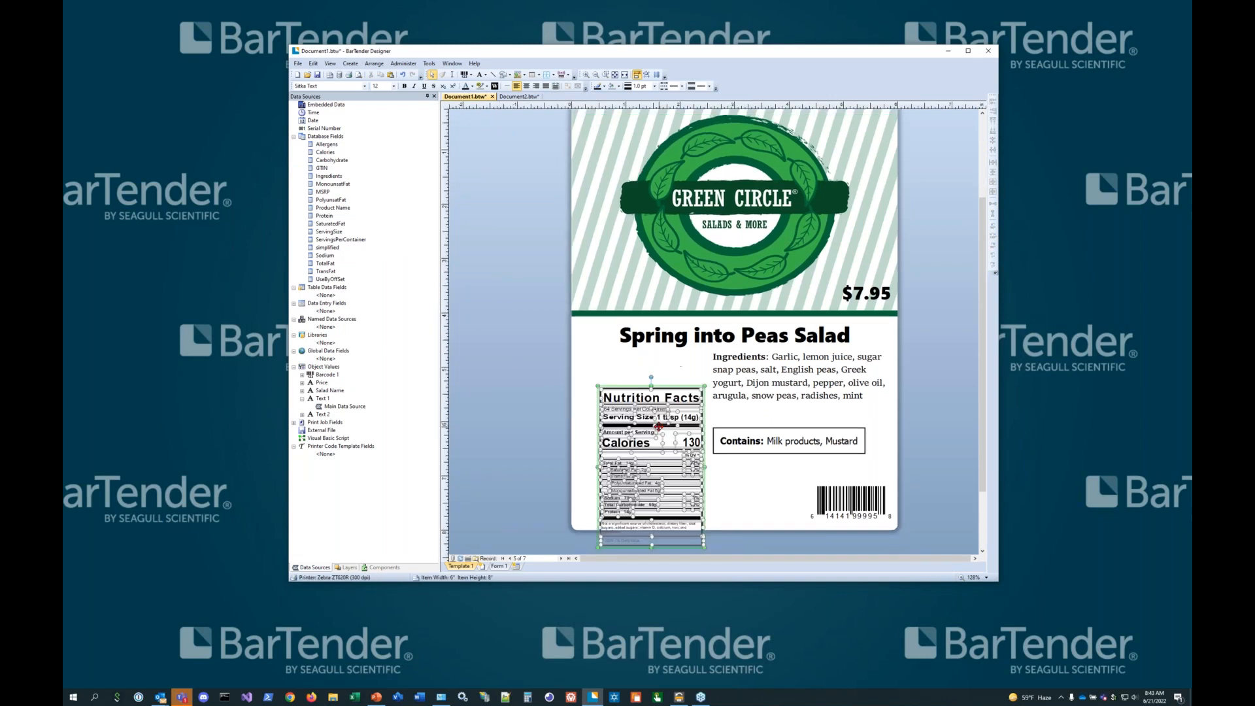
drag(665, 379, 658, 351)
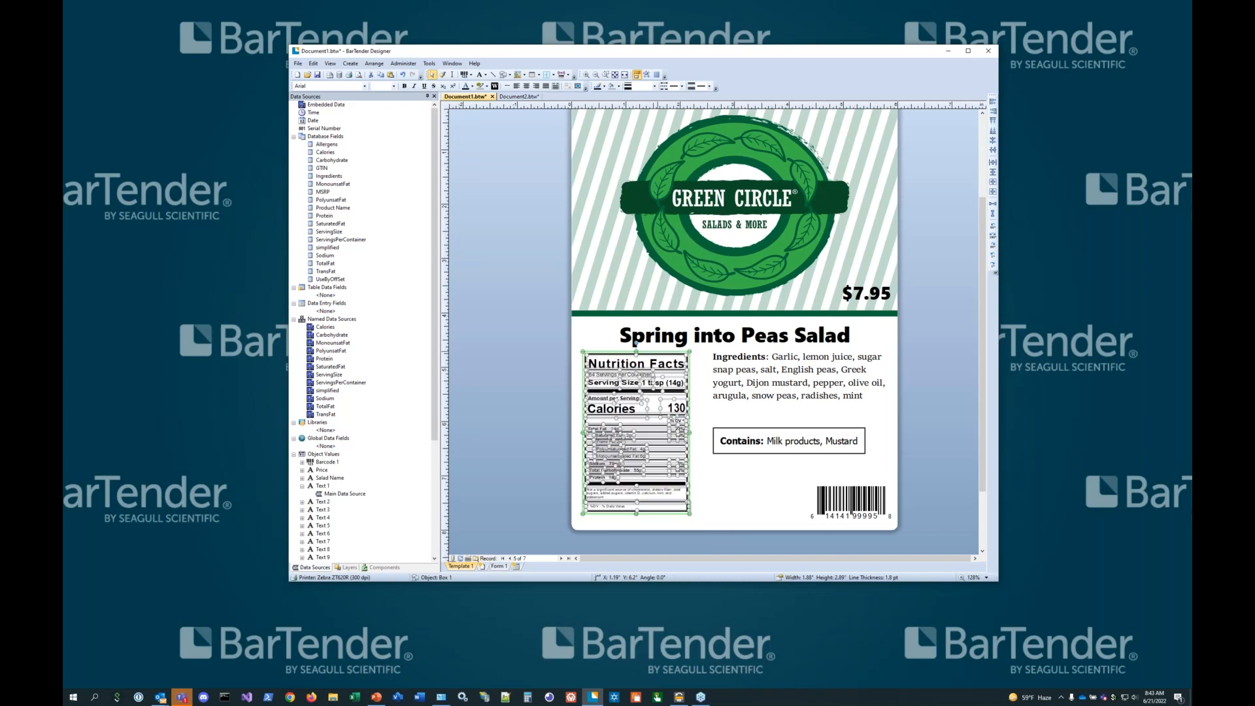
Advance through the next two database records to check the Nutrition Facts panel against the changing salad data
click(522, 368)
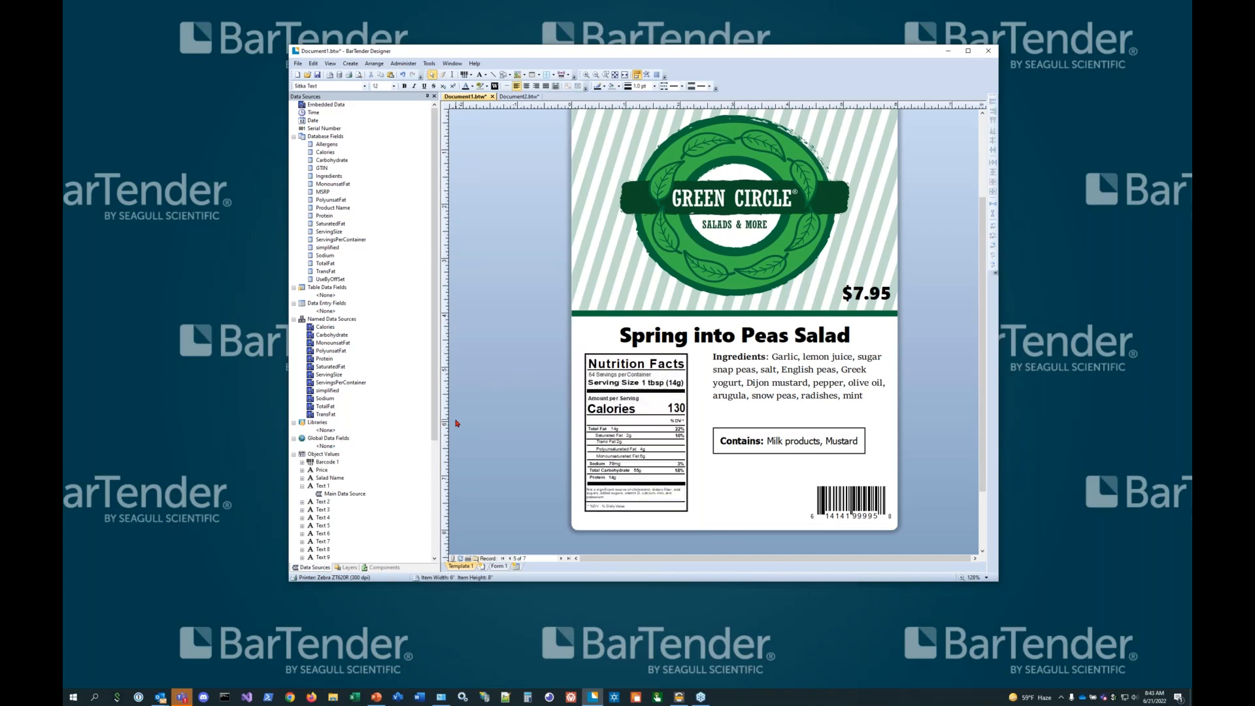
click(560, 559)
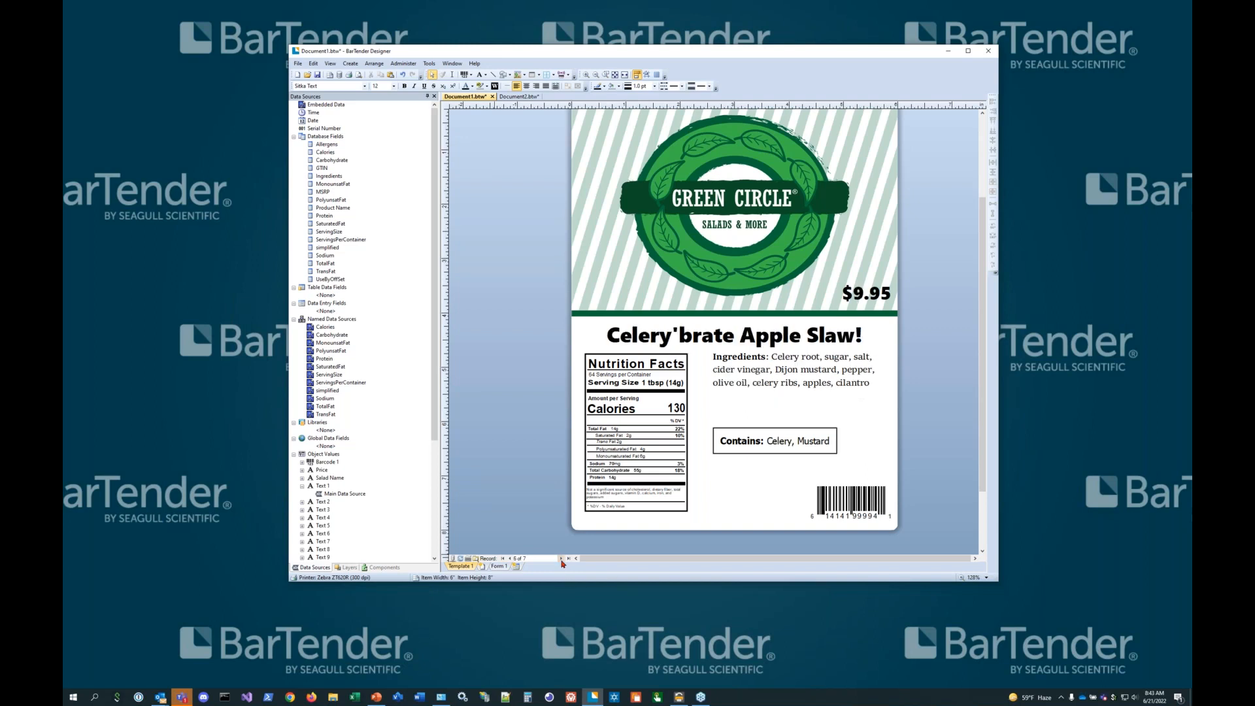
click(561, 559)
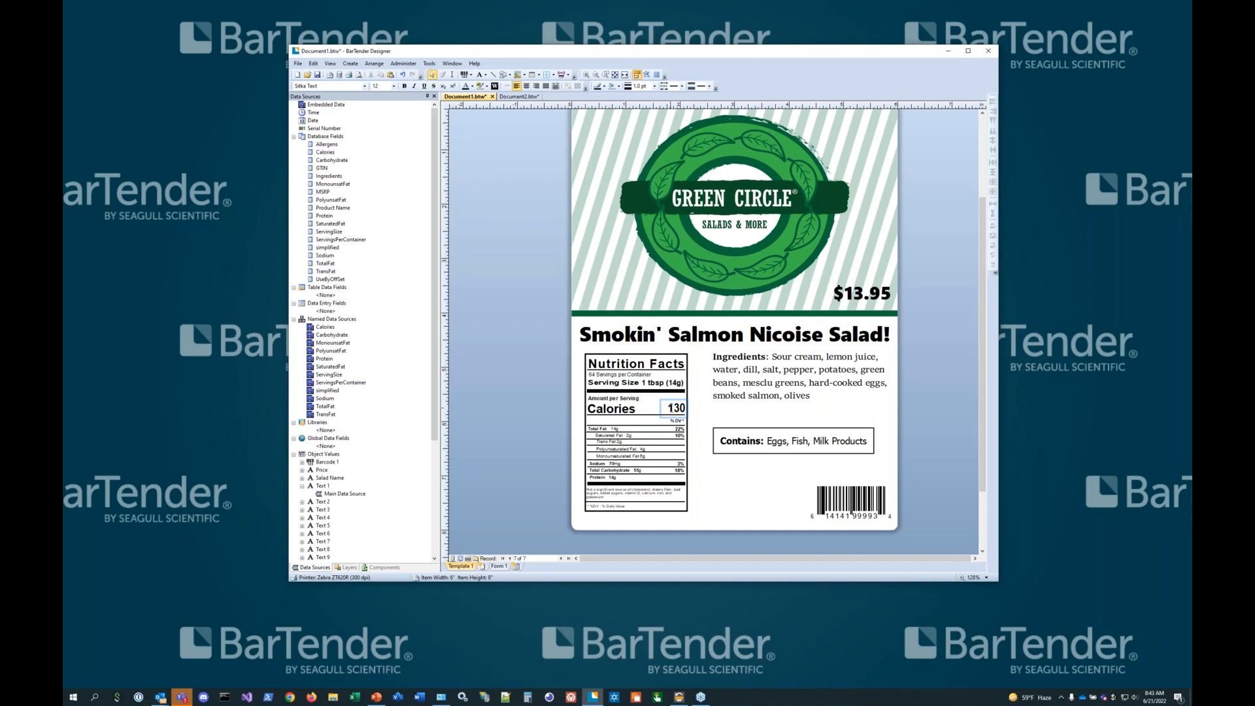
Change the calorie value's data source from embedded data to a Database Field linked to the Calories field
double_click(671, 399)
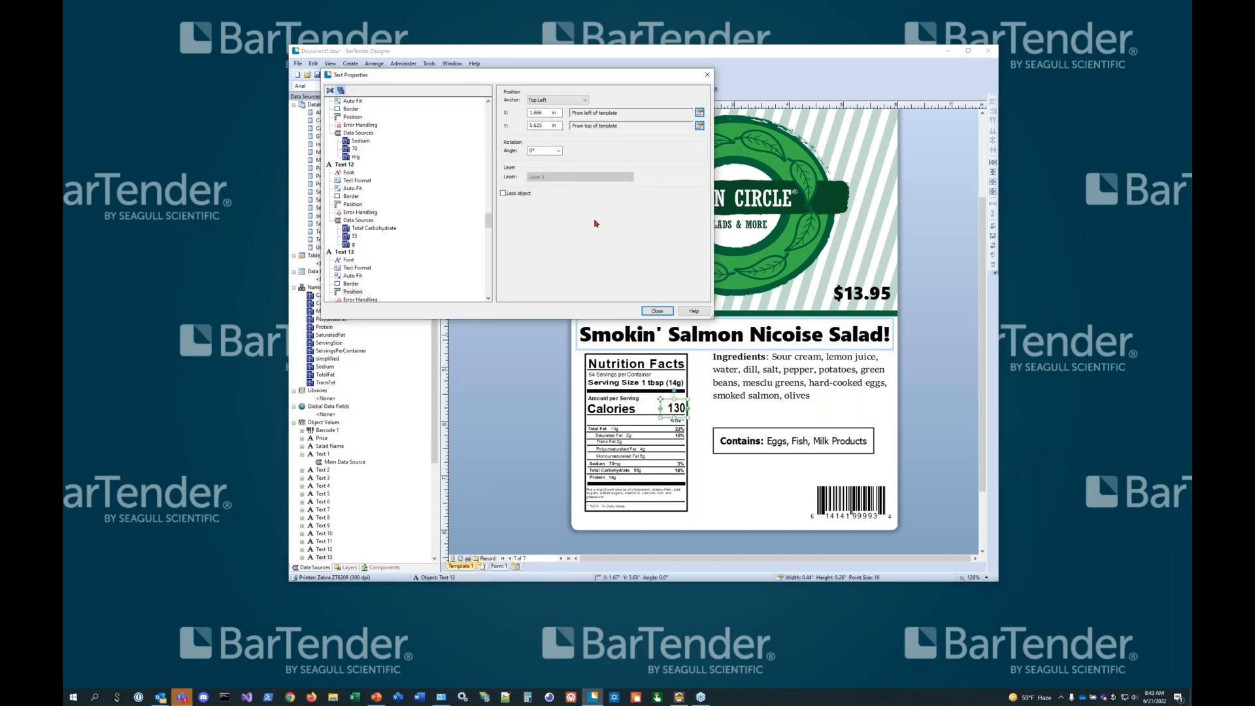
scroll(386, 221, down, 3)
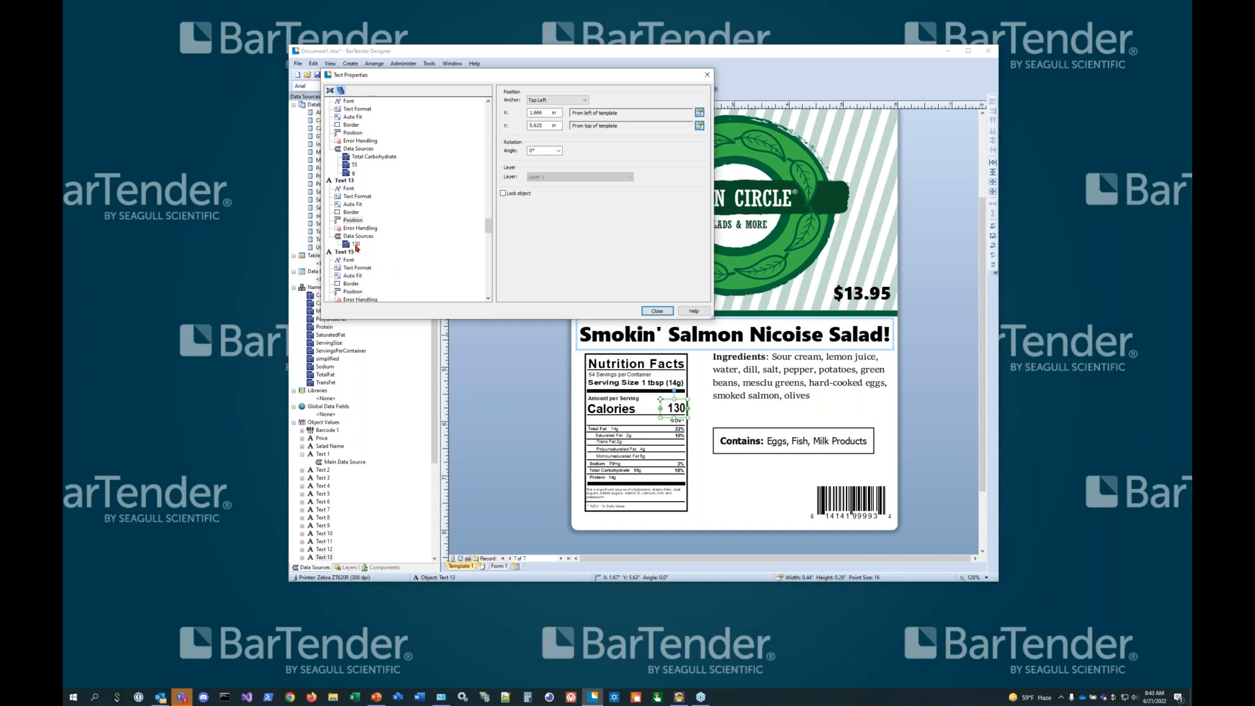
click(355, 245)
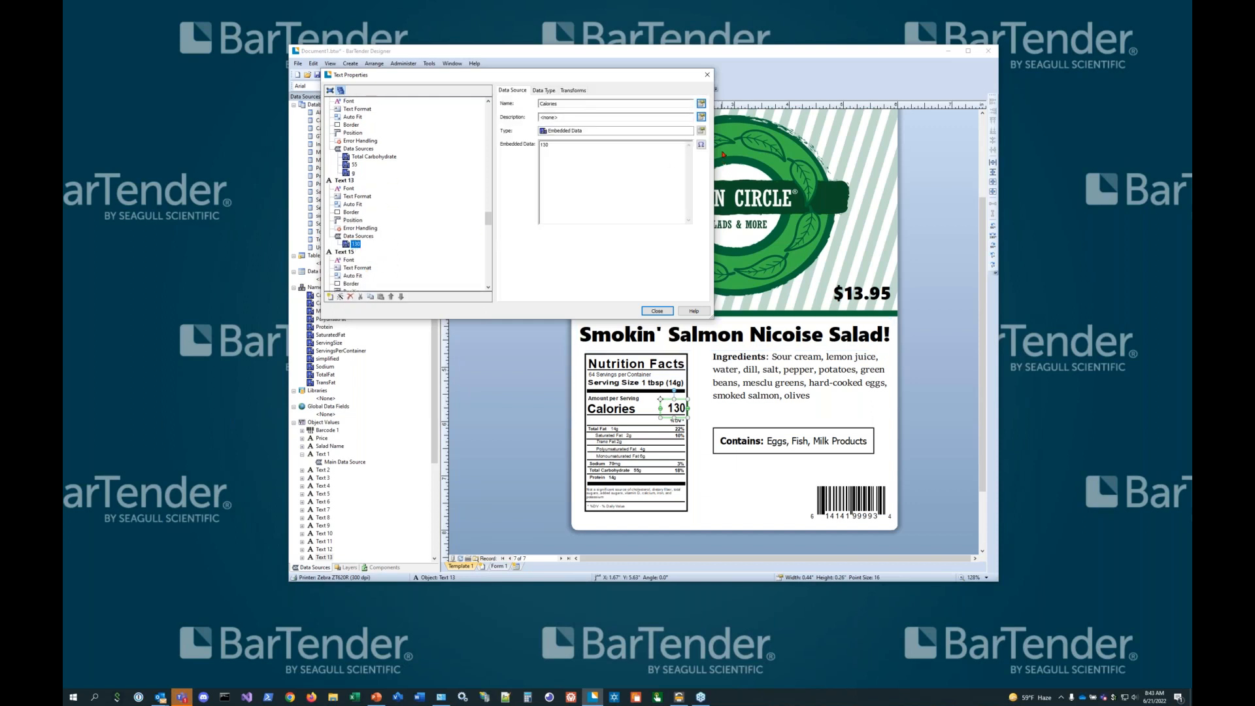
click(701, 130)
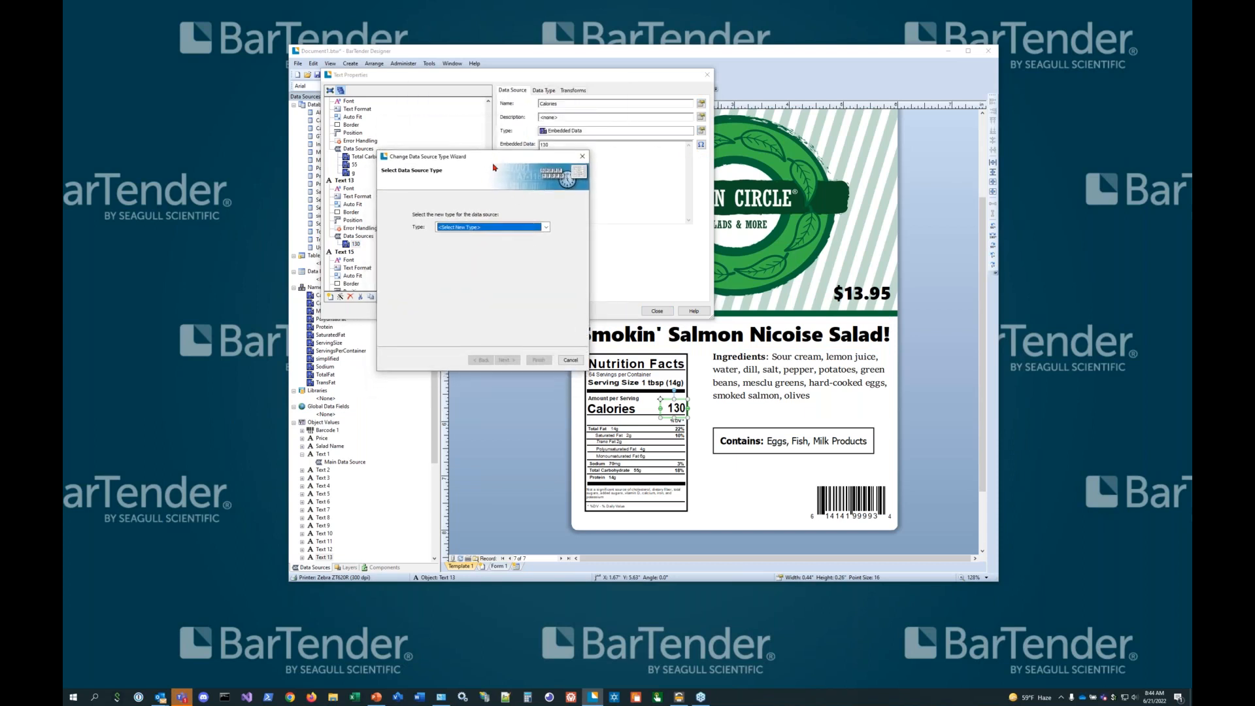
click(546, 228)
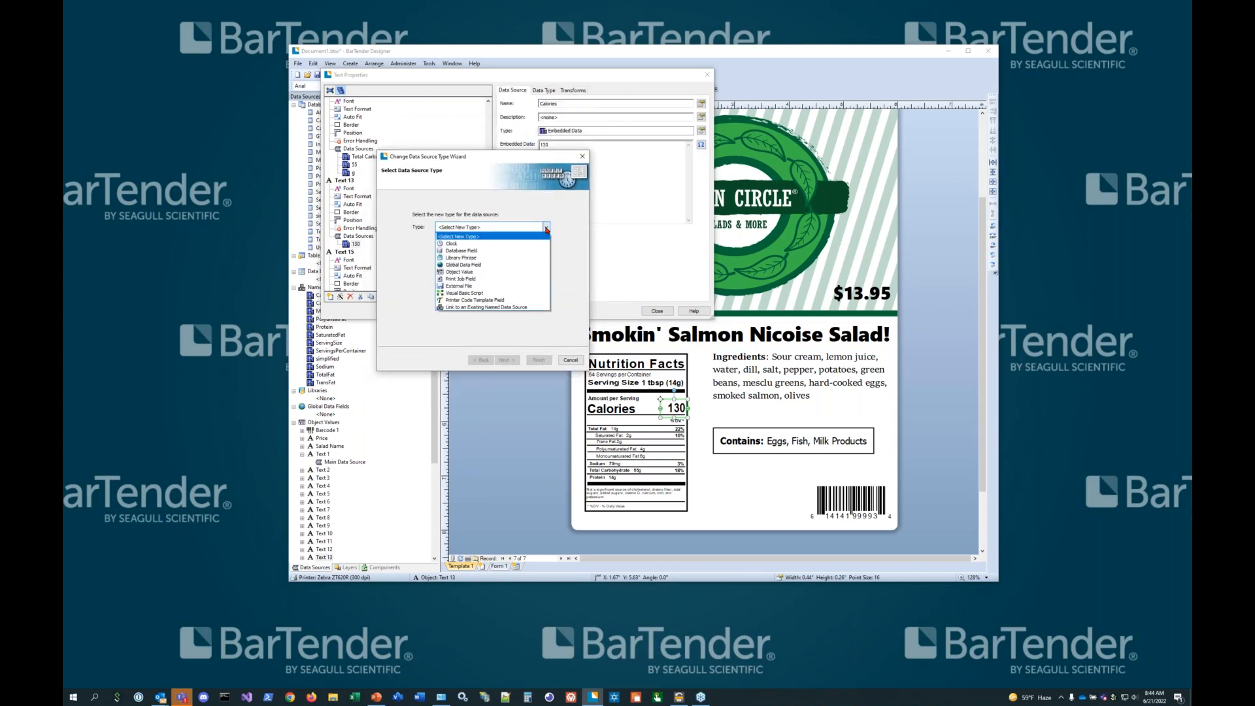
click(521, 251)
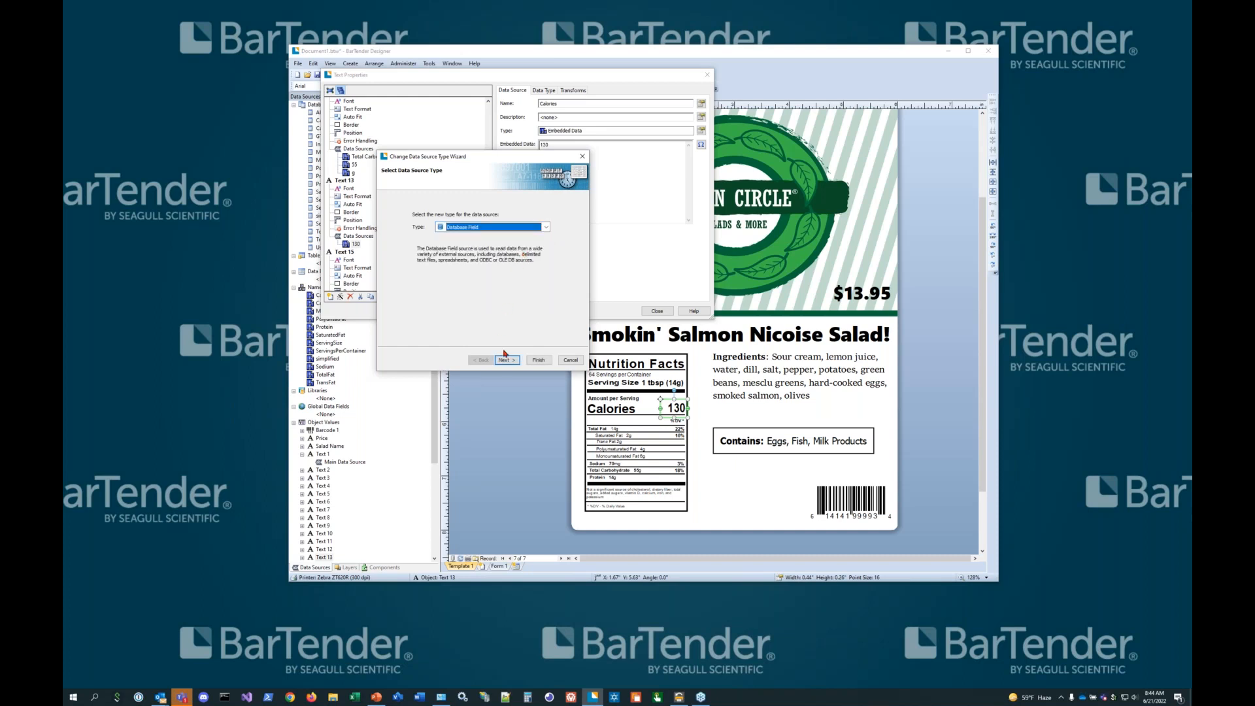
click(513, 363)
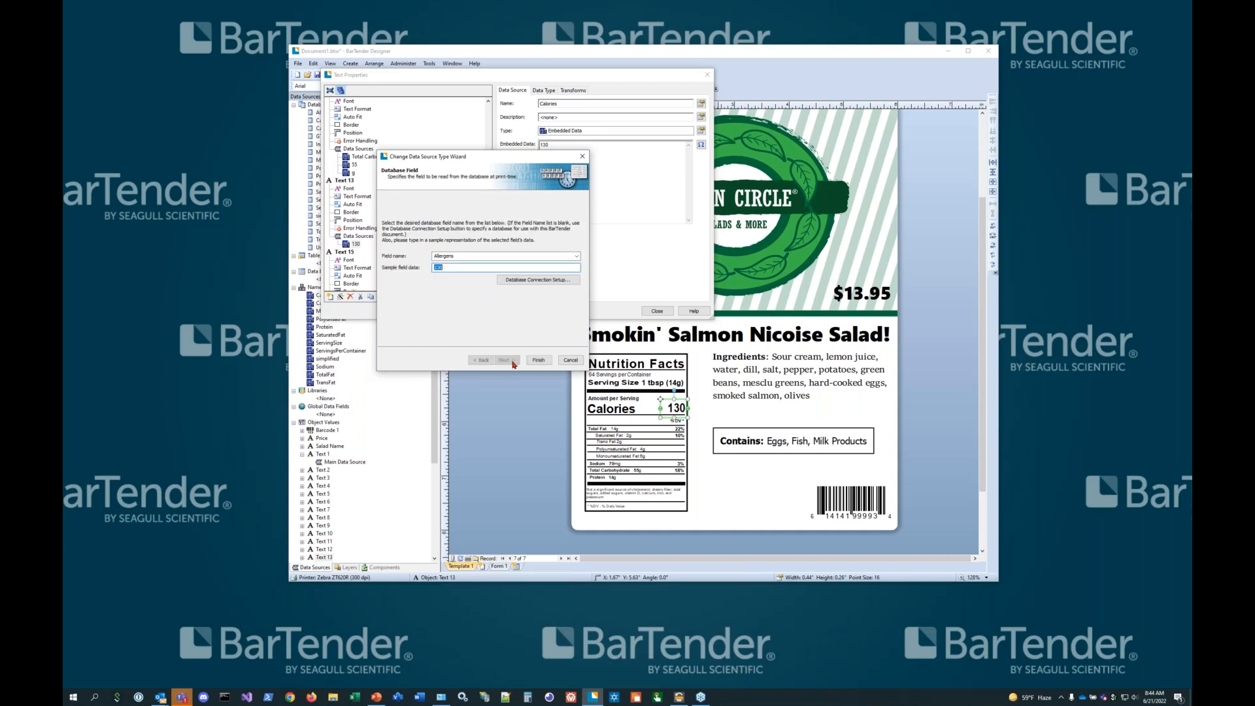
click(577, 257)
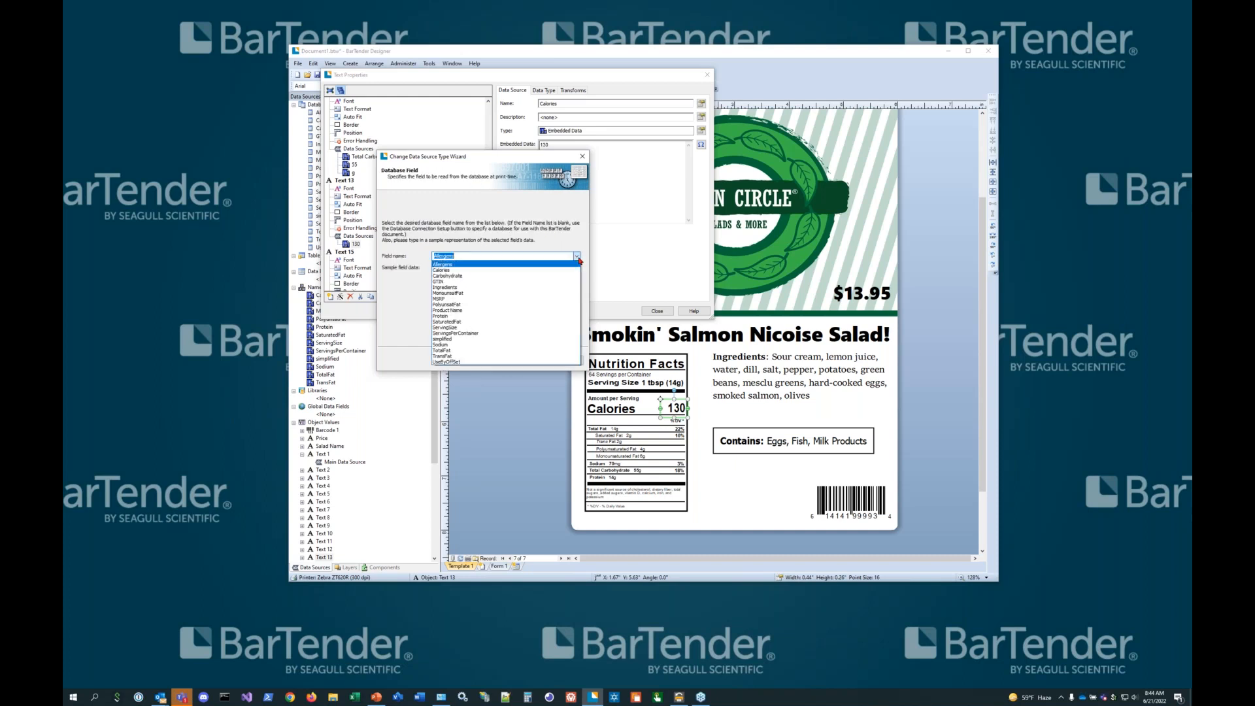
click(443, 270)
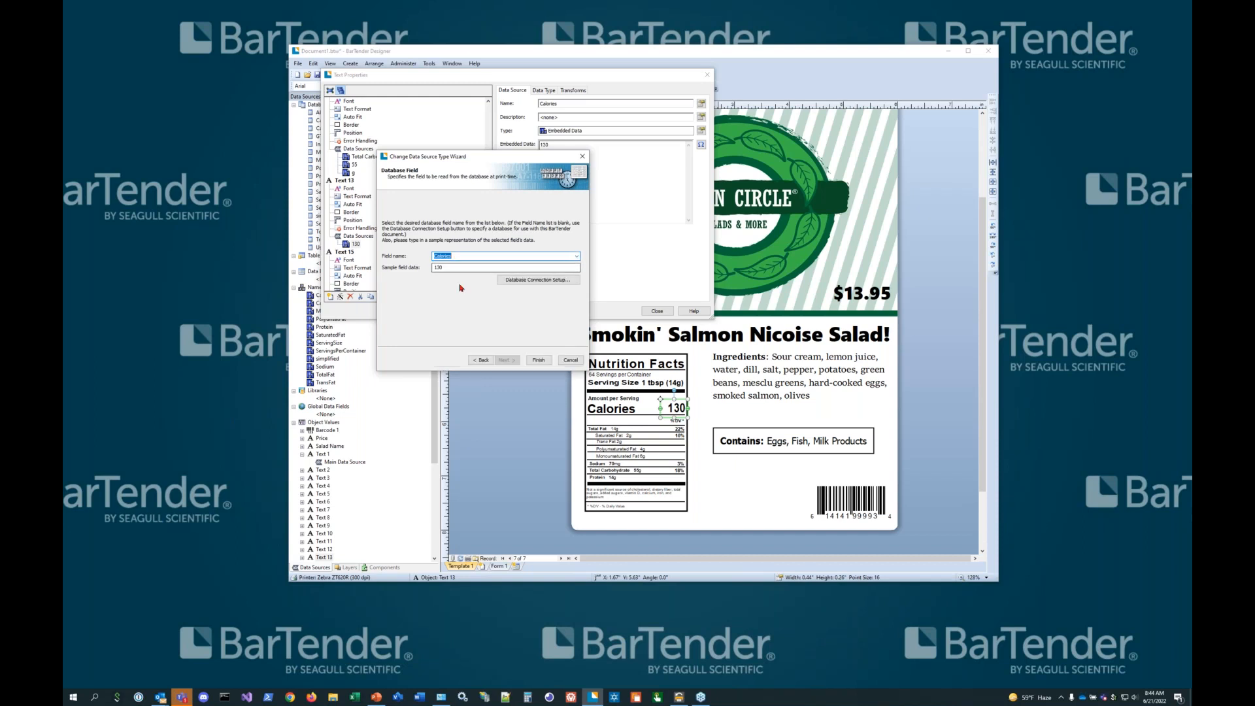
click(538, 360)
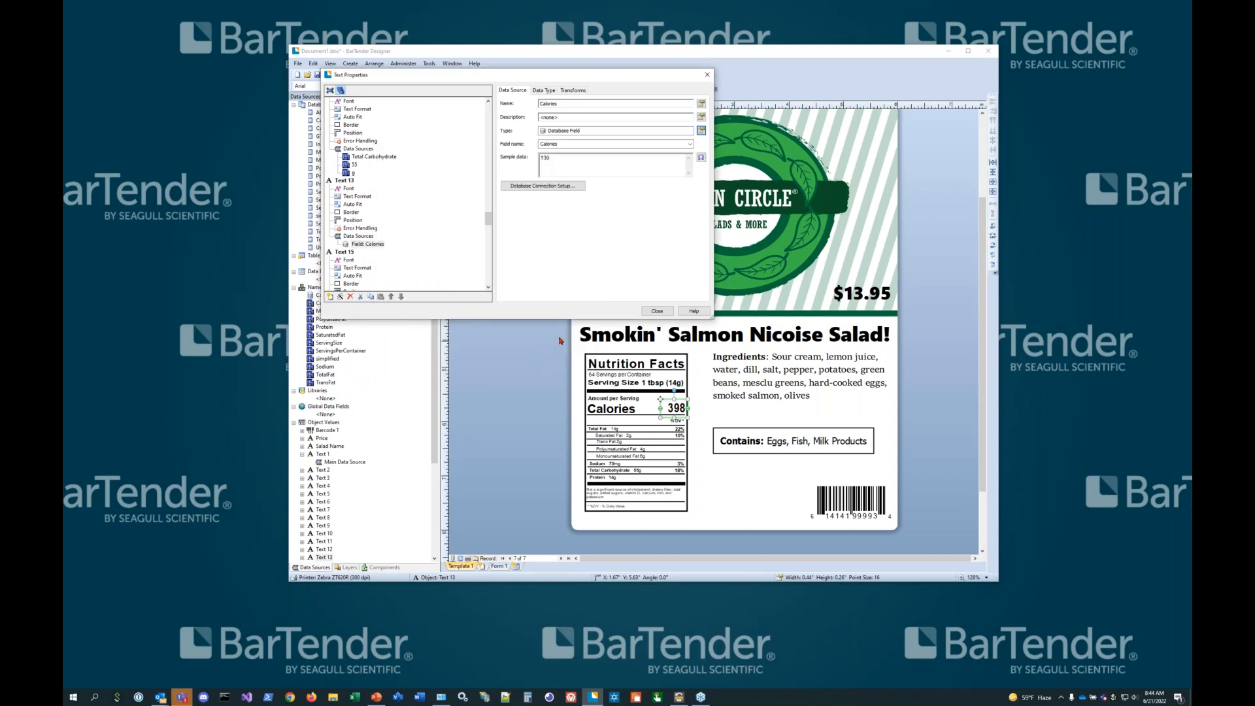
click(656, 311)
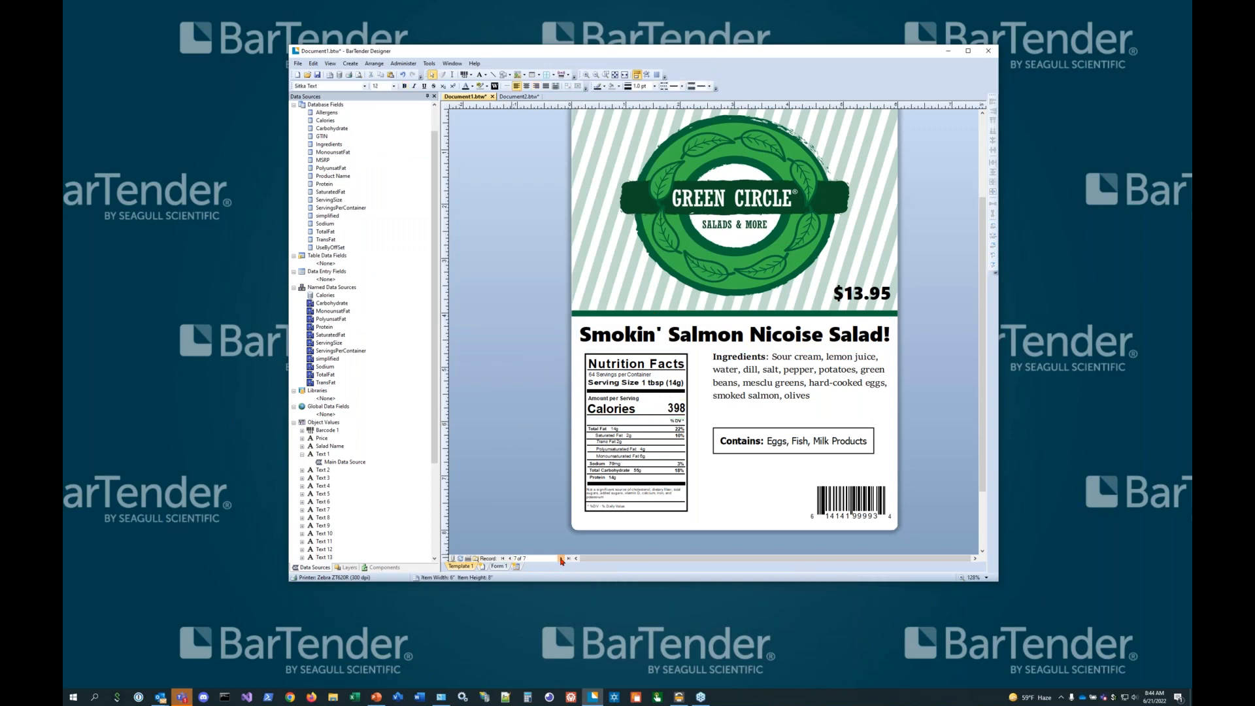
Go back through the records to the Butternut Winter Squash Salad, checking the calorie value for each salad
click(510, 559)
click(510, 560)
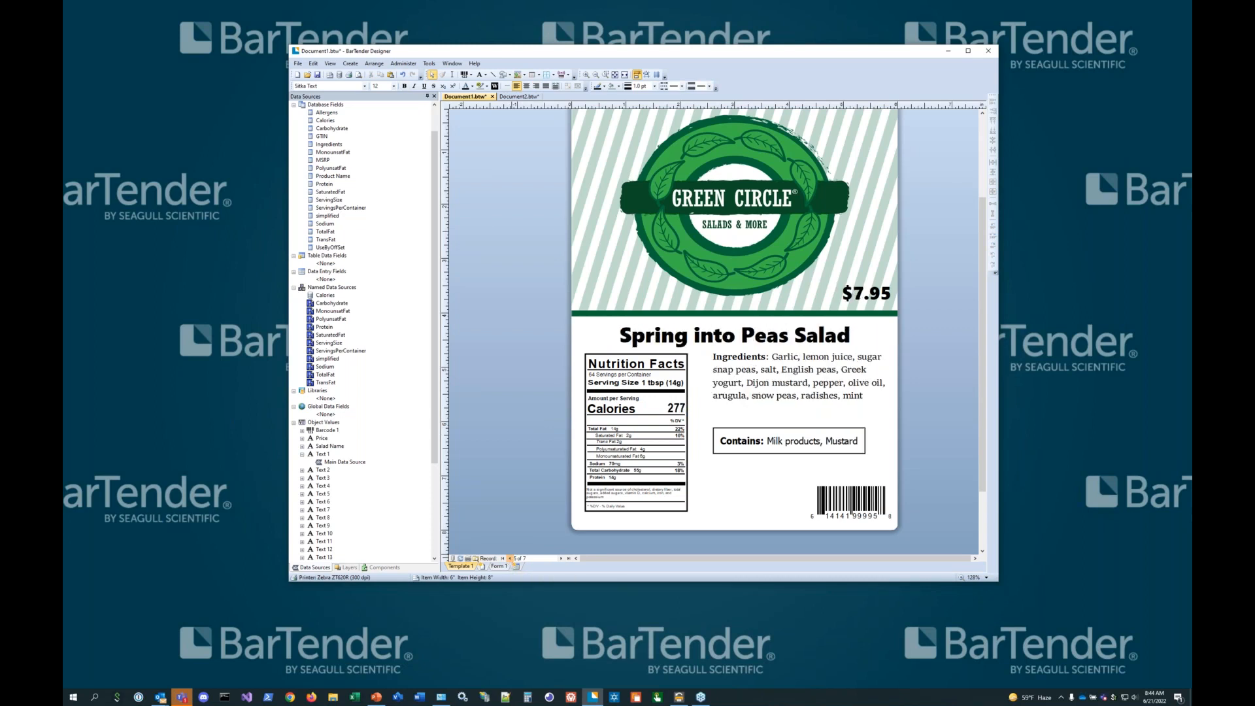
click(510, 559)
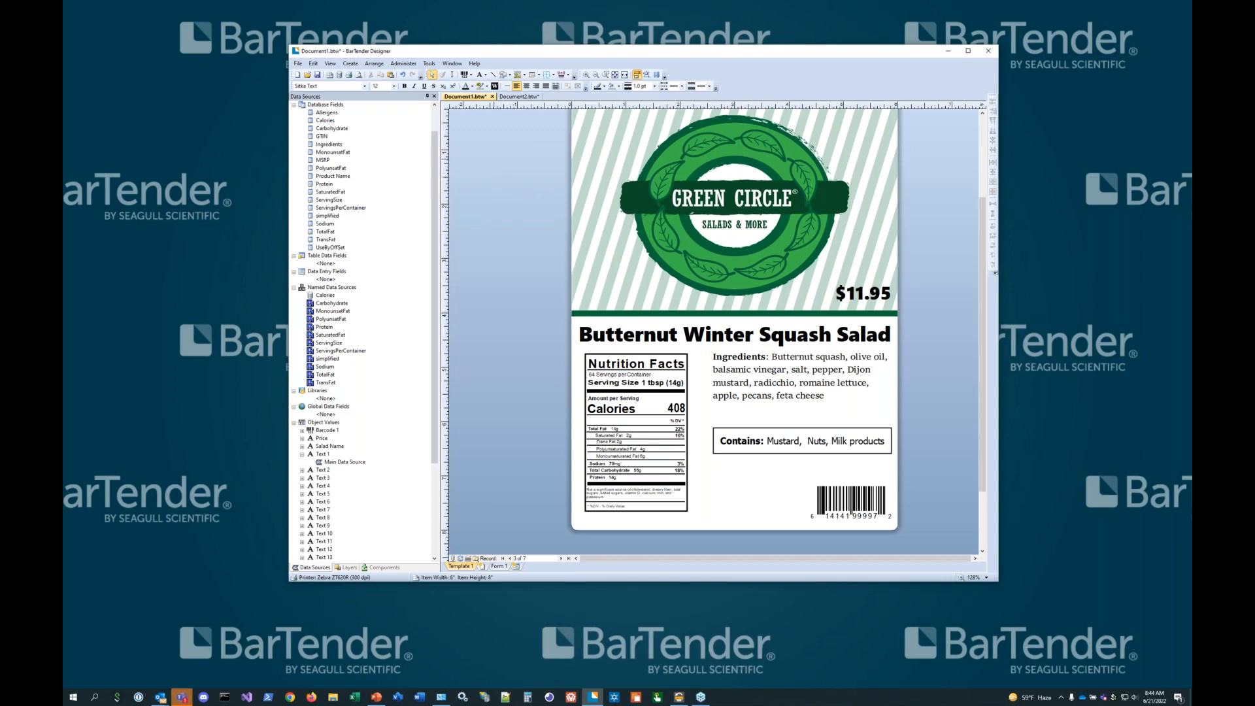
Insert the Waldorf-and-Sons-Logo.png picture beside the barcode, enlarge it to about 1.28 by 0.87 inches, and position it below the allergen box
click(524, 76)
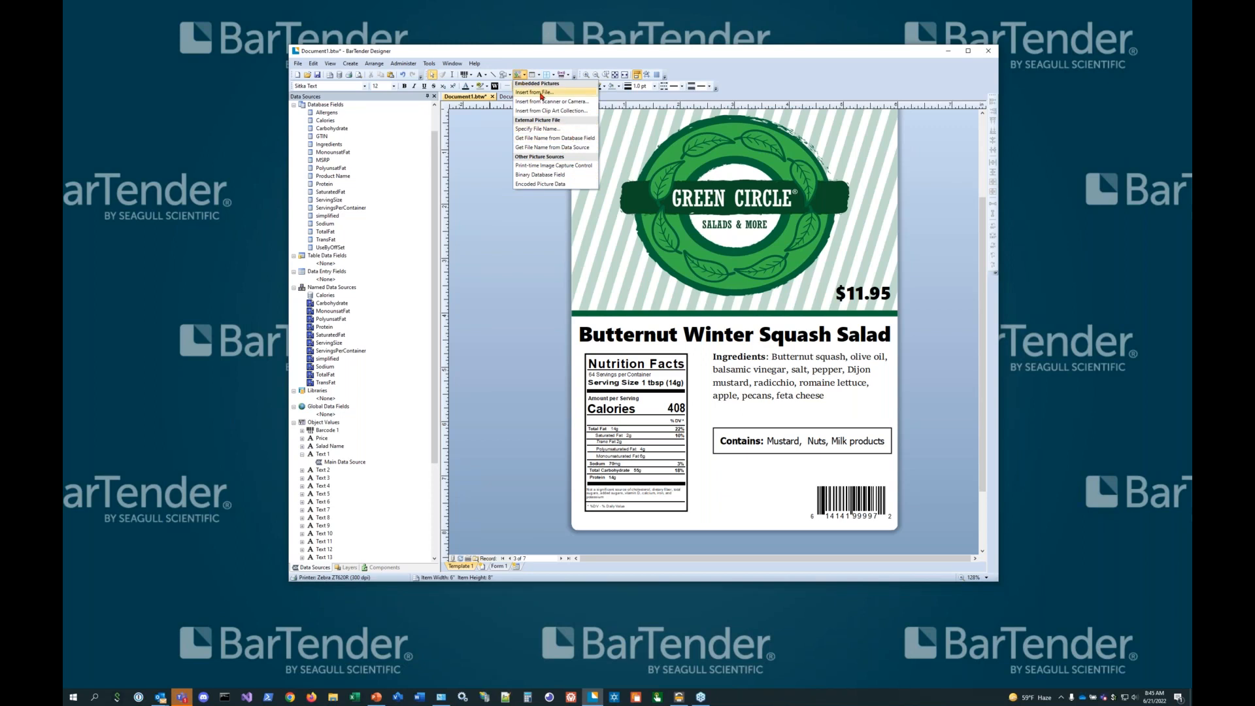
click(541, 93)
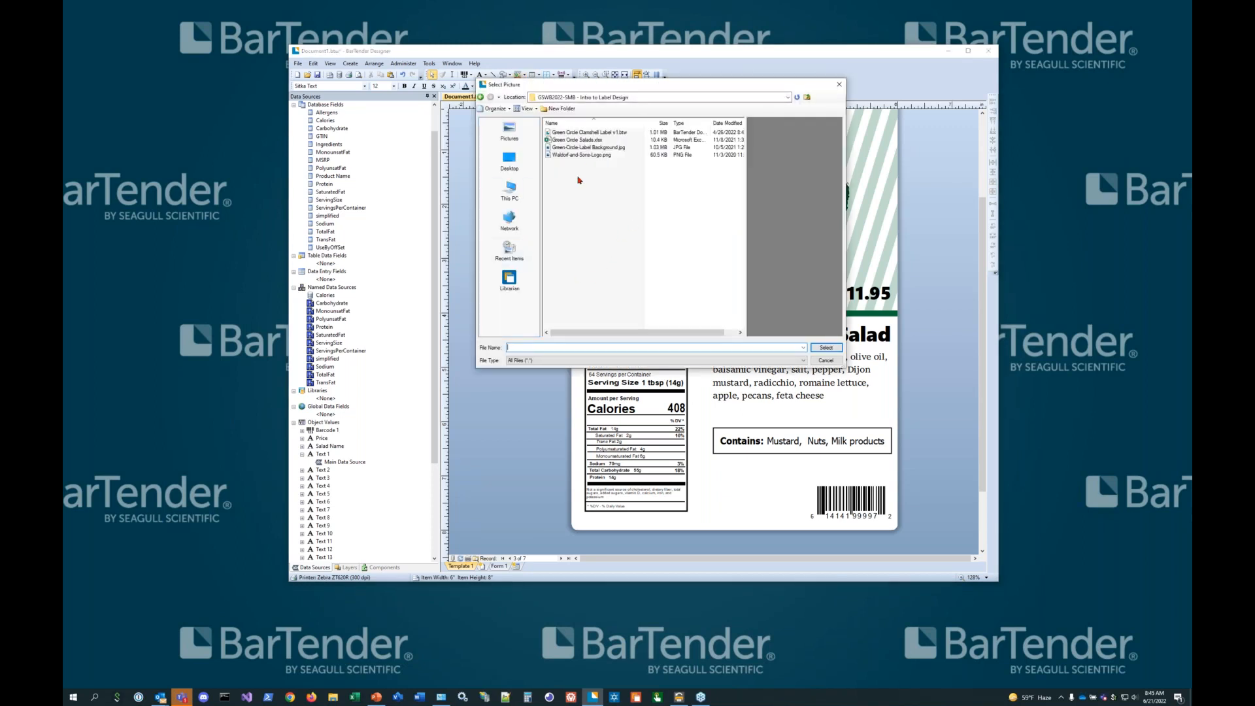
click(585, 155)
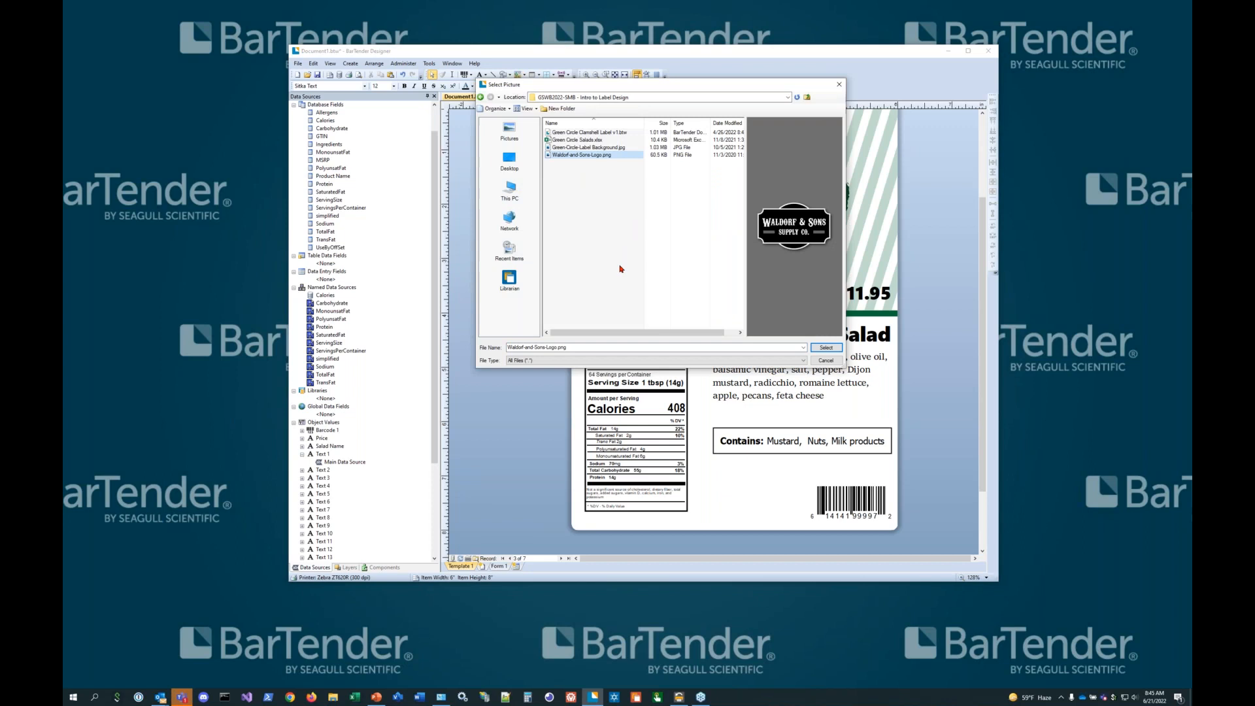
click(826, 347)
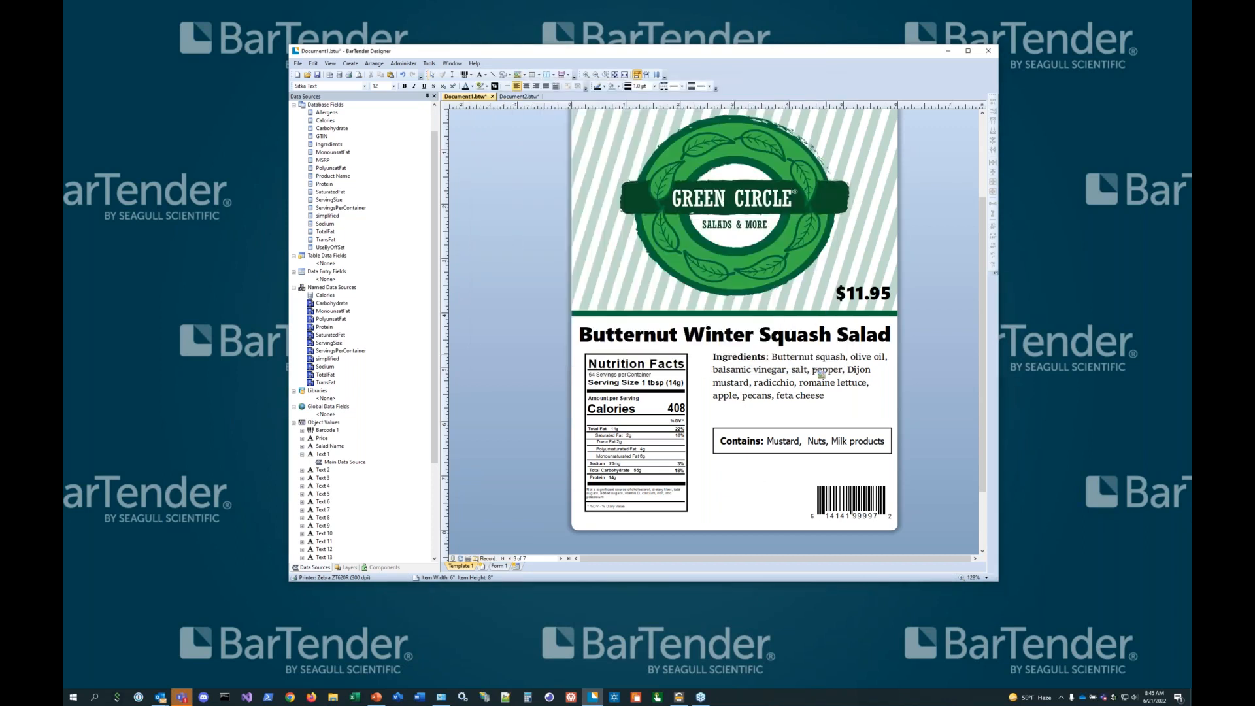
click(751, 489)
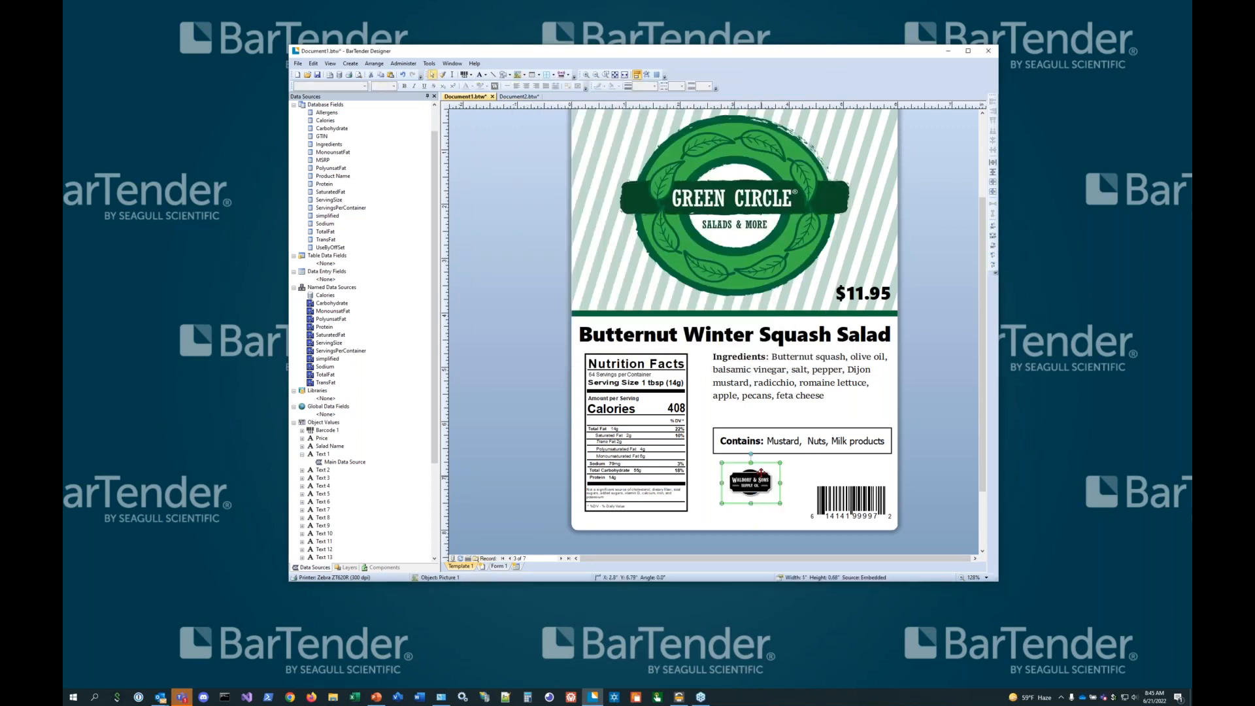
drag(761, 465, 787, 515)
drag(760, 465, 765, 471)
click(535, 185)
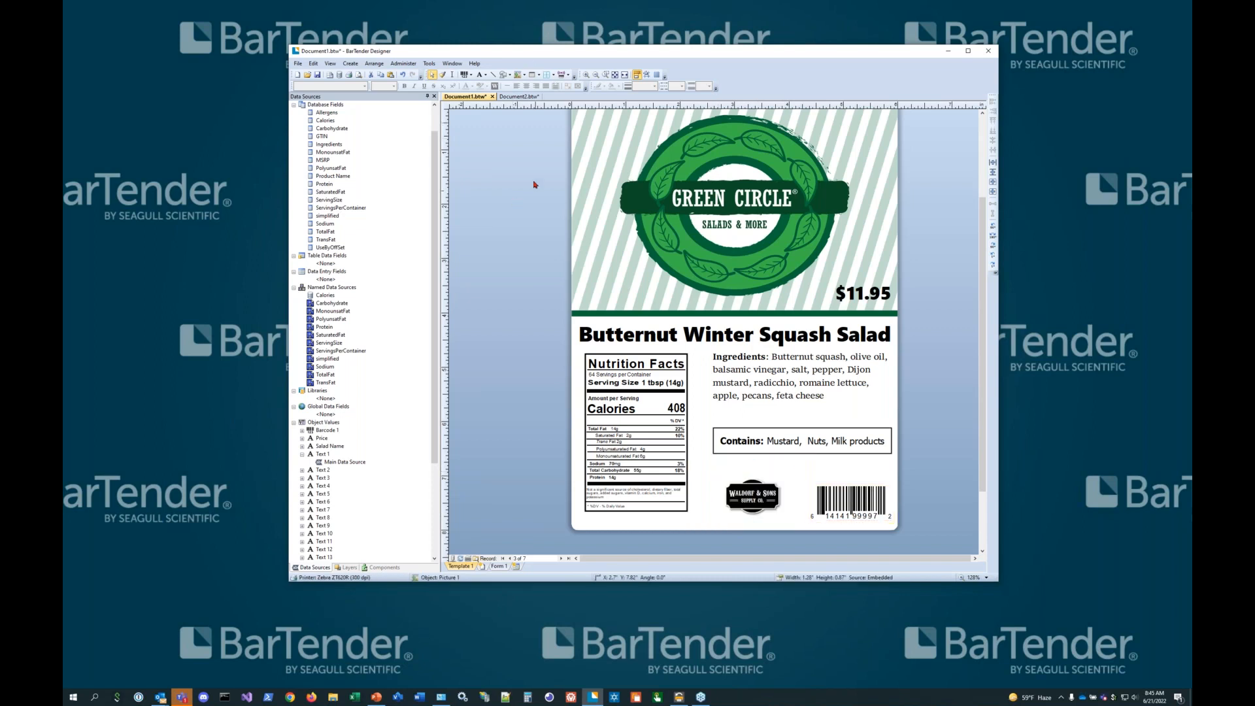
Add a normal text object reading "A Product of", centre its text, and place it directly above the Waldorf & Sons logo
click(484, 76)
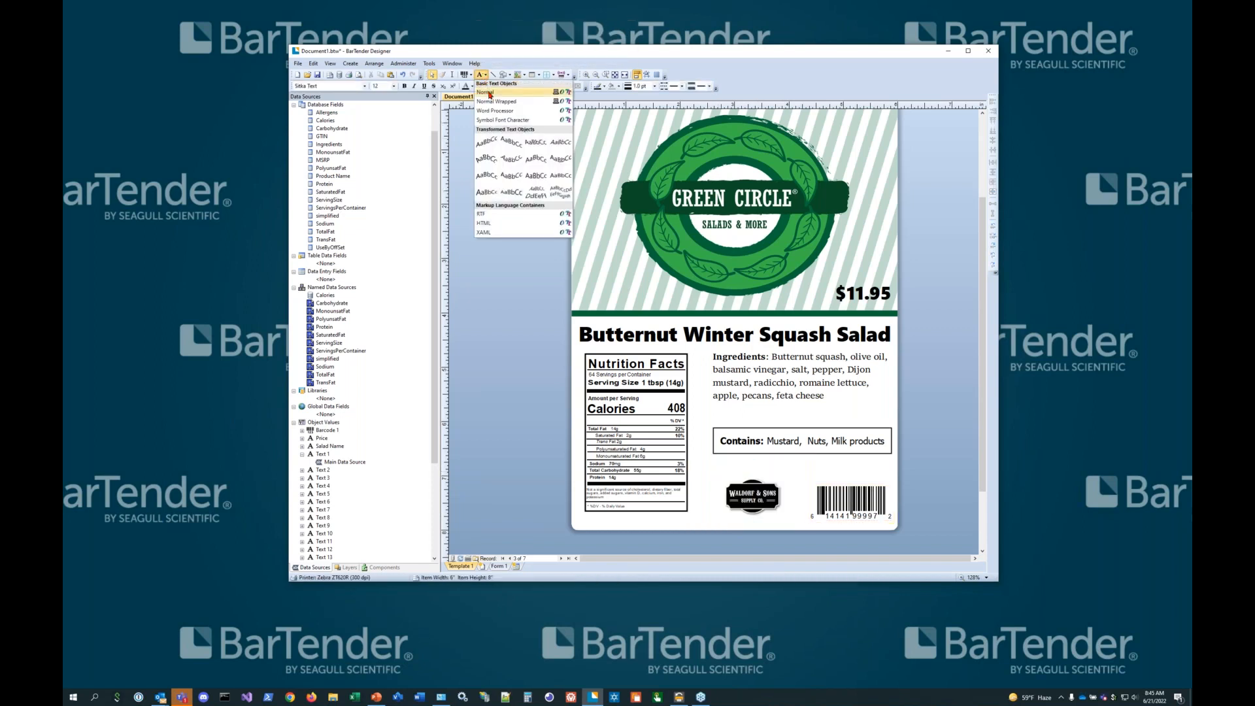
click(491, 97)
click(731, 458)
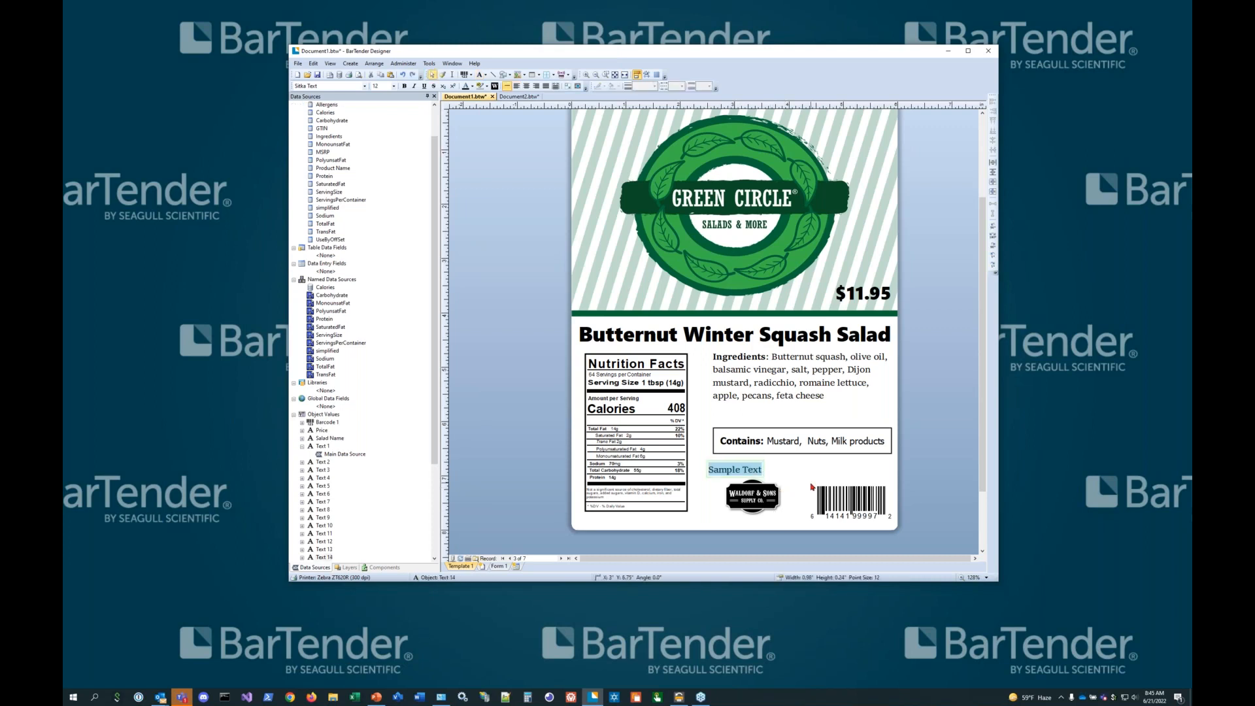
text(A P)
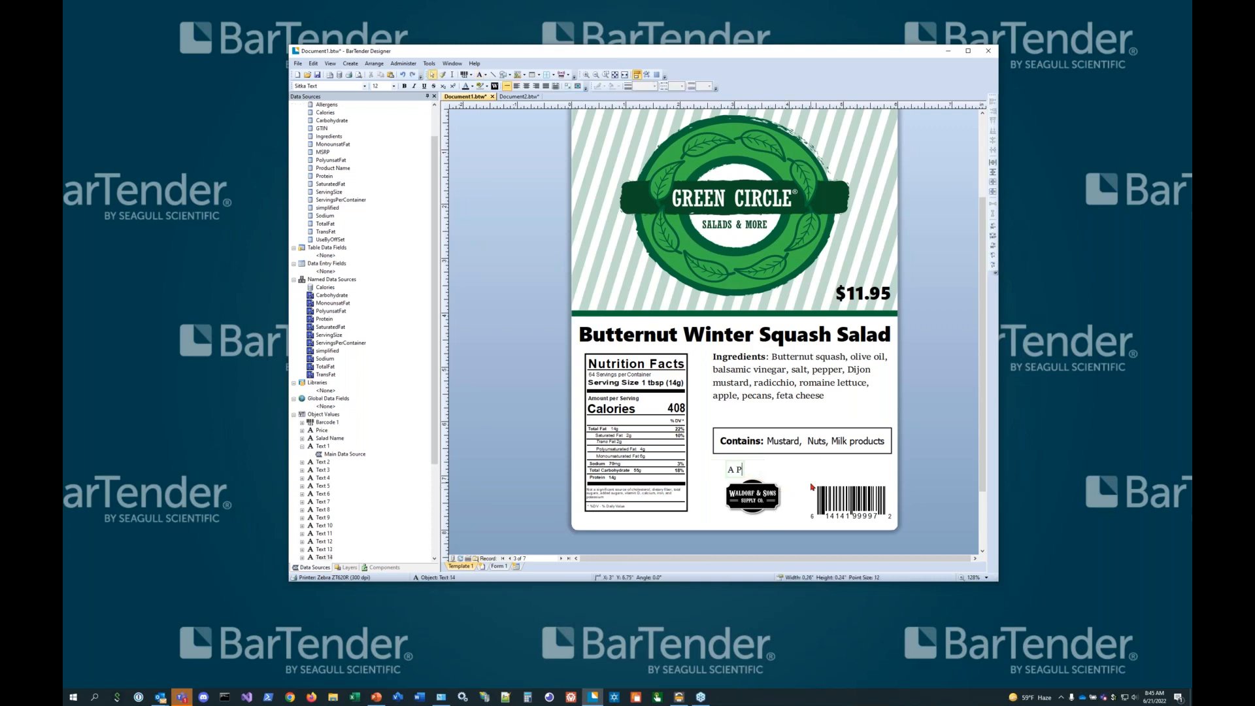
text(roduct of)
click(526, 86)
drag(752, 460, 767, 463)
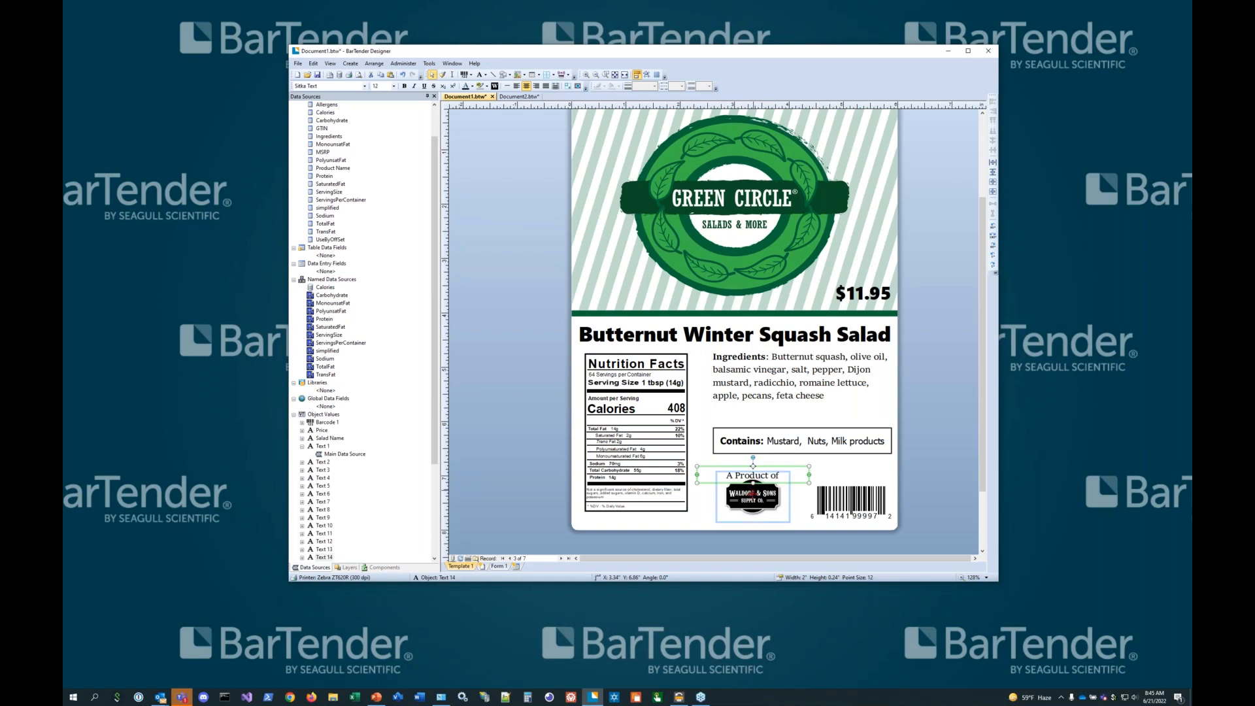
click(509, 474)
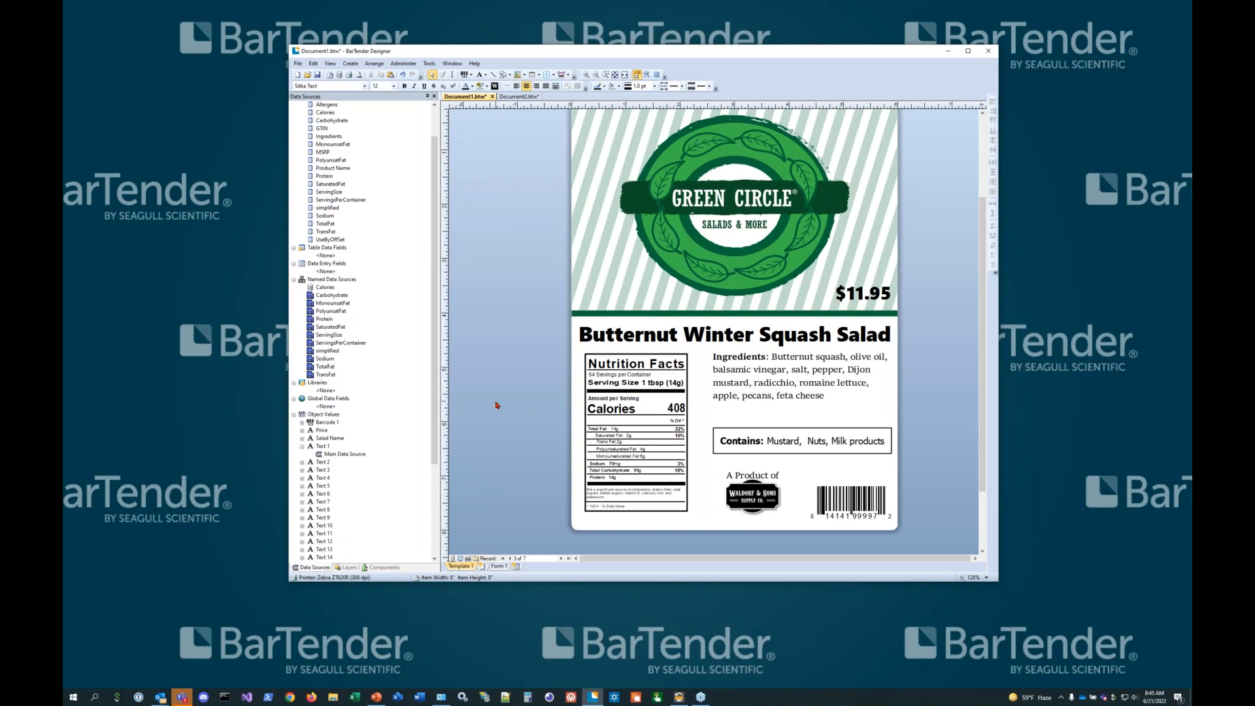
Open the label's print preview and page forward through the salad labels to the seventh page
scroll(500, 392, up, 1)
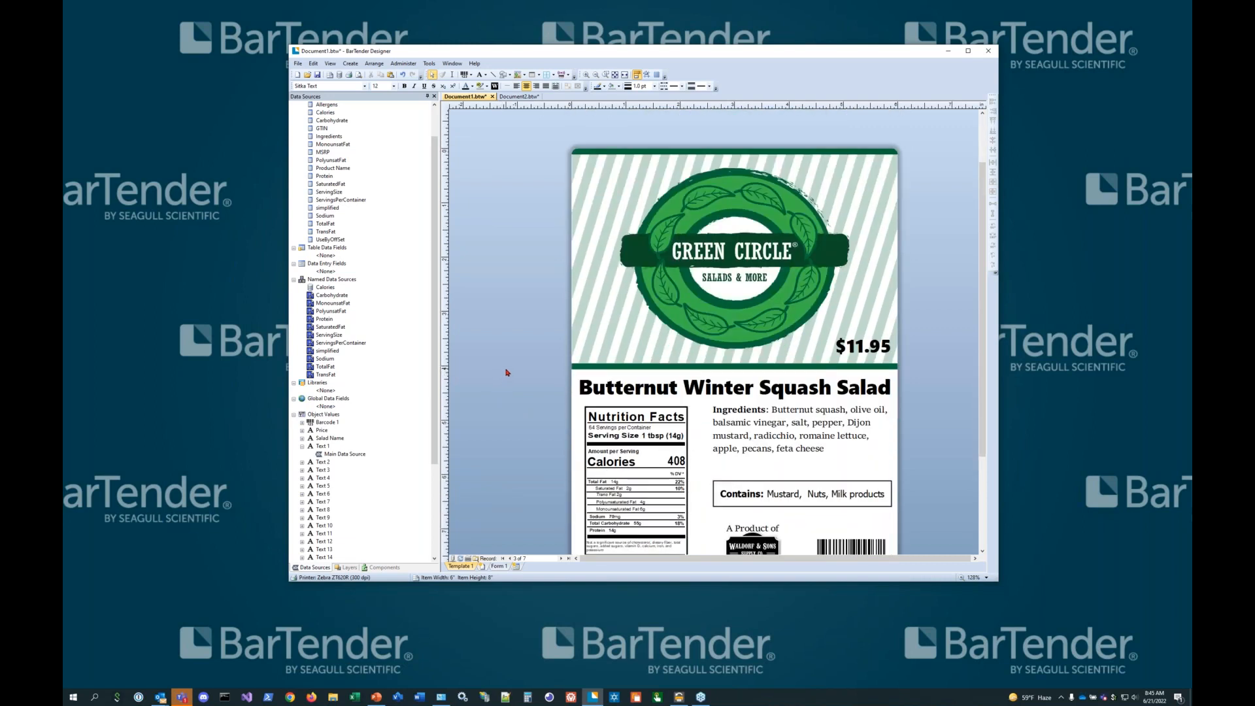
scroll(505, 372, down, 1)
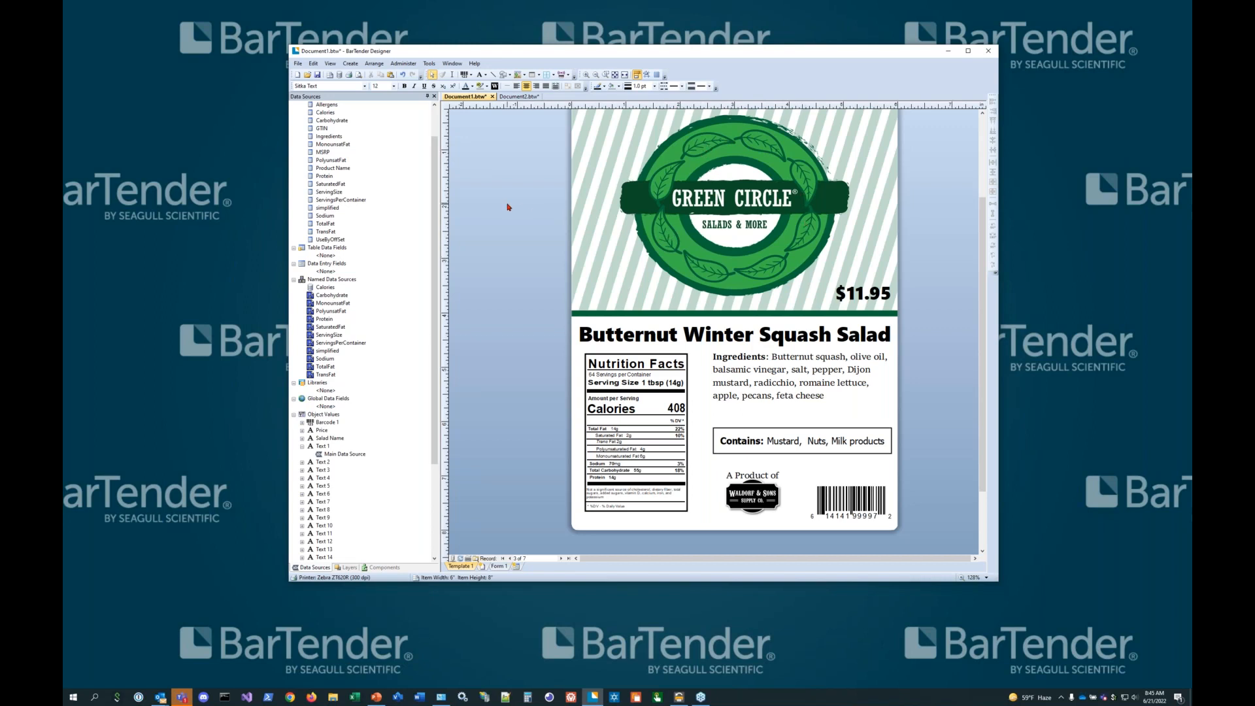
click(358, 75)
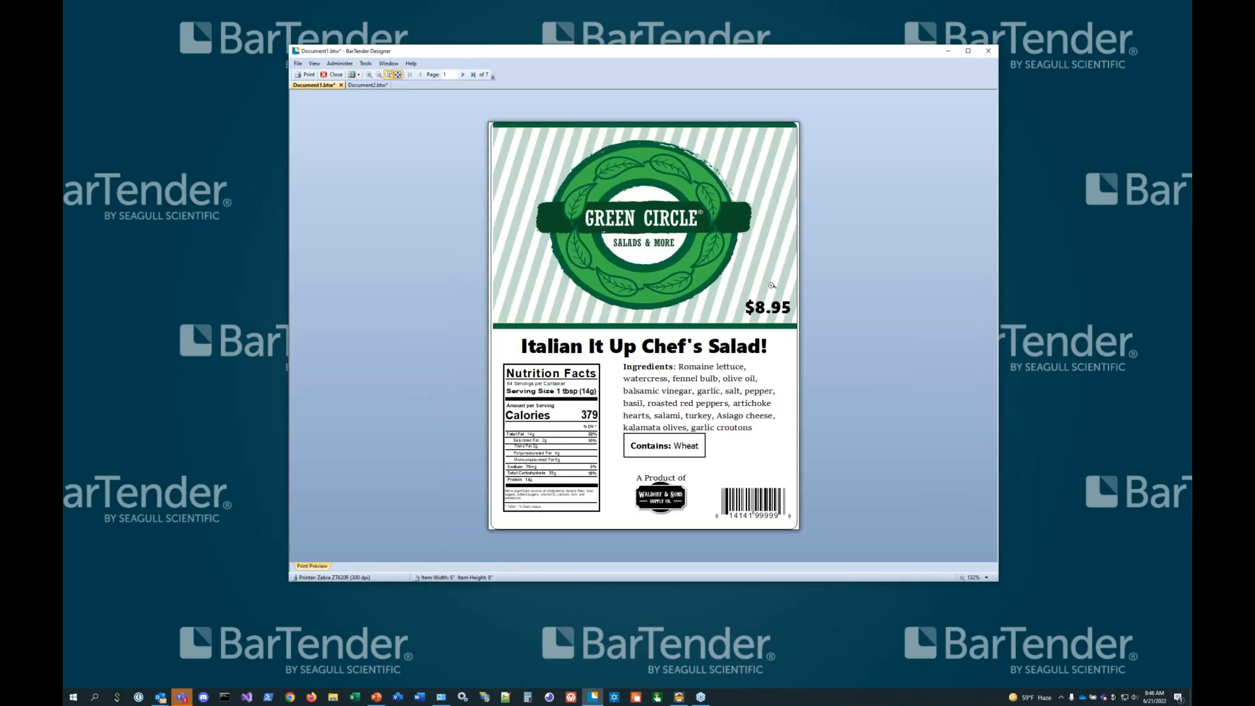
click(462, 76)
click(461, 76)
click(462, 76)
click(461, 76)
click(462, 75)
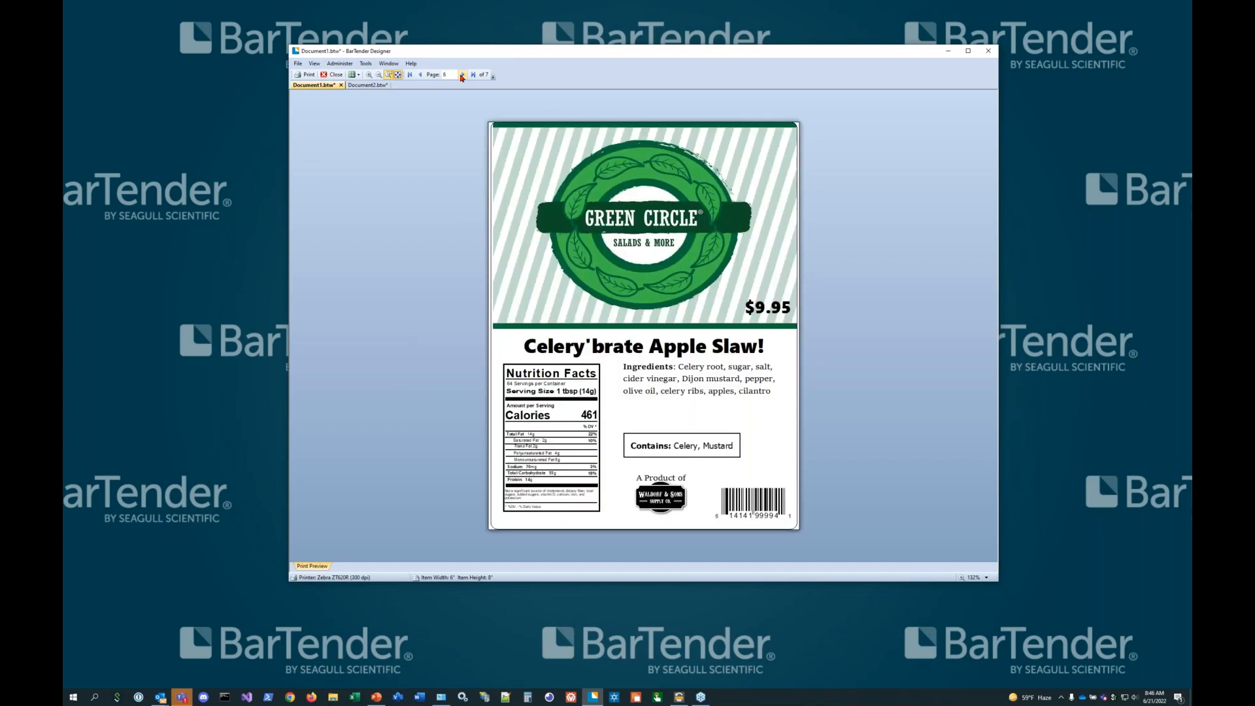
click(461, 76)
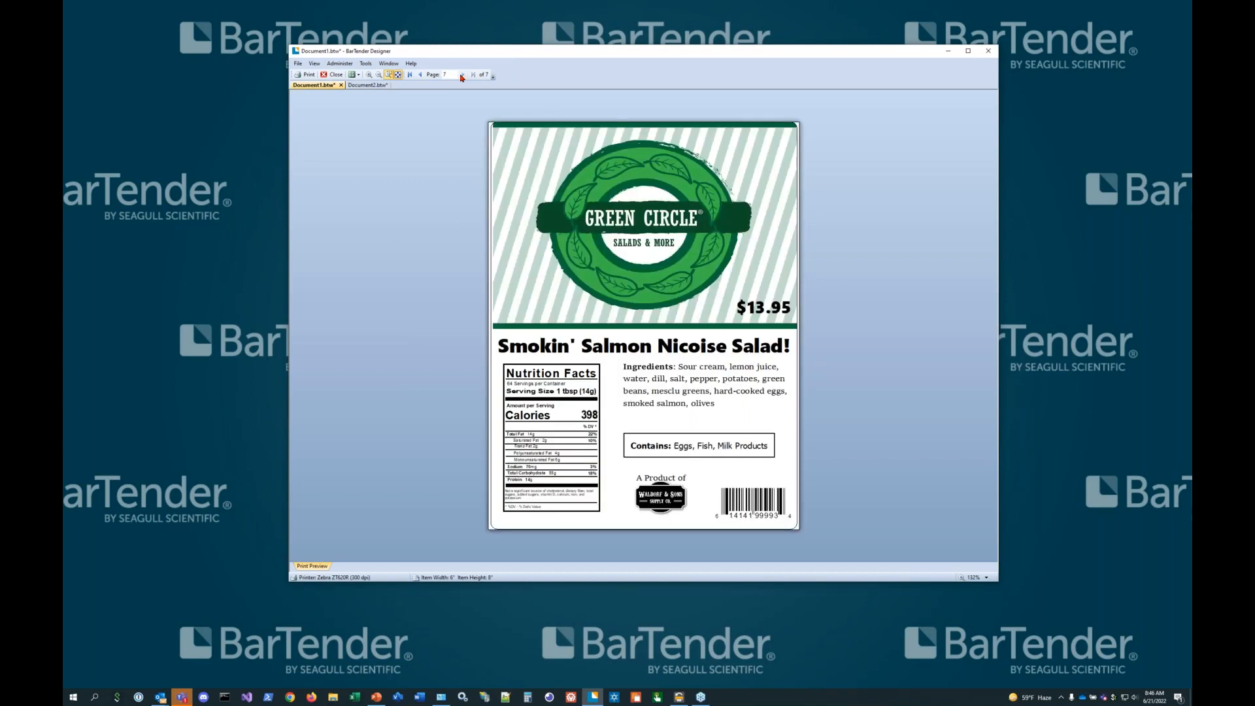
Page back through four of the previewed labels and close the print preview
click(421, 76)
click(421, 76)
click(421, 75)
click(421, 76)
click(336, 76)
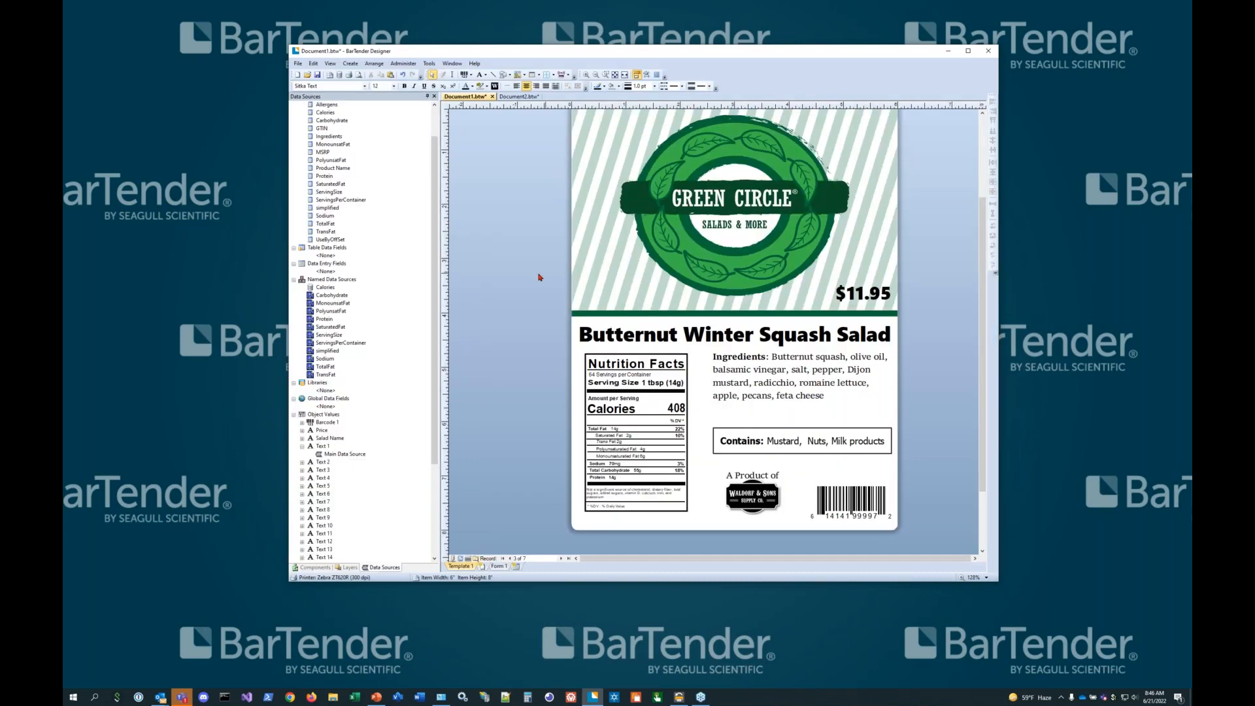
scroll(539, 277, up, 1)
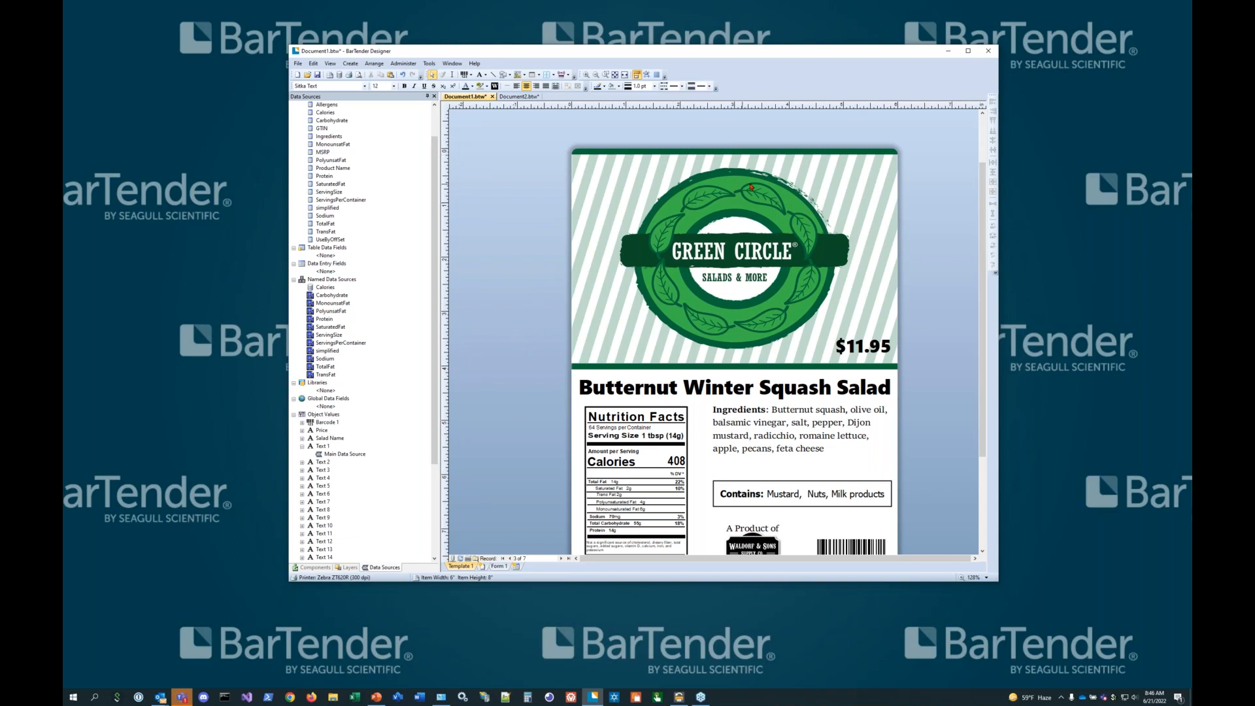
click(350, 76)
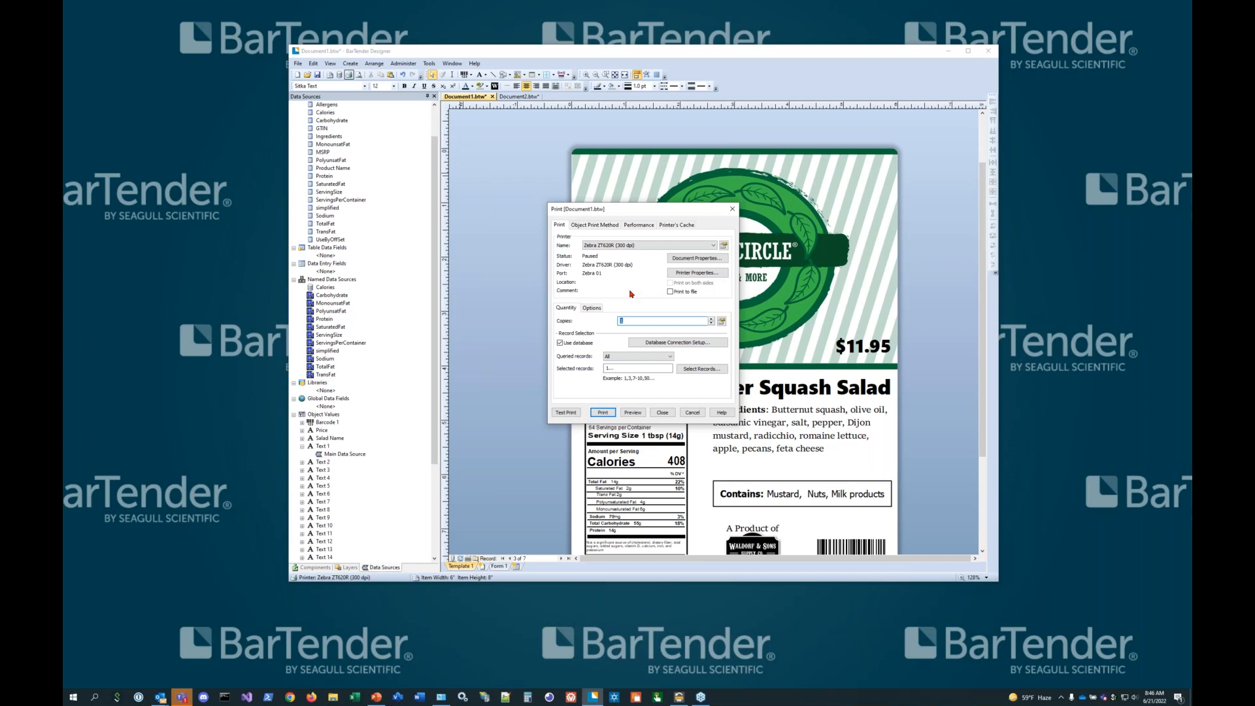
click(692, 412)
Arrange the Zebra ZT620R queue, Reprint Console and Designer windows on the desktop, leaving the Designer window in front
drag(593, 60, 643, 95)
drag(481, 62, 225, 9)
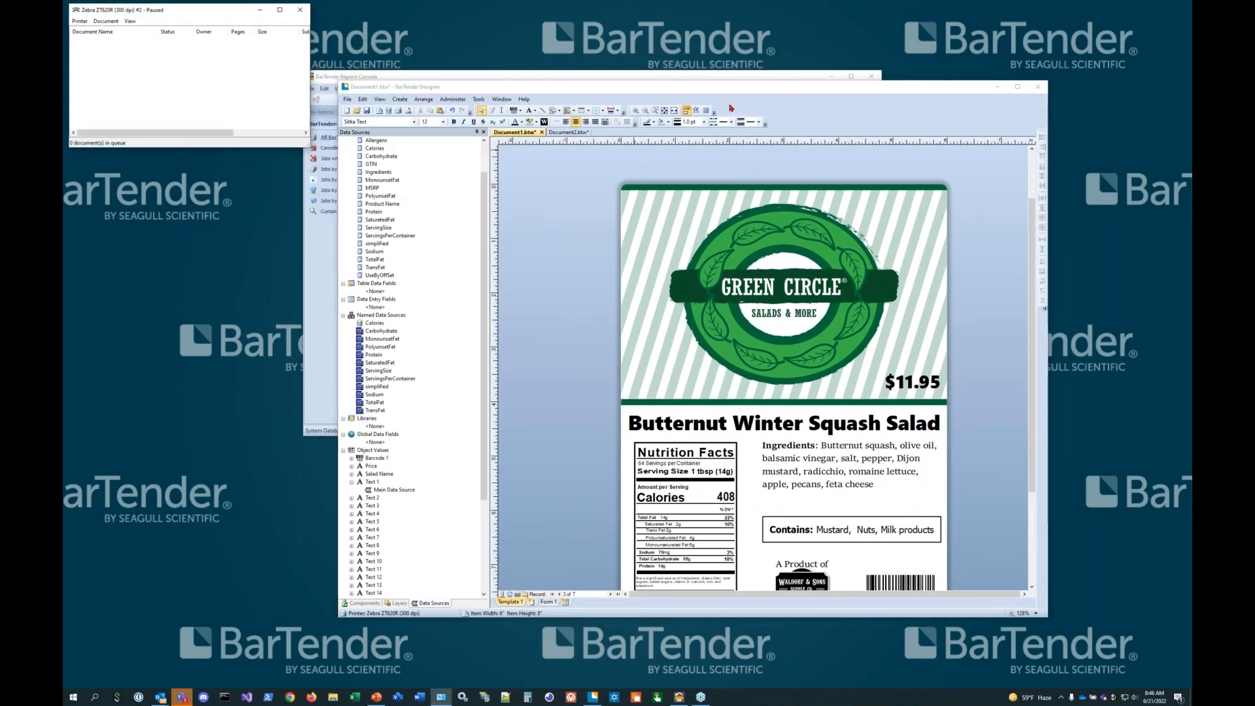
click(703, 86)
mouse_move(703, 86)
mouse_down()
mouse_move(684, 63)
mouse_move(698, 59)
mouse_move(703, 91)
mouse_up()
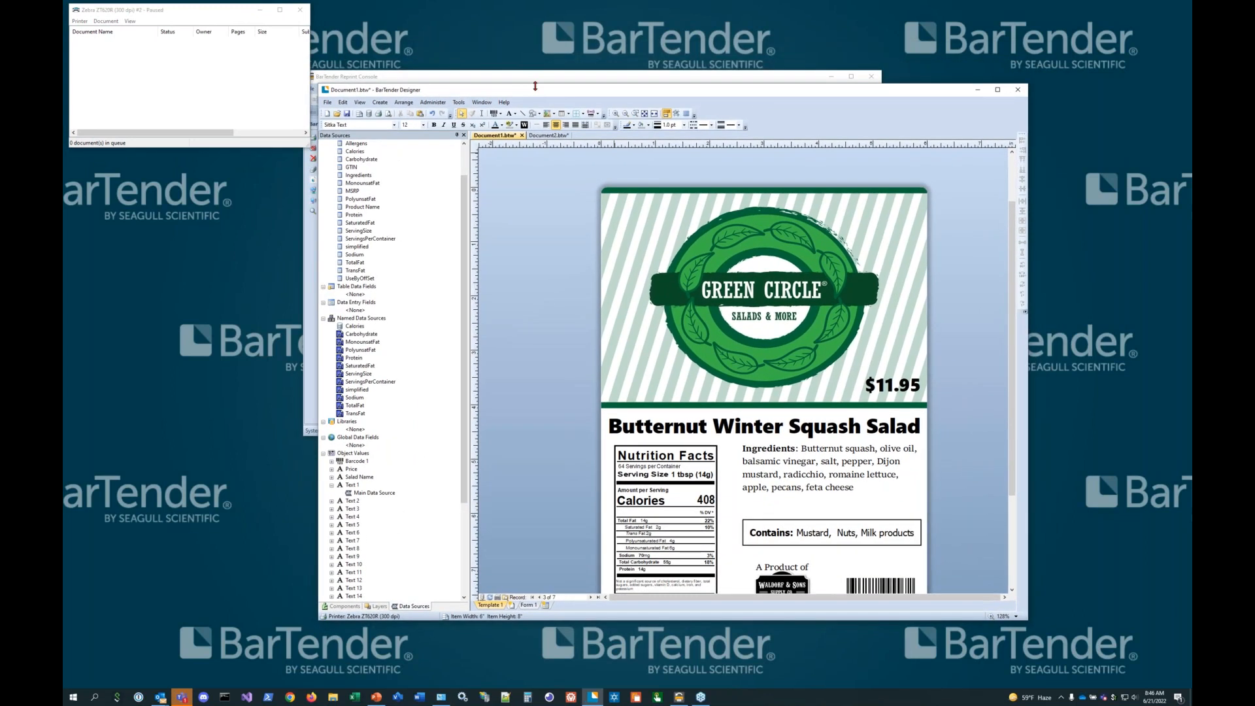
click(476, 77)
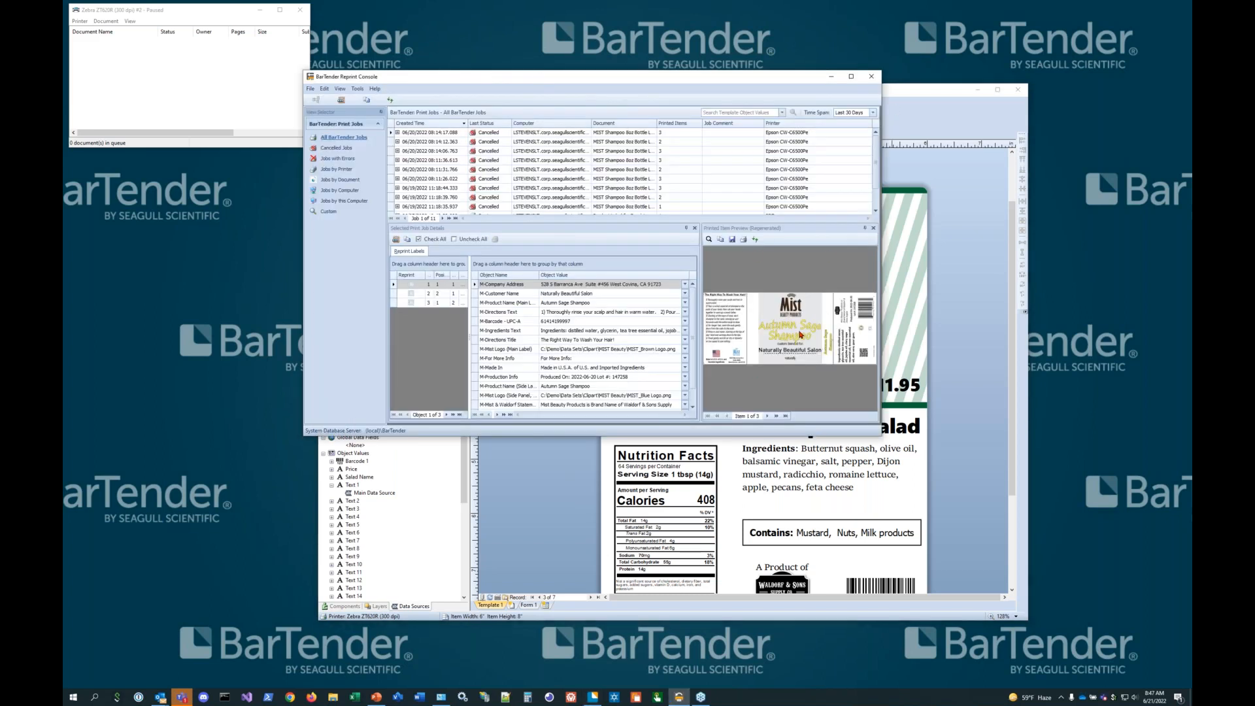
click(913, 95)
drag(679, 95, 684, 58)
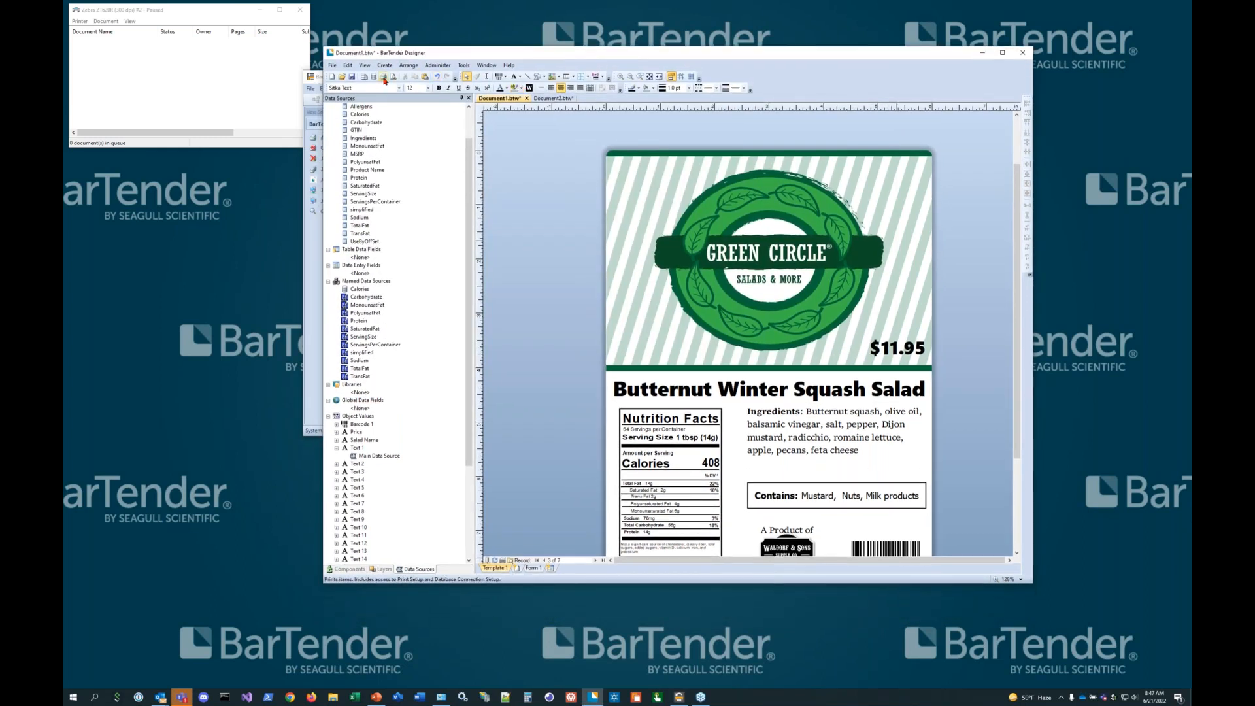
Print one copy of all seven salad records to the Zebra ZT620R (300 dpi) printer
key(ctrl+p)
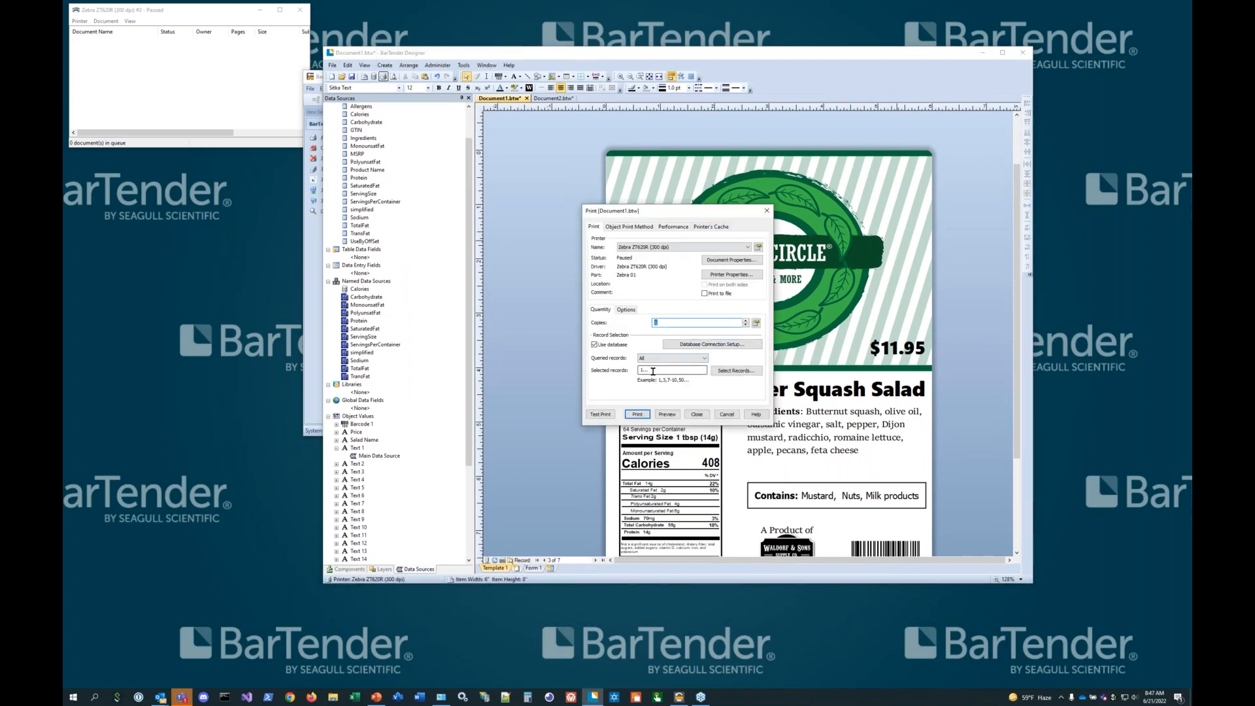
click(735, 371)
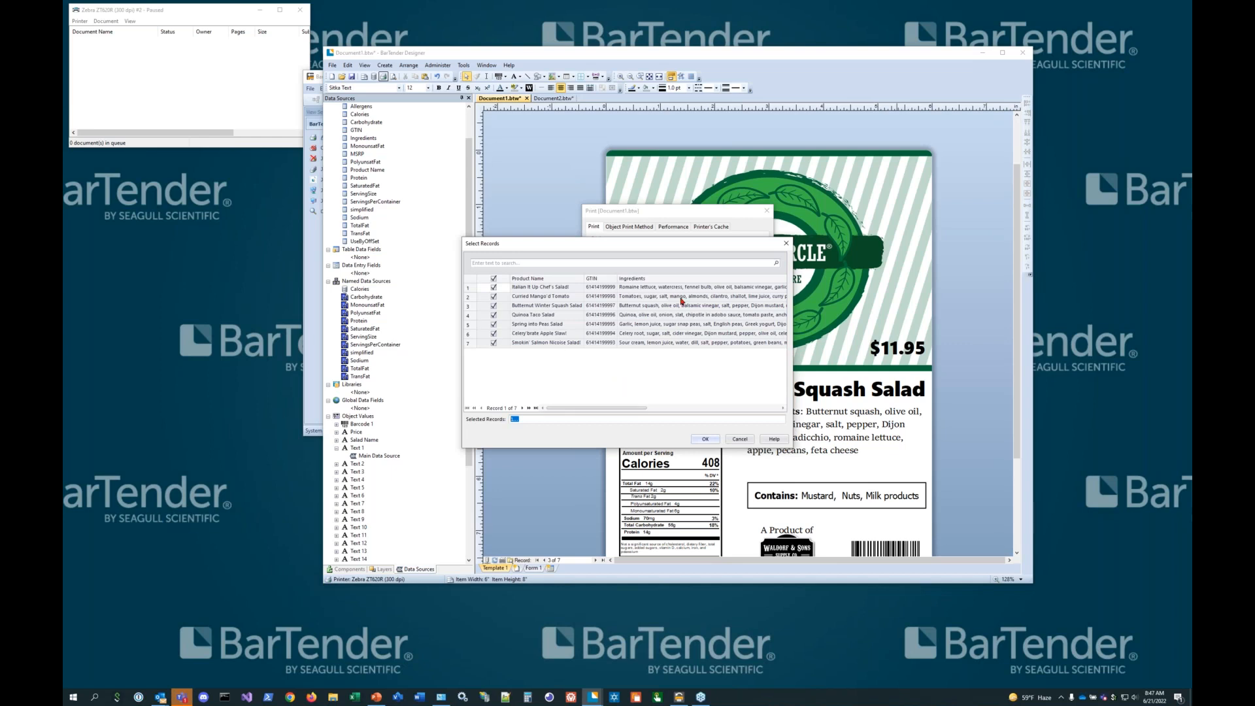
click(716, 440)
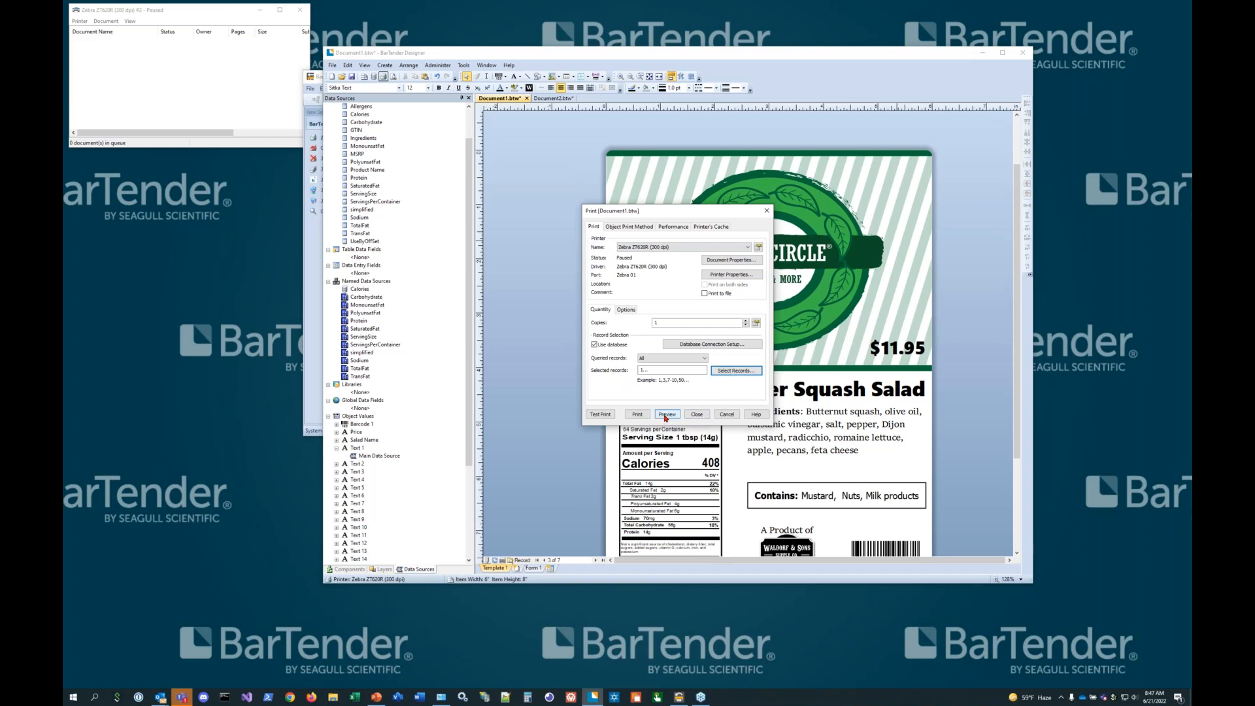
click(637, 415)
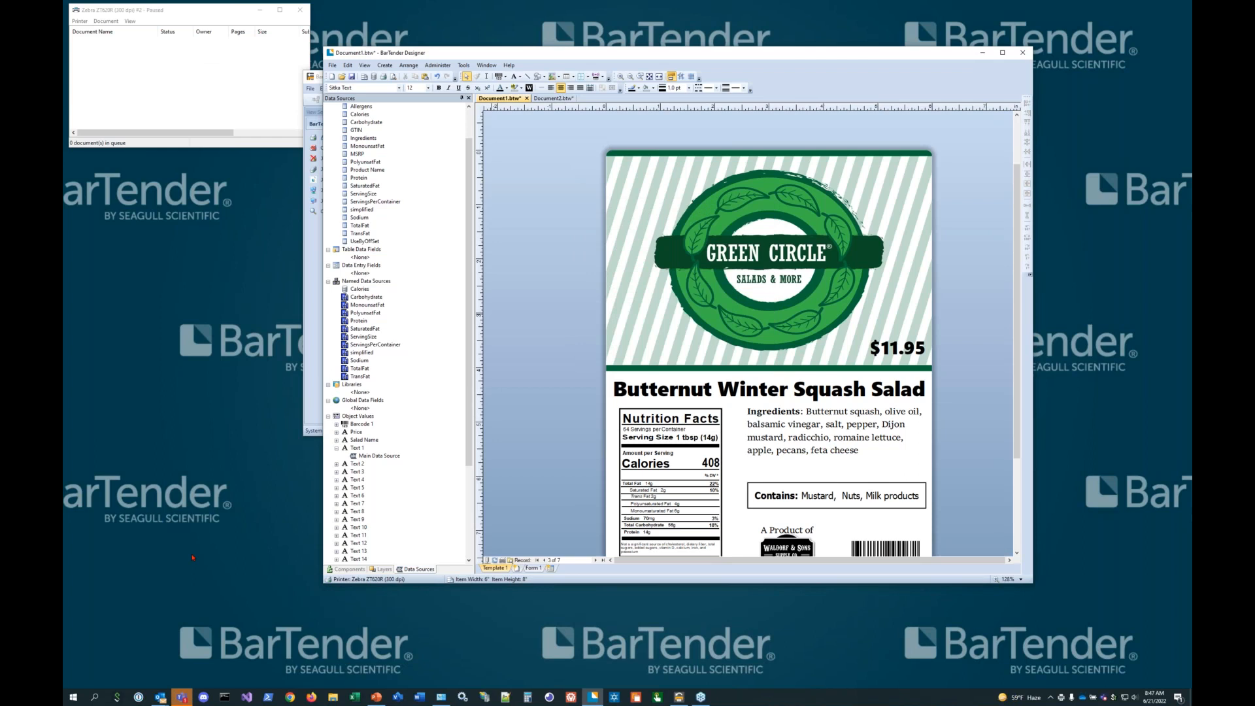
Open the Zebra ZT620R (300 dpi) print queue from the Windows printer settings and check the Document1.btw job
click(74, 697)
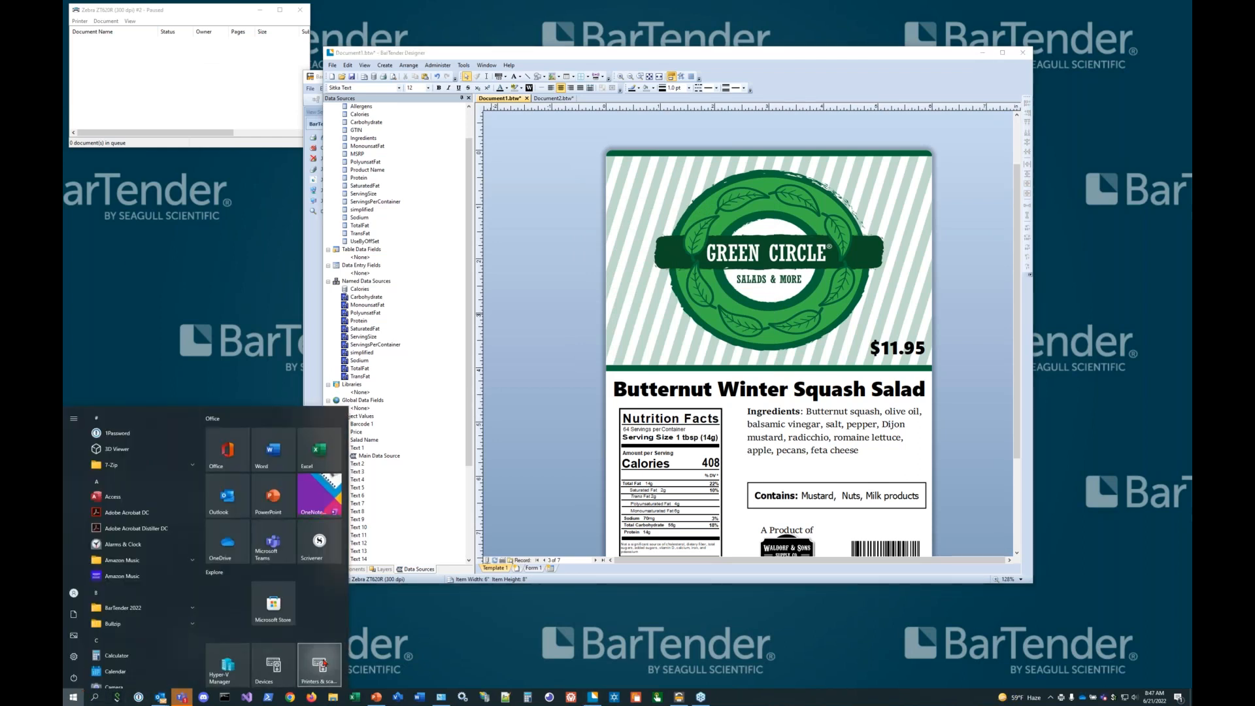
click(319, 670)
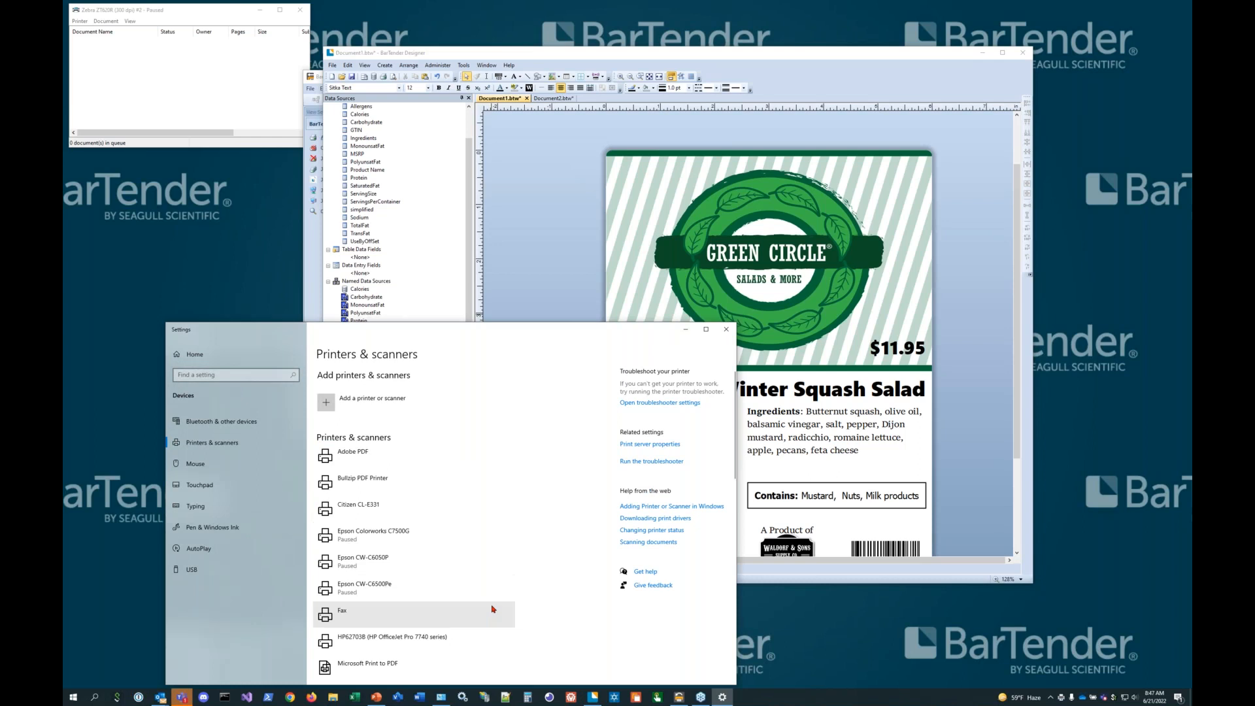
scroll(491, 621, down, 8)
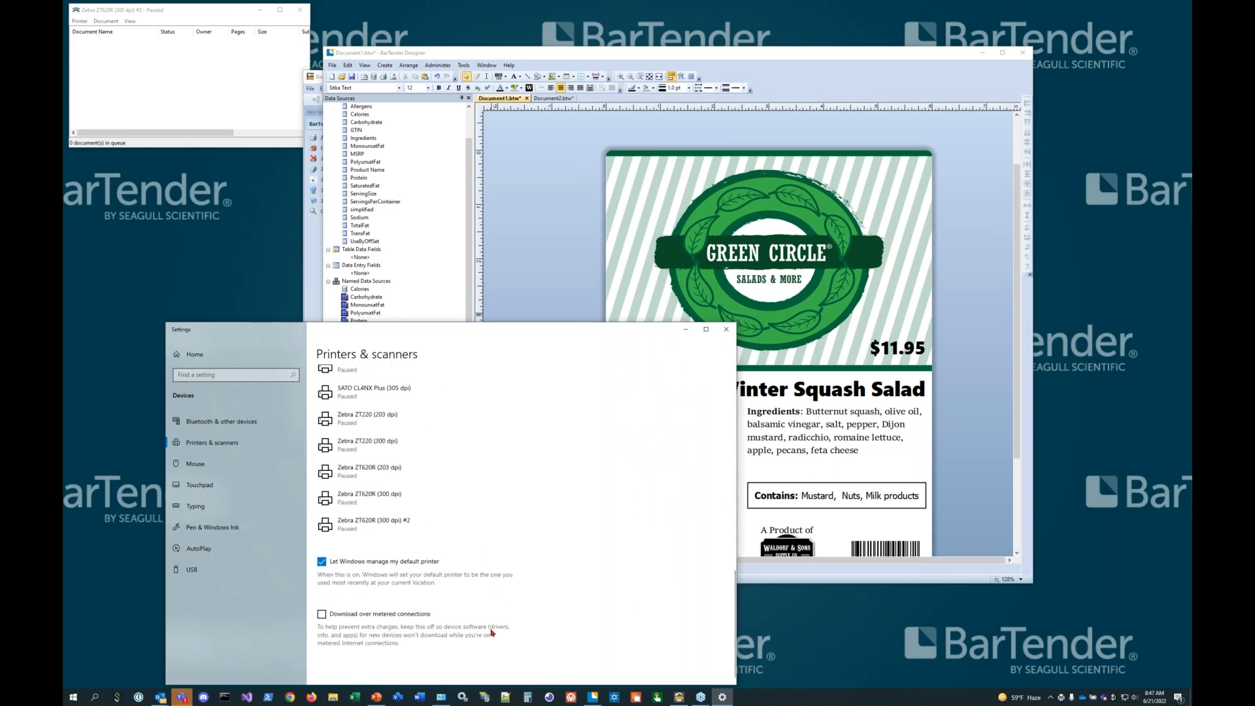
click(379, 498)
click(379, 526)
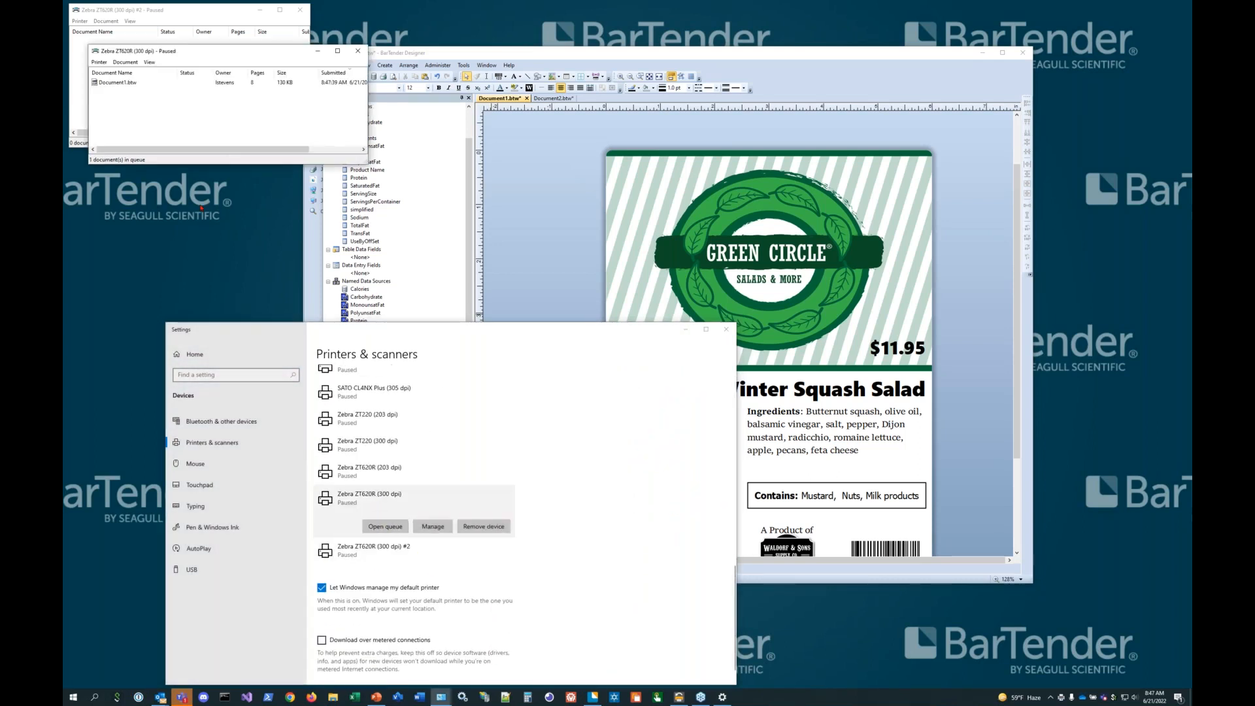
drag(219, 55, 201, 36)
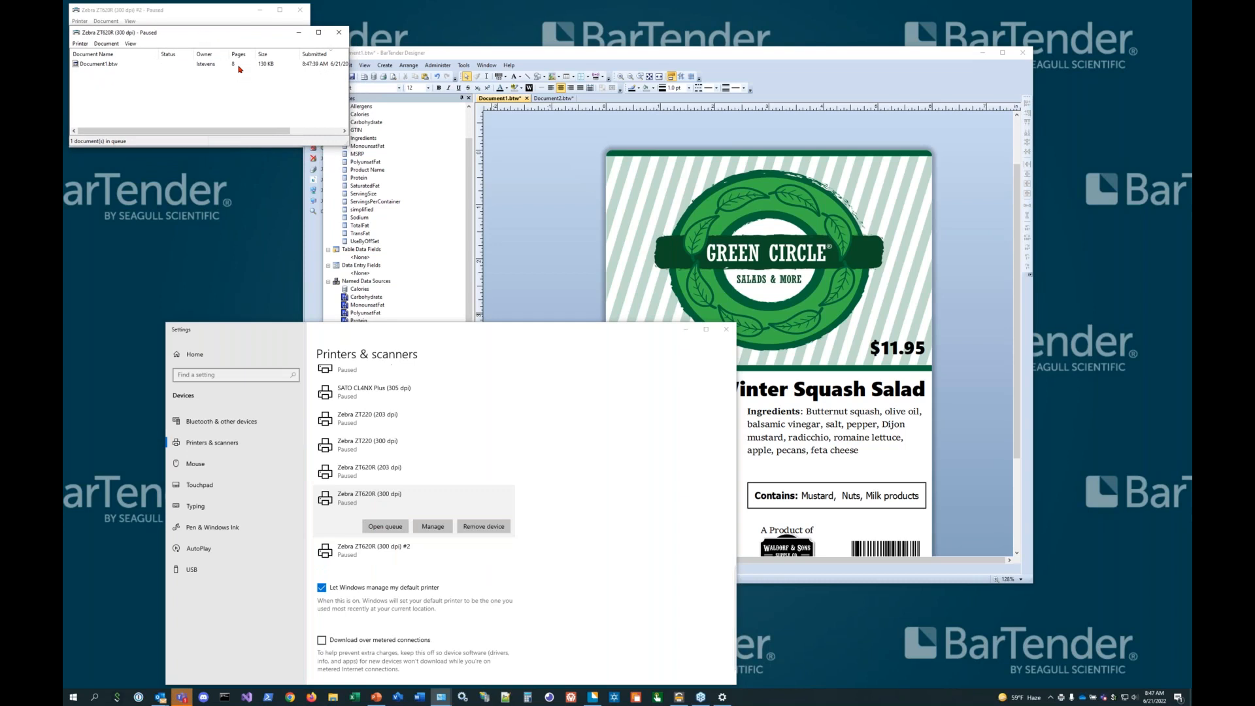
click(727, 331)
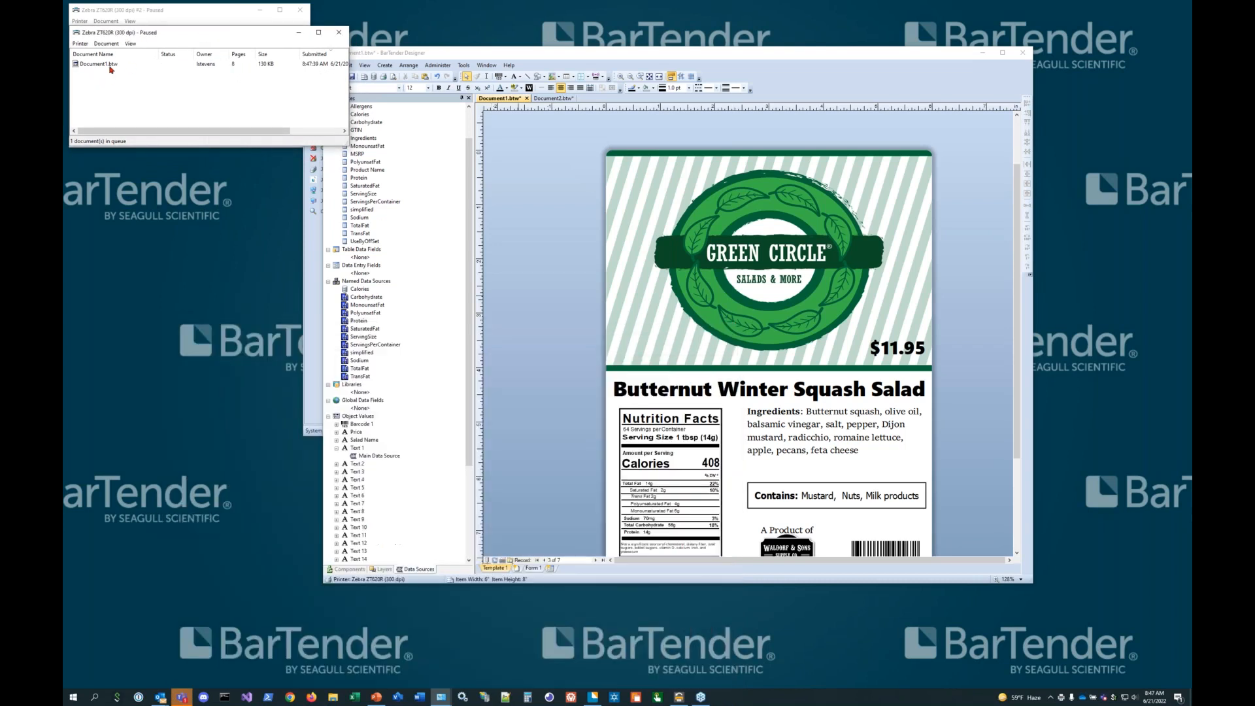
click(109, 67)
Switch to the Reprint Console, refresh the print job list, and select the new Document1.btw job
click(567, 277)
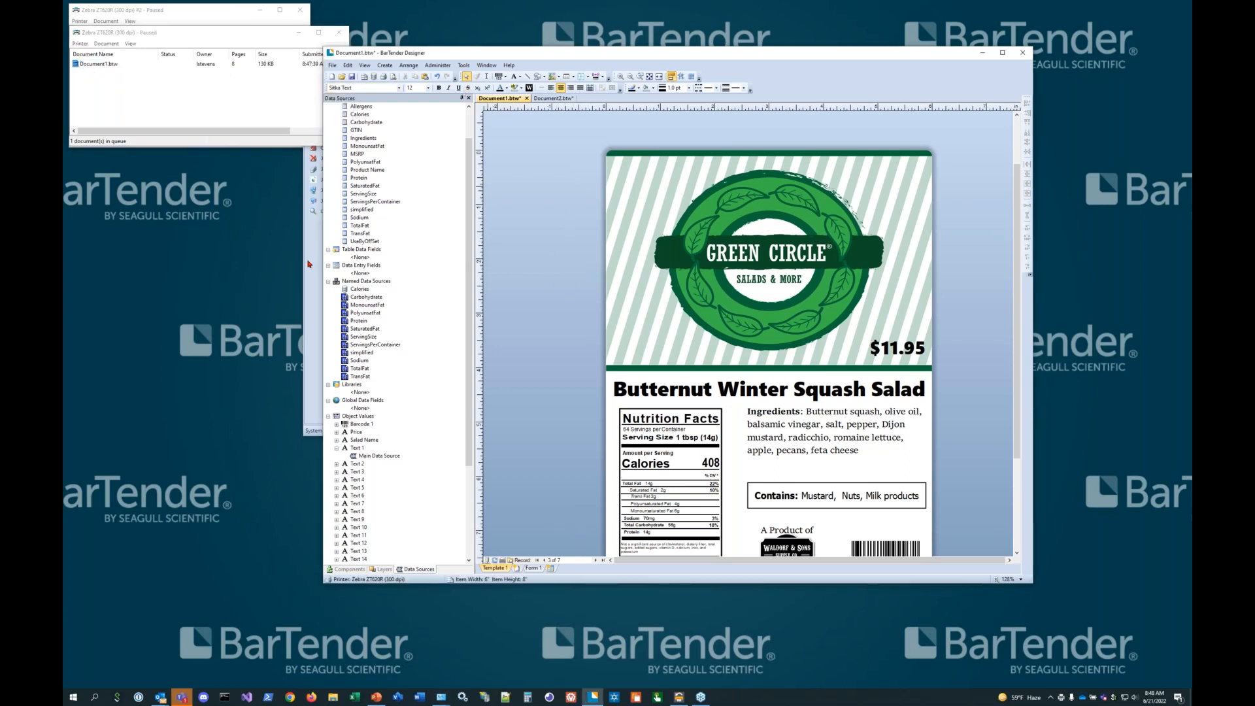
click(310, 264)
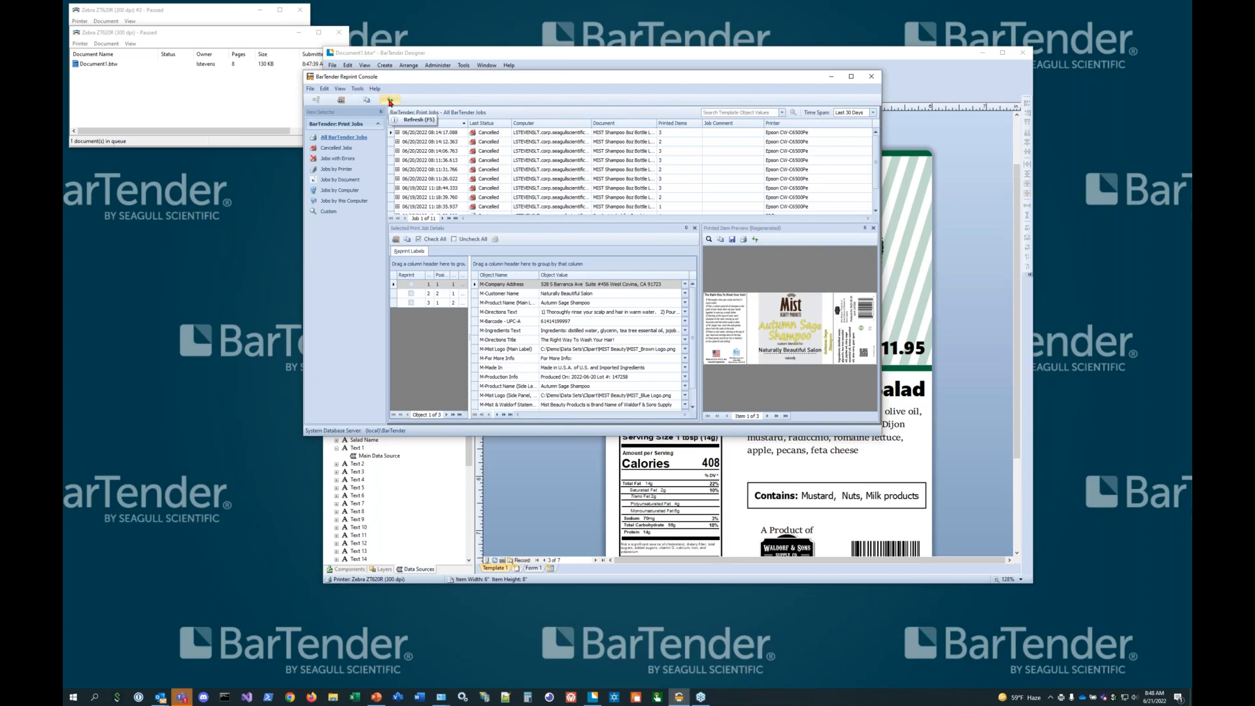
click(390, 101)
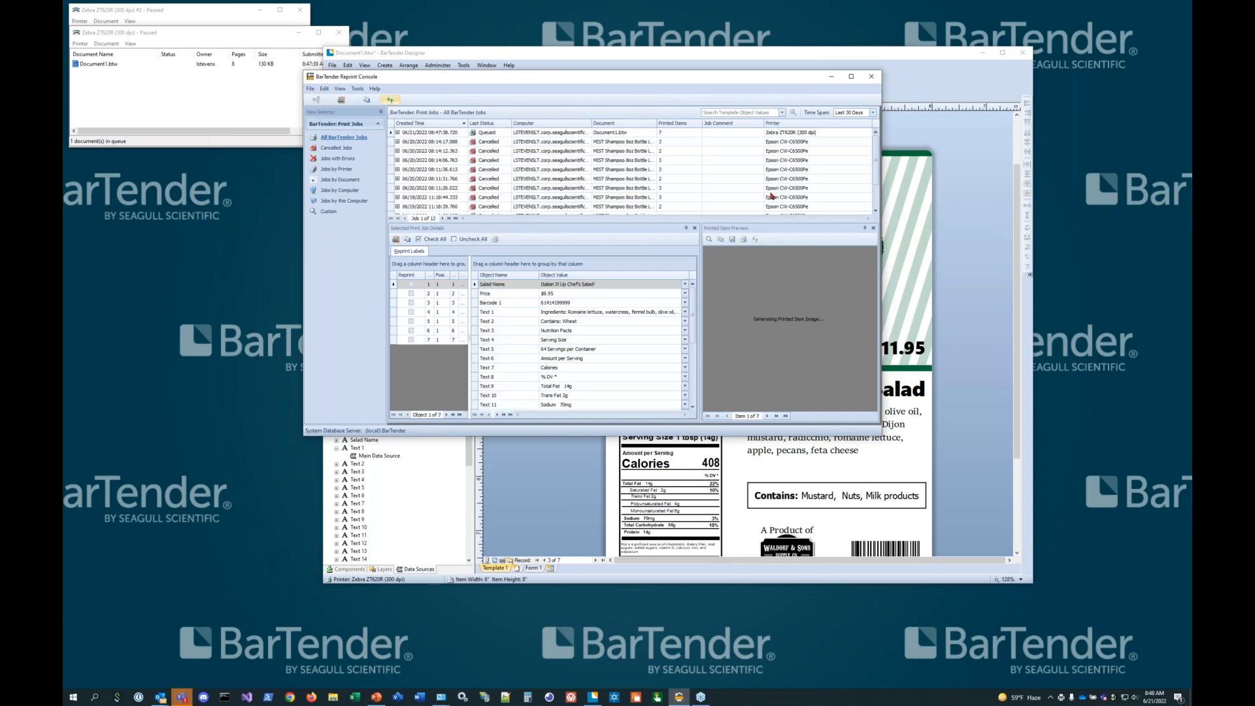
click(646, 134)
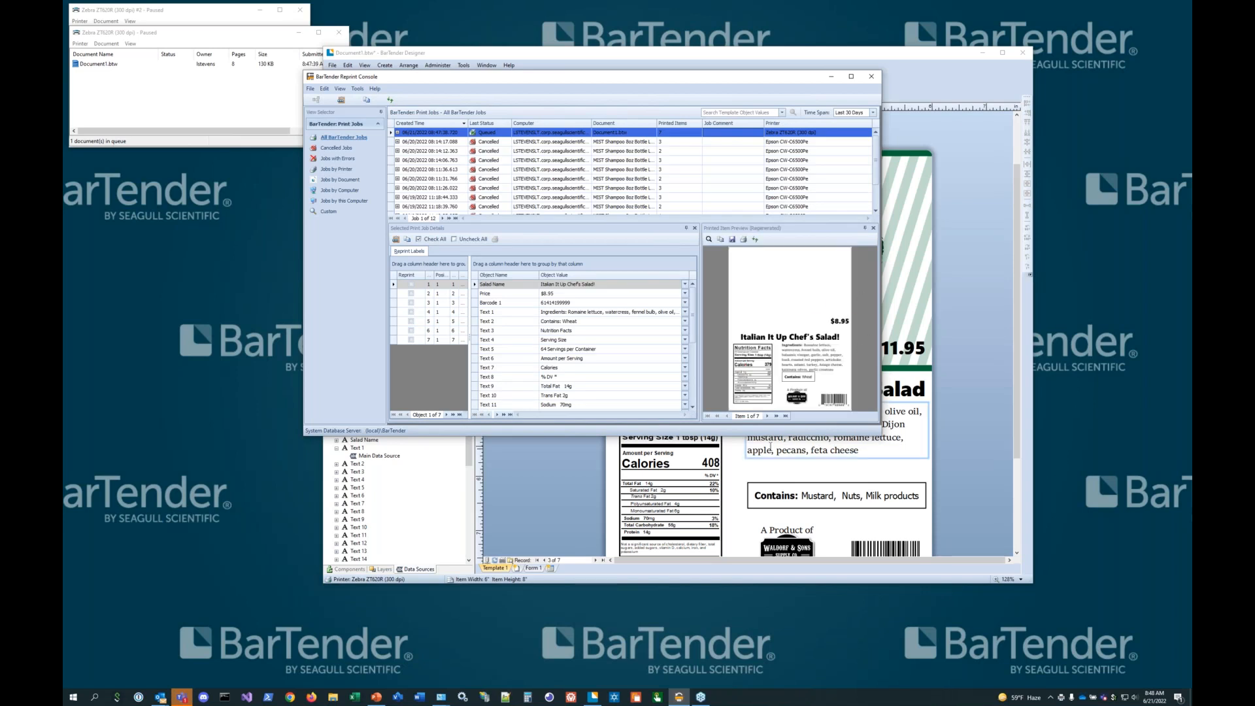
Page through the job's printed item previews to the fourth label, and return to the label design in BarTender Designer
click(767, 416)
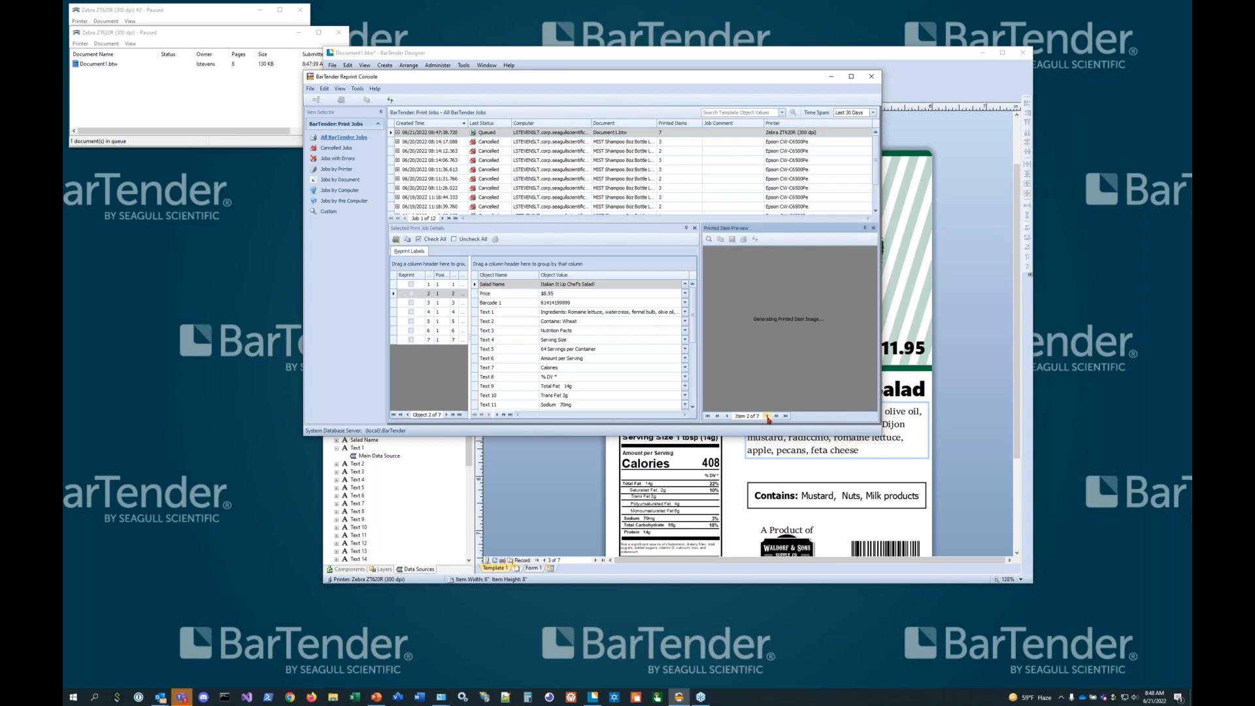
click(767, 416)
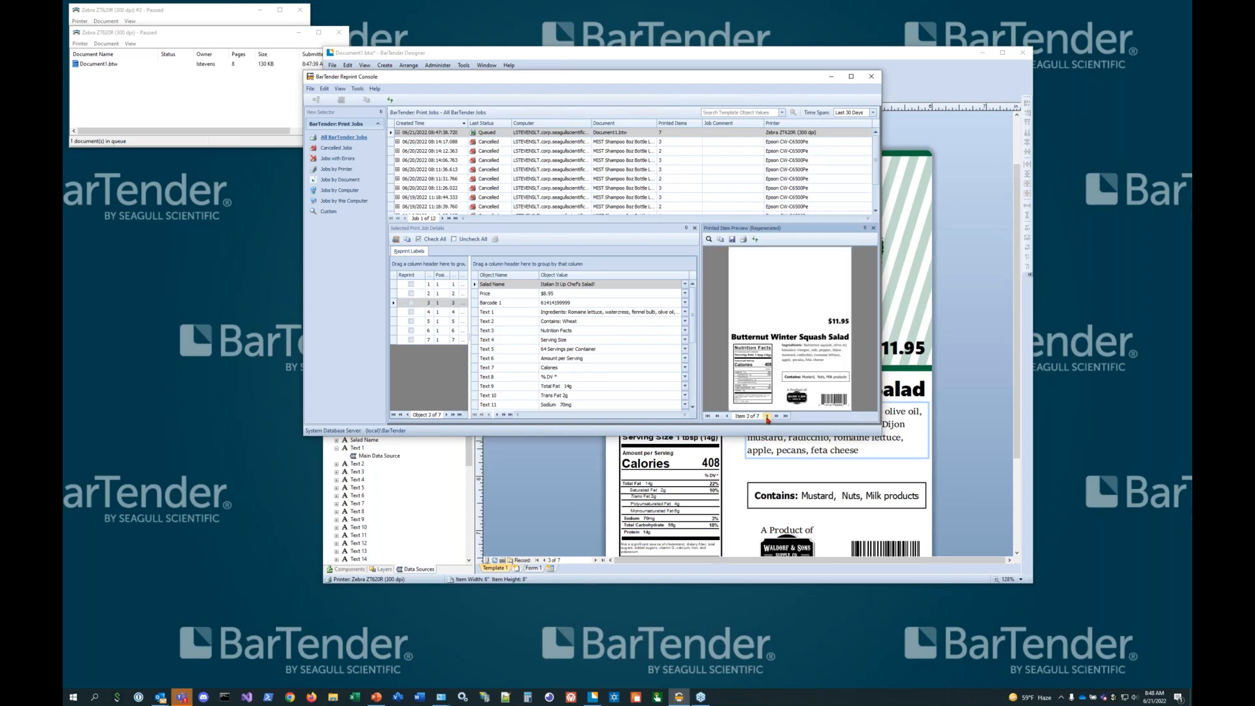
click(767, 416)
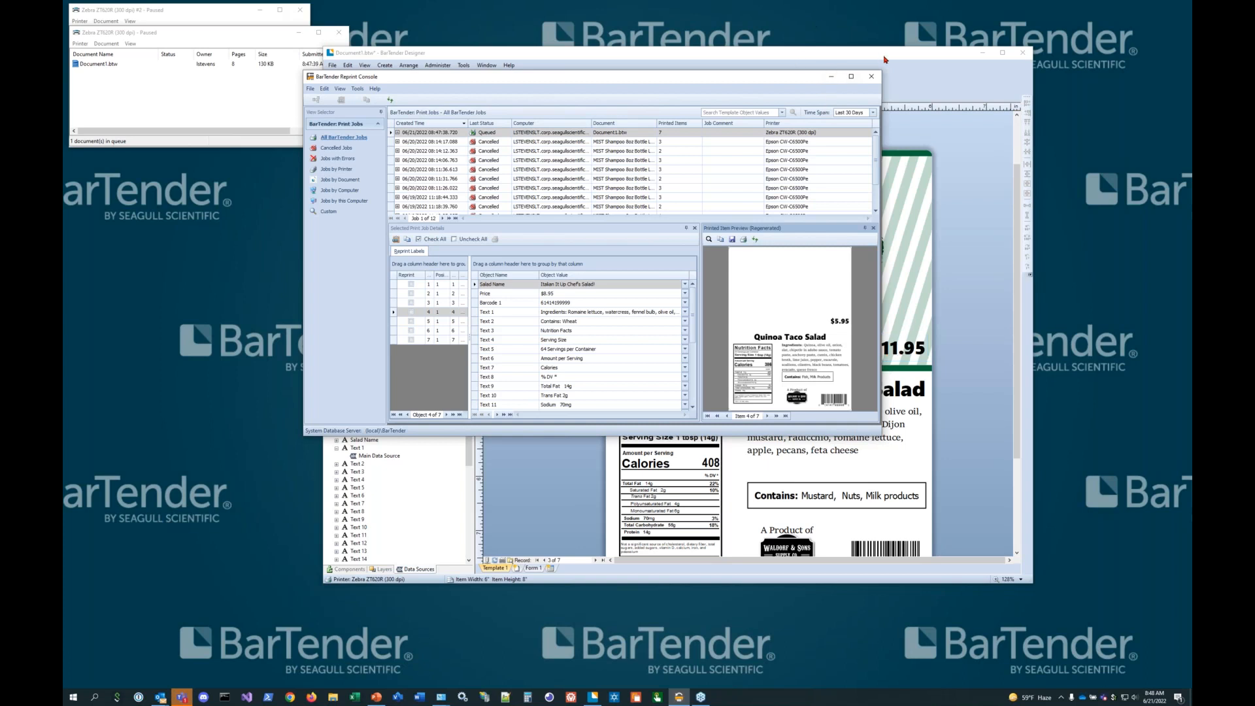
click(890, 81)
scroll(1005, 211, down, 2)
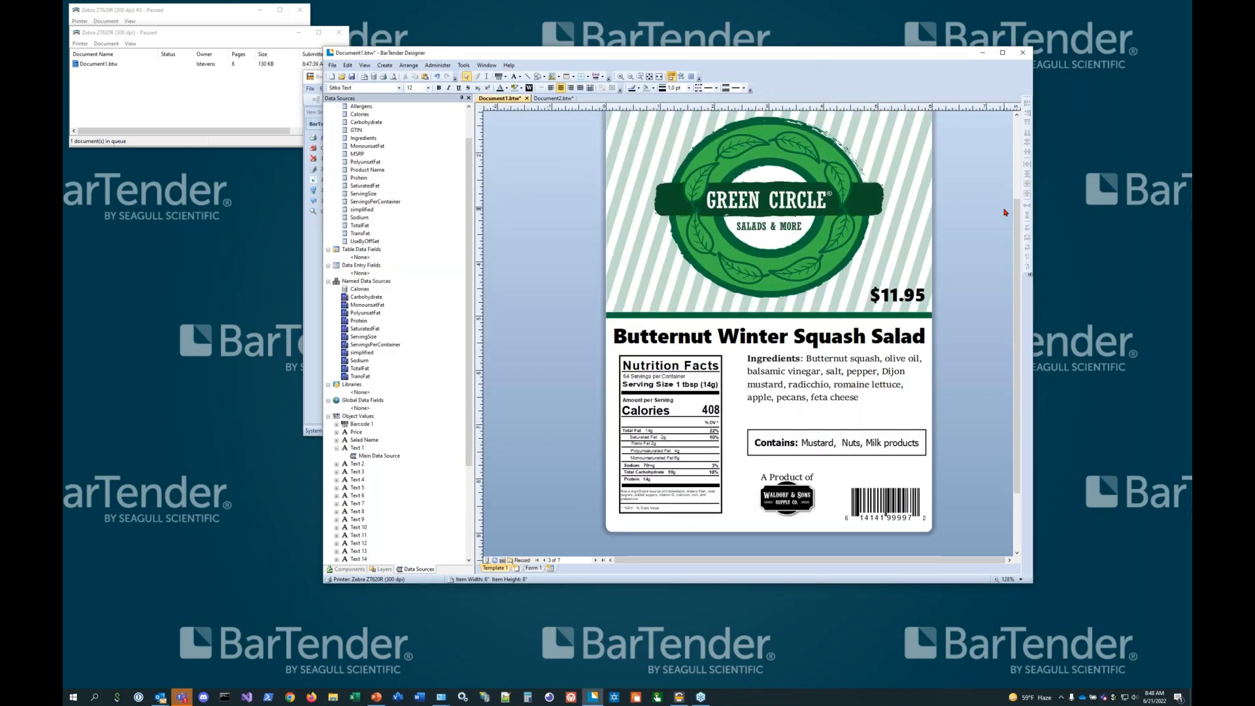
scroll(1010, 209, up, 1)
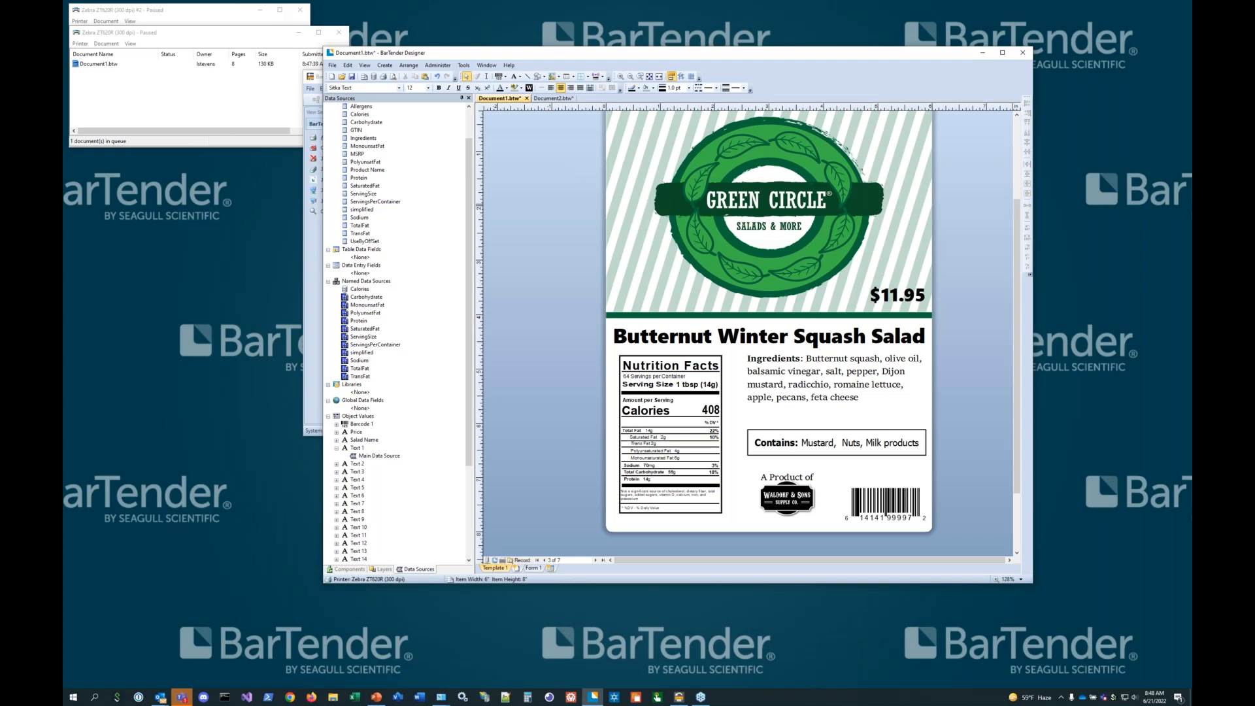
key(alt+Tab)
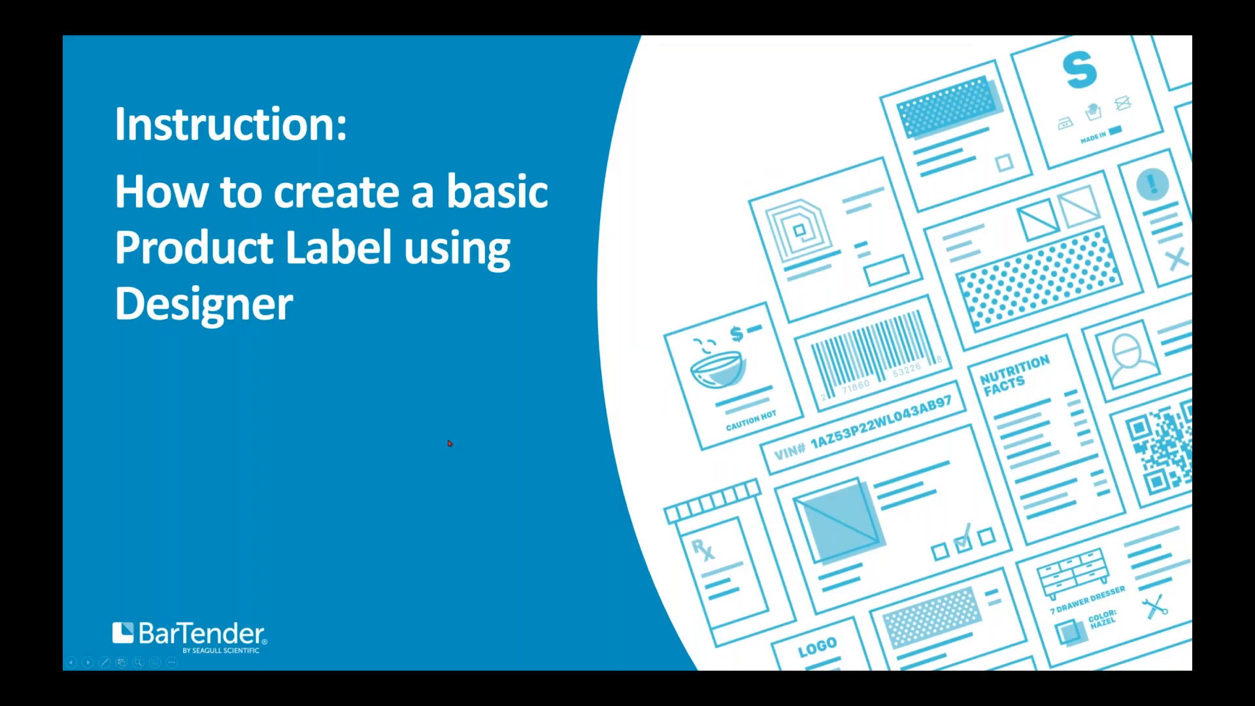
click(452, 436)
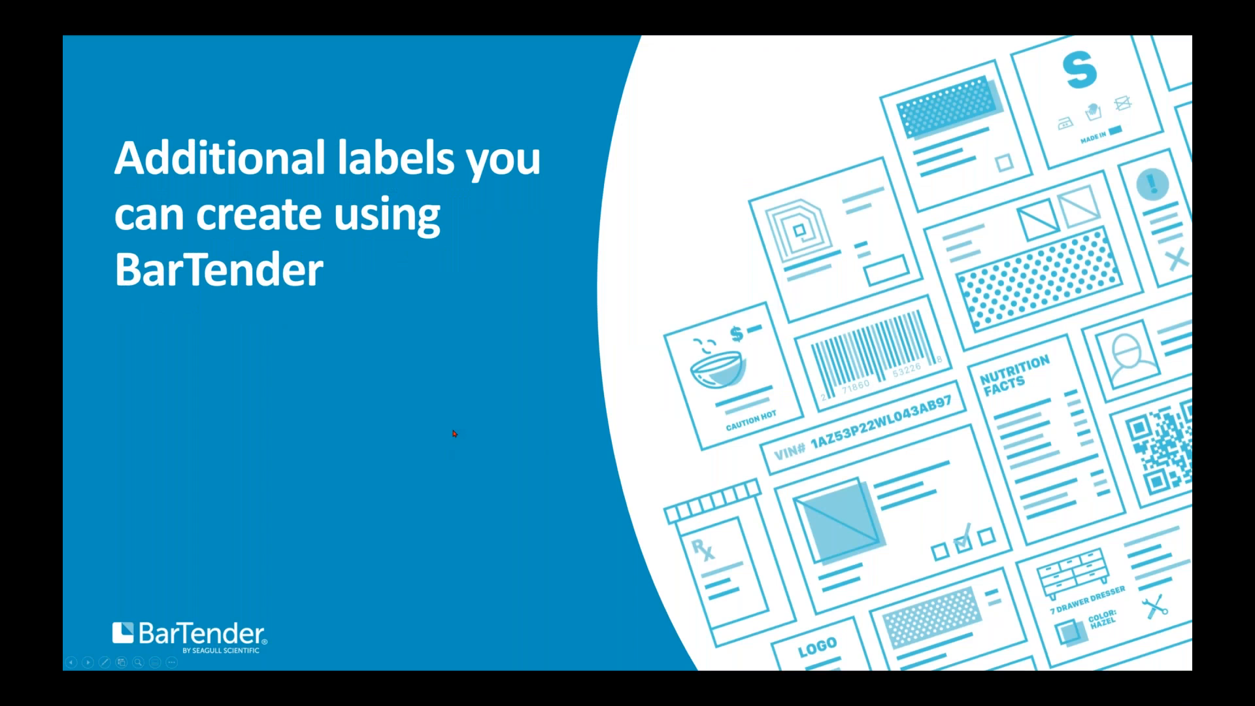
click(461, 432)
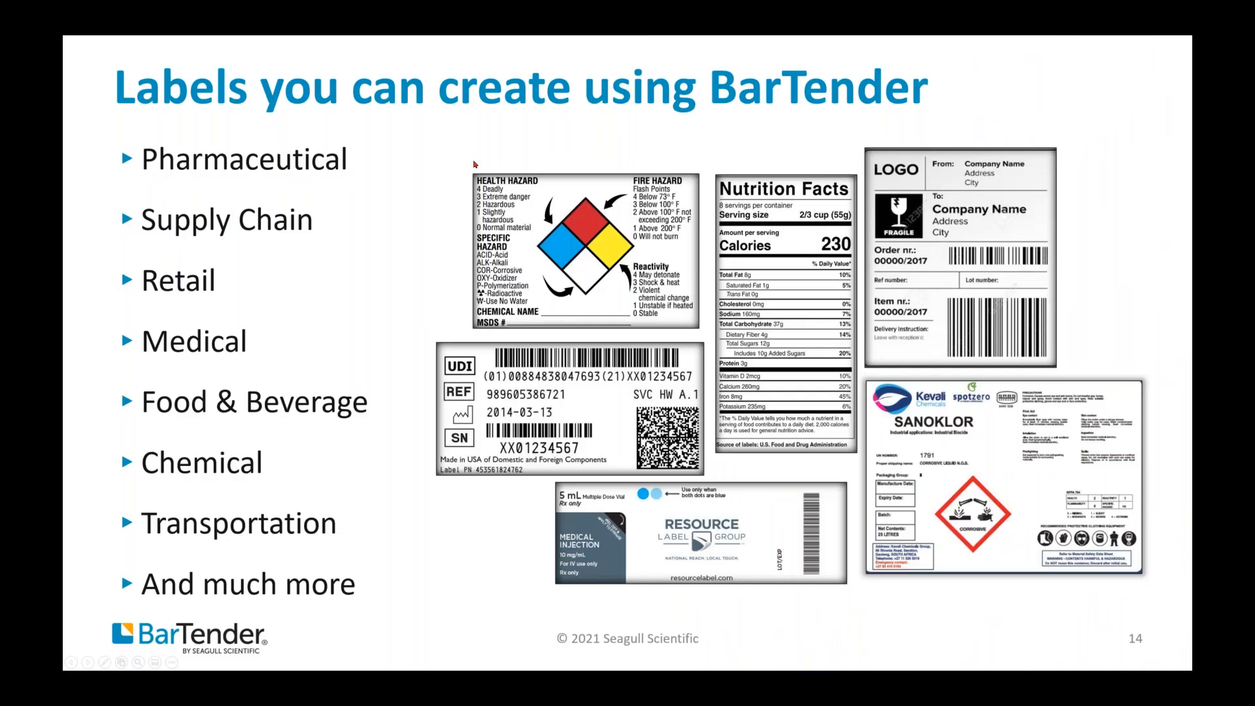
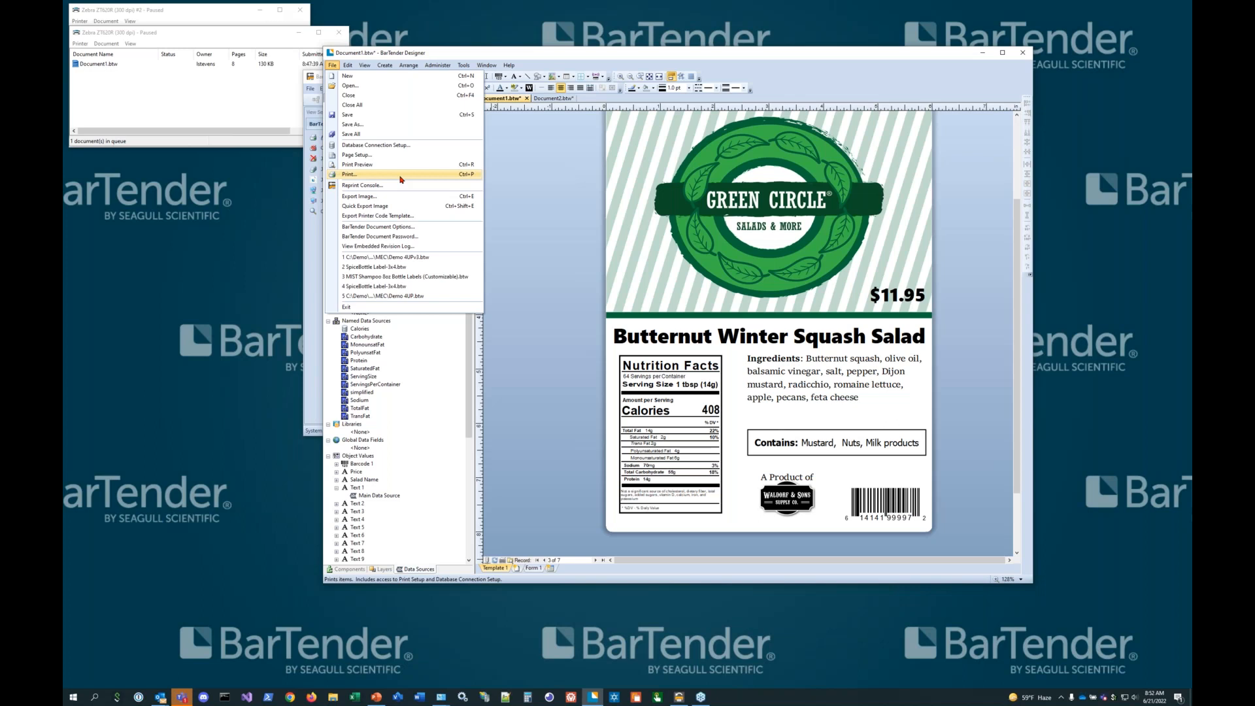
Start a print of the salad label on the Zebra ZT620R (300 dpi) with output directed to a file
click(401, 177)
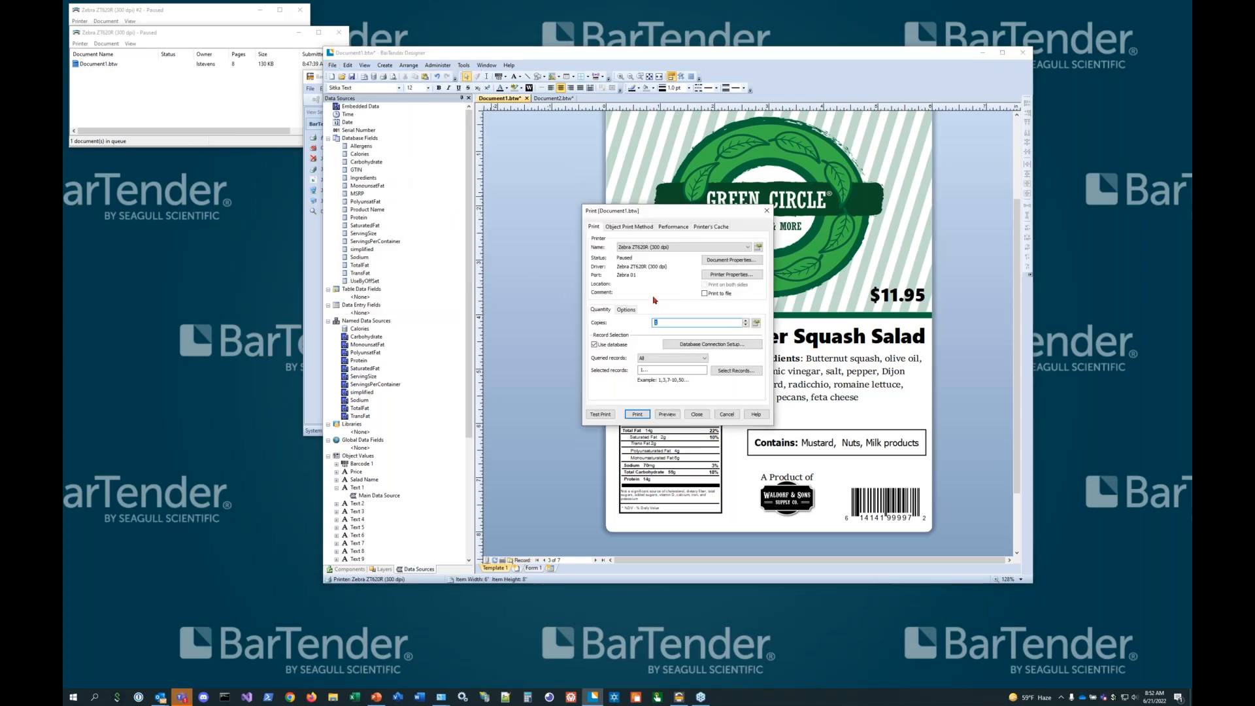
click(748, 248)
click(749, 249)
click(704, 293)
click(637, 414)
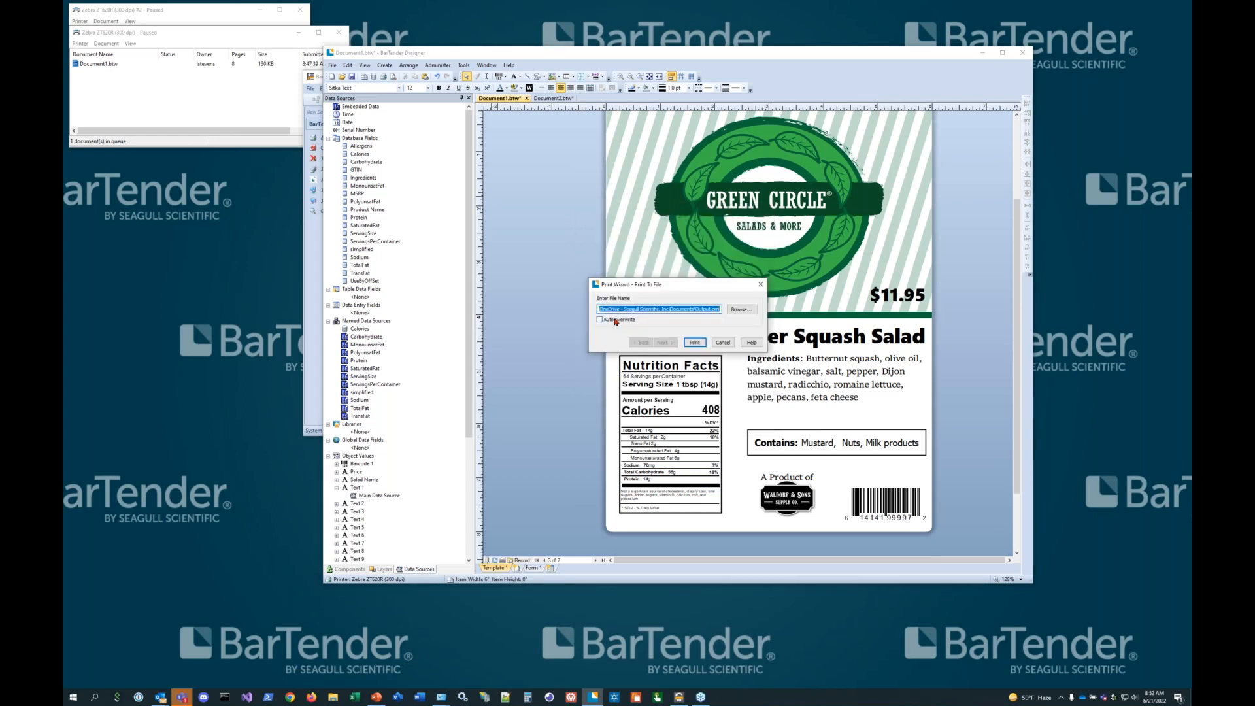
Name the print output file "webinar test" in the temp folder under Documents and print to it
click(738, 311)
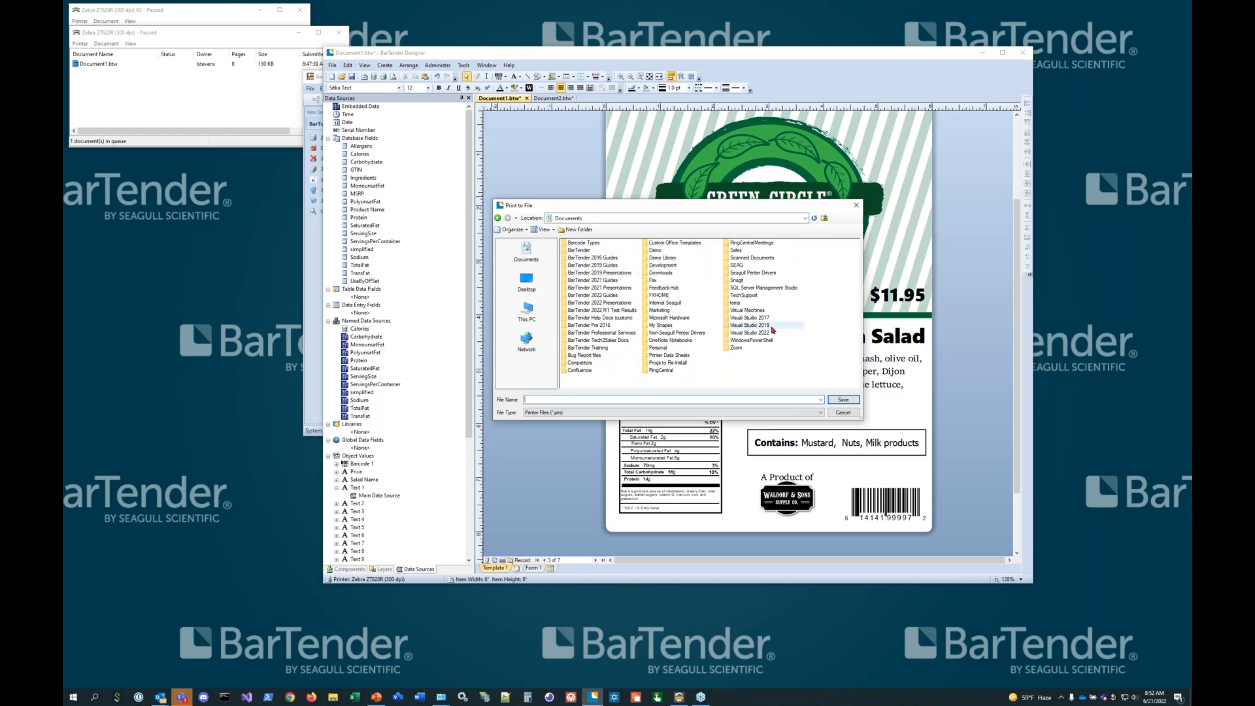
click(742, 305)
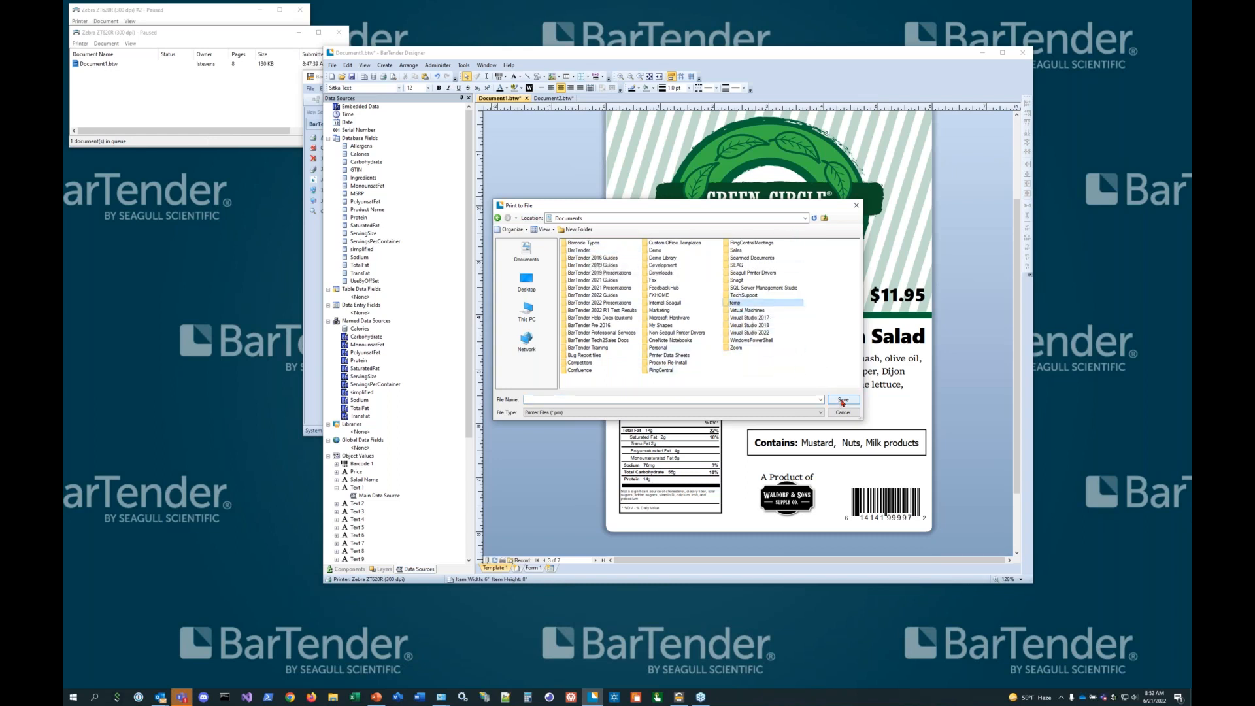
click(758, 400)
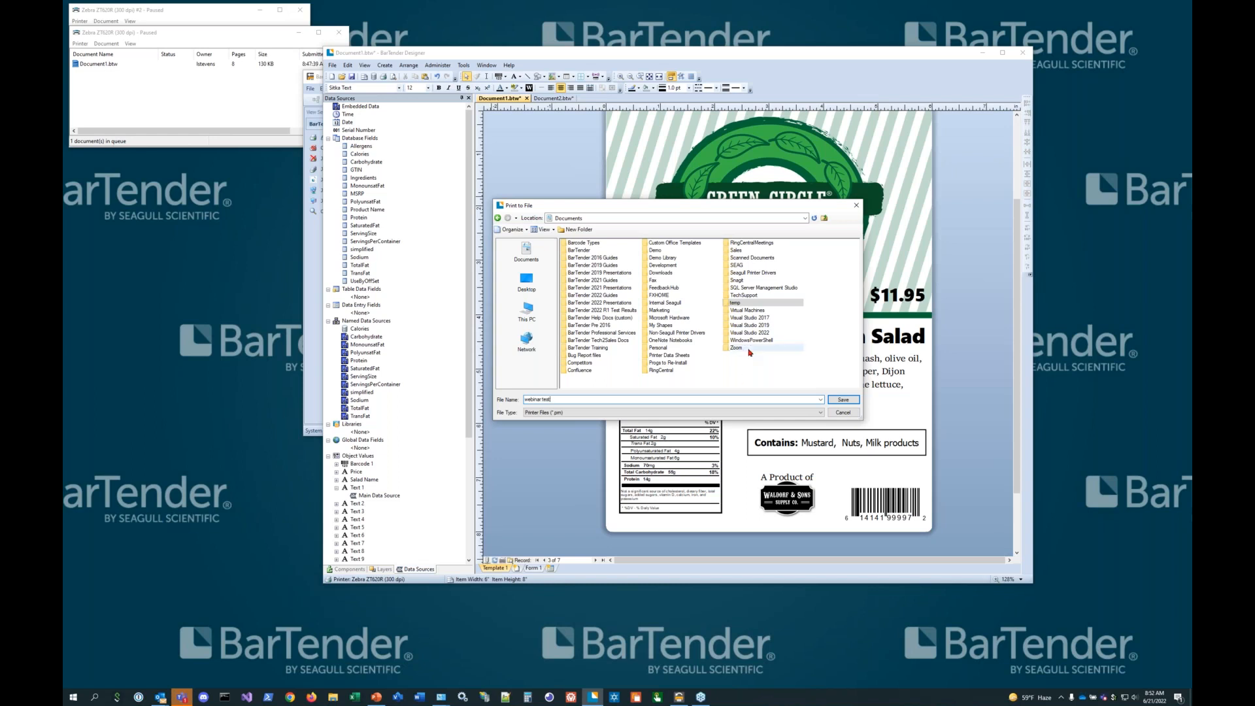
click(842, 400)
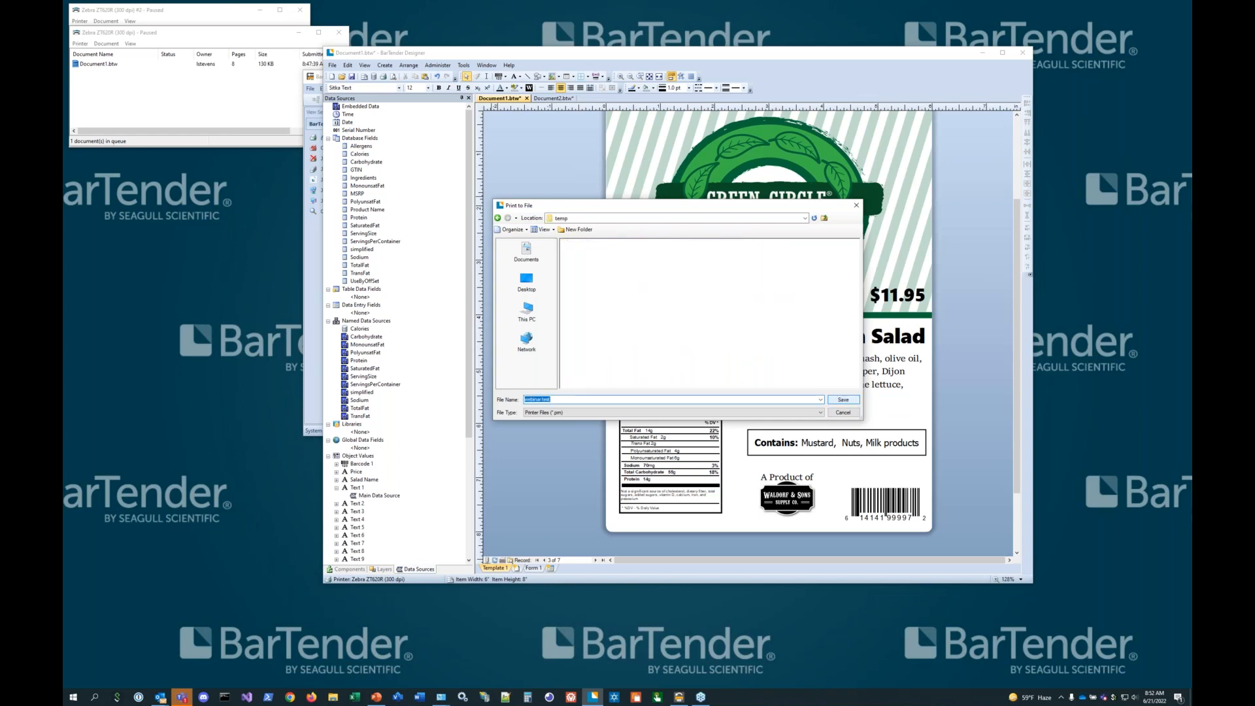
click(845, 400)
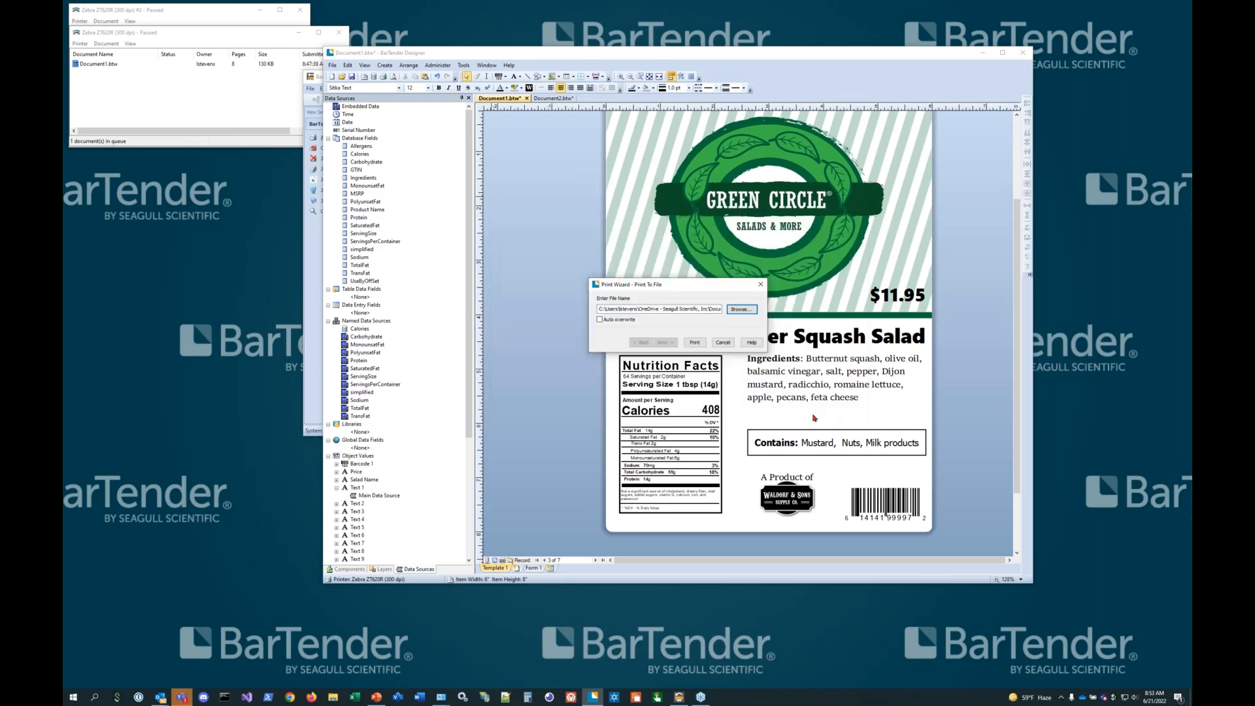
click(696, 342)
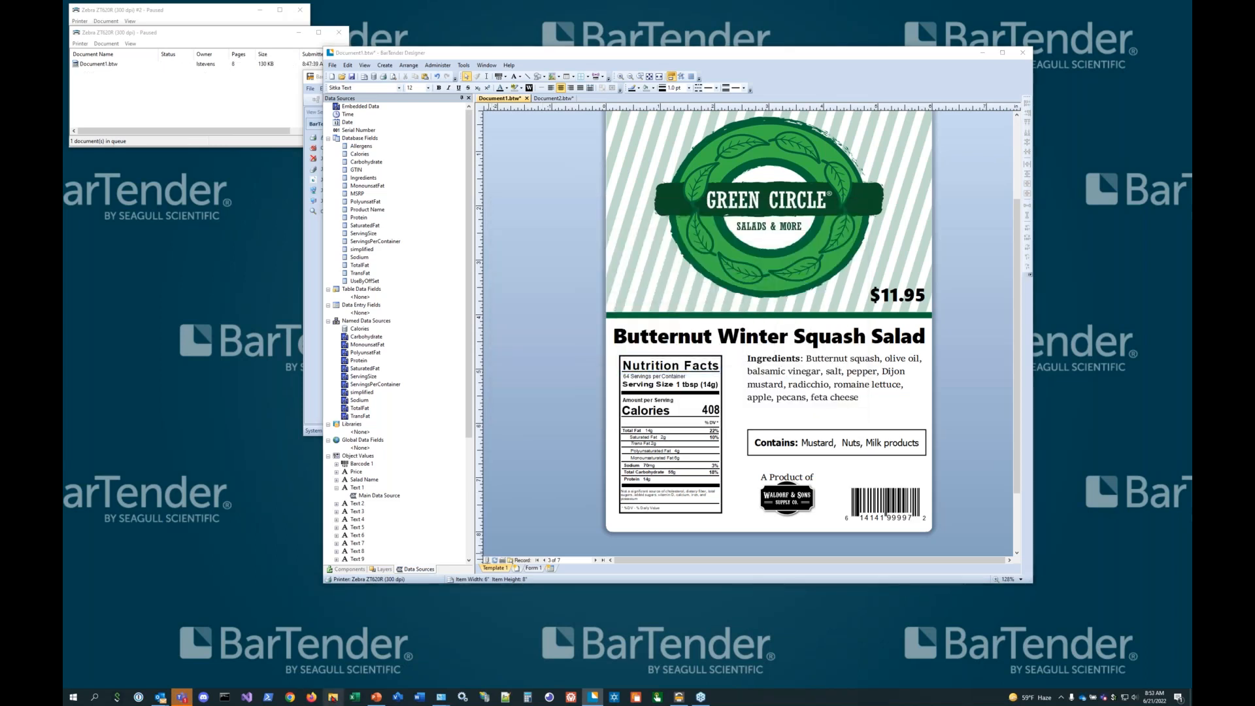
Switch to File Explorer, sort the Documents folder by name, and open its temp folder
click(333, 697)
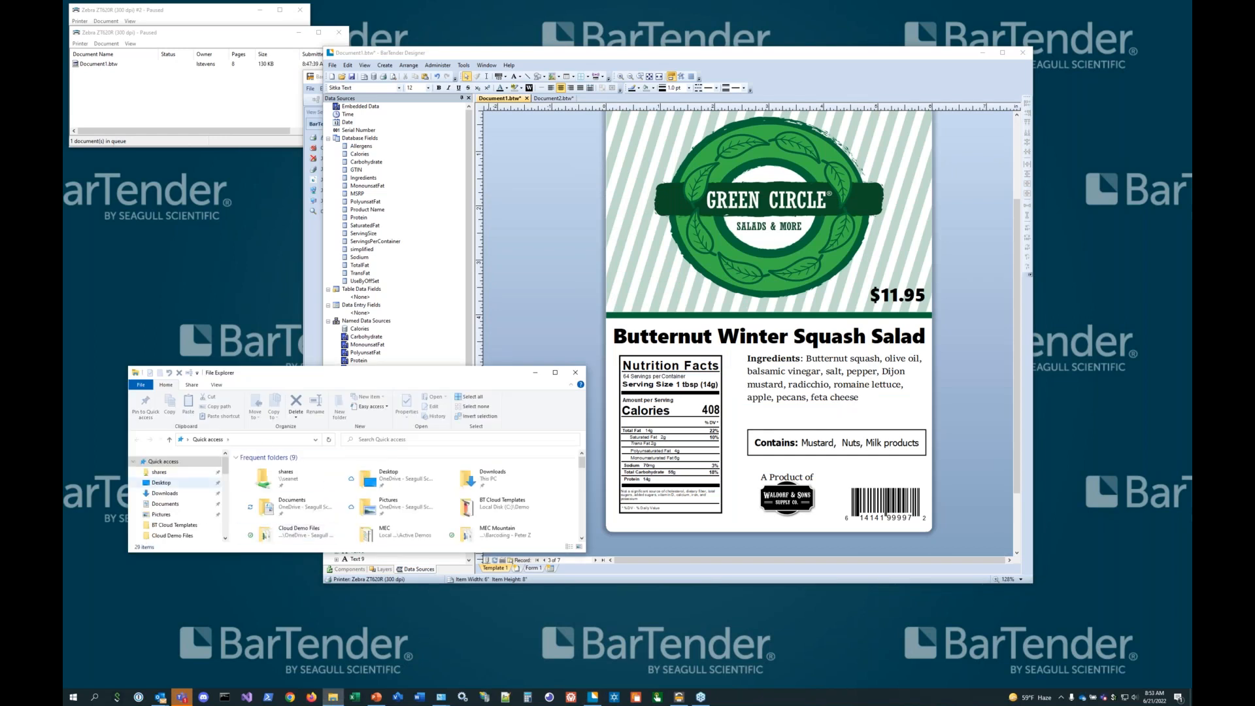
click(165, 503)
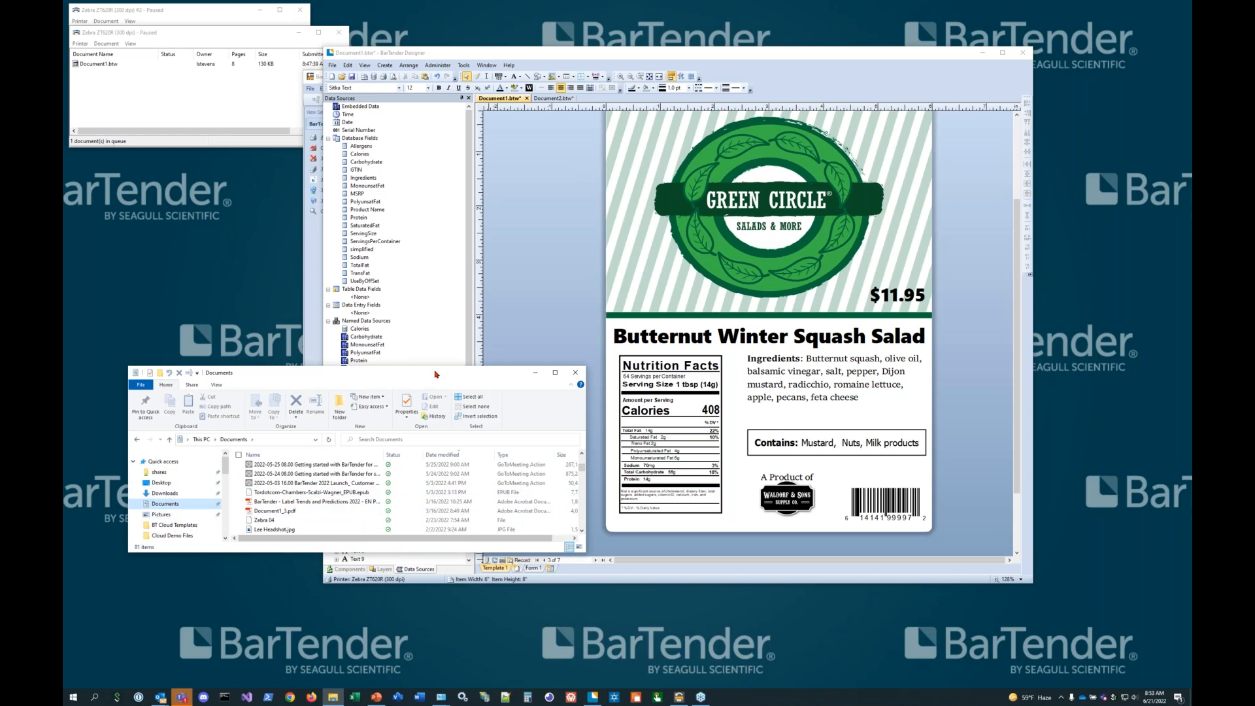
drag(435, 373, 483, 133)
drag(449, 313, 447, 566)
scroll(363, 485, down, 5)
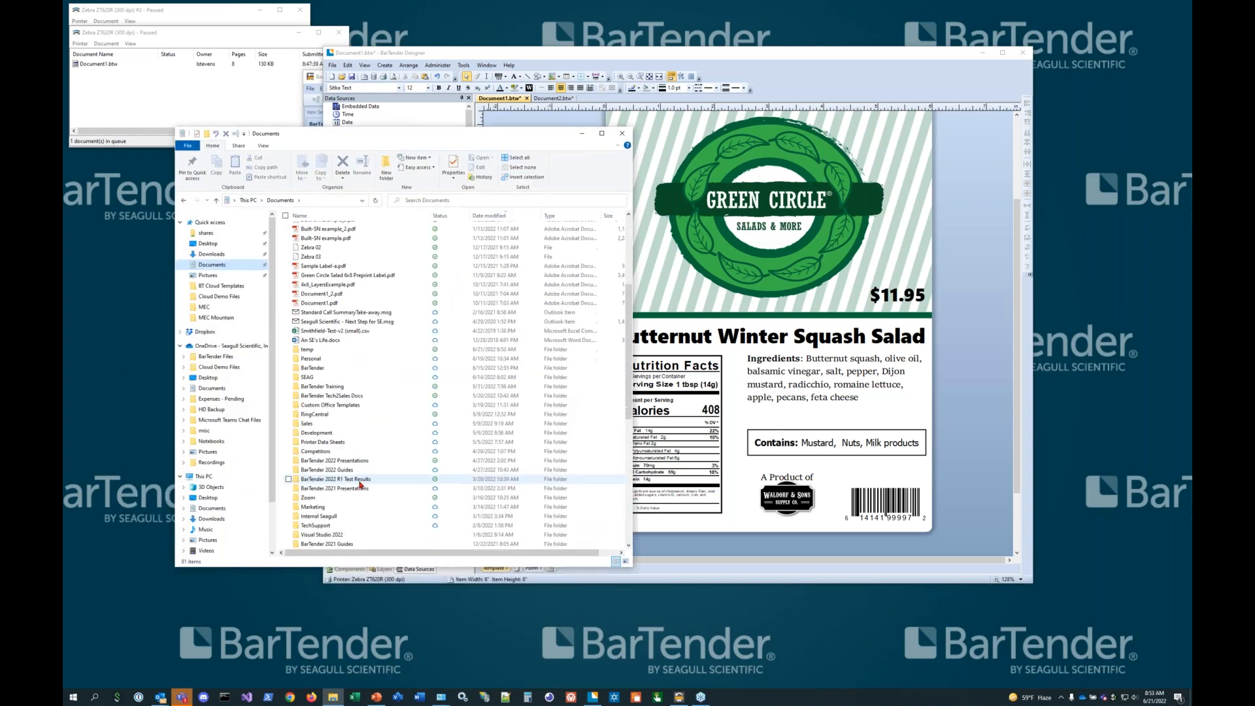
click(327, 215)
scroll(341, 487, down, 4)
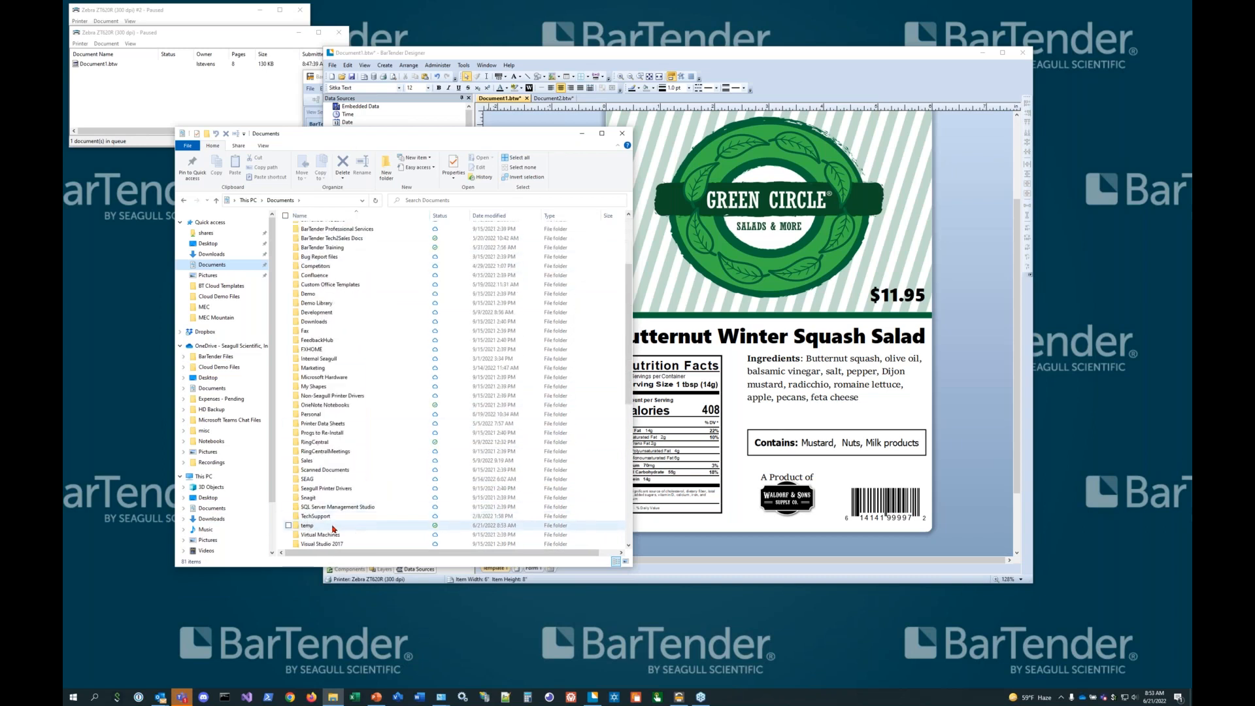
click(339, 526)
double_click(340, 526)
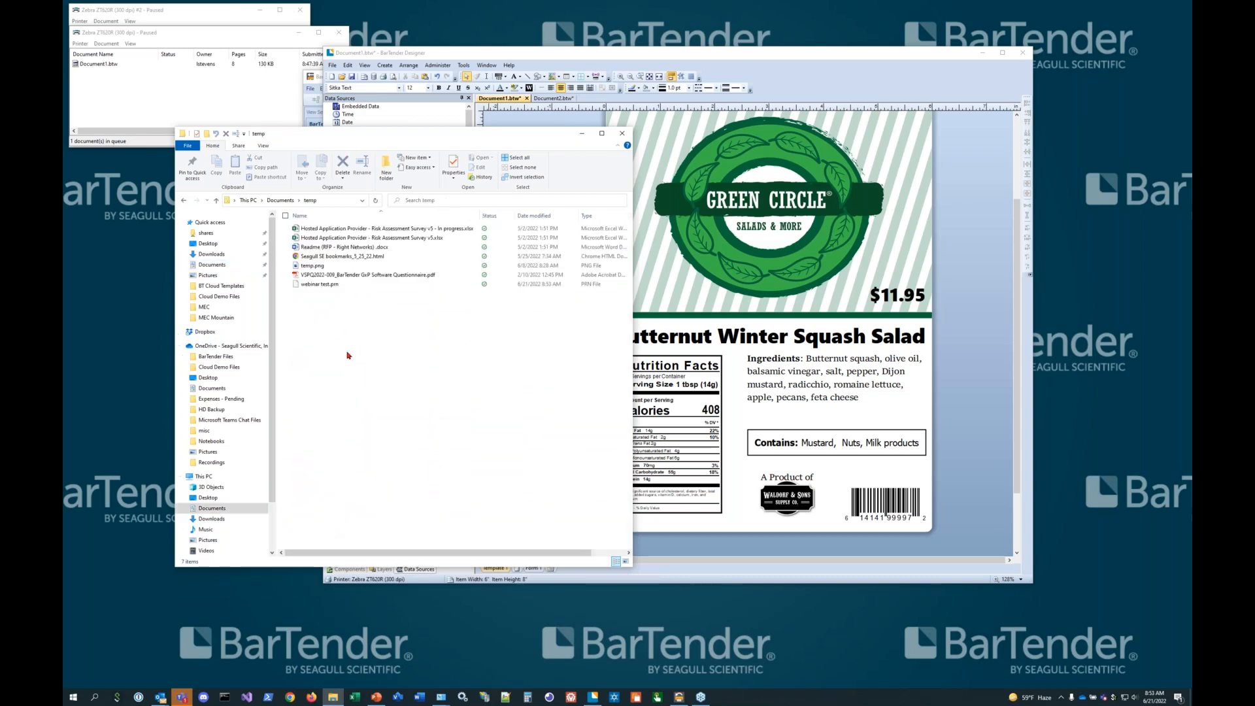
Open webinar test.prn in Notepad++ and enlarge the window to examine the printer code
click(323, 284)
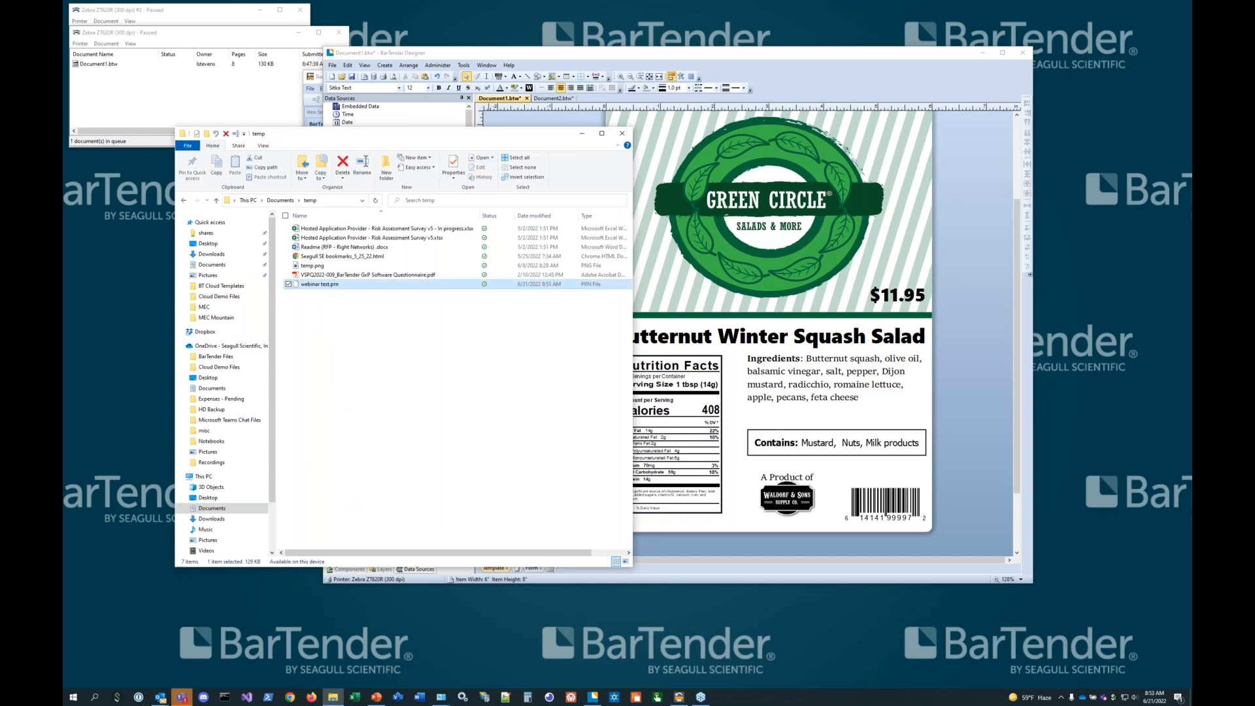
right_click(328, 285)
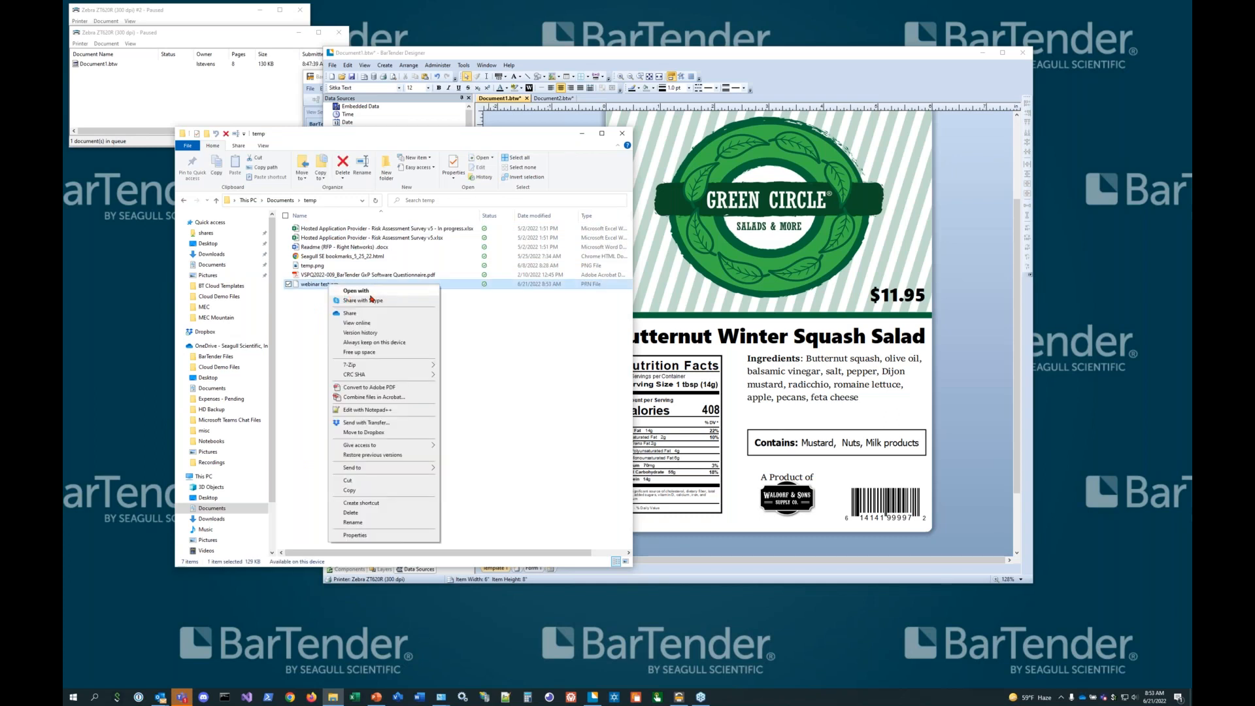
click(400, 411)
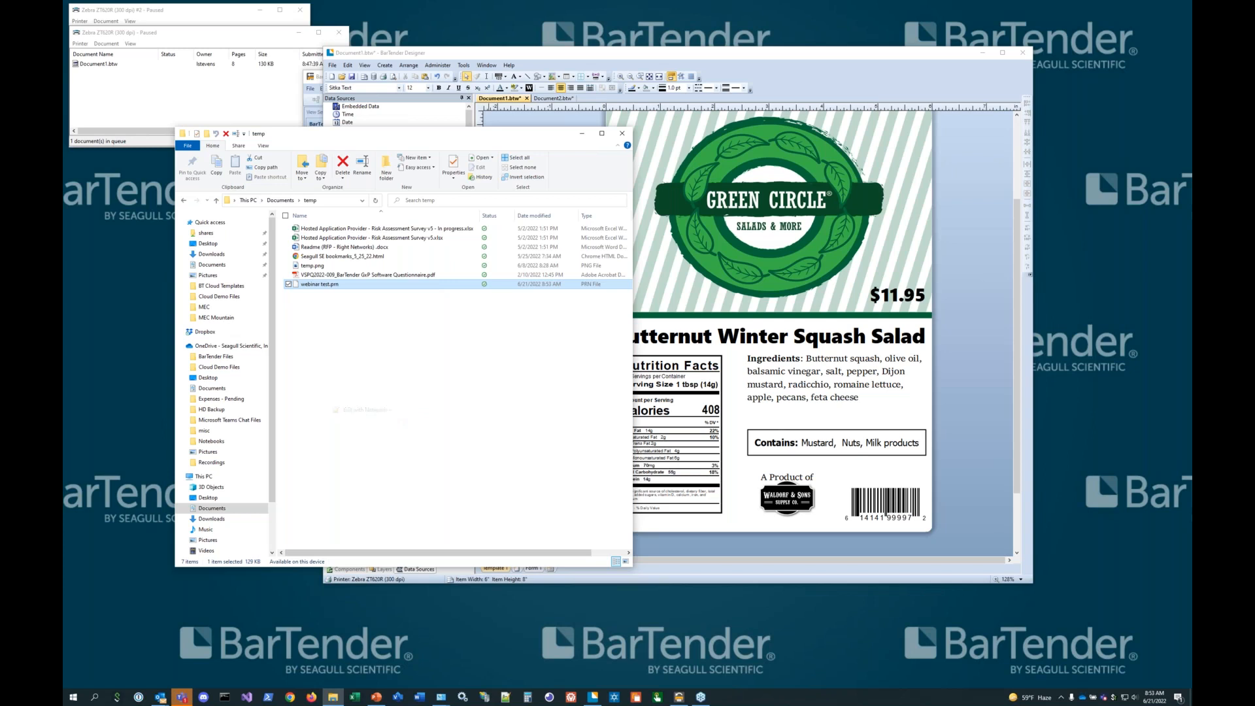
drag(858, 230, 613, 85)
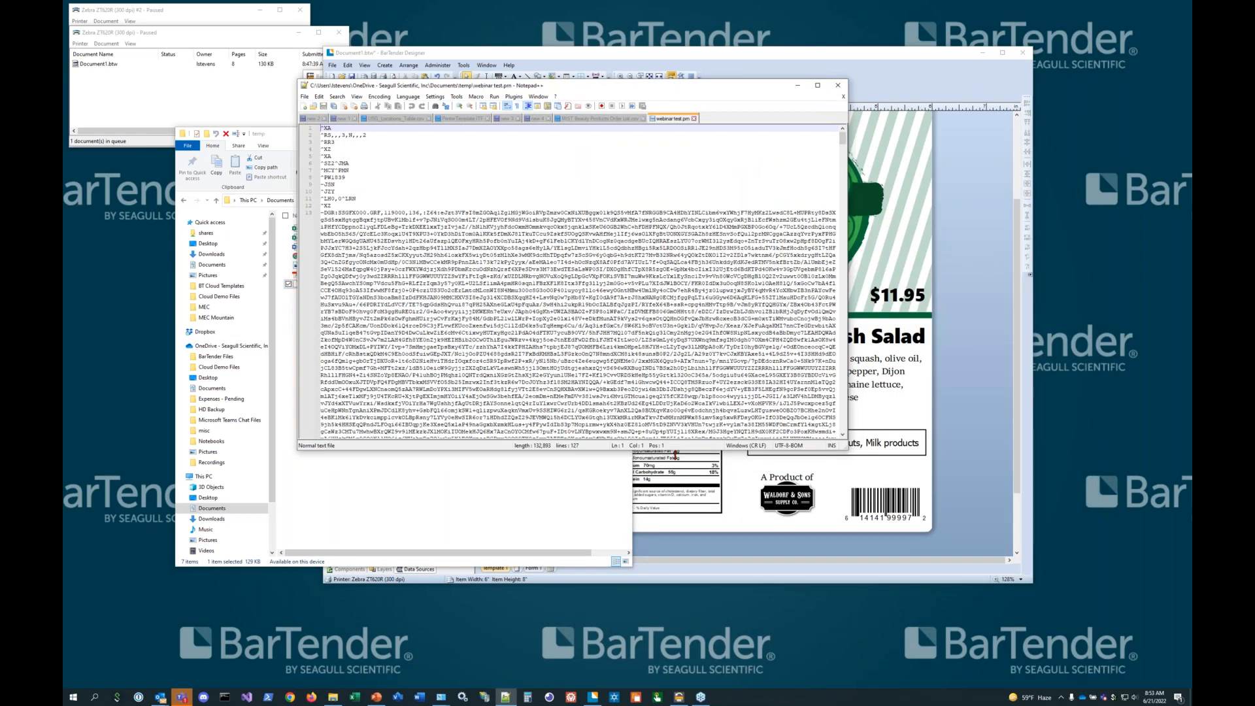
drag(675, 456, 681, 647)
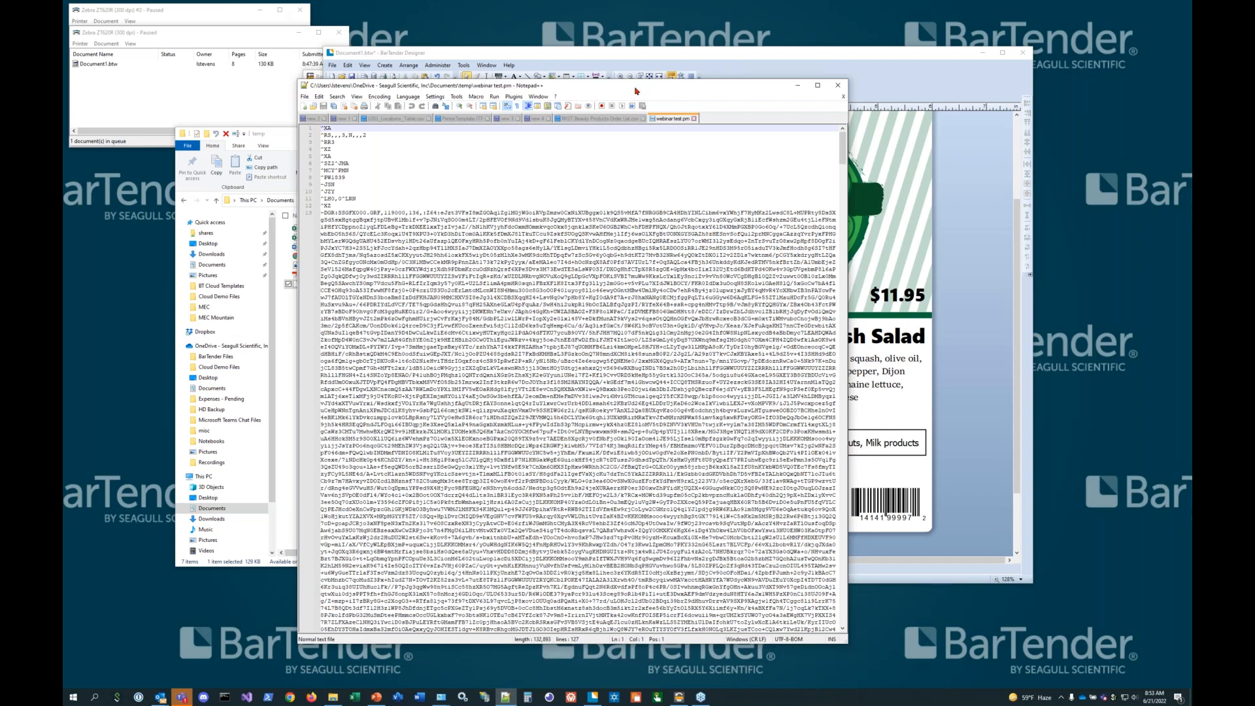
Compare the printer code with the label design, then minimize Notepad++ and File Explorer to return to BarTender Designer
drag(664, 91, 1030, 60)
click(552, 64)
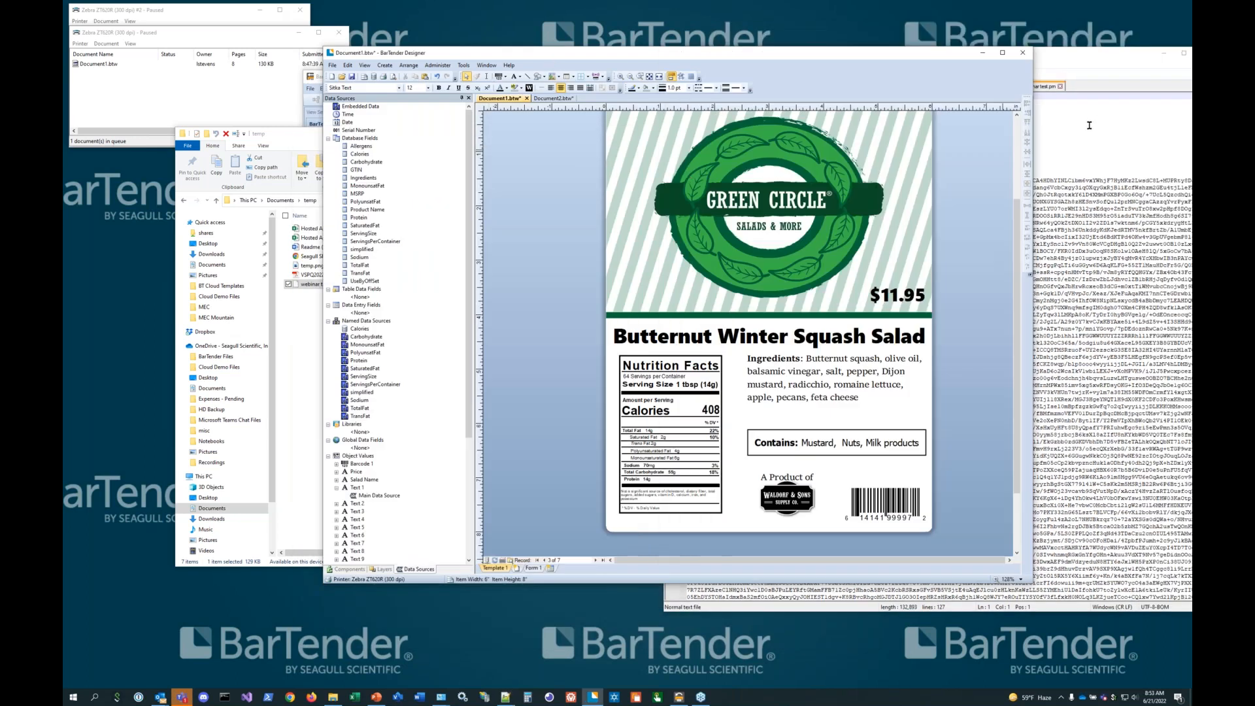
click(1123, 147)
drag(1025, 59, 524, 60)
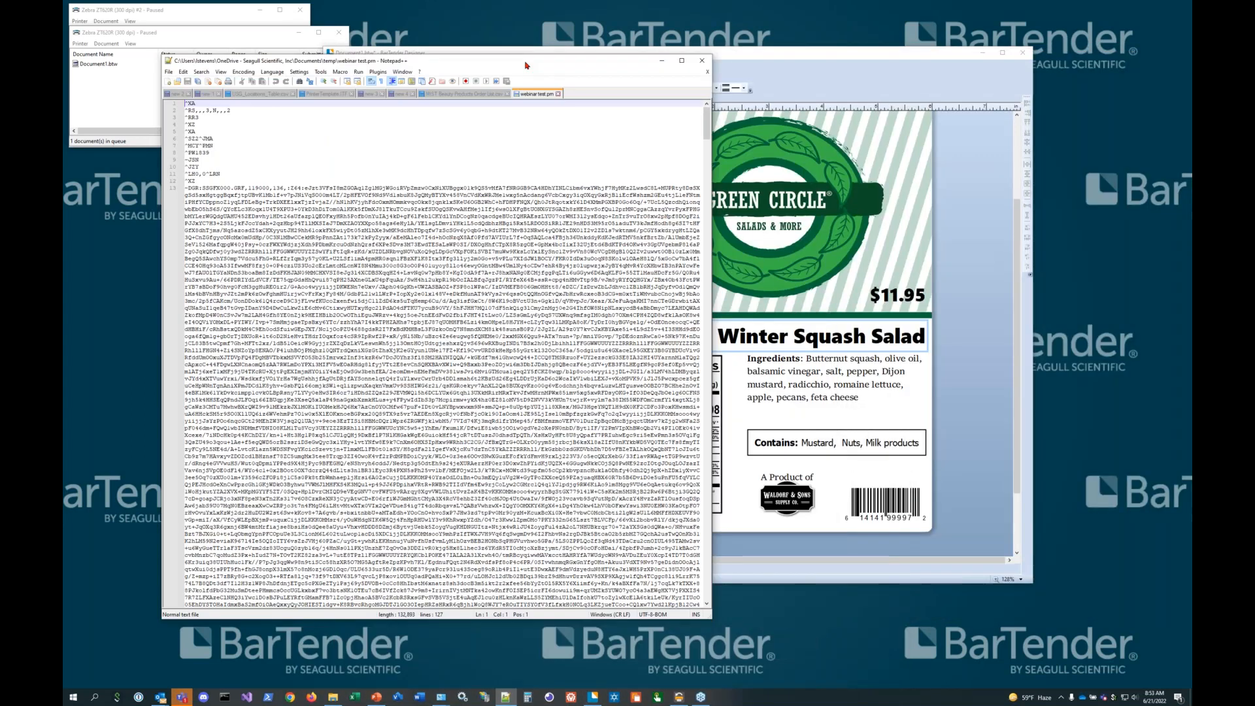
click(661, 60)
click(288, 135)
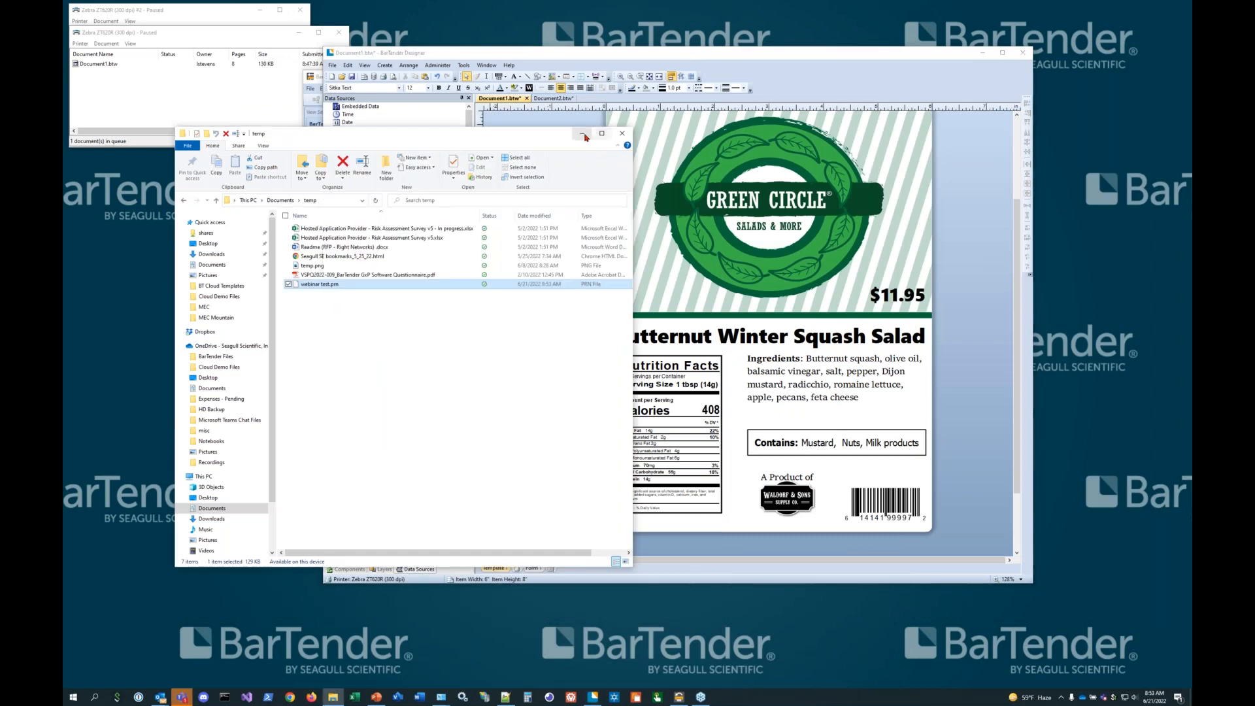
click(582, 134)
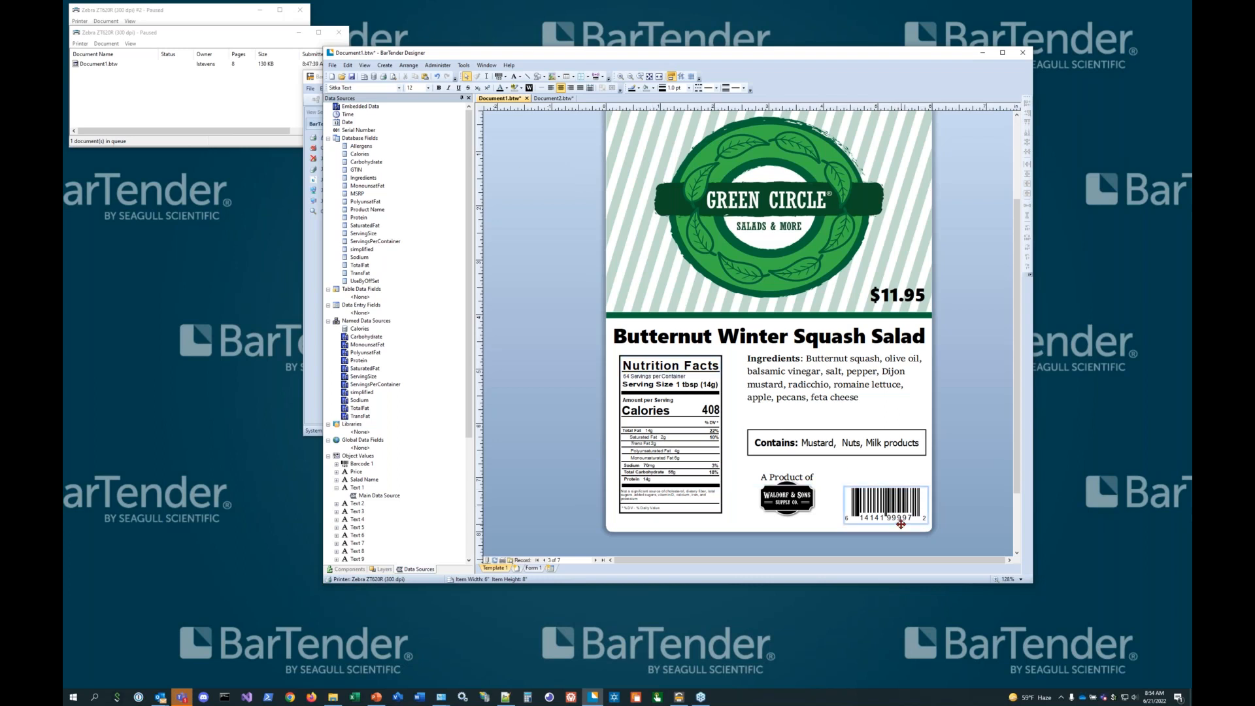
Add a Code 128 barcode to the label, just above the green line opposite the price
click(506, 79)
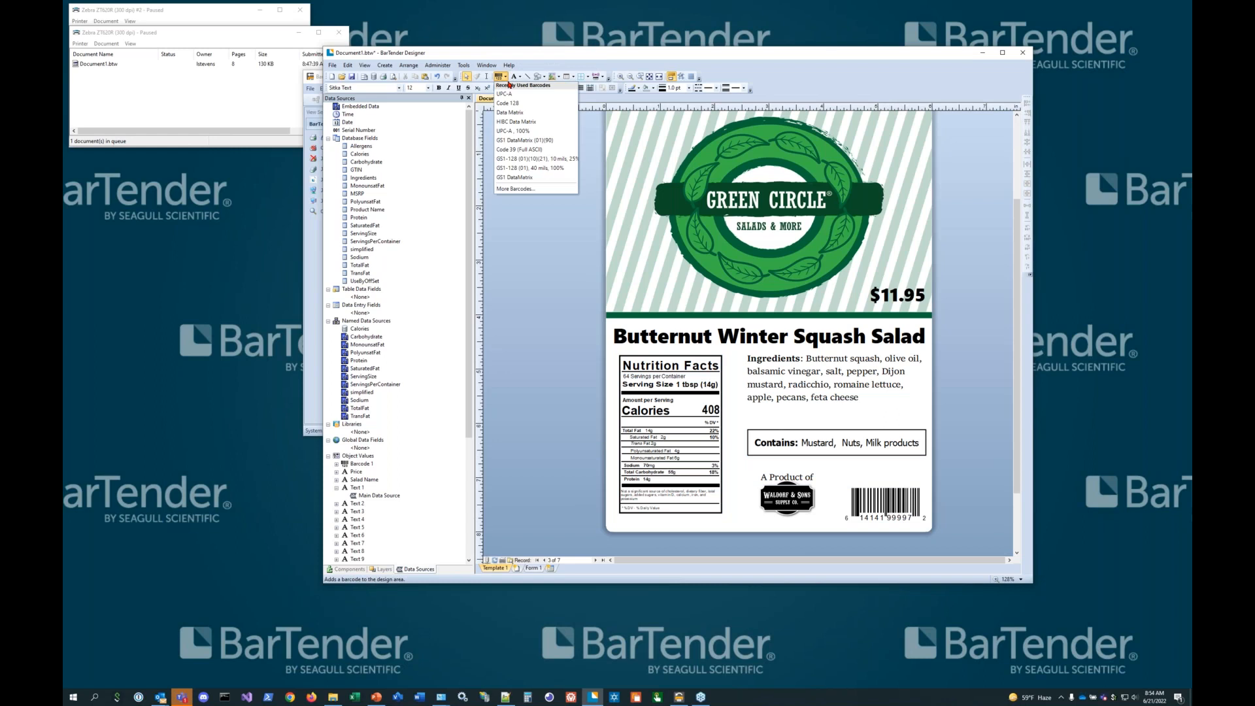
click(517, 104)
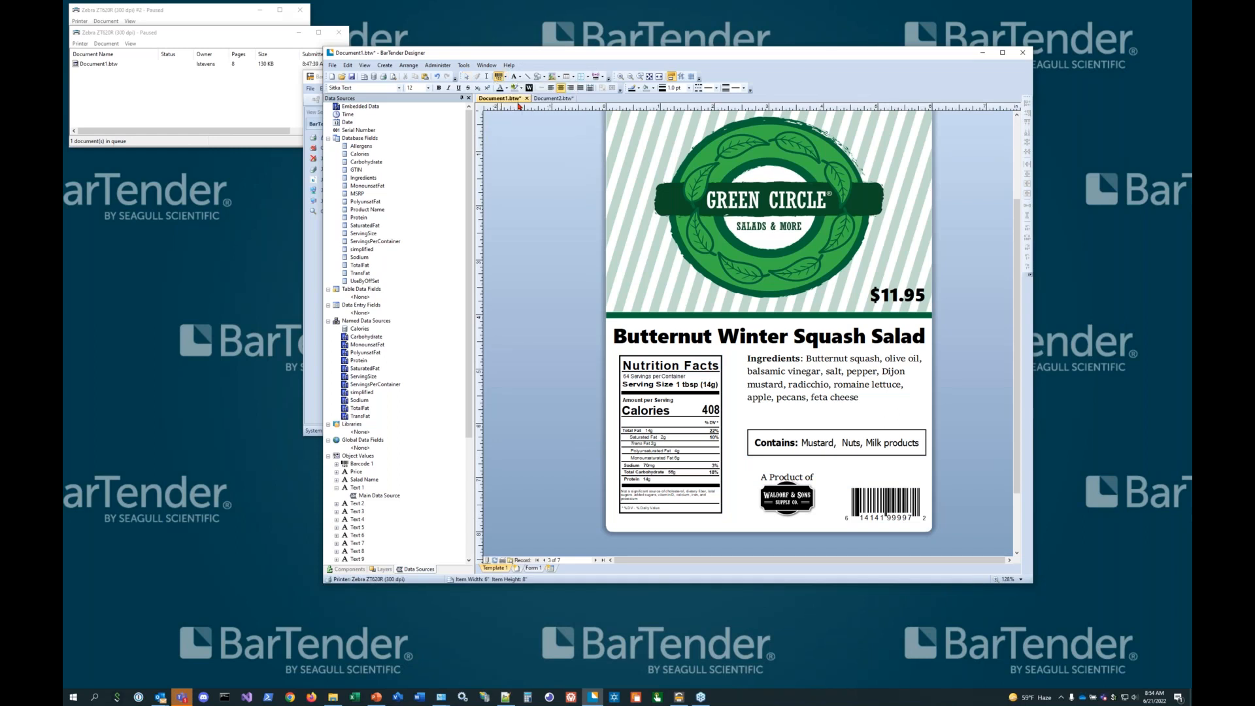
click(558, 258)
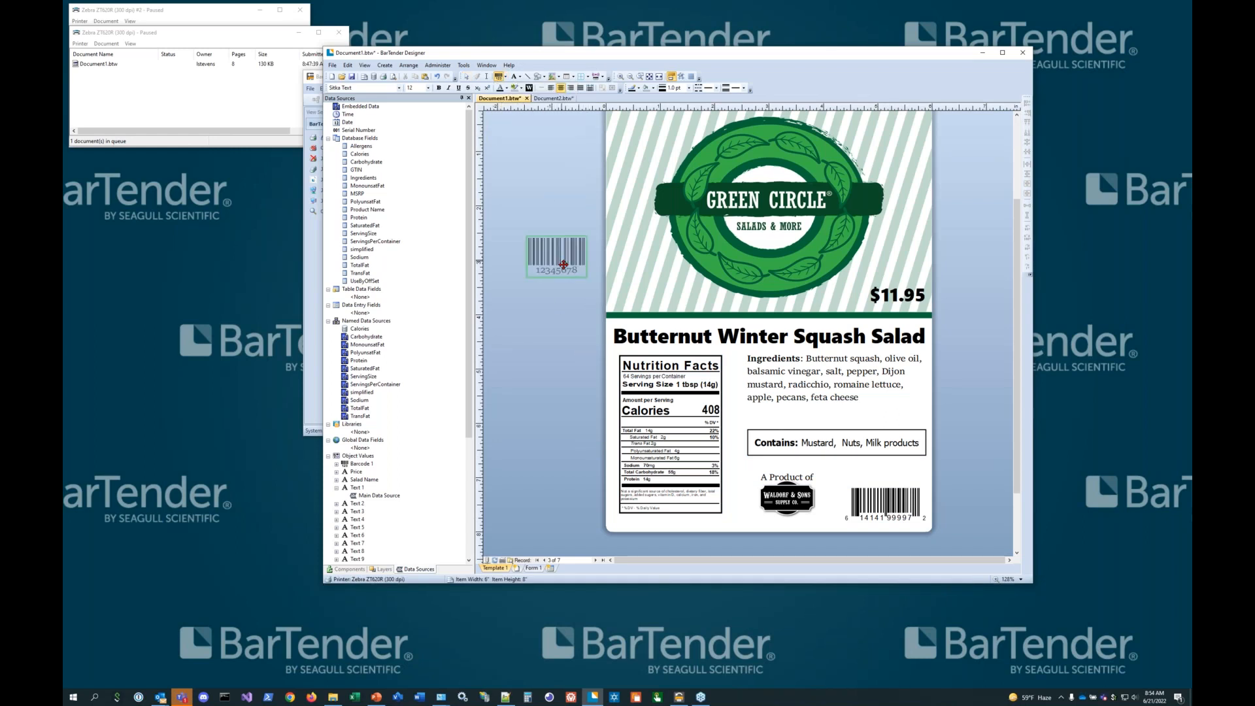
drag(571, 279, 666, 303)
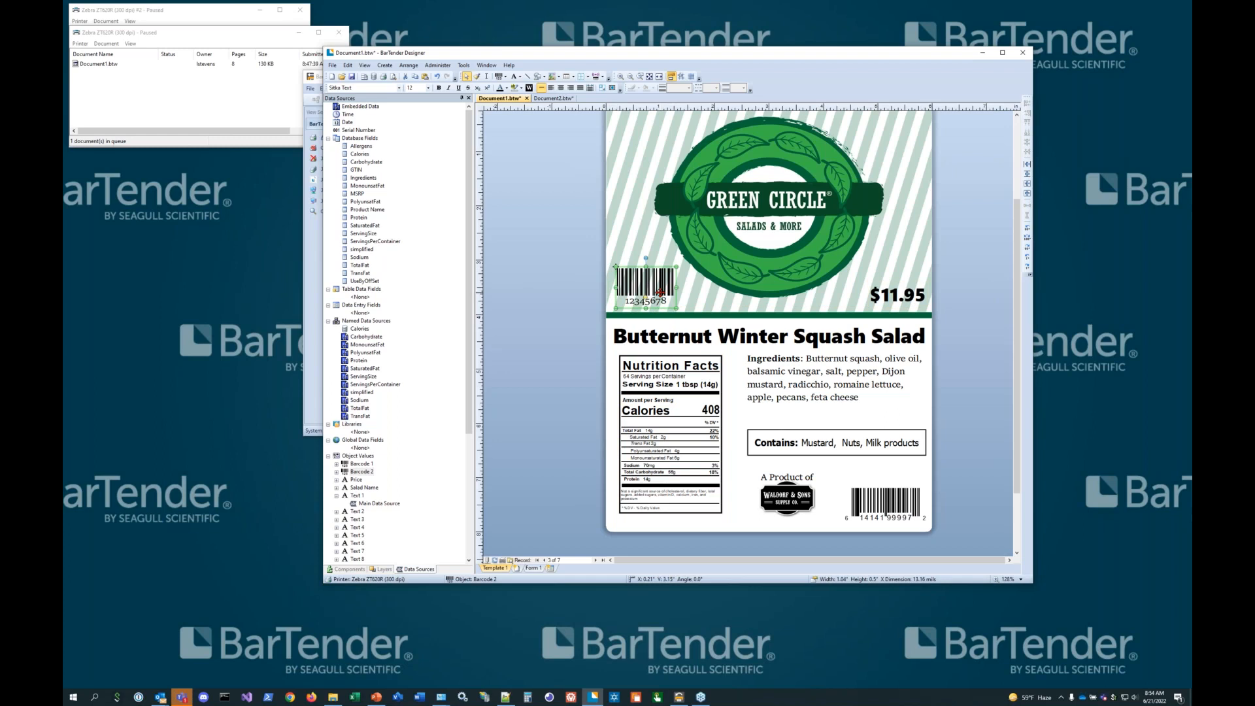
Open the new Code 128 barcode's embedded data source properties and review its data type and transform options
double_click(664, 297)
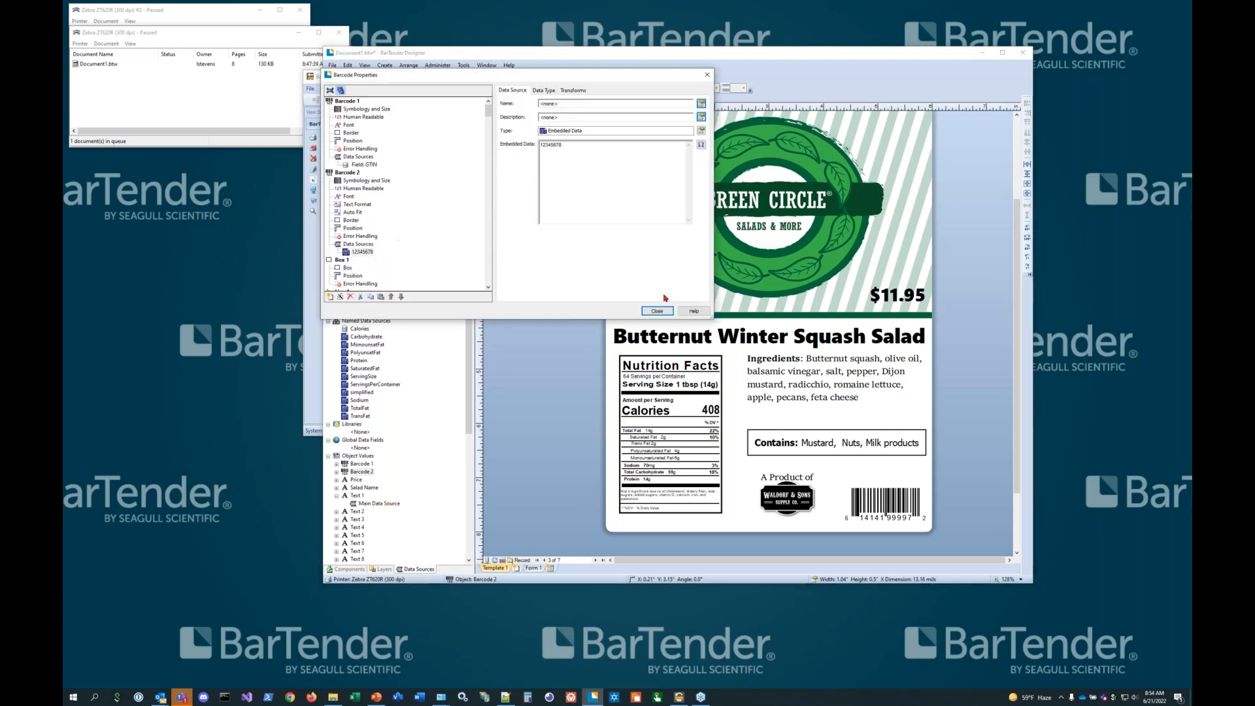
click(361, 252)
click(573, 91)
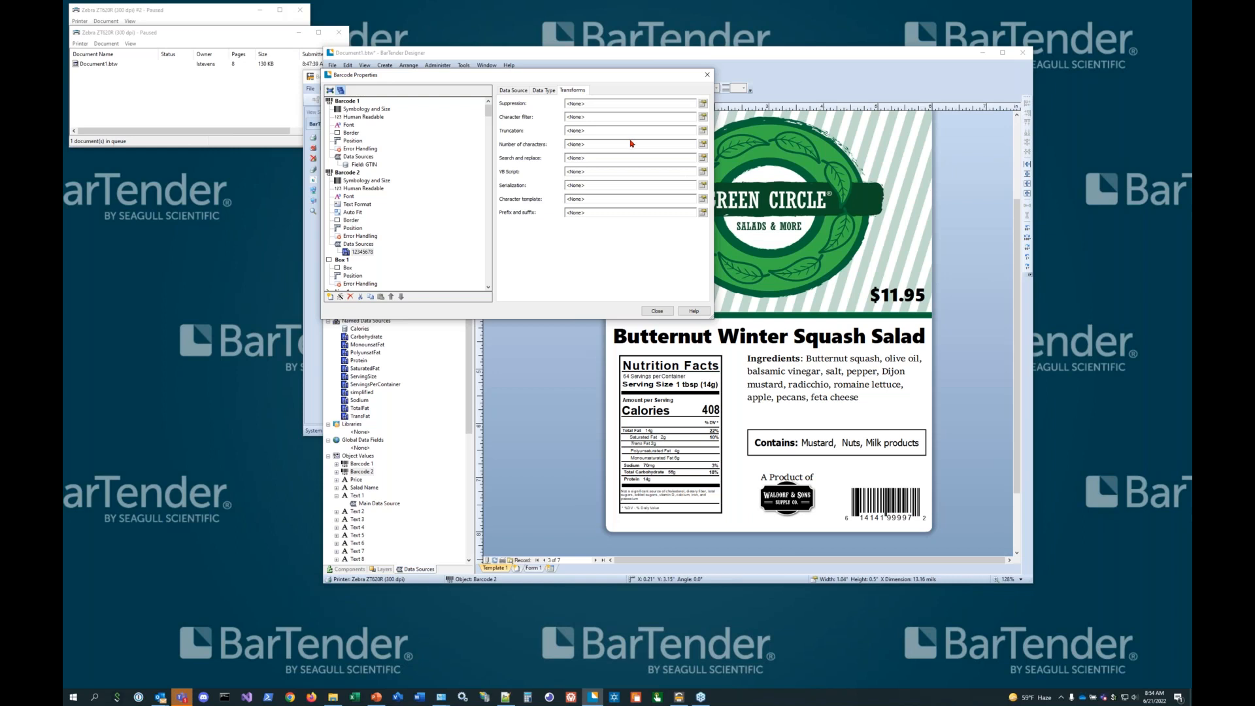
click(543, 91)
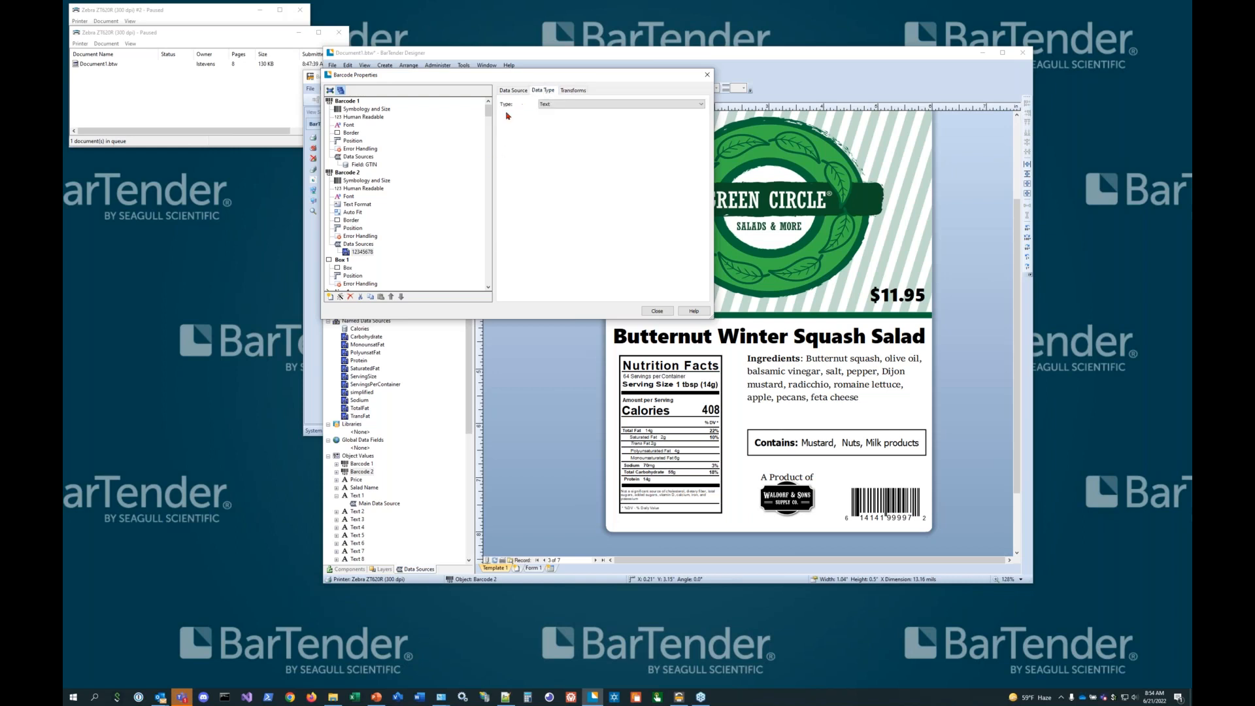
click(577, 92)
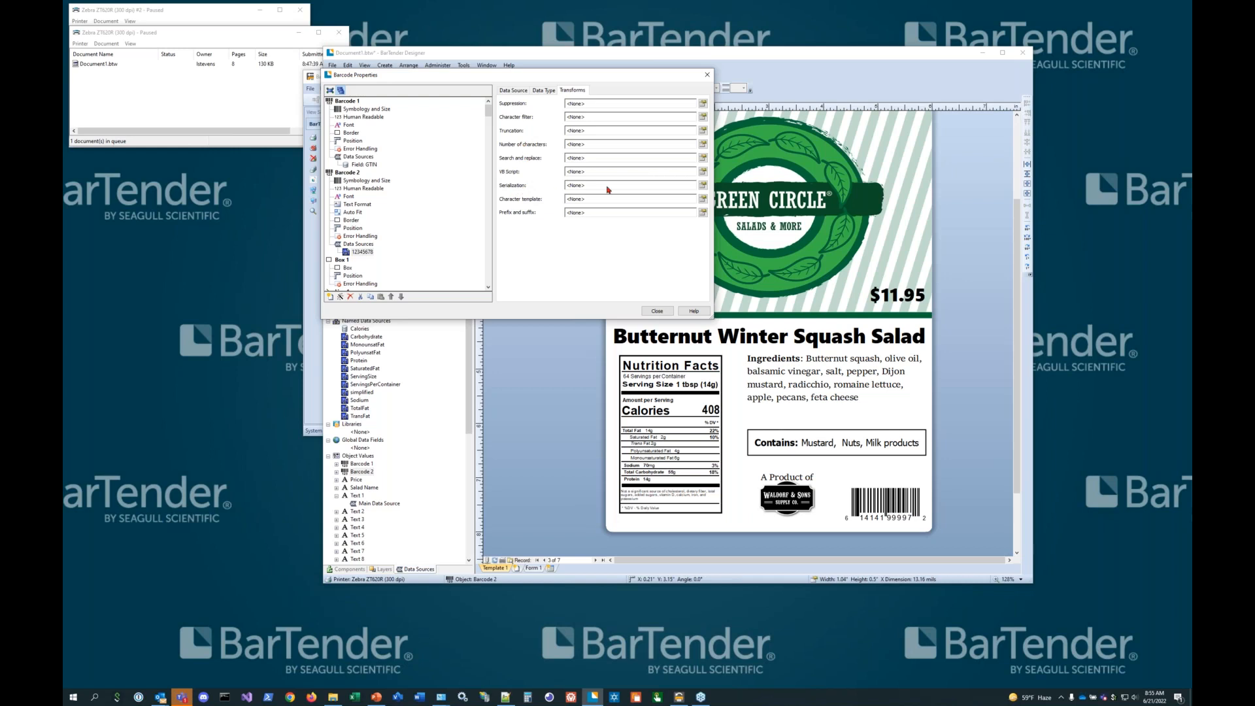
Serialize the Code 128 barcode's embedded data with the Numeric increment method in steps of 1, previewing the sequence before applying it
click(702, 186)
drag(541, 77, 593, 200)
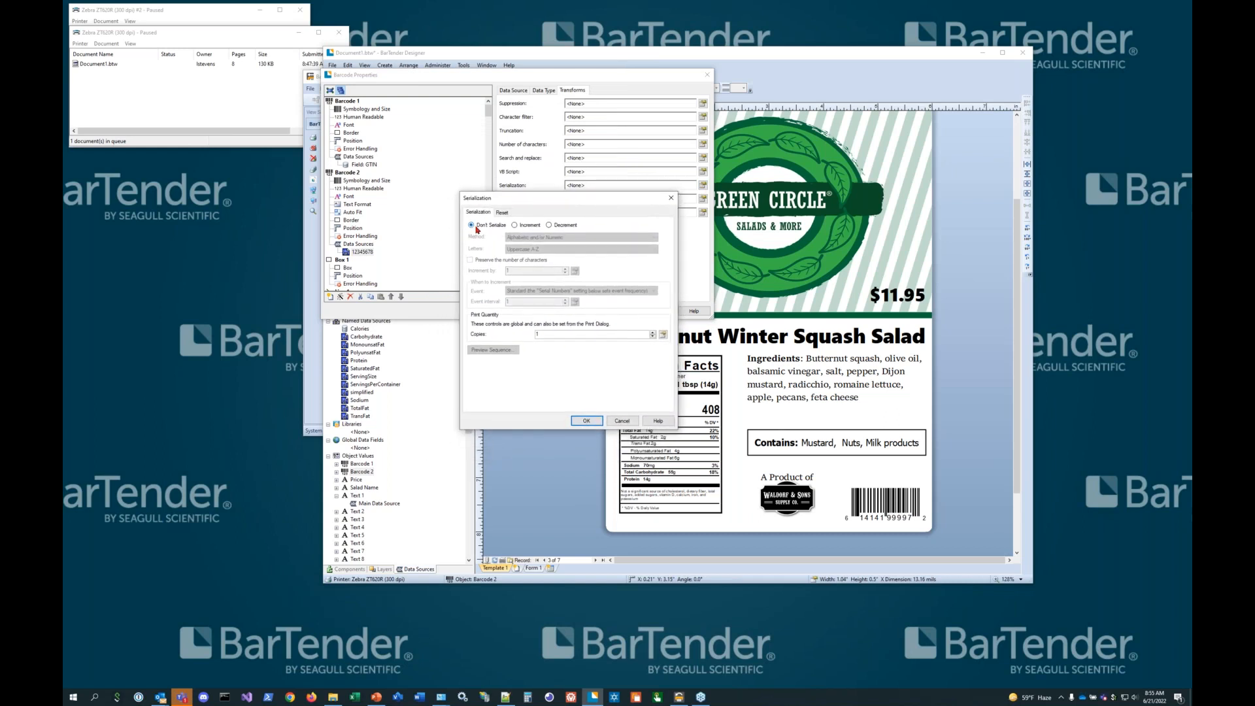
click(514, 225)
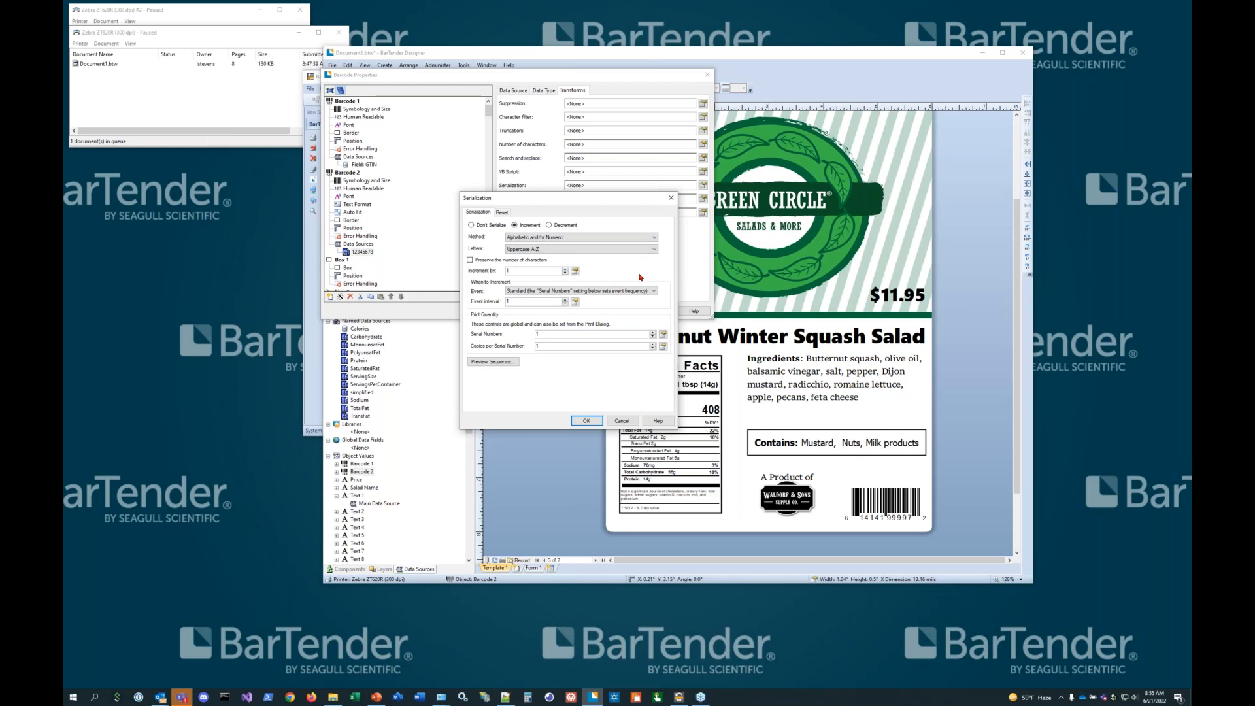
click(596, 241)
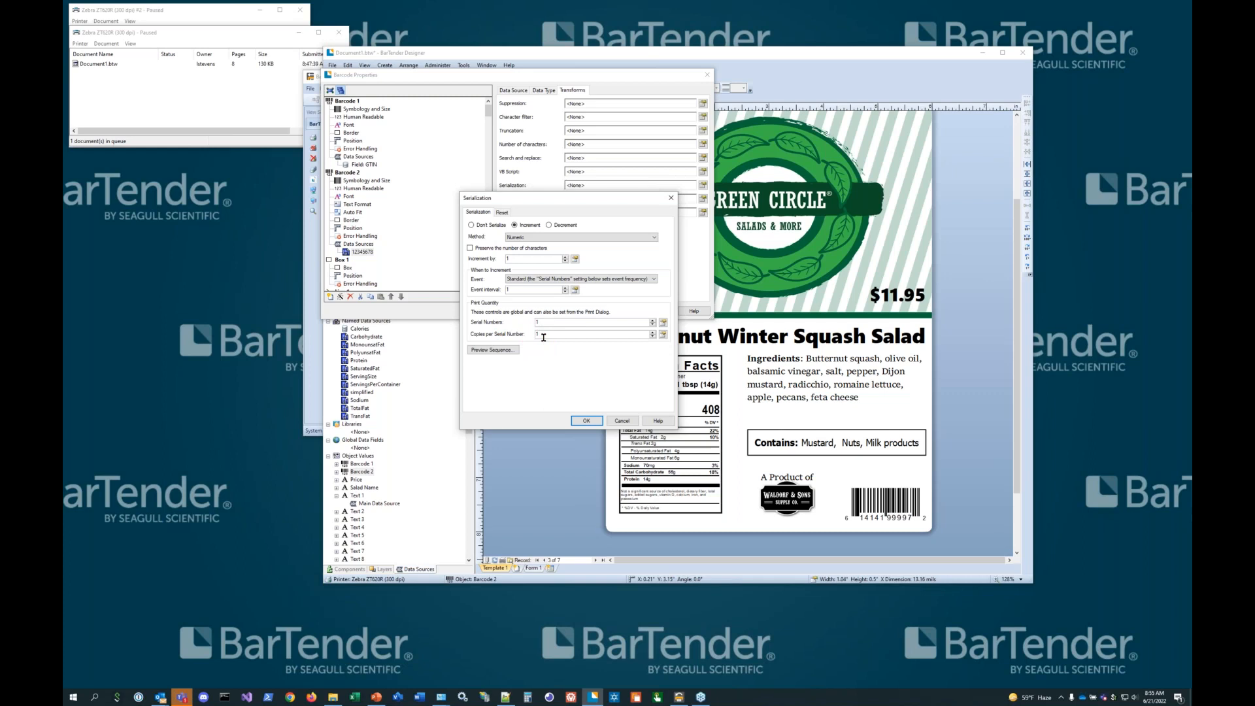
click(507, 351)
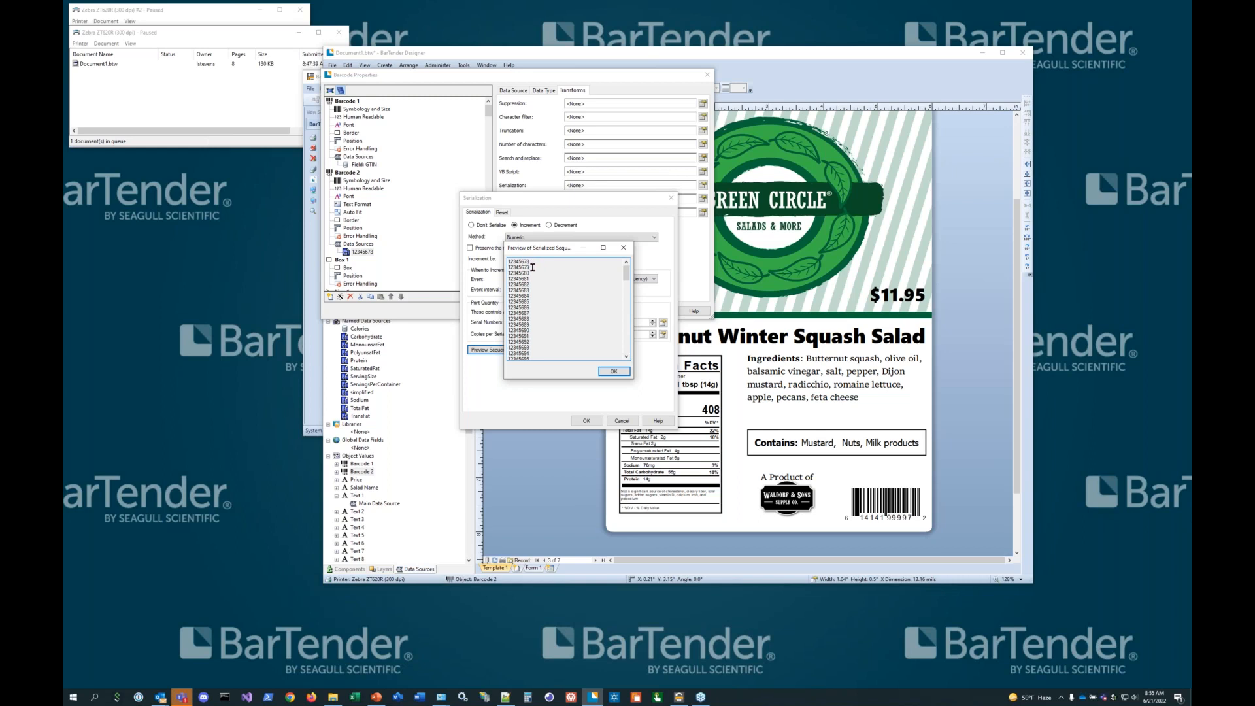
click(616, 372)
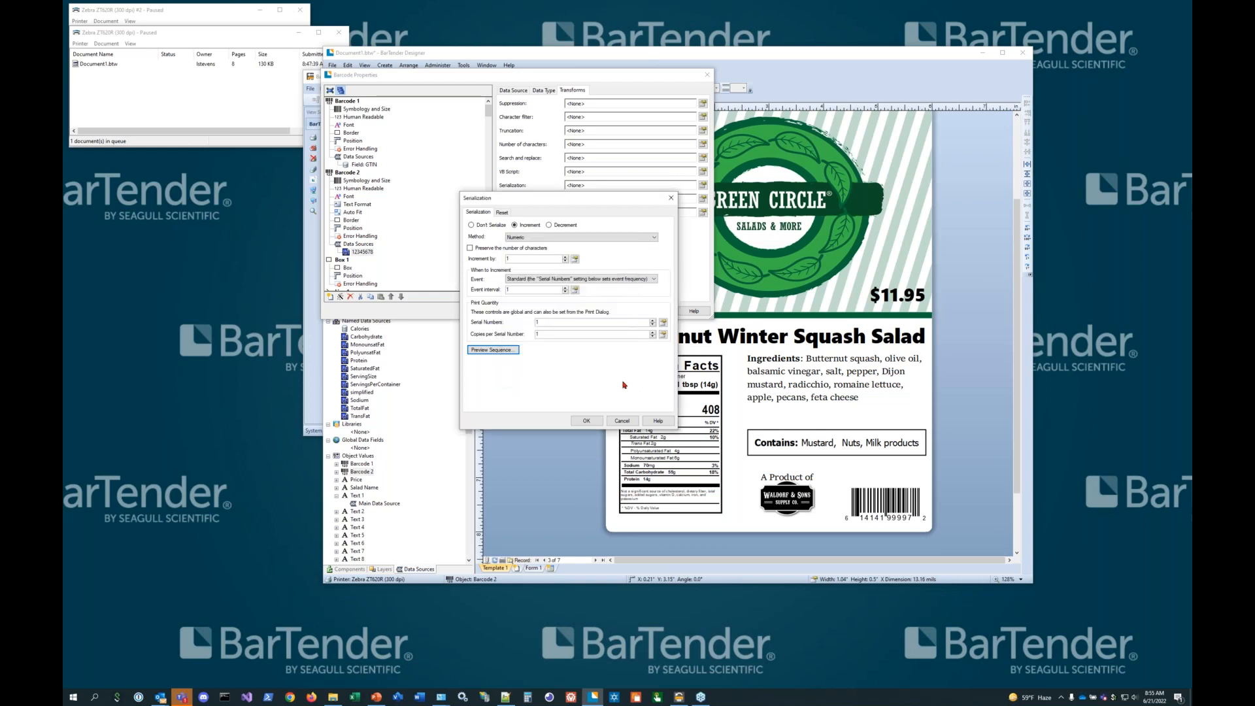
click(587, 421)
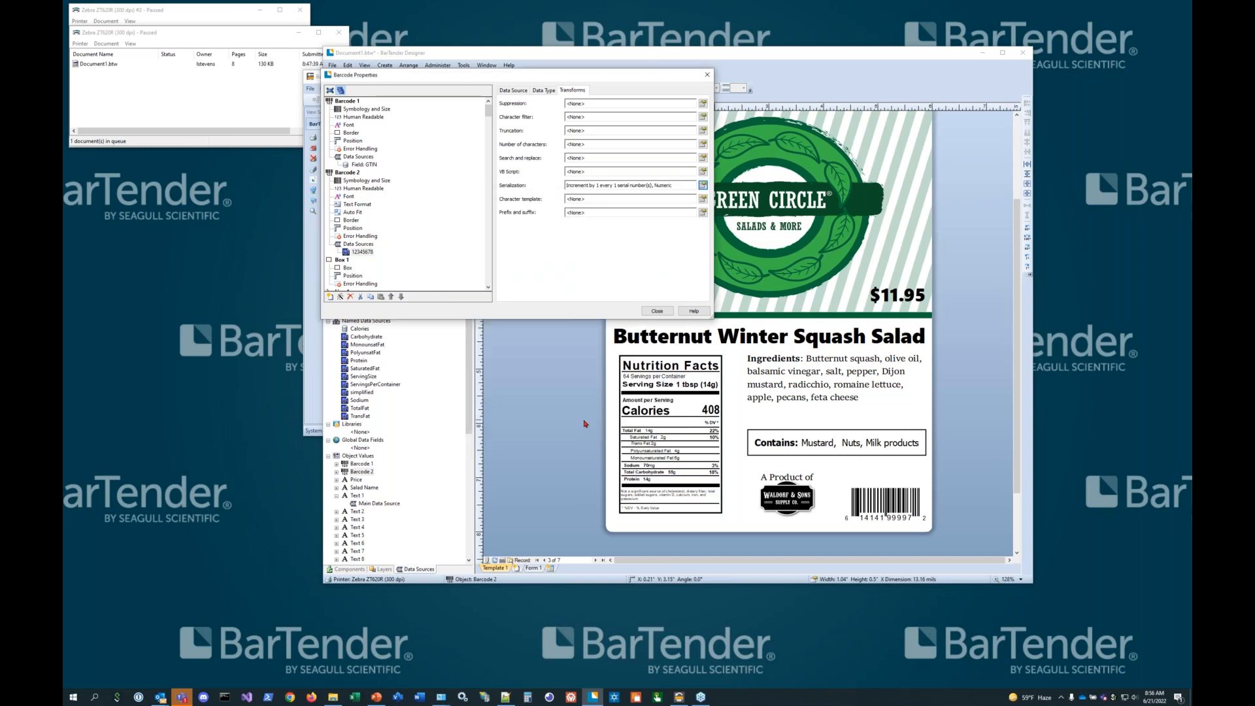
click(656, 311)
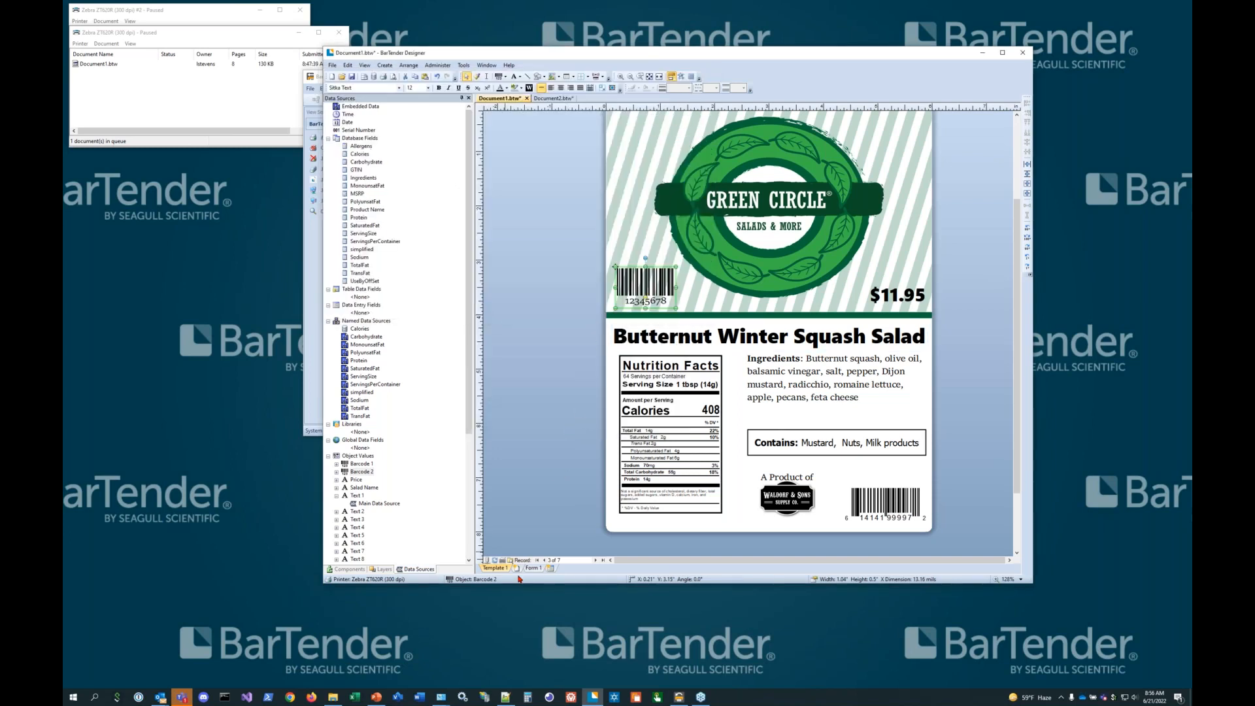
Browse forward and back through the database records to check the label, ending on record 2, Curried Mango'd Tomato
click(594, 559)
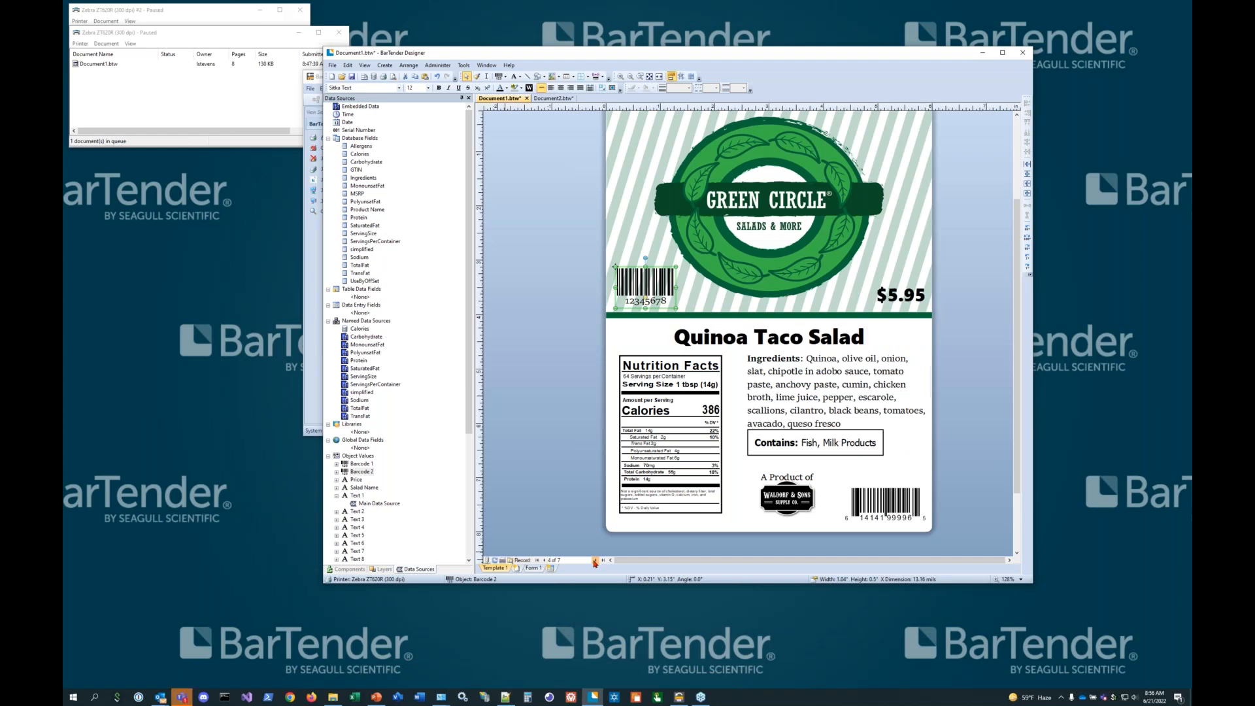
click(545, 560)
click(544, 559)
click(544, 560)
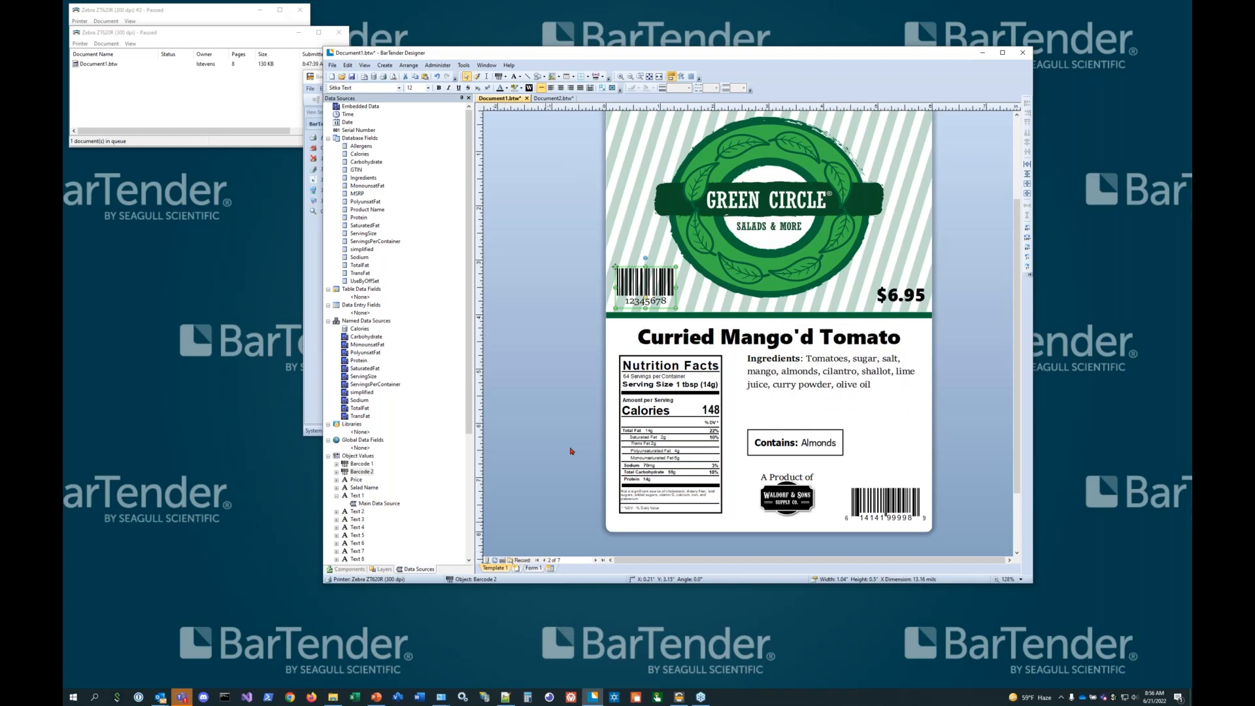
Review the Increment by source options in the Code 128 barcode's serialization settings, including database field and named data source, without saving changes
double_click(645, 277)
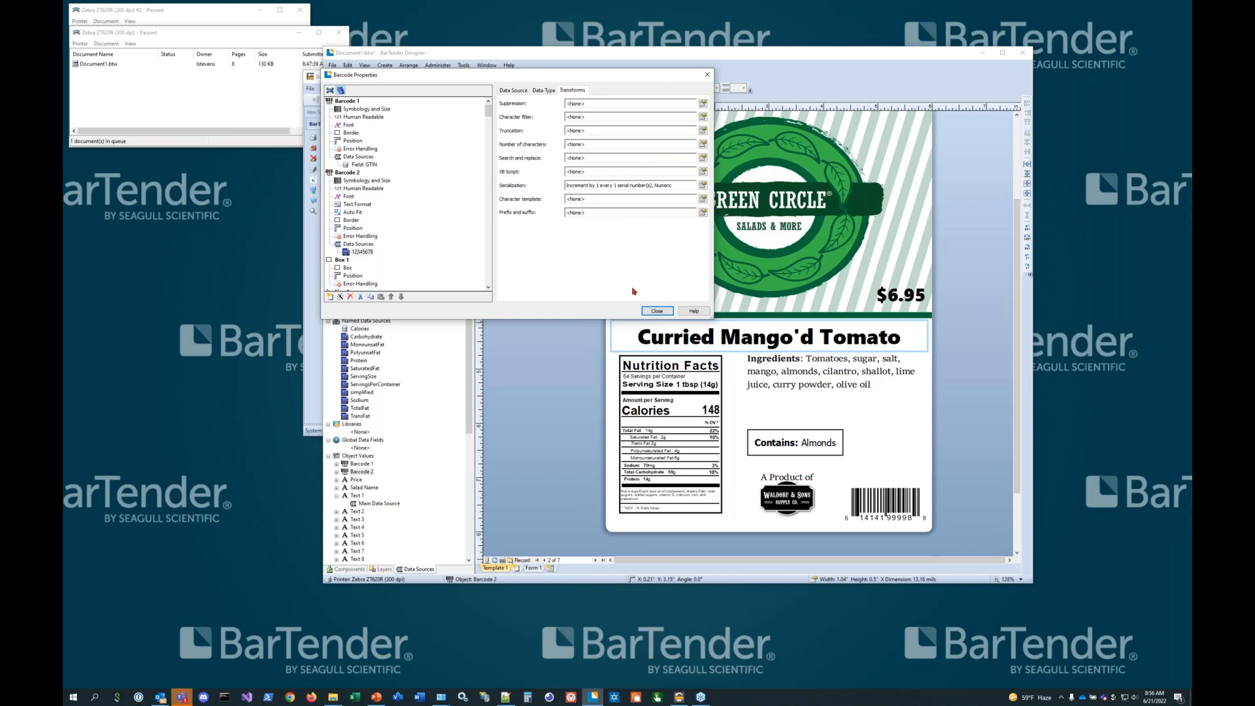
click(702, 184)
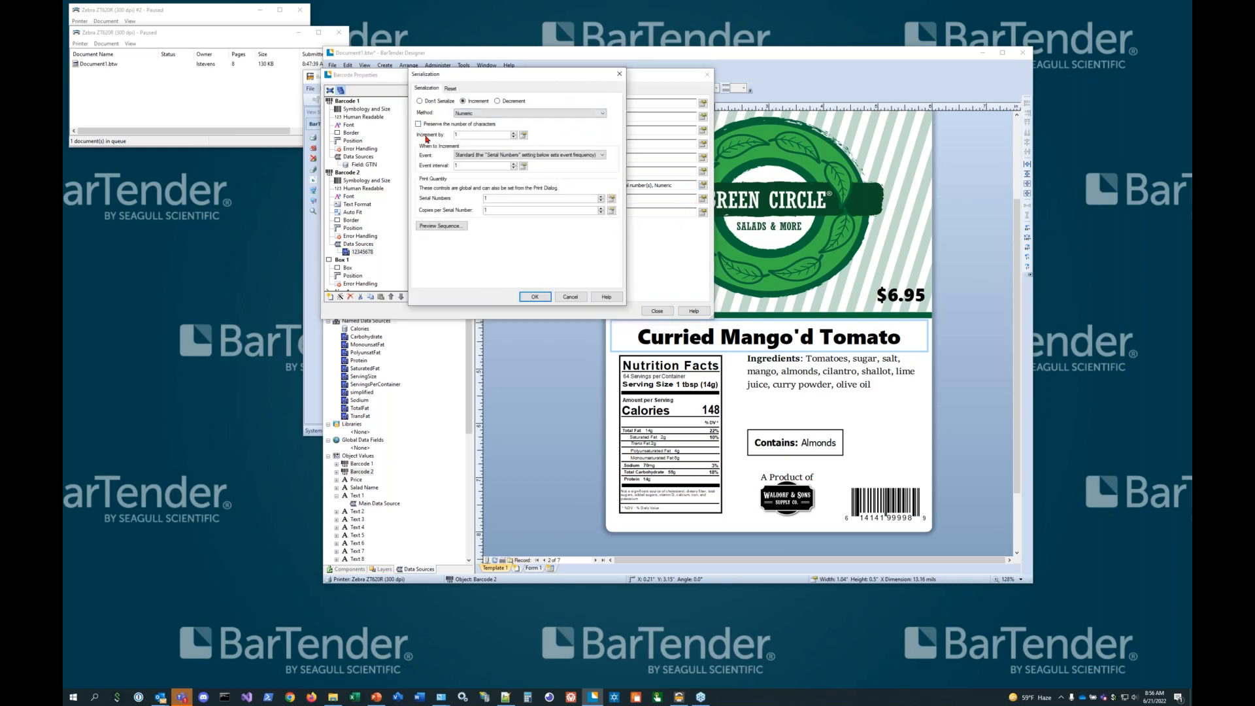
click(523, 135)
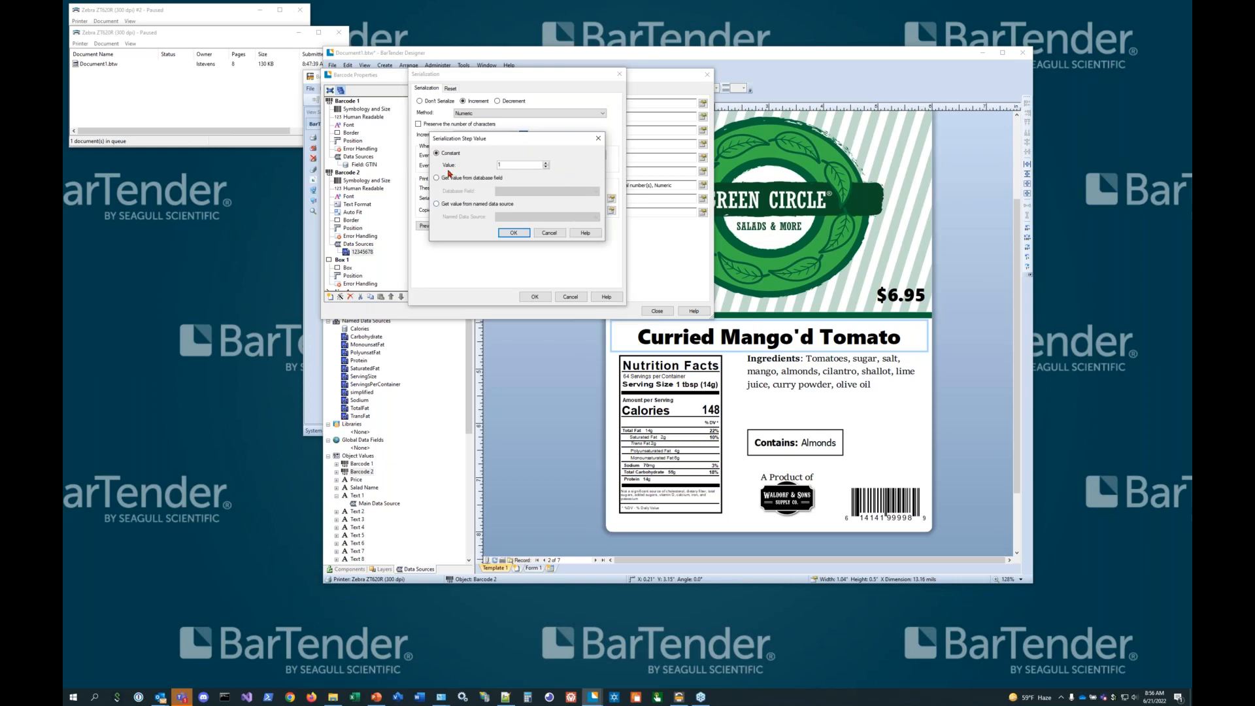
click(444, 179)
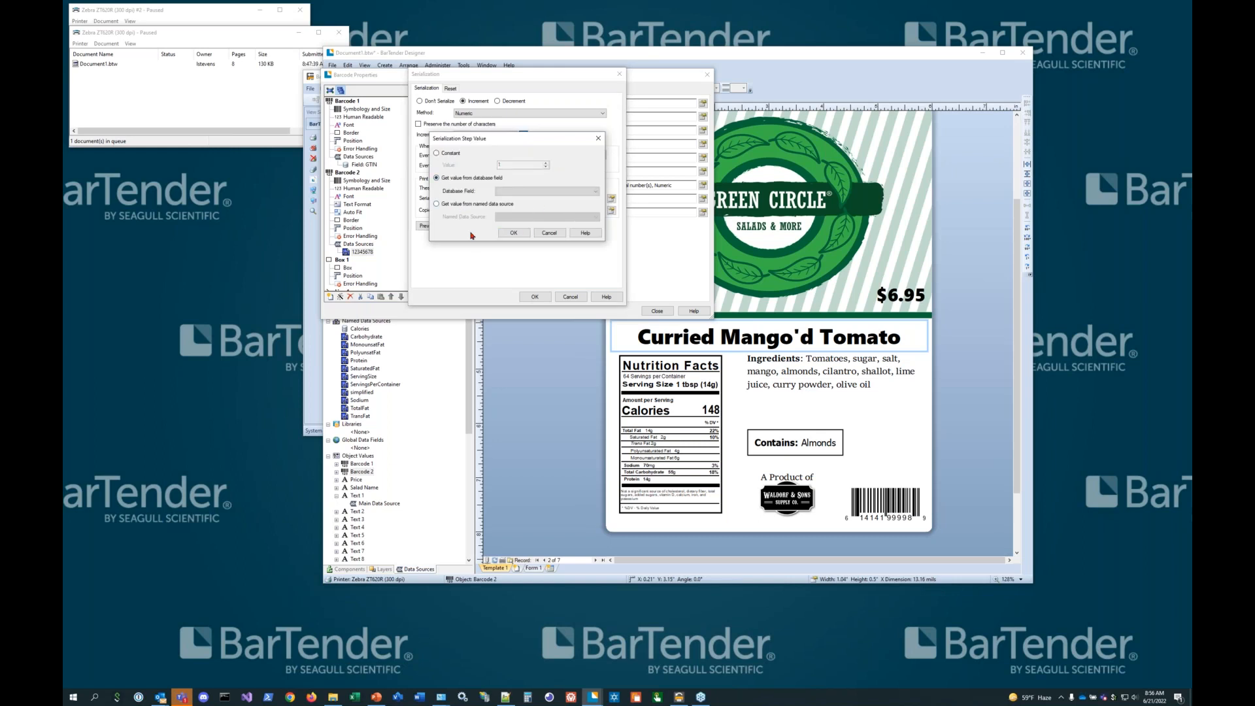
click(480, 204)
click(437, 153)
click(557, 234)
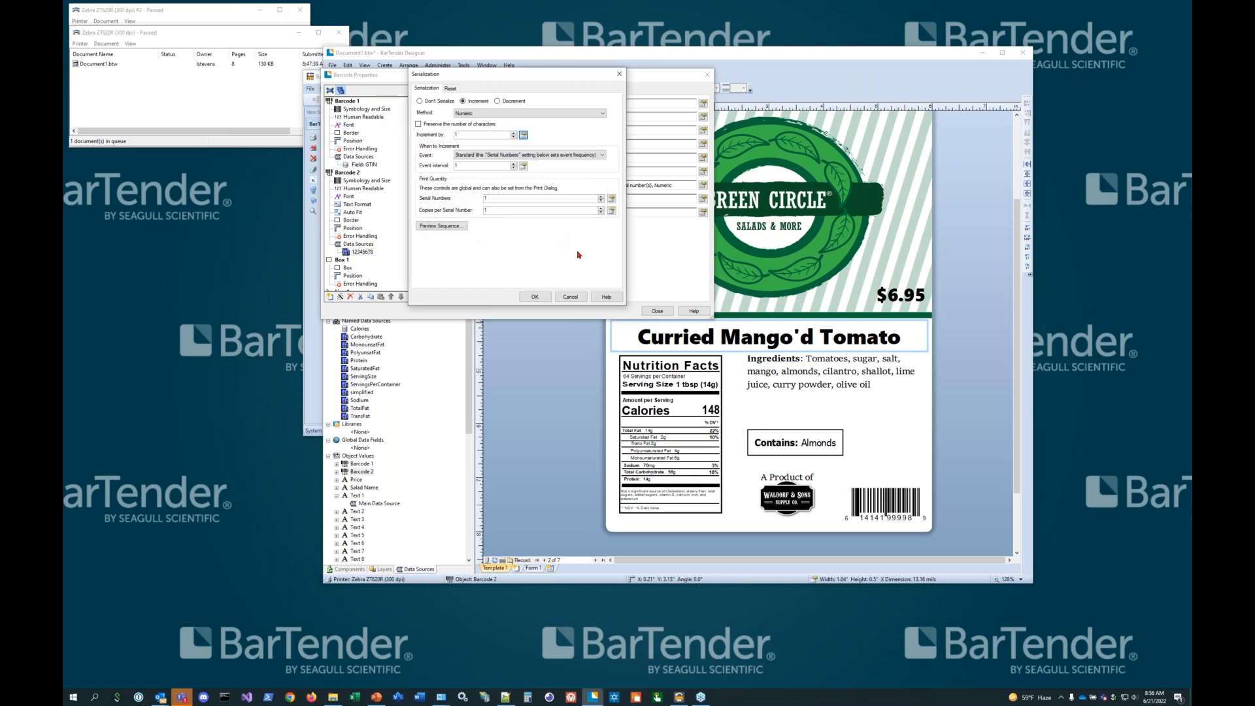
click(571, 298)
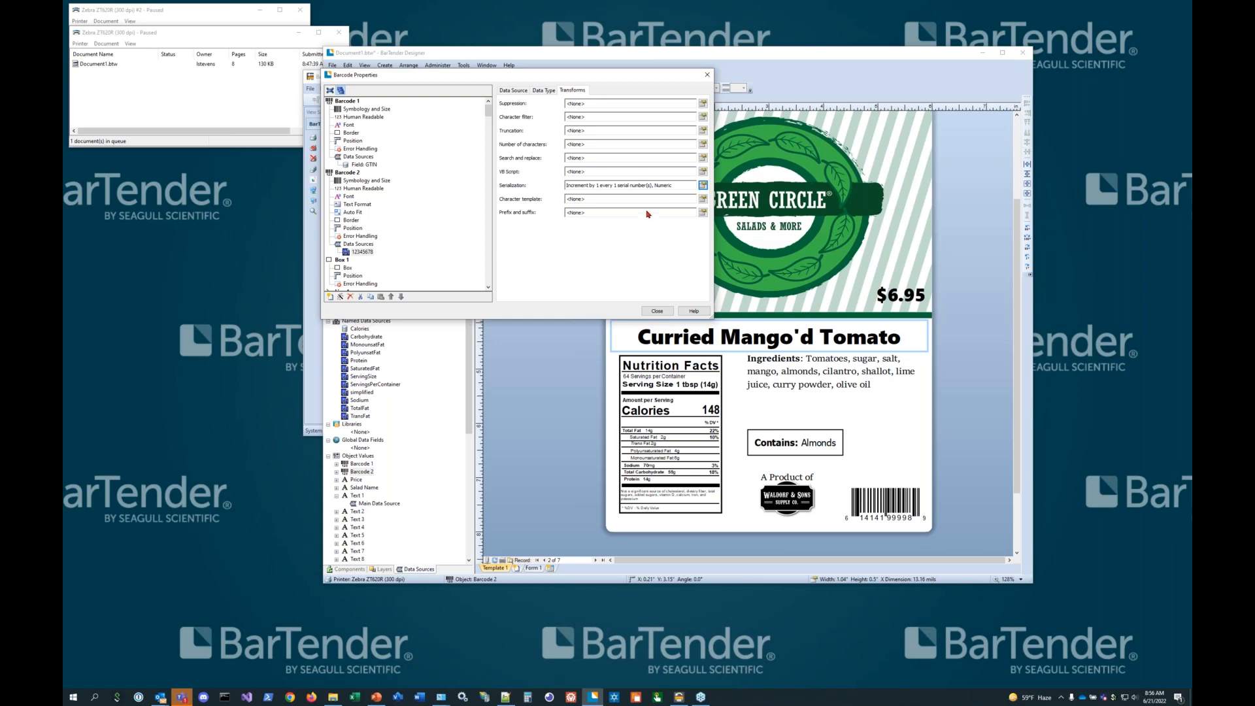
Add a second embedded data source before the serial number in the Code 128 barcode and set its data to ABC
right_click(368, 245)
click(409, 251)
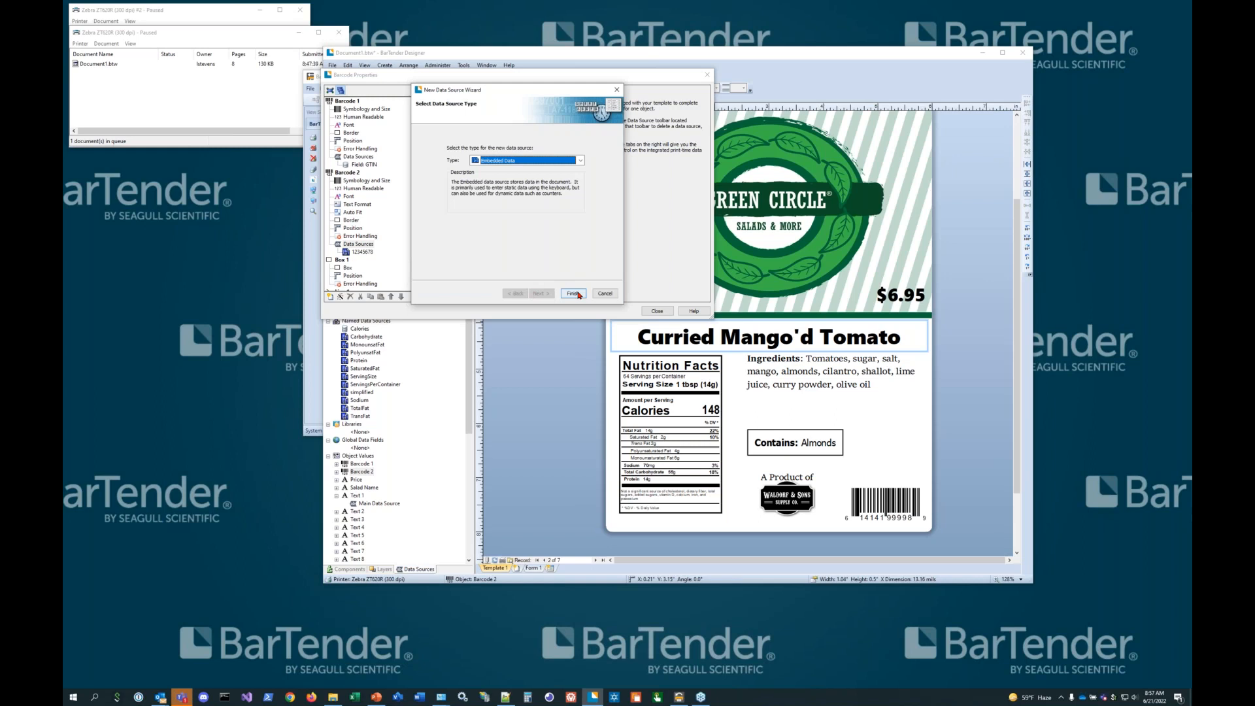
click(573, 293)
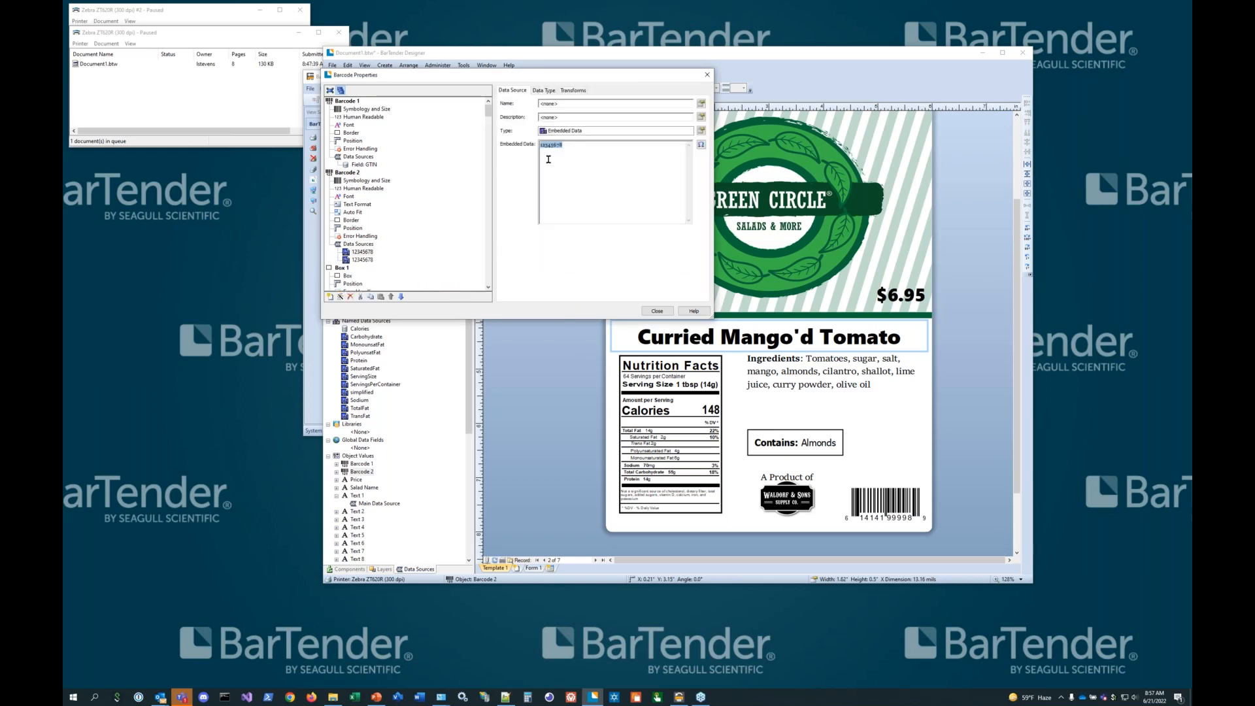
text(ABC)
Try Alphabetic serialization on the ABC data source, incrementing by 3 on every record, then discard it and close the barcode properties
click(574, 91)
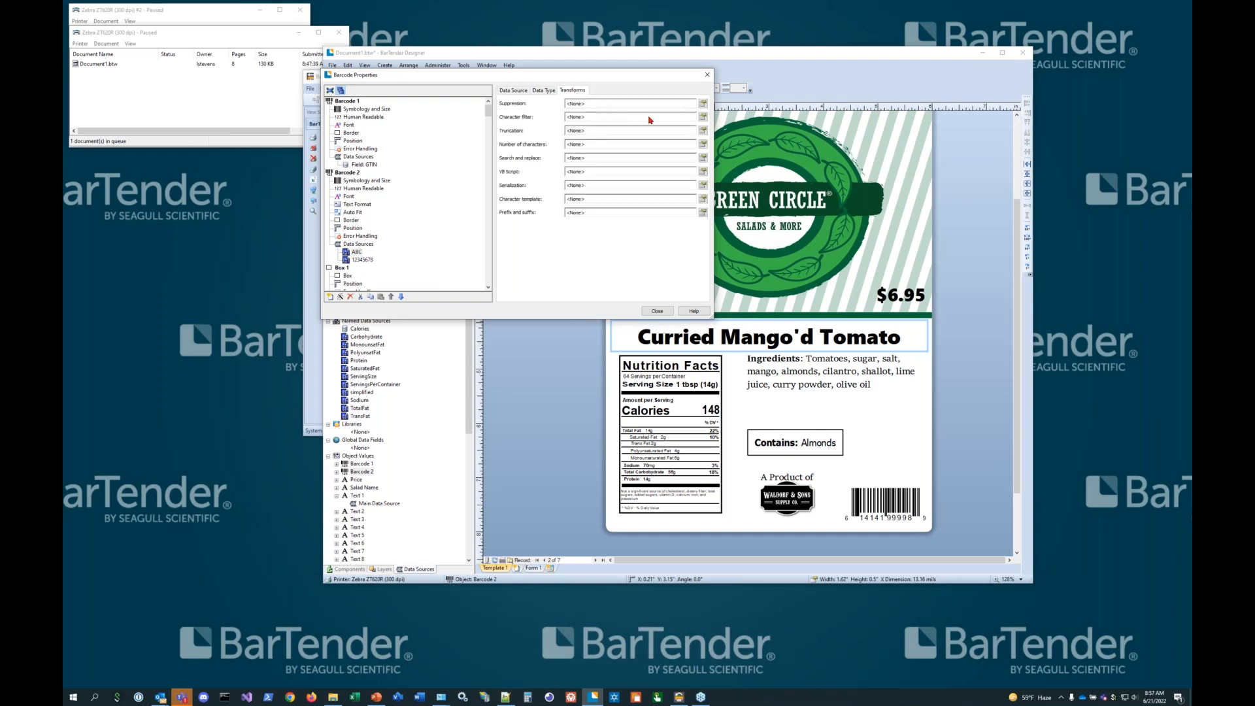
click(702, 185)
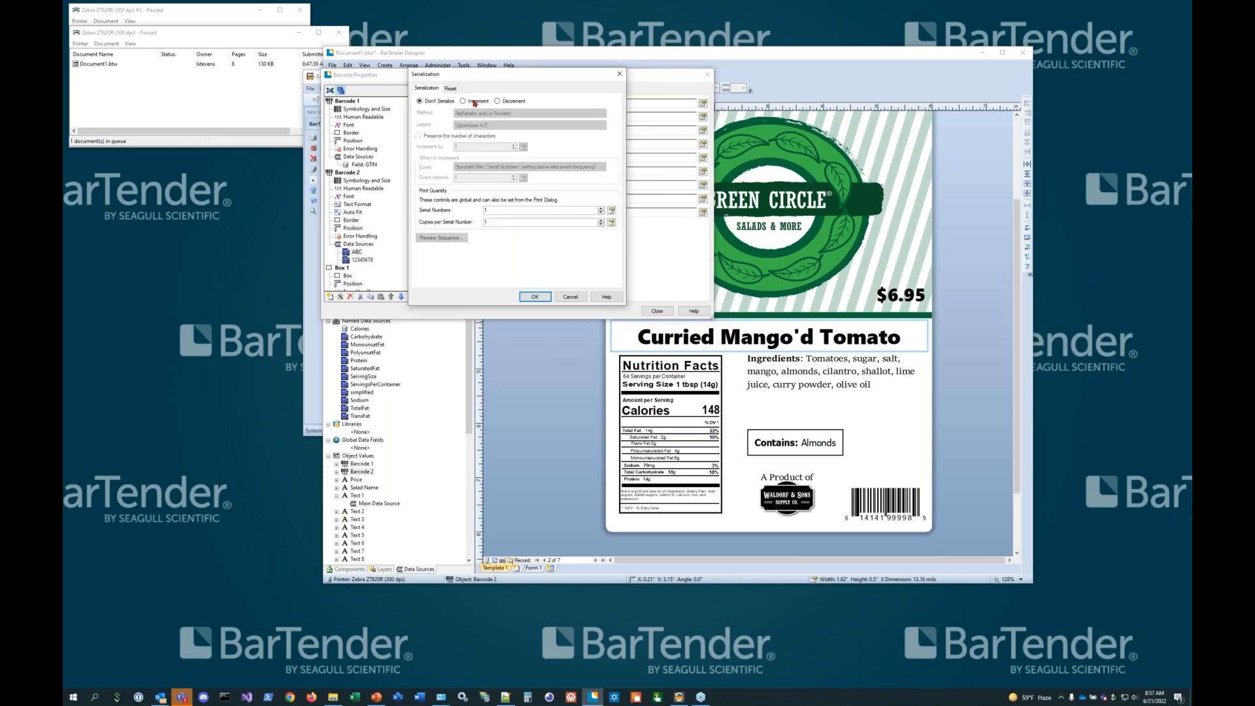
click(463, 101)
click(484, 115)
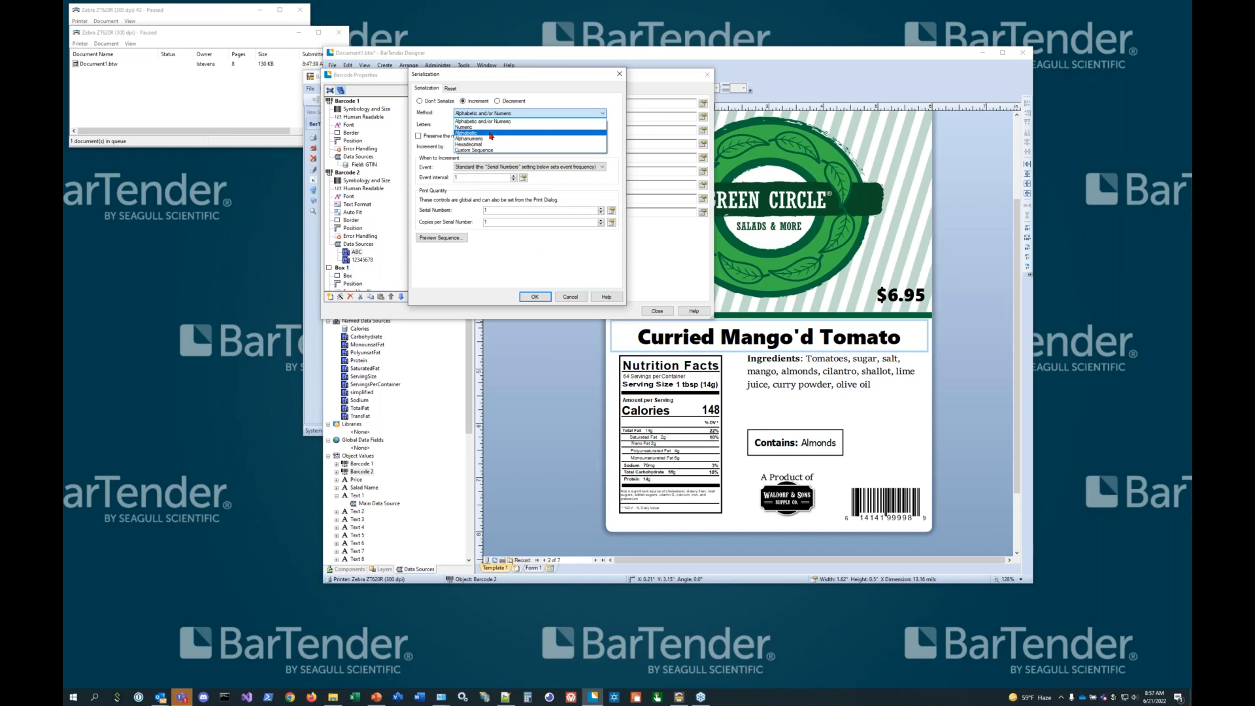
click(486, 133)
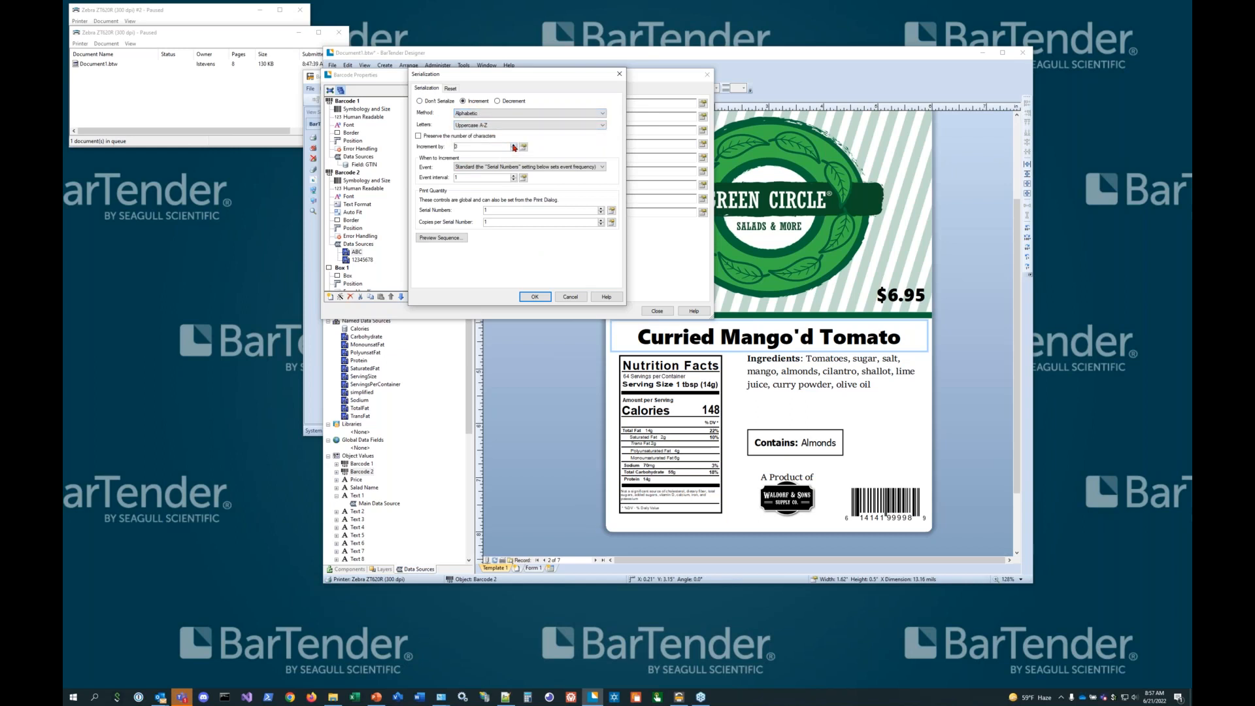
click(602, 169)
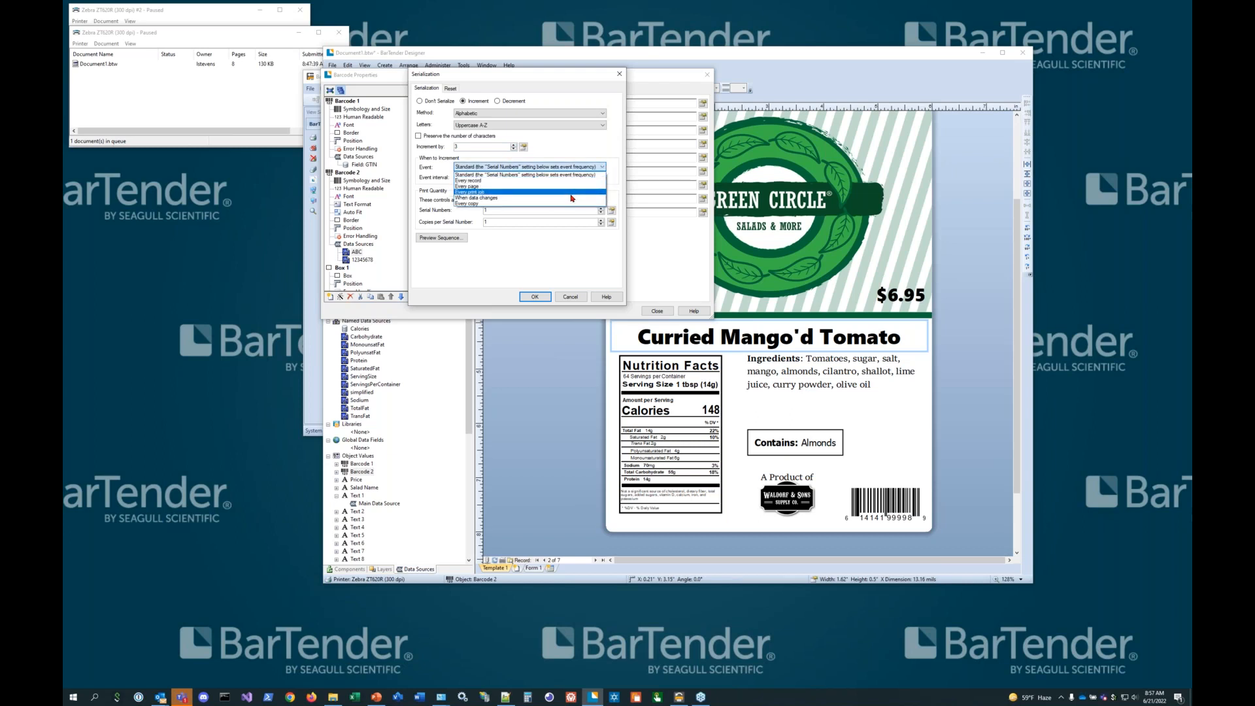
click(561, 180)
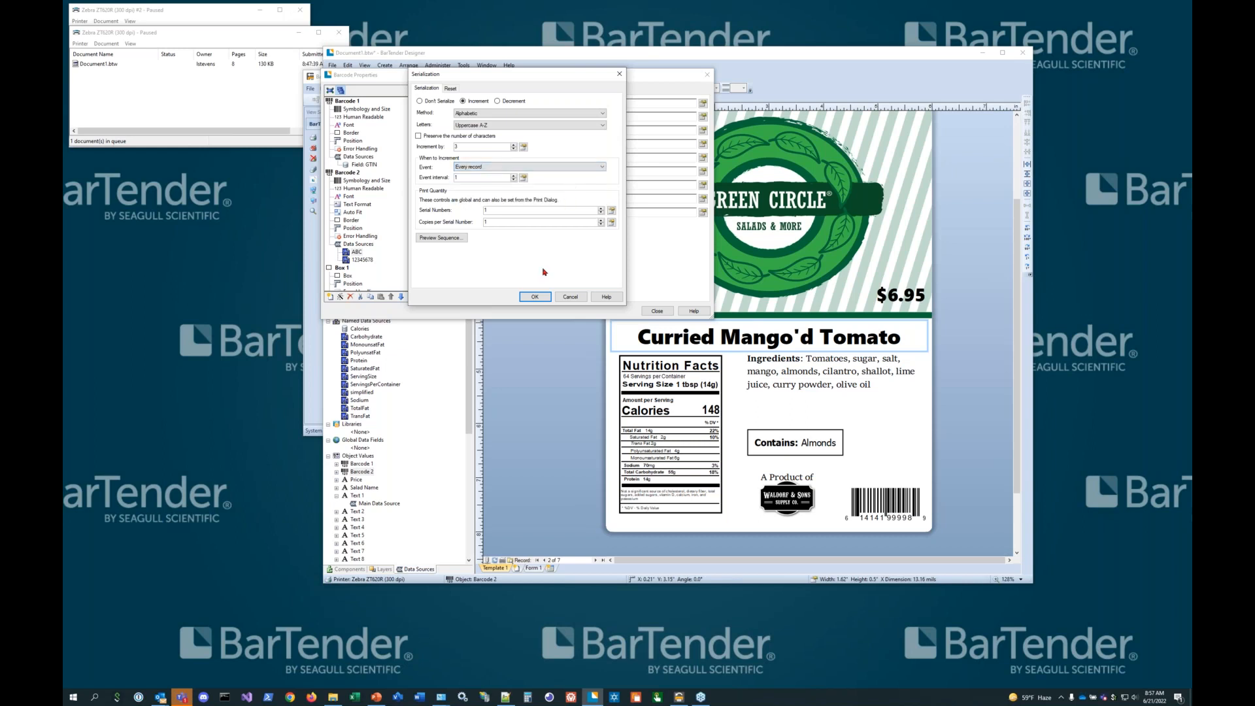
click(575, 296)
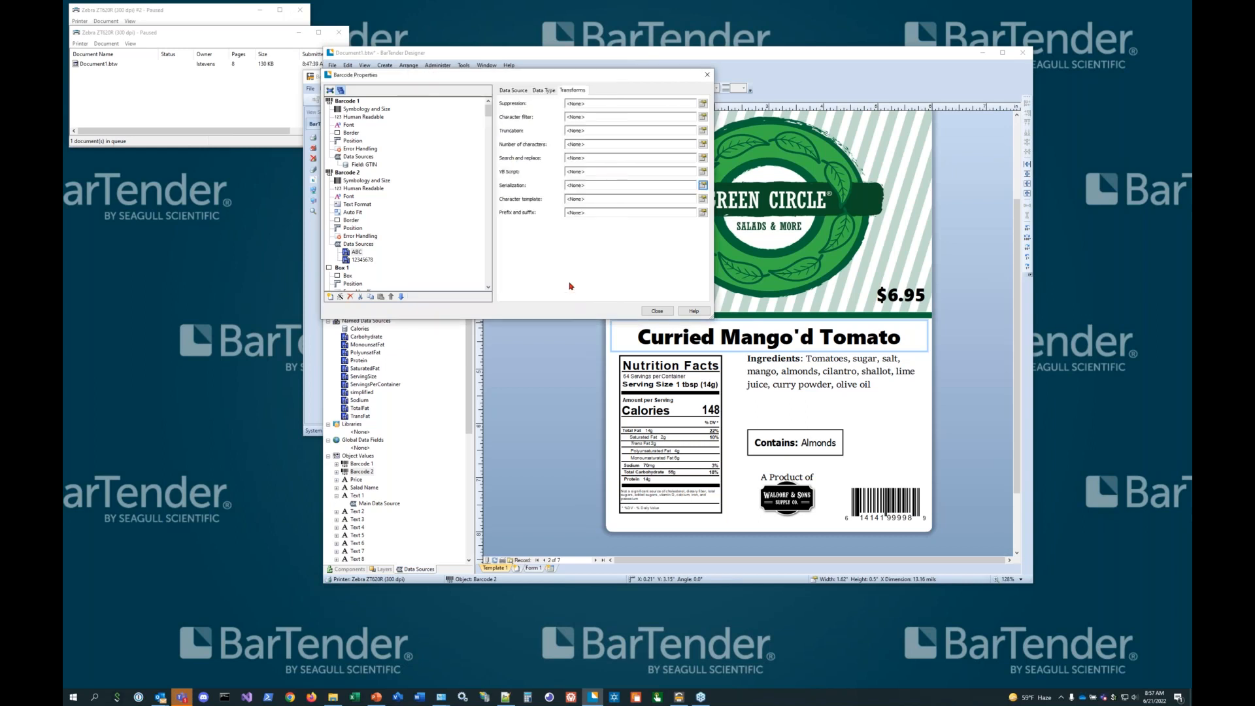
click(658, 311)
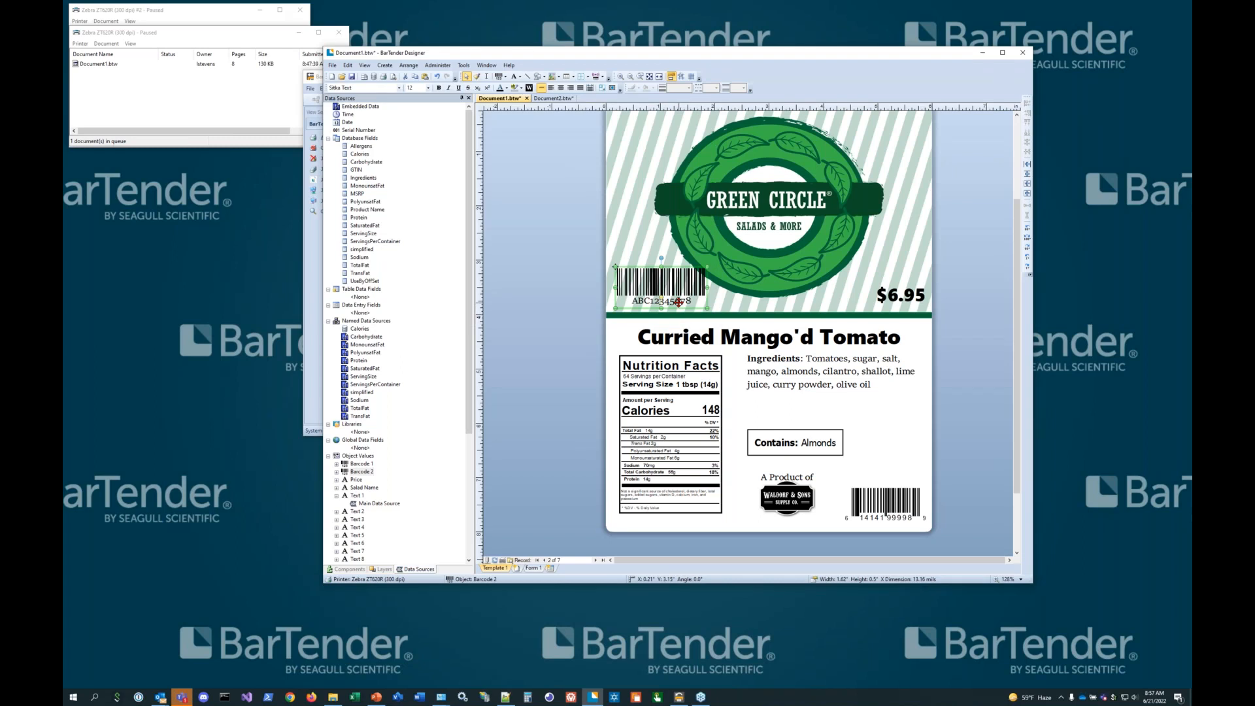
click(575, 248)
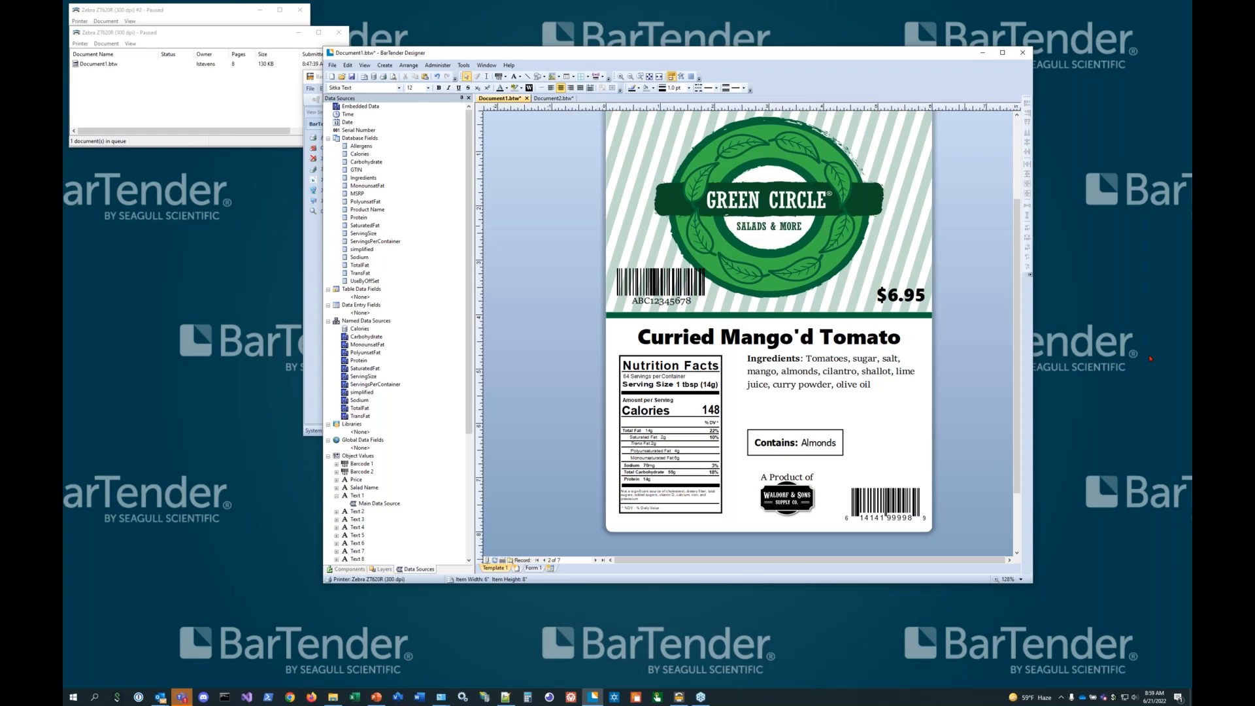
click(675, 325)
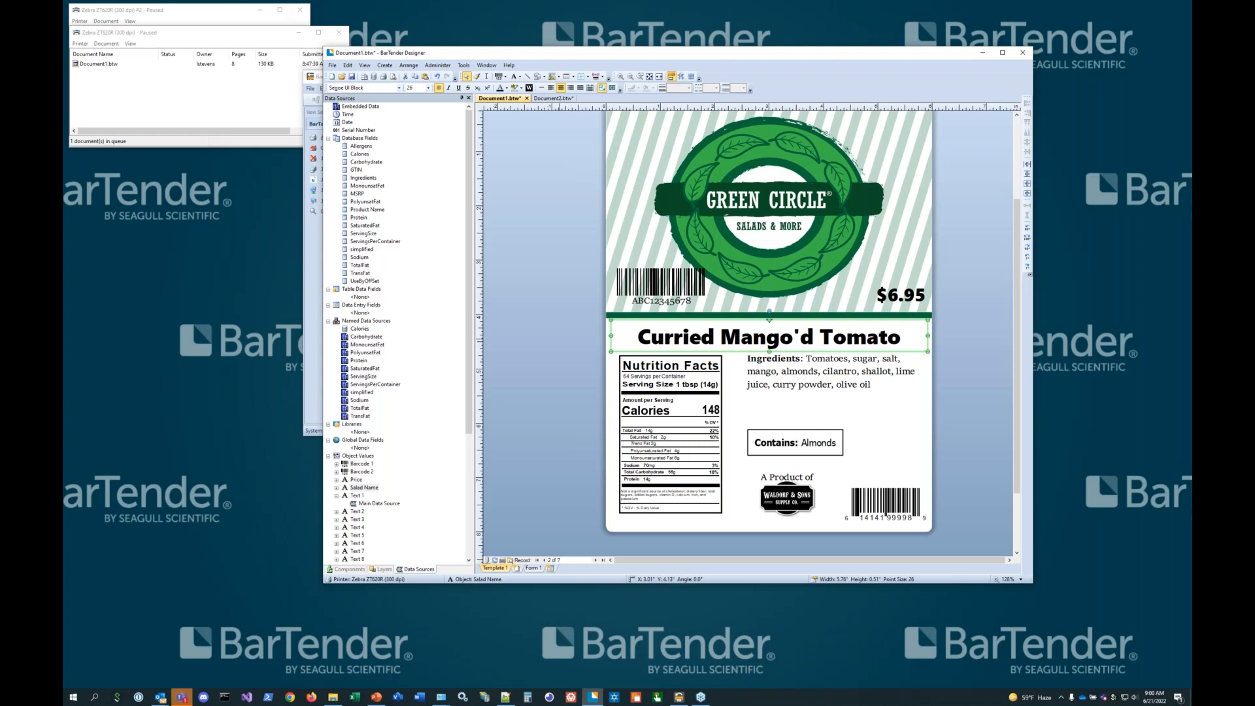
click(309, 267)
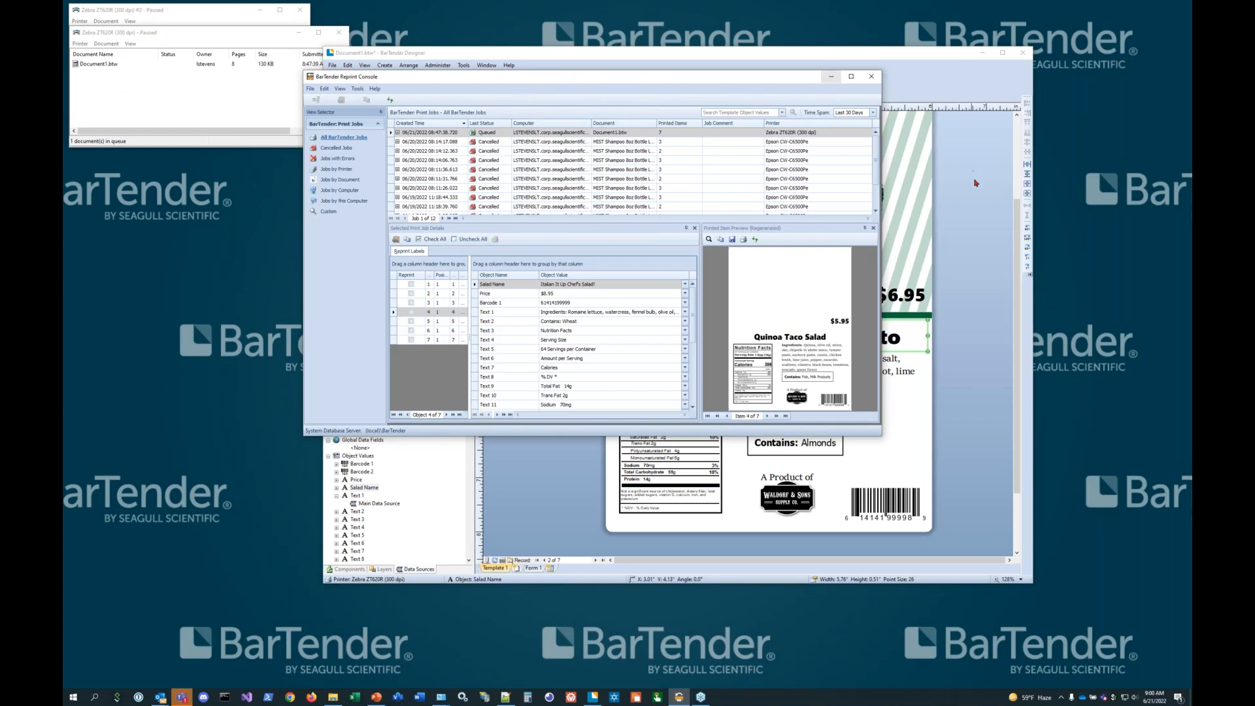
click(893, 501)
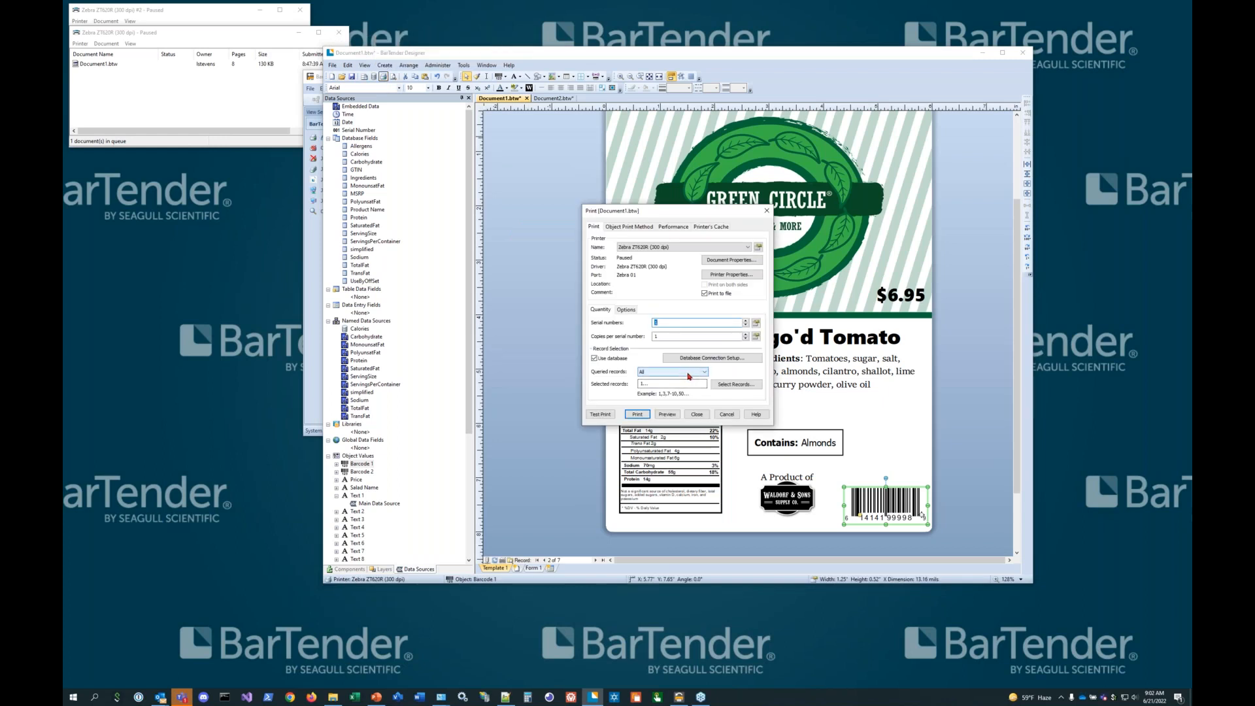
Set the print job's queried records to Selected At Print-Time, start the print-to-file job and cancel it at the file name request
click(705, 373)
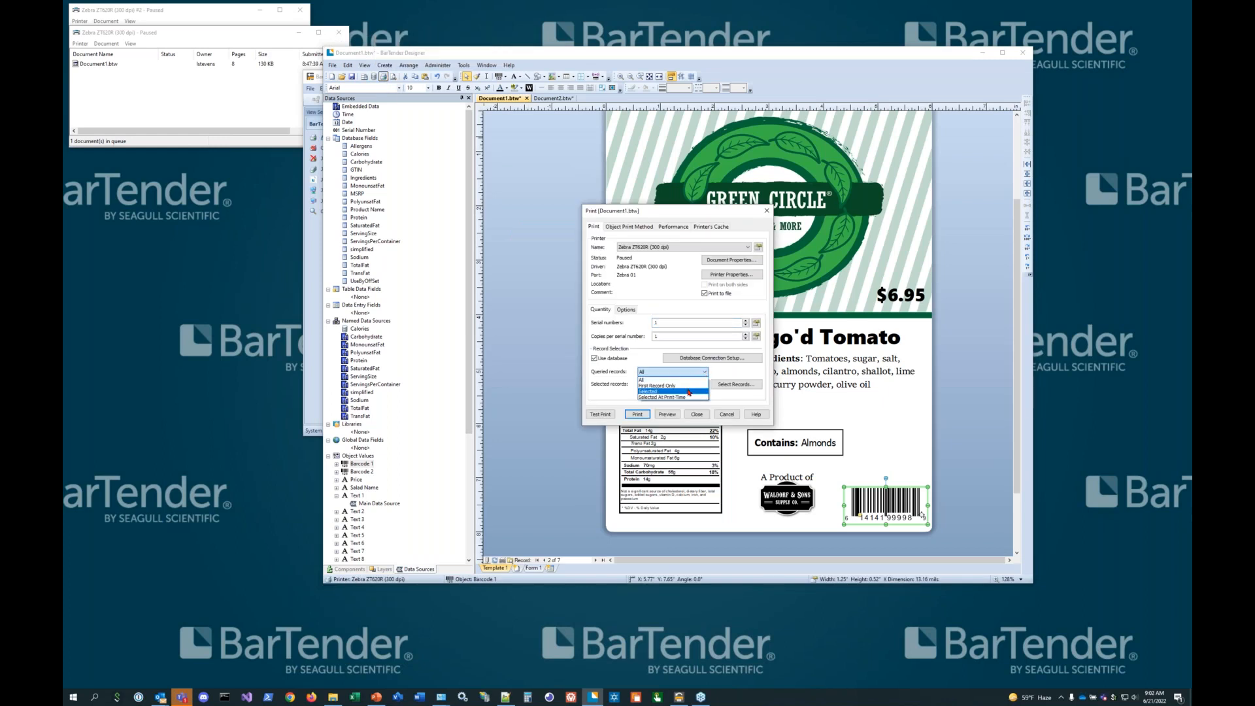
click(687, 397)
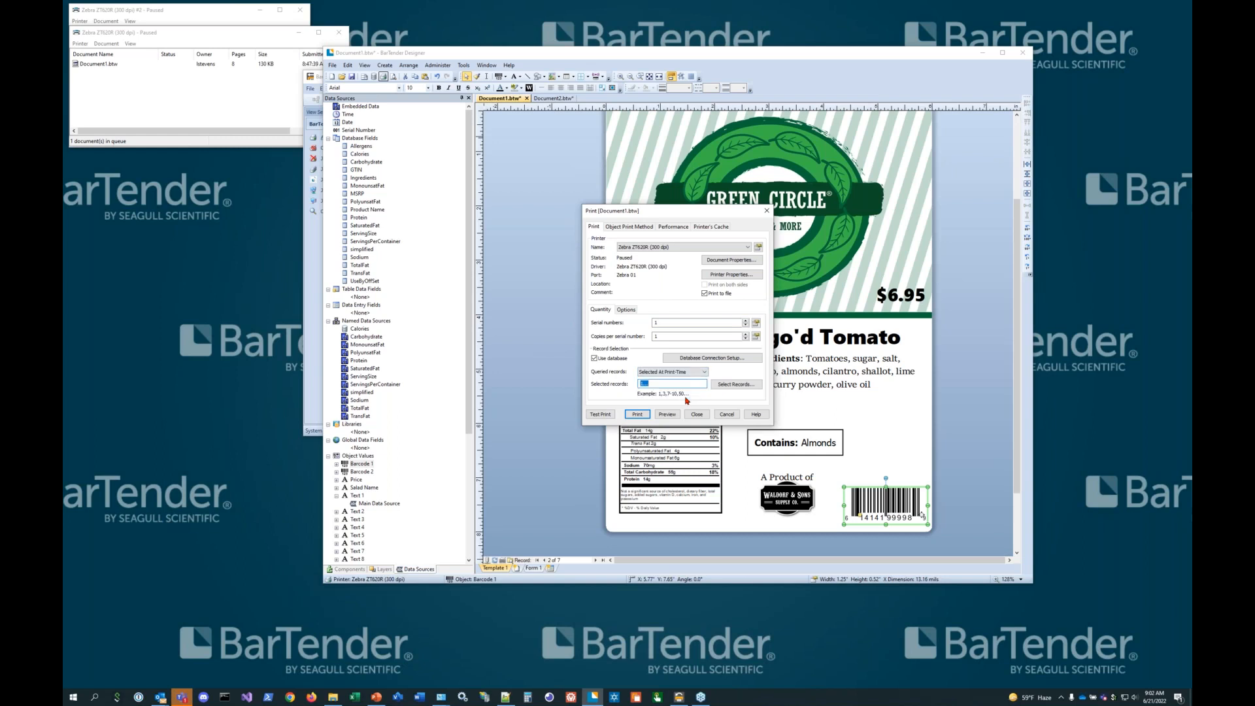
click(638, 415)
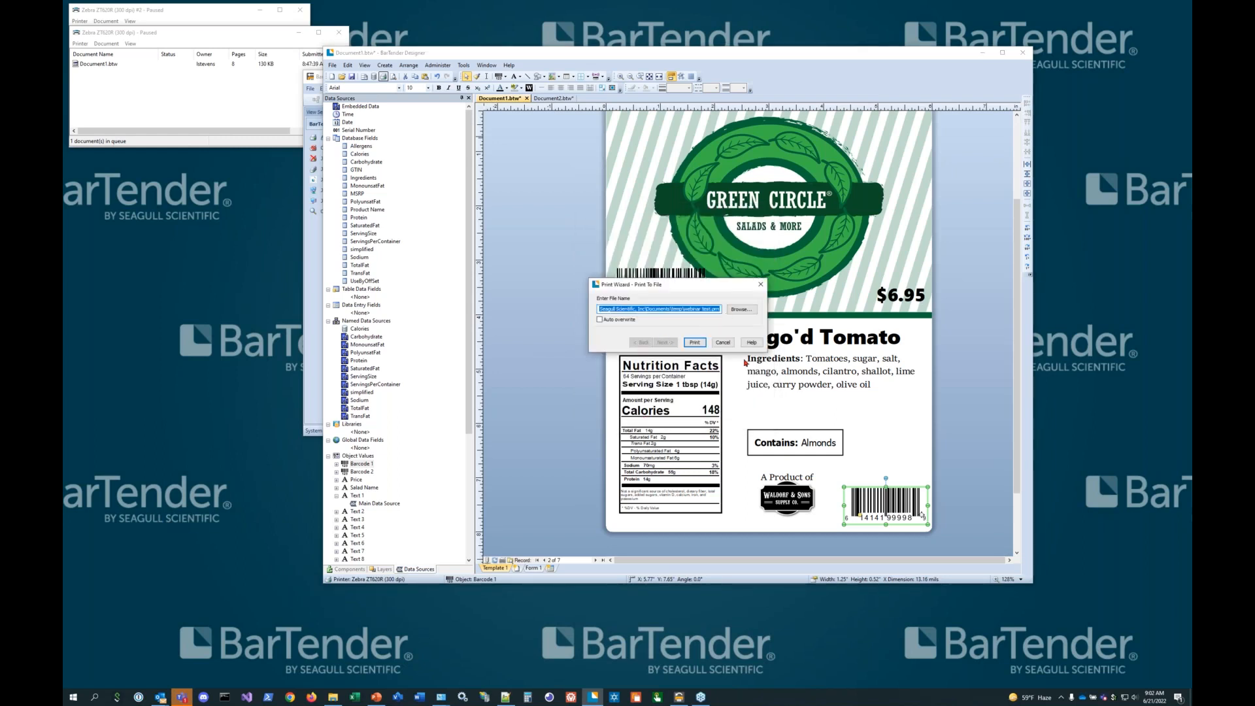
click(726, 343)
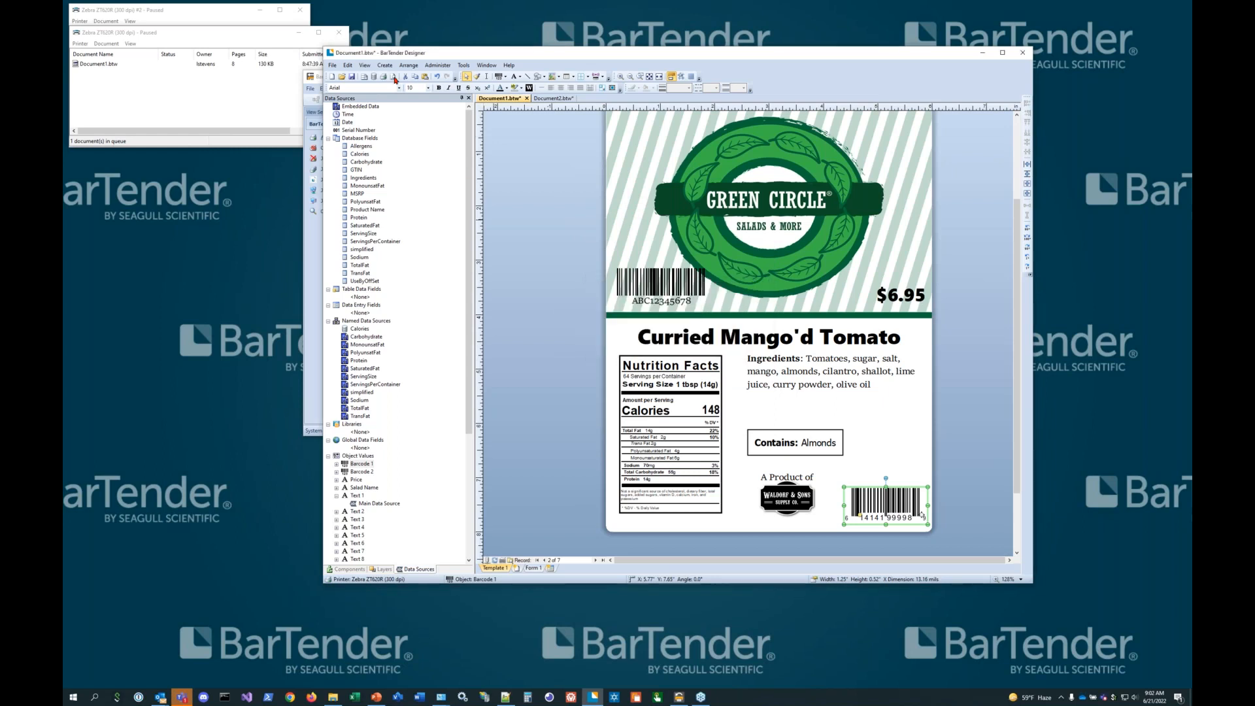
Open the print settings and limit the selected records to 1, 4 and 7: Italian It Up Chef's Salad!, Quinoa Taco Salad and Smokin' Salmon Nicoise Salad
click(332, 65)
click(369, 175)
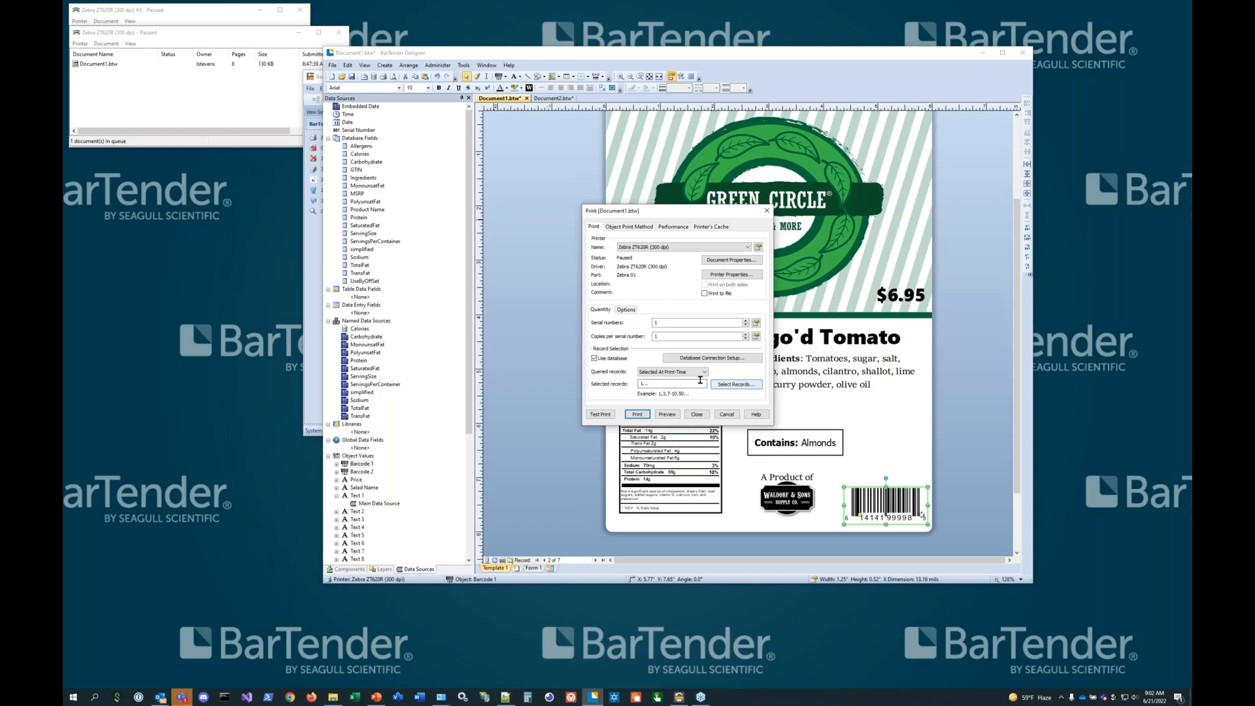
click(725, 385)
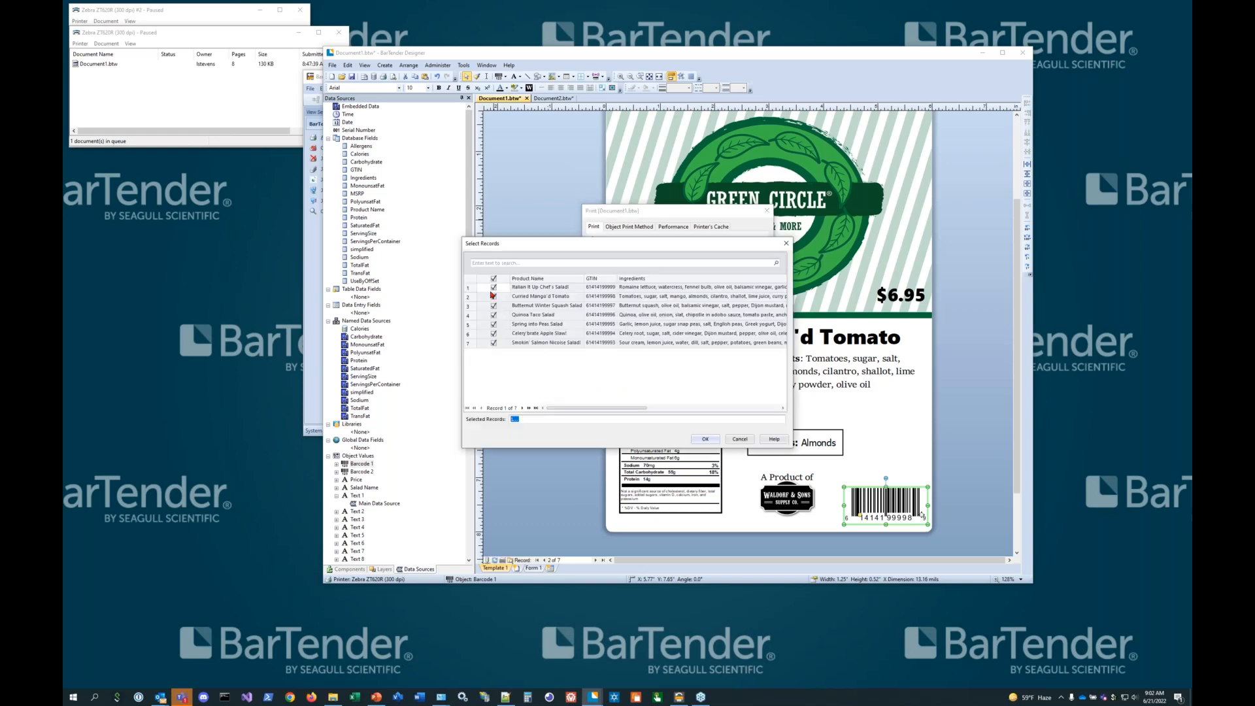
click(494, 288)
click(493, 296)
click(494, 306)
click(494, 315)
click(493, 324)
click(493, 334)
click(493, 342)
click(493, 287)
click(494, 315)
click(493, 342)
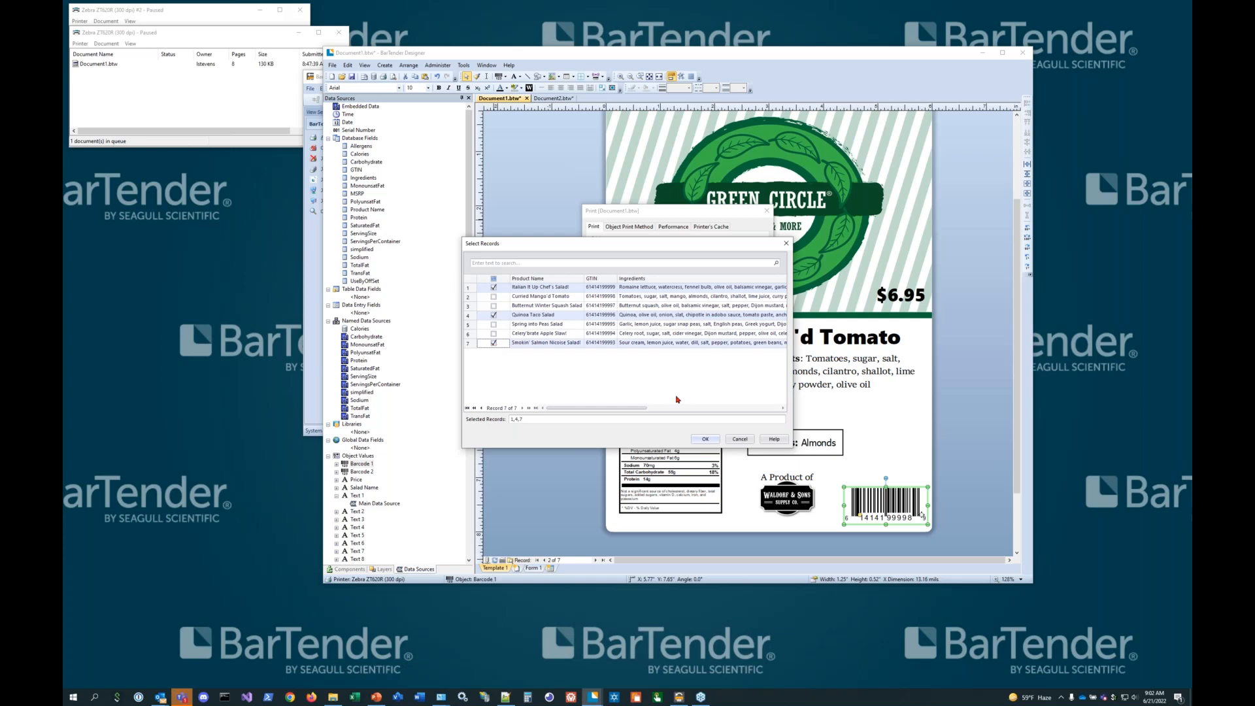
click(703, 440)
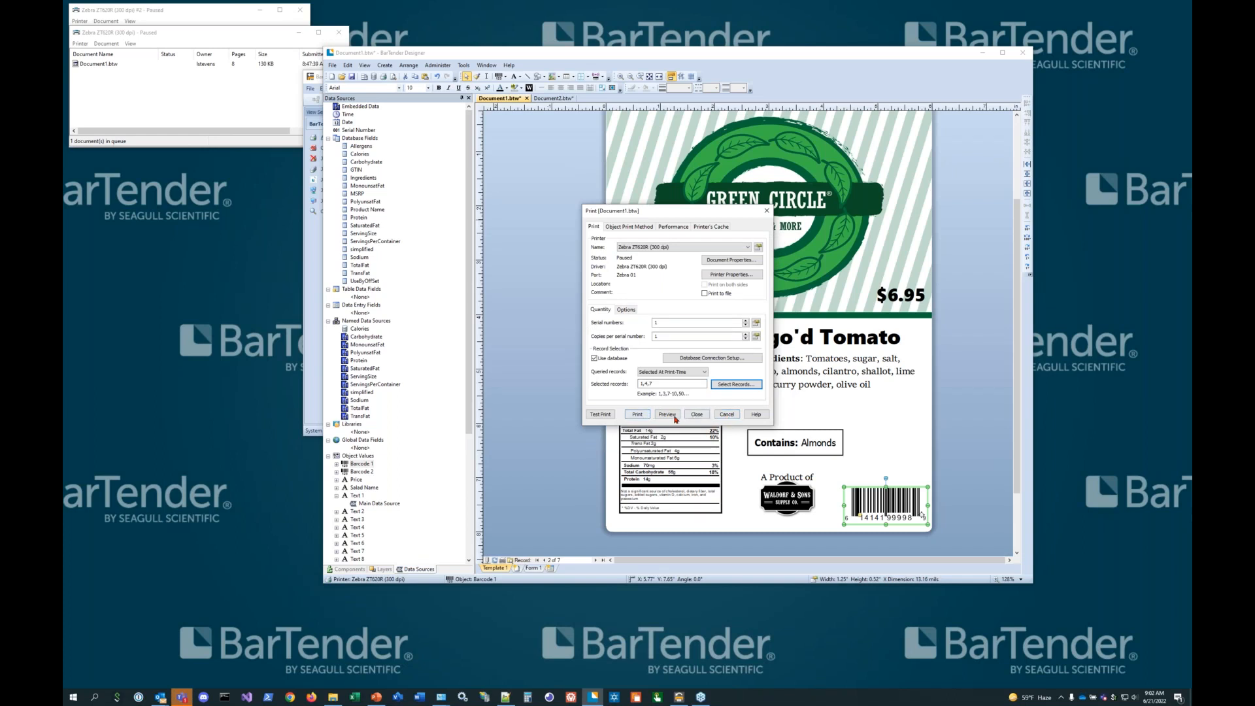
Start a print preview and add the Curried Mango'd Tomato record to the selection when asked for records
click(697, 415)
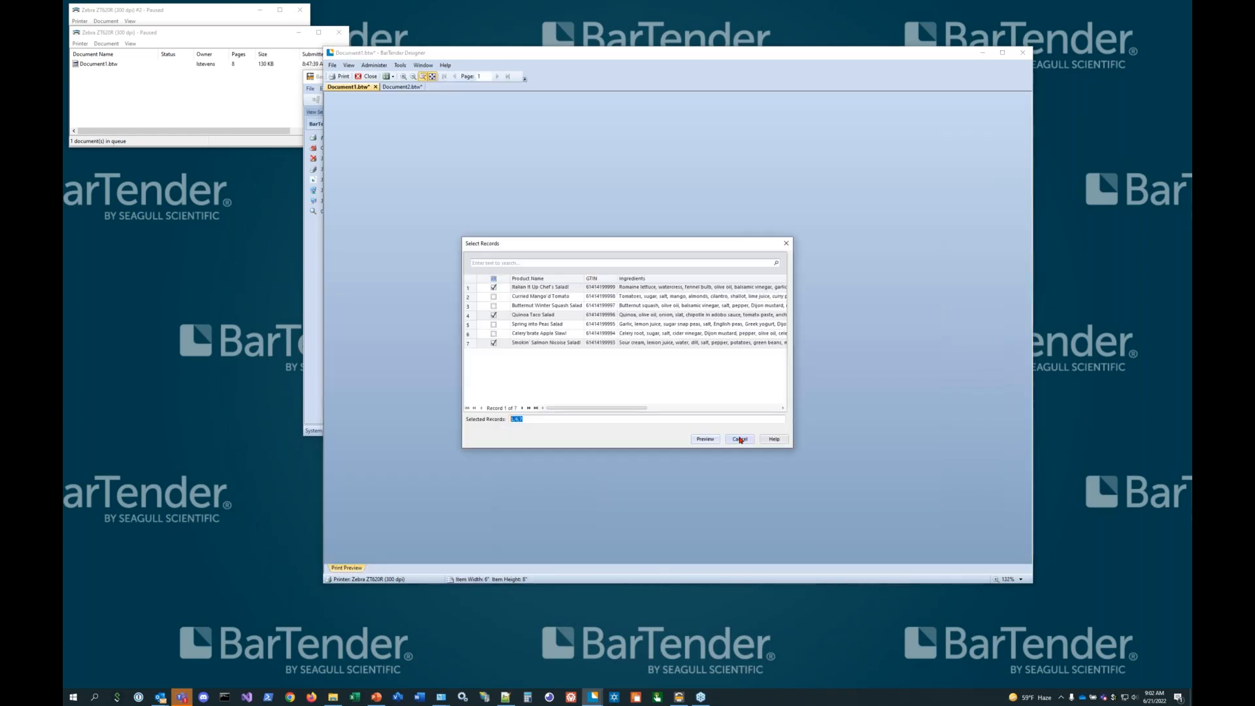
drag(579, 244, 659, 203)
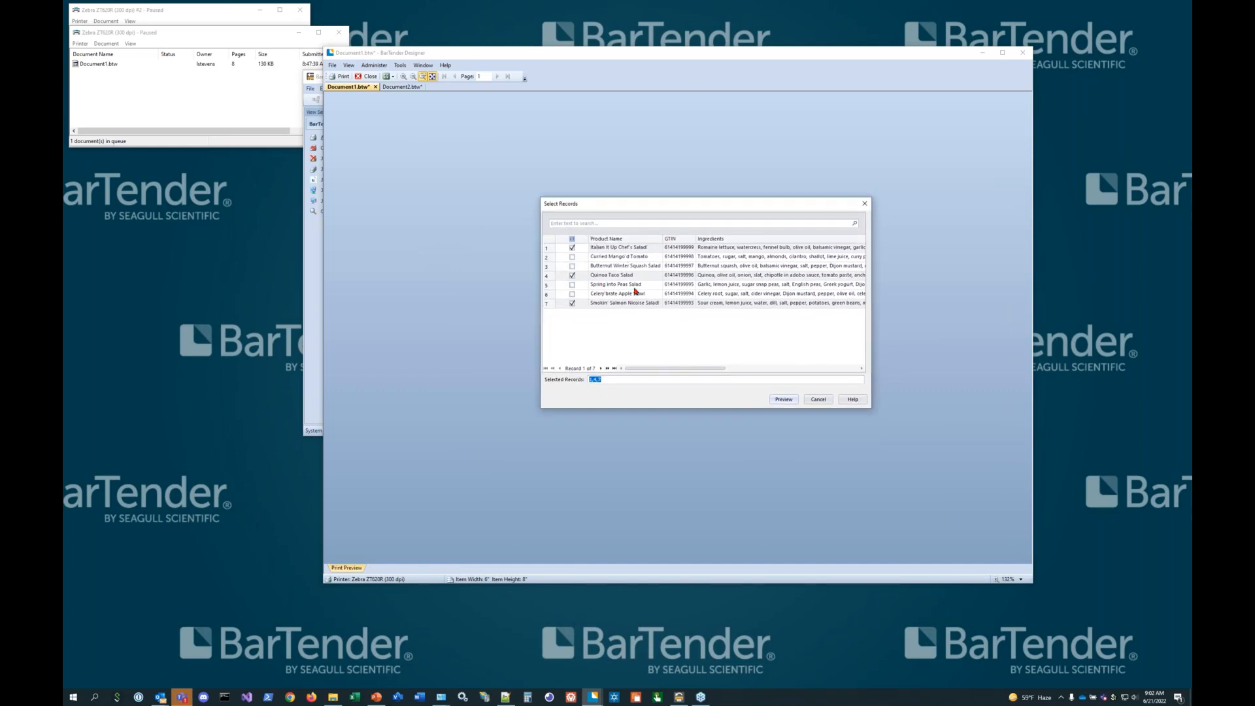
click(572, 257)
click(783, 399)
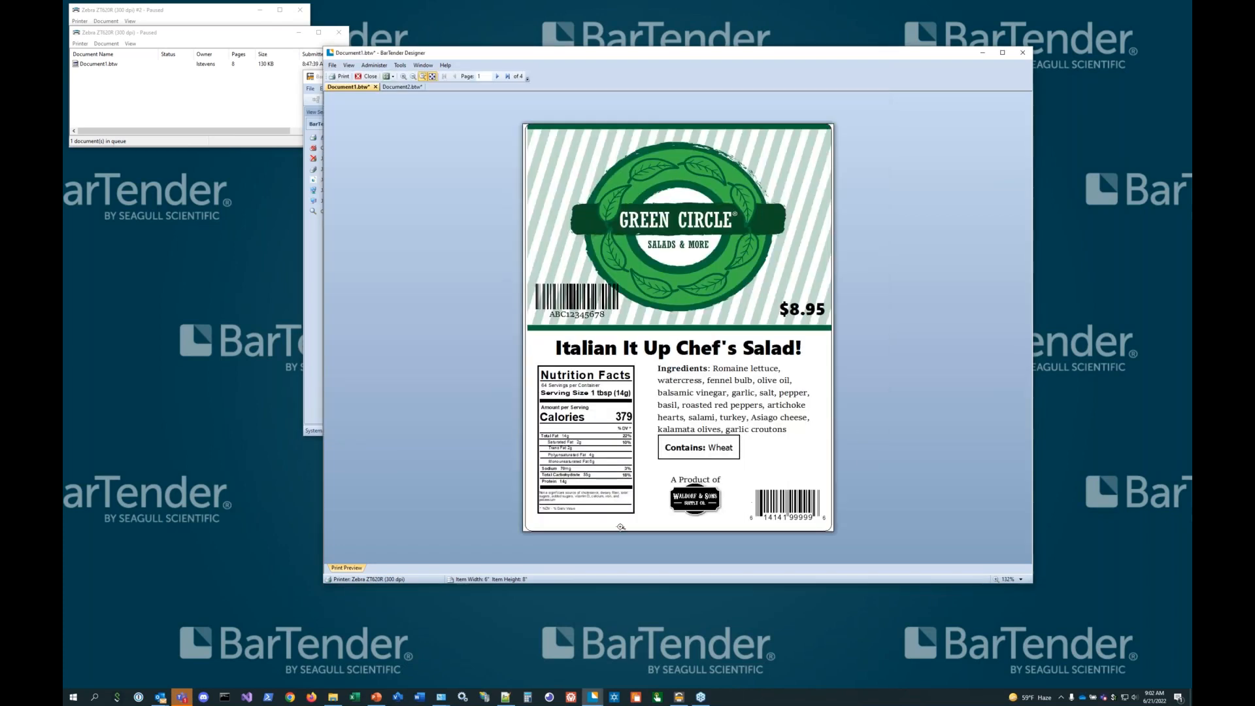
Page through the previewed labels of the selected records, then close the preview and return to the label design
click(498, 77)
click(498, 77)
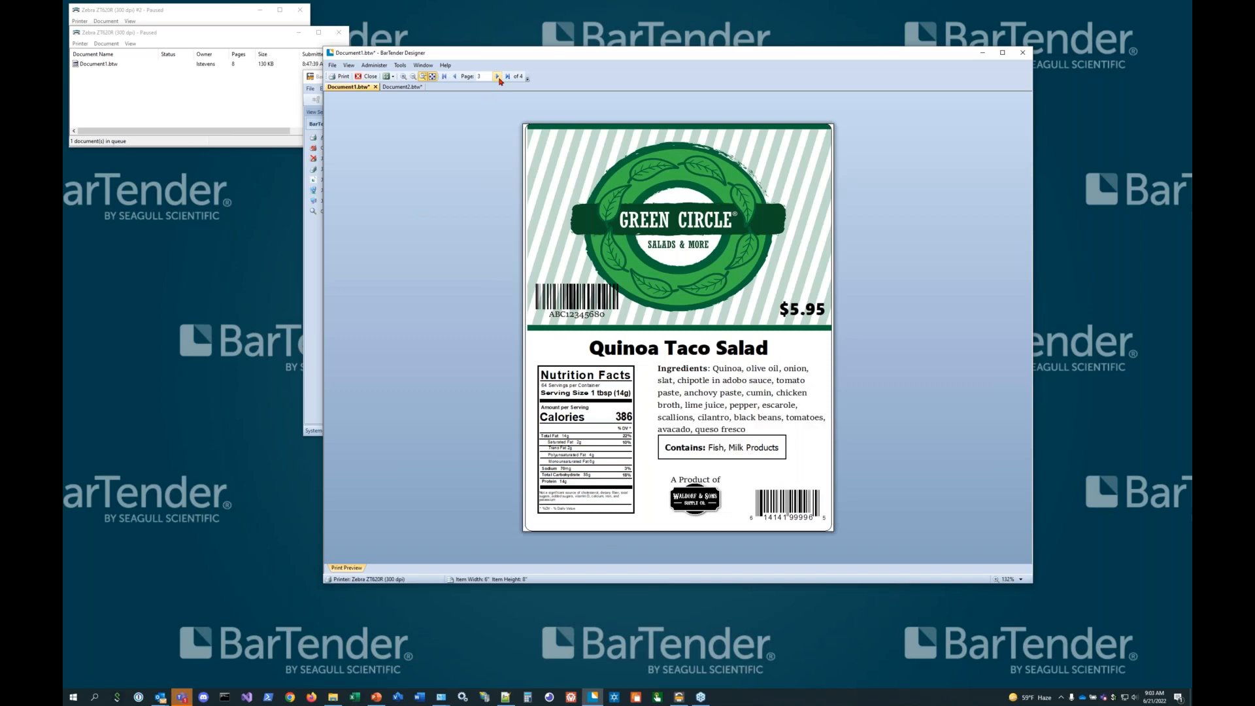
click(498, 77)
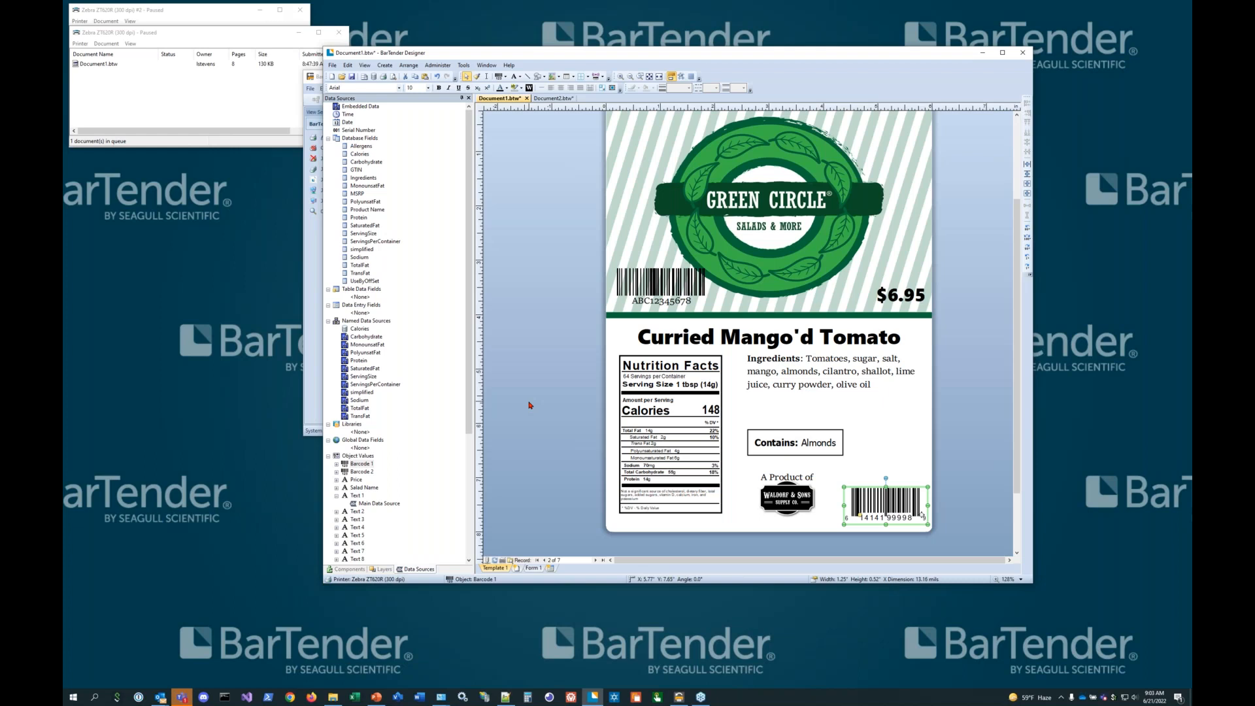
click(1169, 191)
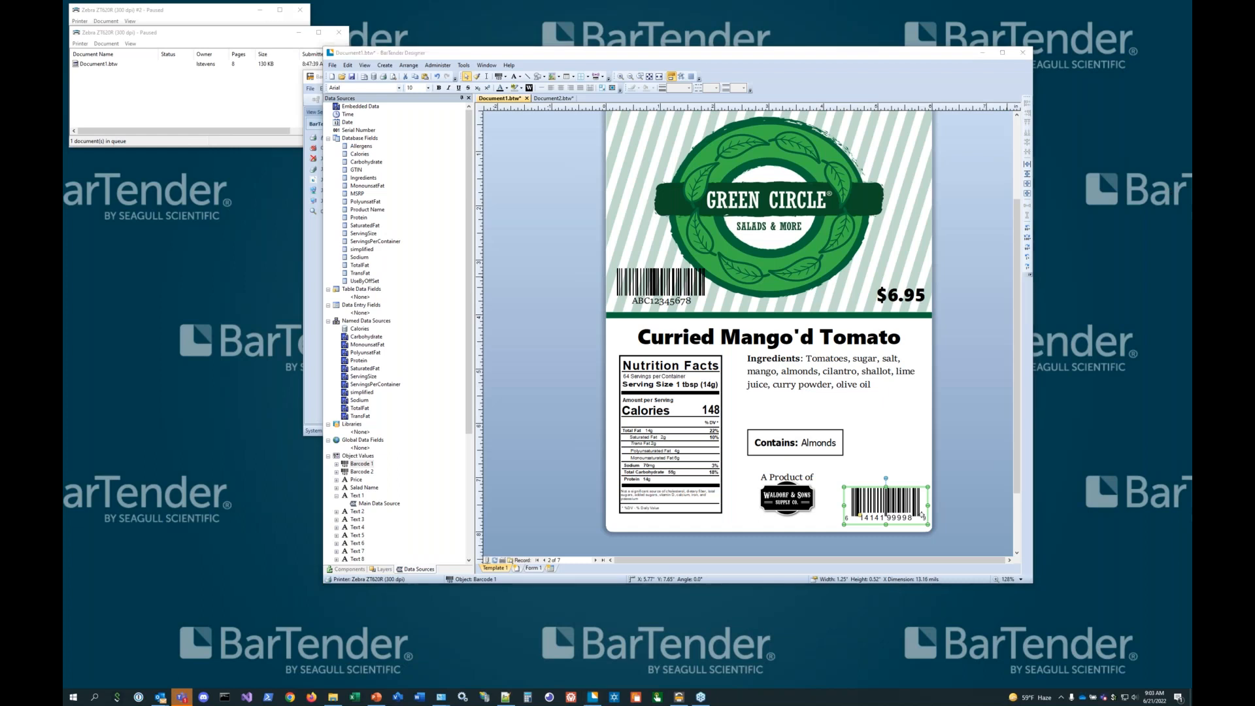